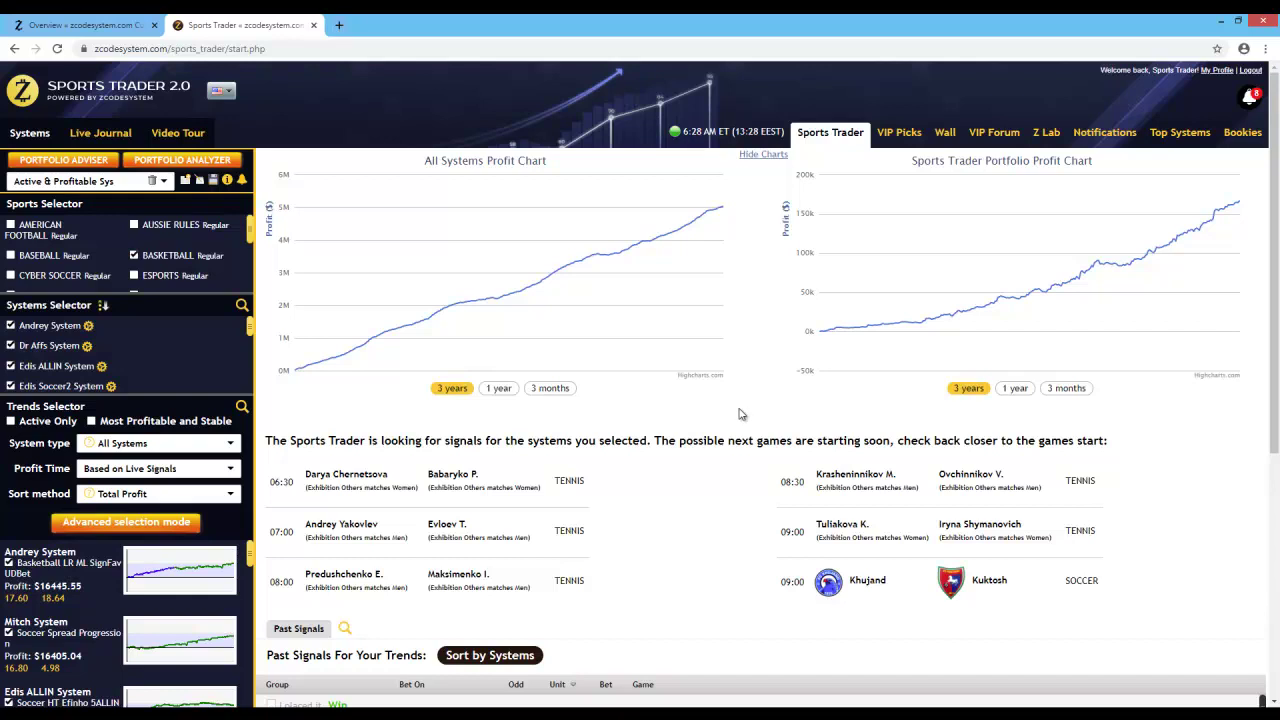
Examine the upcoming games, past signals, system selectors and bankroll calculation on the Sports Trader page.
{"action": "left_click", "coordinate": [66, 30]}
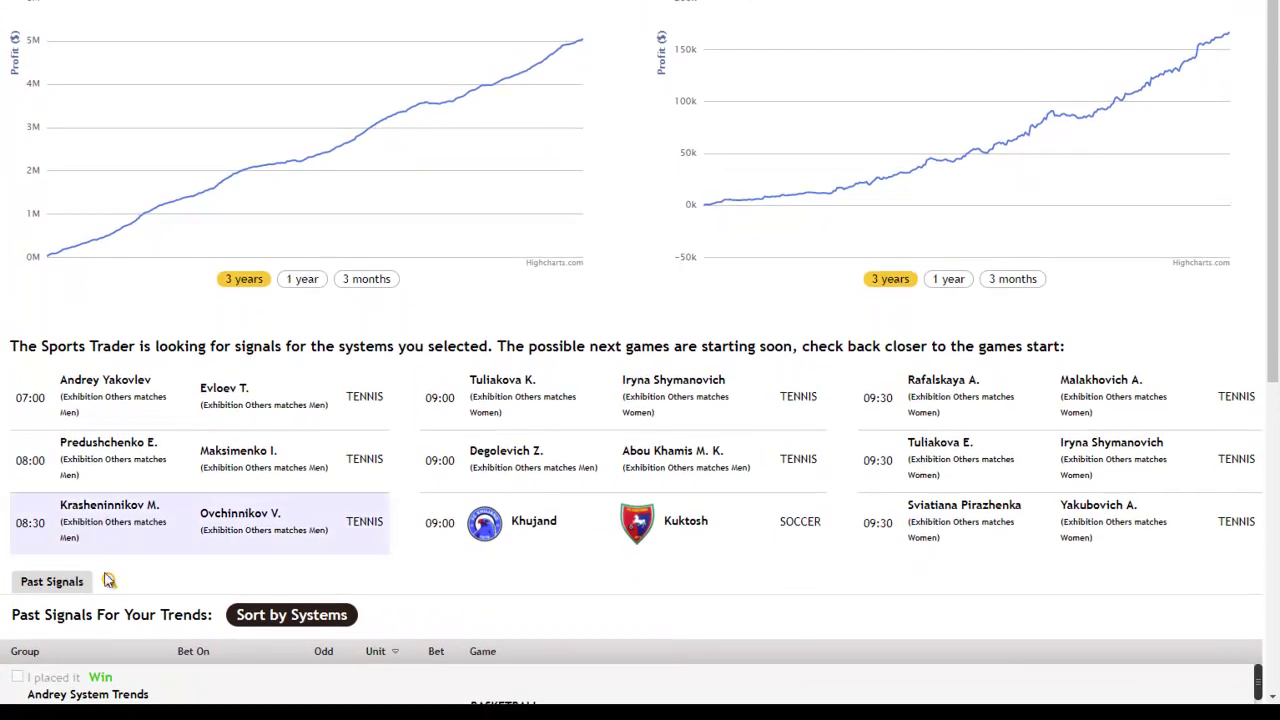
{"action": "scroll", "coordinate": [770, 520], "scroll_direction": "down", "scroll_amount": 6}
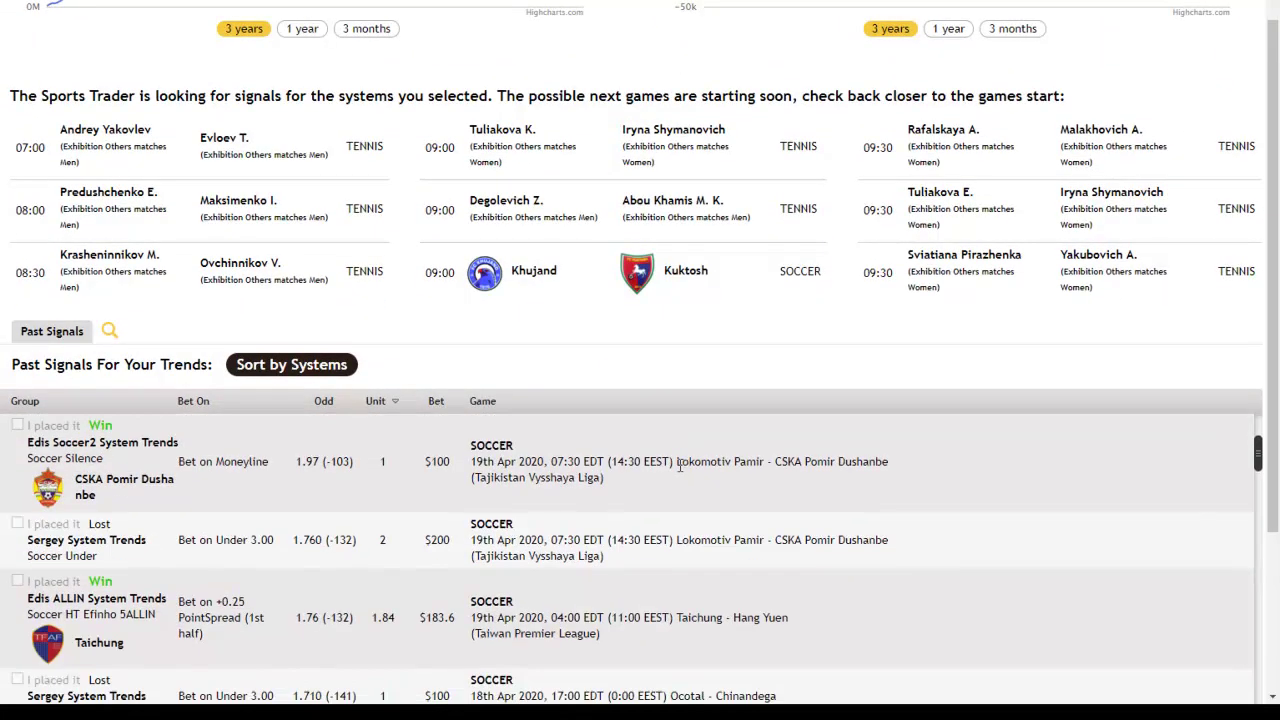
{"action": "scroll", "coordinate": [623, 378], "scroll_direction": "up", "scroll_amount": 3}
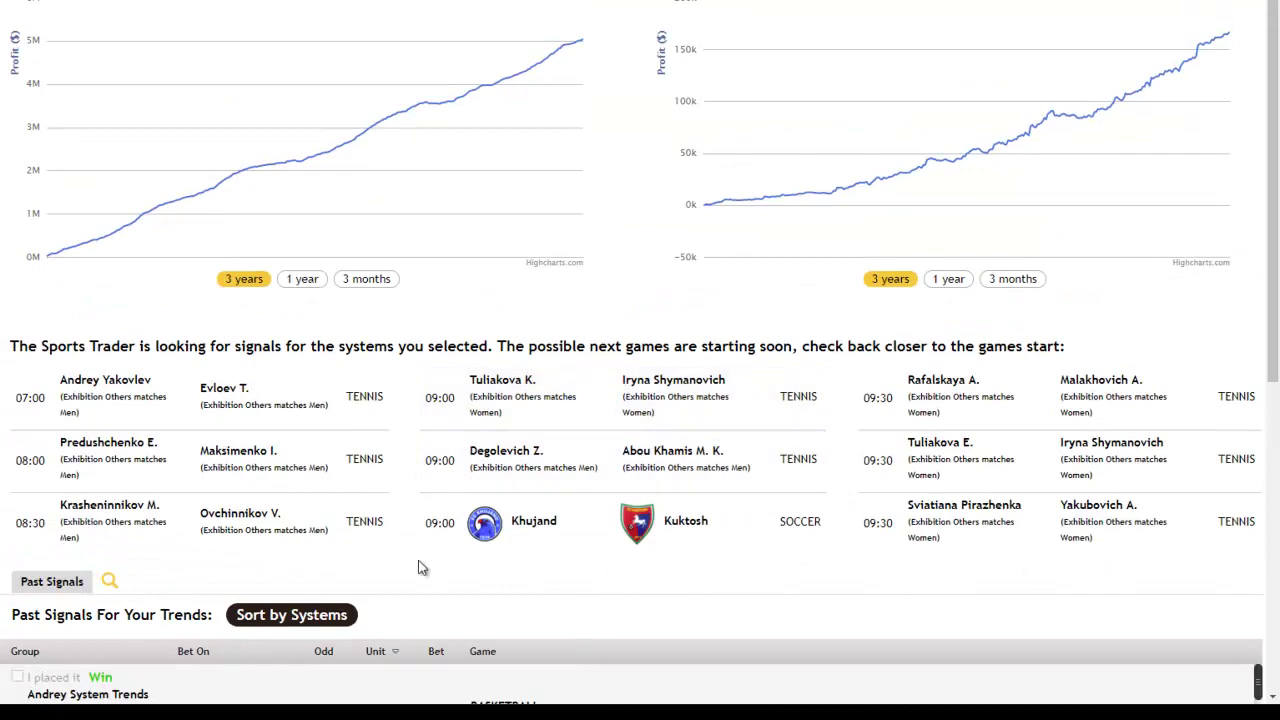
{"action": "scroll", "coordinate": [410, 463], "scroll_direction": "down", "scroll_amount": 5}
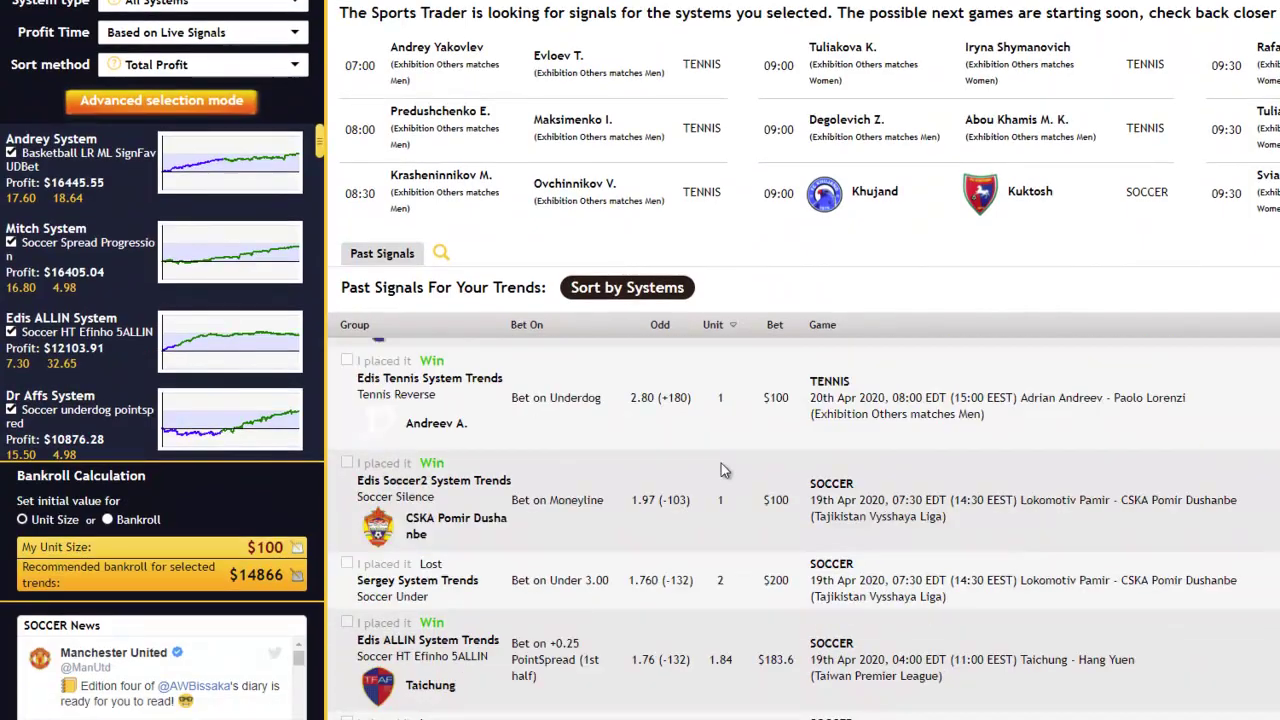
{"action": "scroll", "coordinate": [721, 463], "scroll_direction": "down", "scroll_amount": 1}
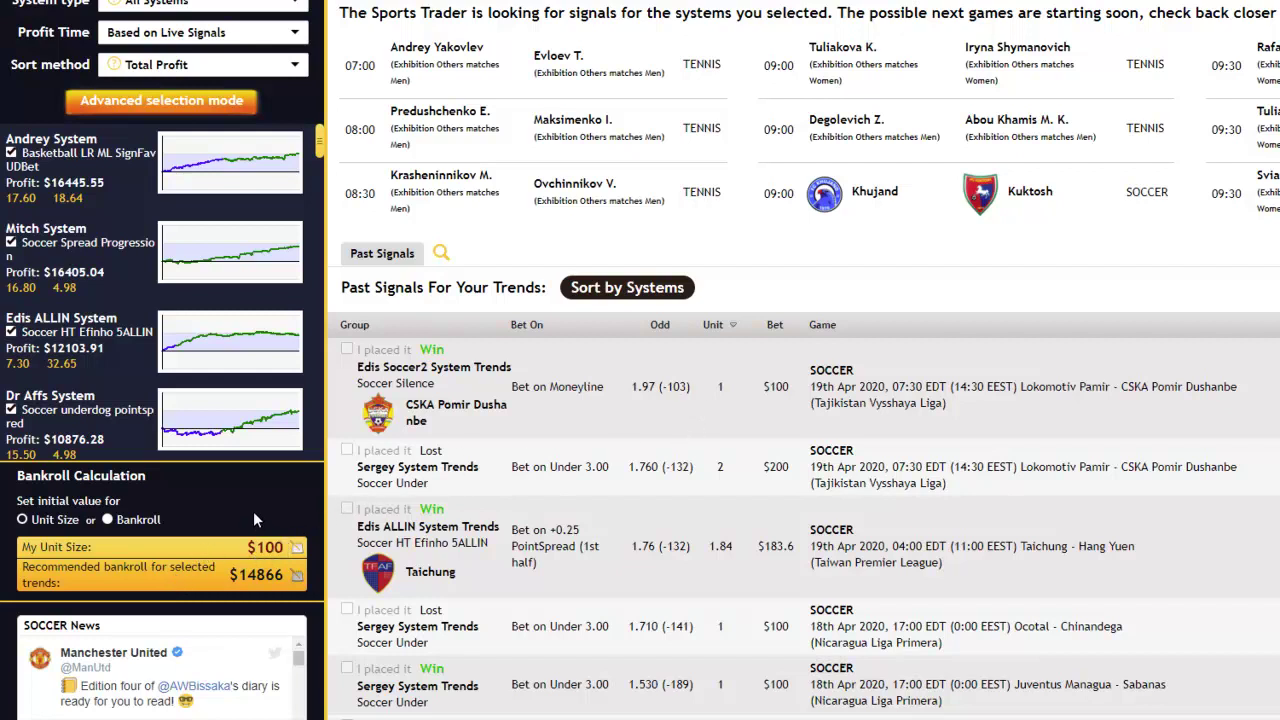
{"action": "scroll", "coordinate": [253, 519], "scroll_direction": "down", "scroll_amount": 3}
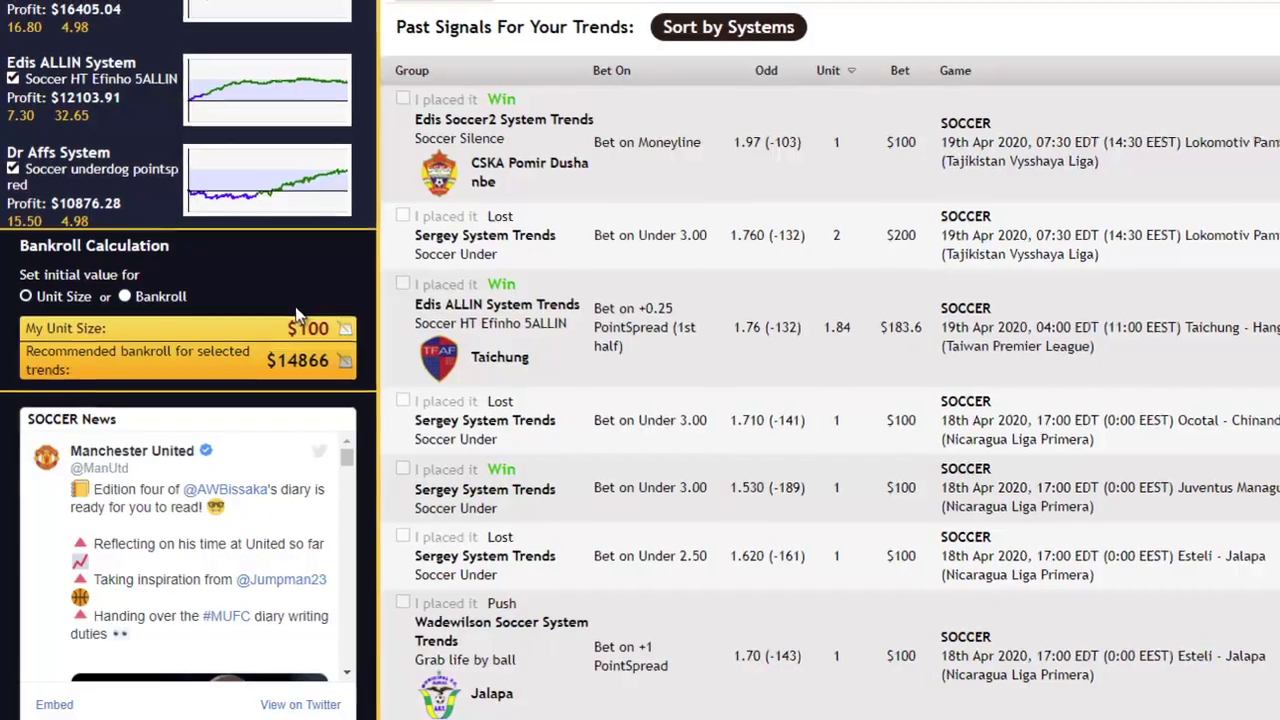
{"action": "scroll", "coordinate": [251, 376], "scroll_direction": "up", "scroll_amount": 8}
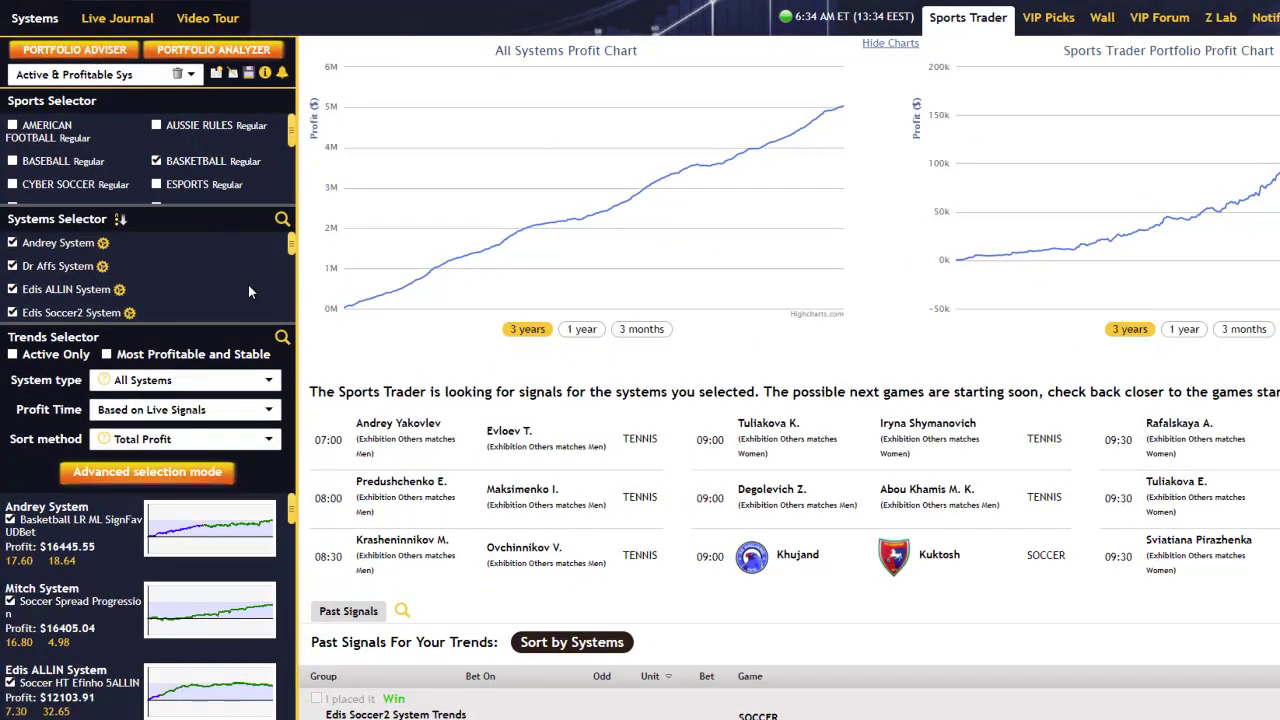
{"action": "scroll", "coordinate": [237, 286], "scroll_direction": "down", "scroll_amount": 3}
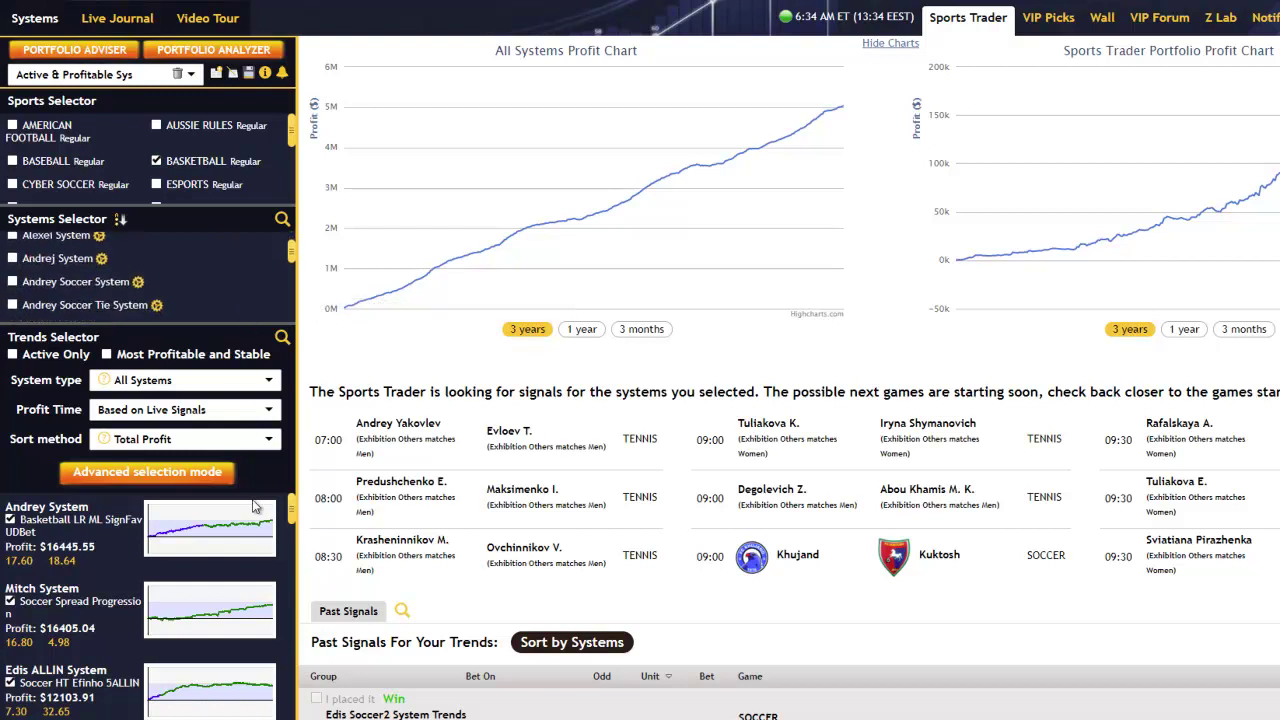
{"action": "scroll", "coordinate": [255, 508], "scroll_direction": "down", "scroll_amount": 5}
{"action": "scroll", "coordinate": [128, 490], "scroll_direction": "down", "scroll_amount": 2}
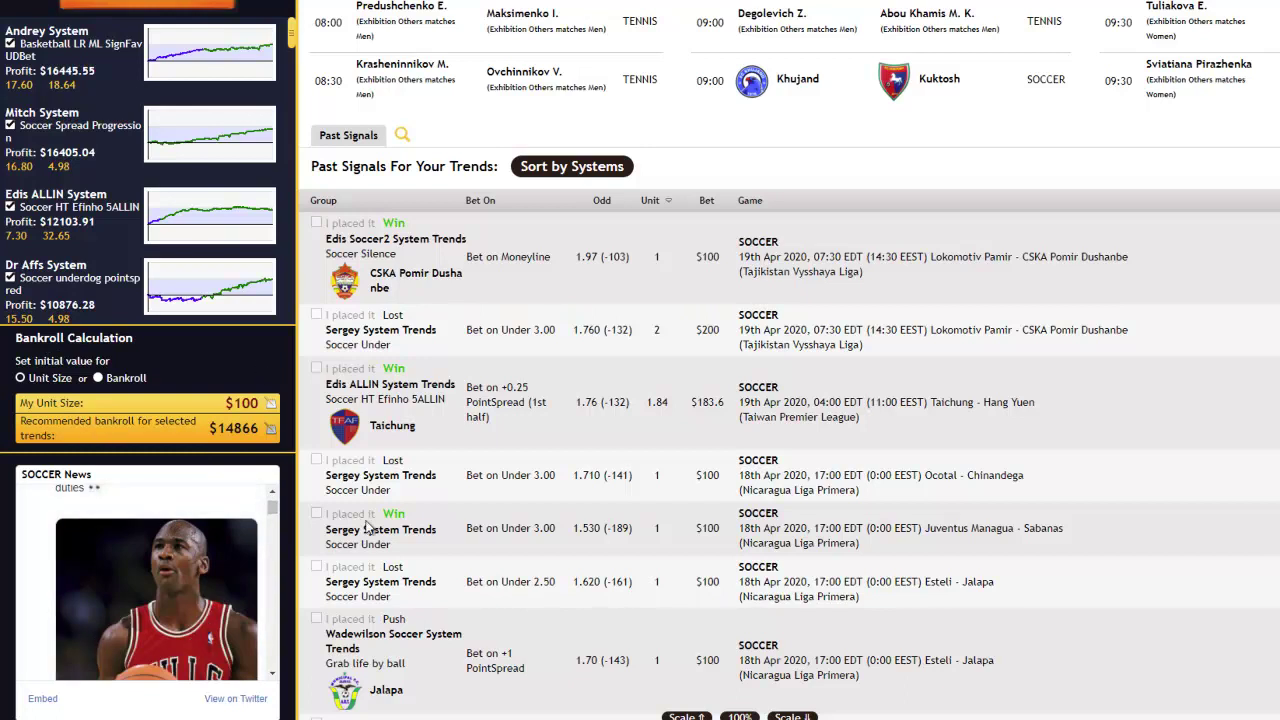
{"action": "scroll", "coordinate": [371, 527], "scroll_direction": "down", "scroll_amount": 3}
{"action": "scroll", "coordinate": [143, 538], "scroll_direction": "down", "scroll_amount": 1}
{"action": "scroll", "coordinate": [143, 538], "scroll_direction": "down", "scroll_amount": 5}
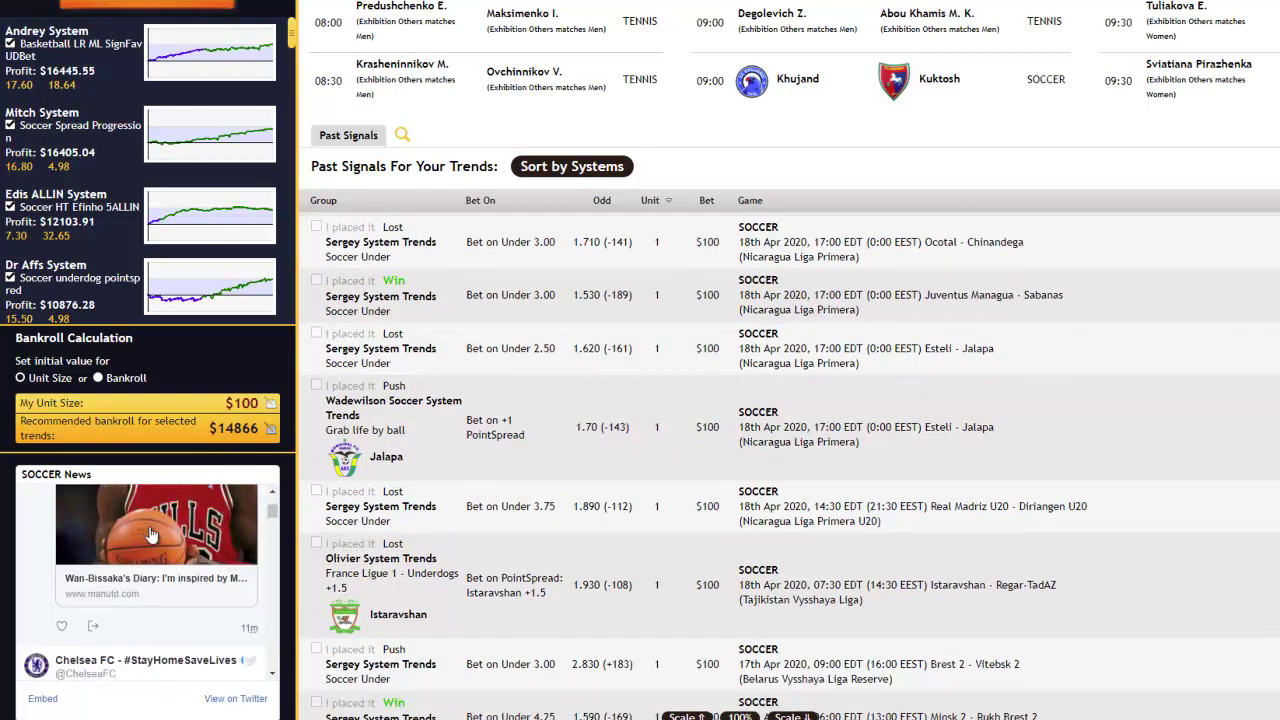
{"action": "scroll", "coordinate": [160, 565], "scroll_direction": "up", "scroll_amount": 5}
{"action": "scroll", "coordinate": [160, 565], "scroll_direction": "up", "scroll_amount": 5}
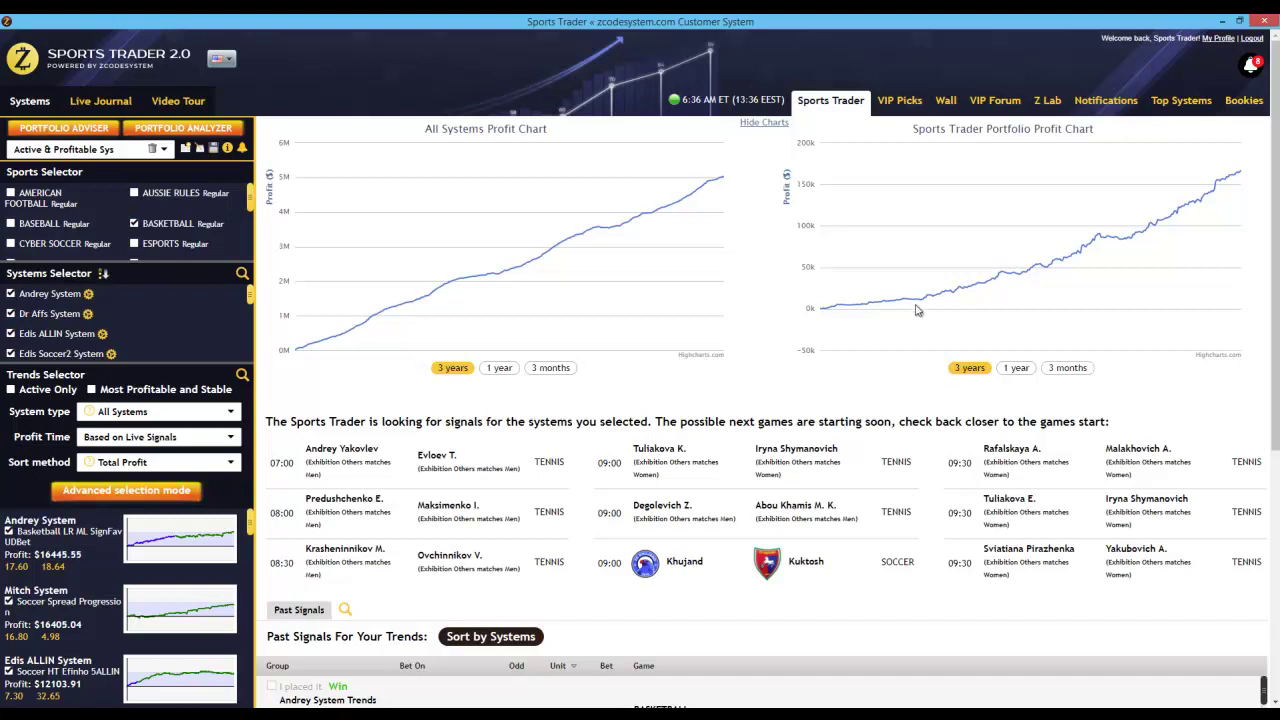
View the recommended bookmakers page and return to the Sports Trader page.
{"action": "left_click", "coordinate": [1245, 105]}
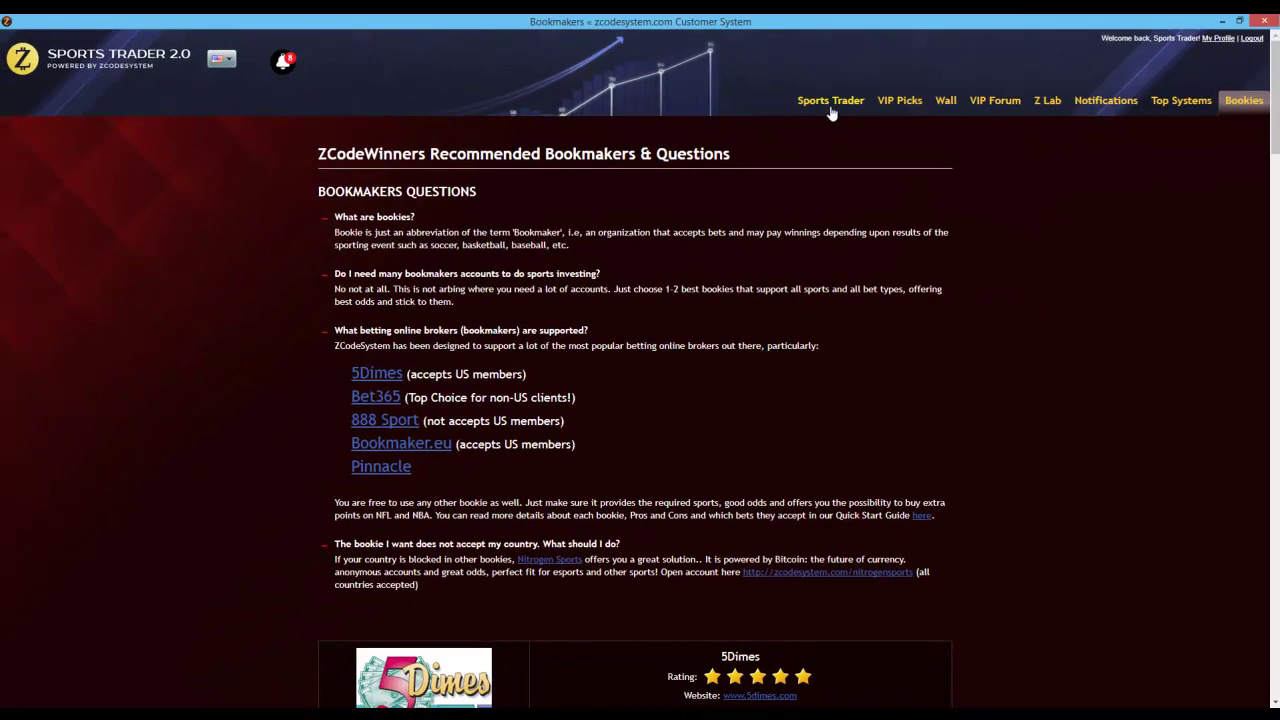
{"action": "left_click", "coordinate": [830, 101]}
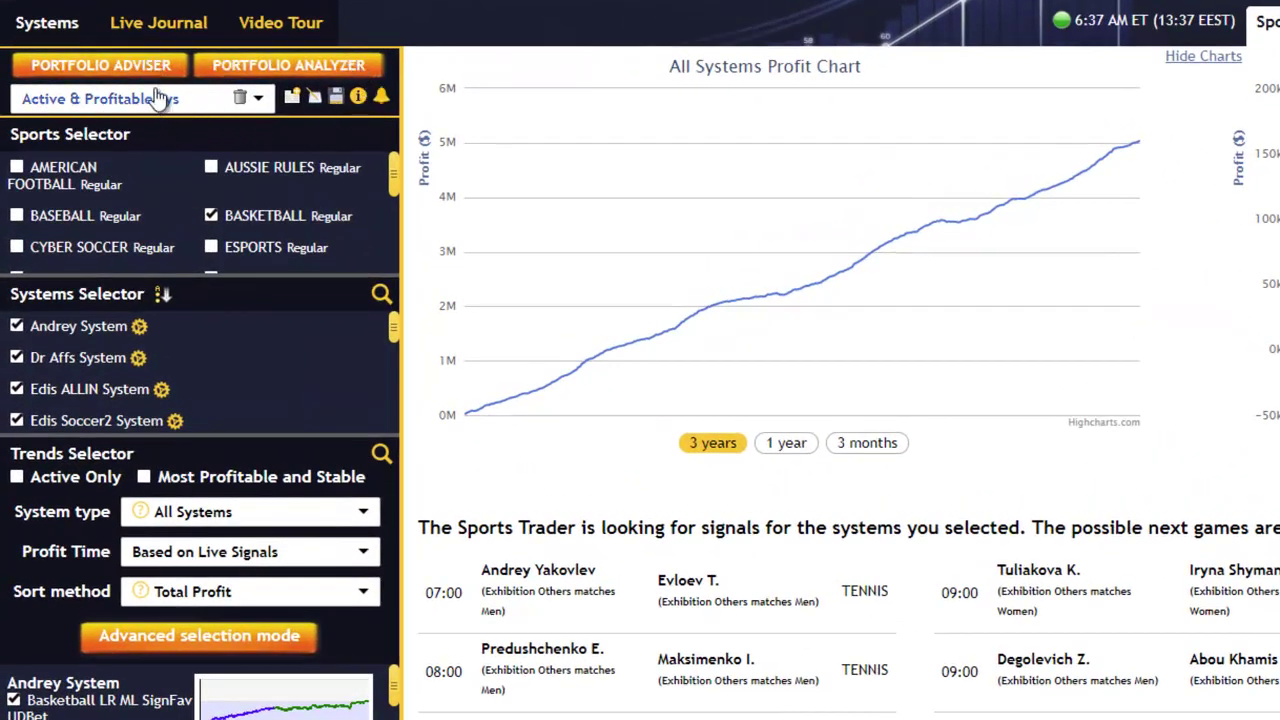
Review the list of available portfolios and the sport, system and trend details of the Active & Profitable Sys portfolio.
{"action": "left_click", "coordinate": [259, 101]}
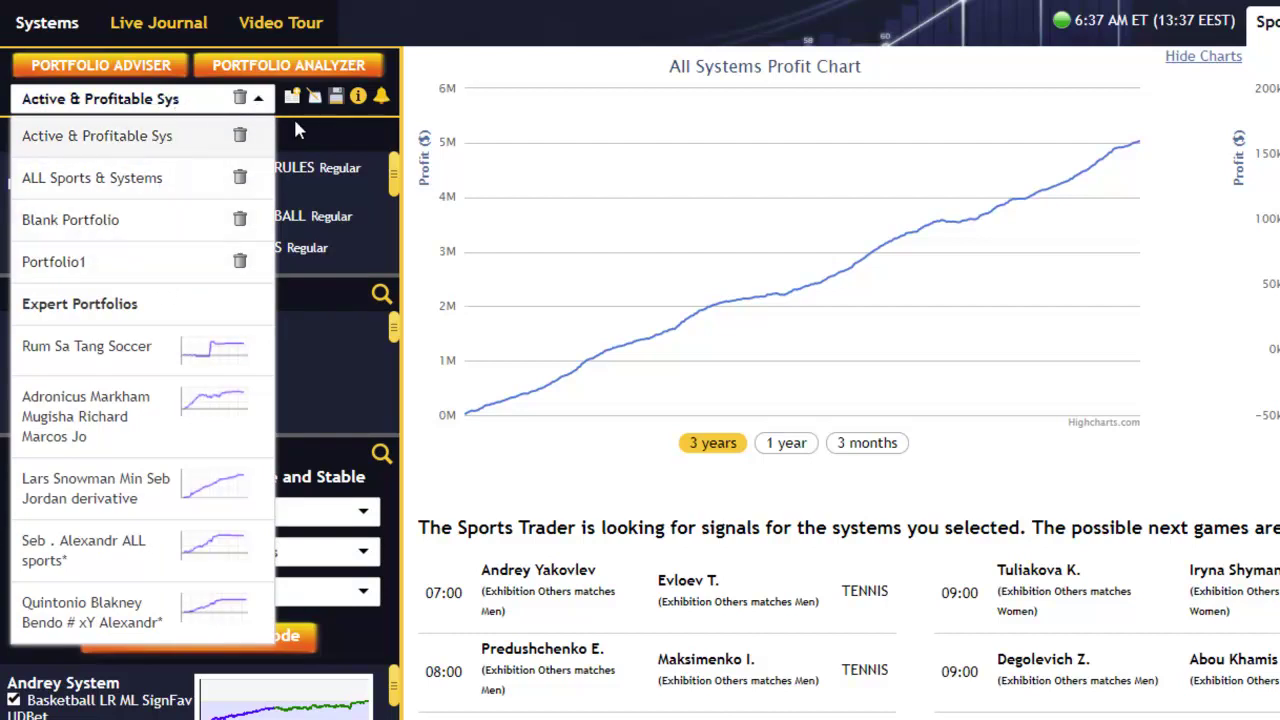
{"action": "left_click", "coordinate": [258, 101]}
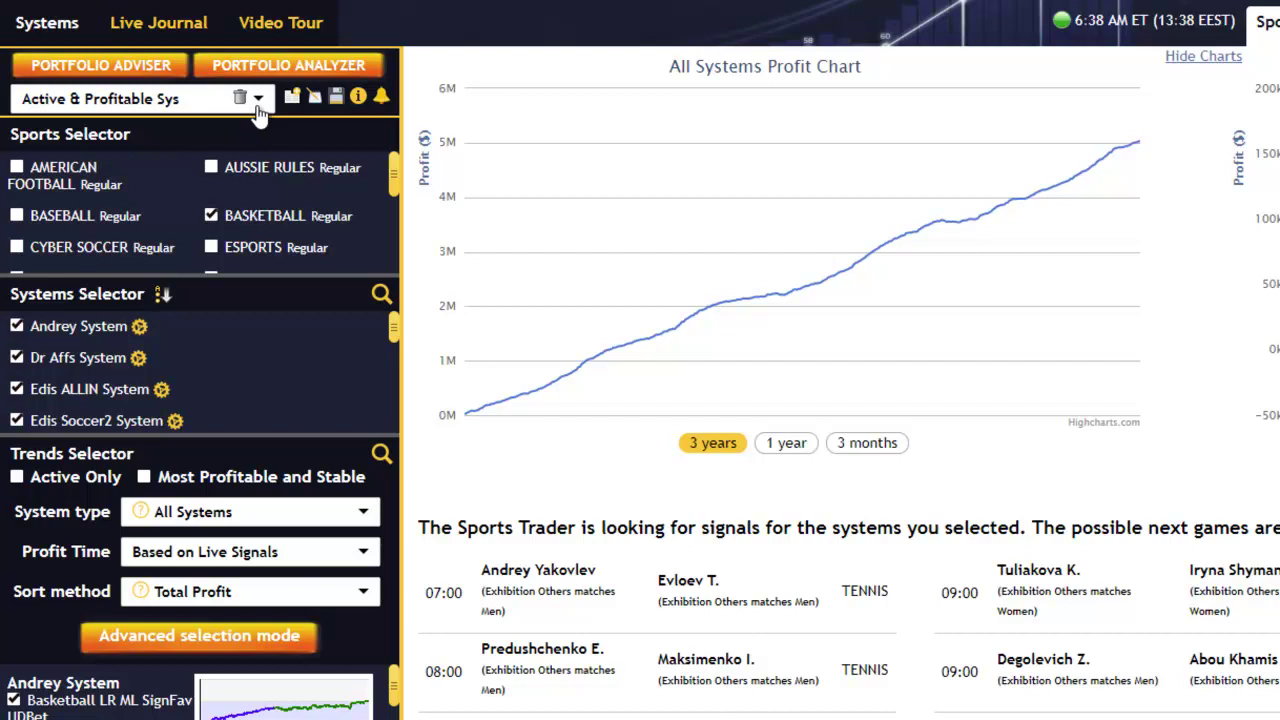
{"action": "left_click", "coordinate": [357, 98]}
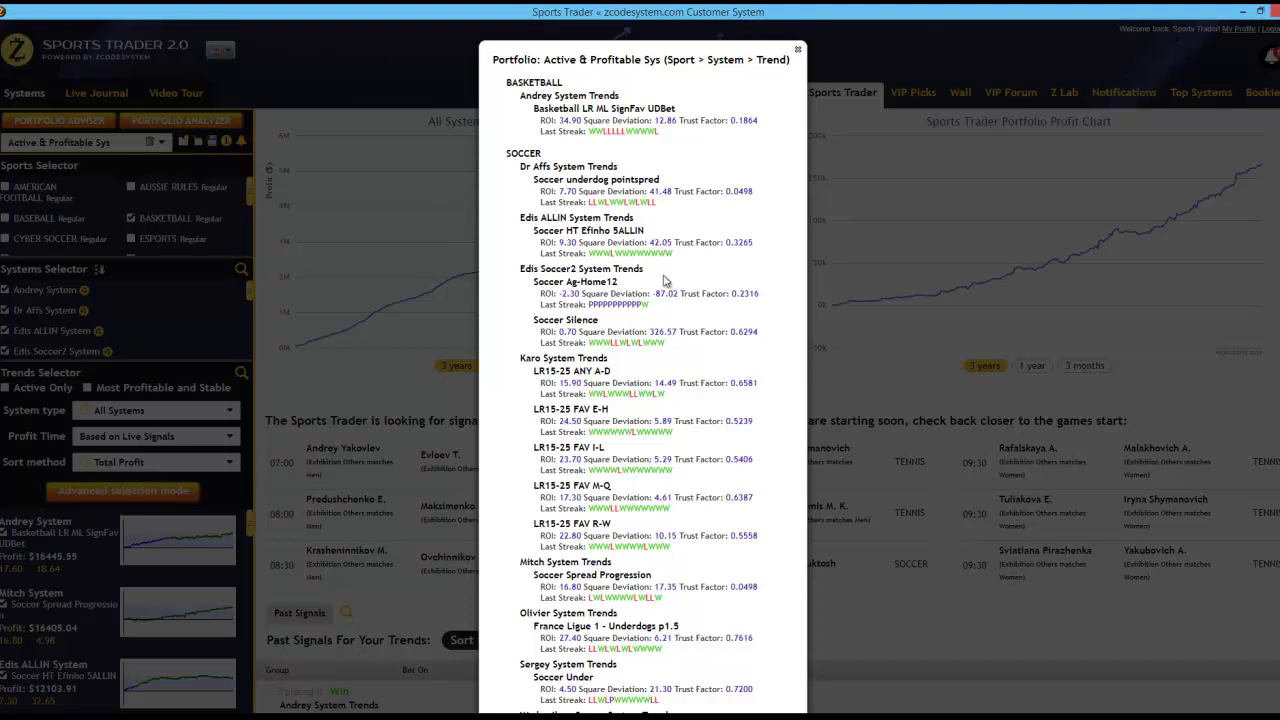
{"action": "left_click", "coordinate": [799, 51]}
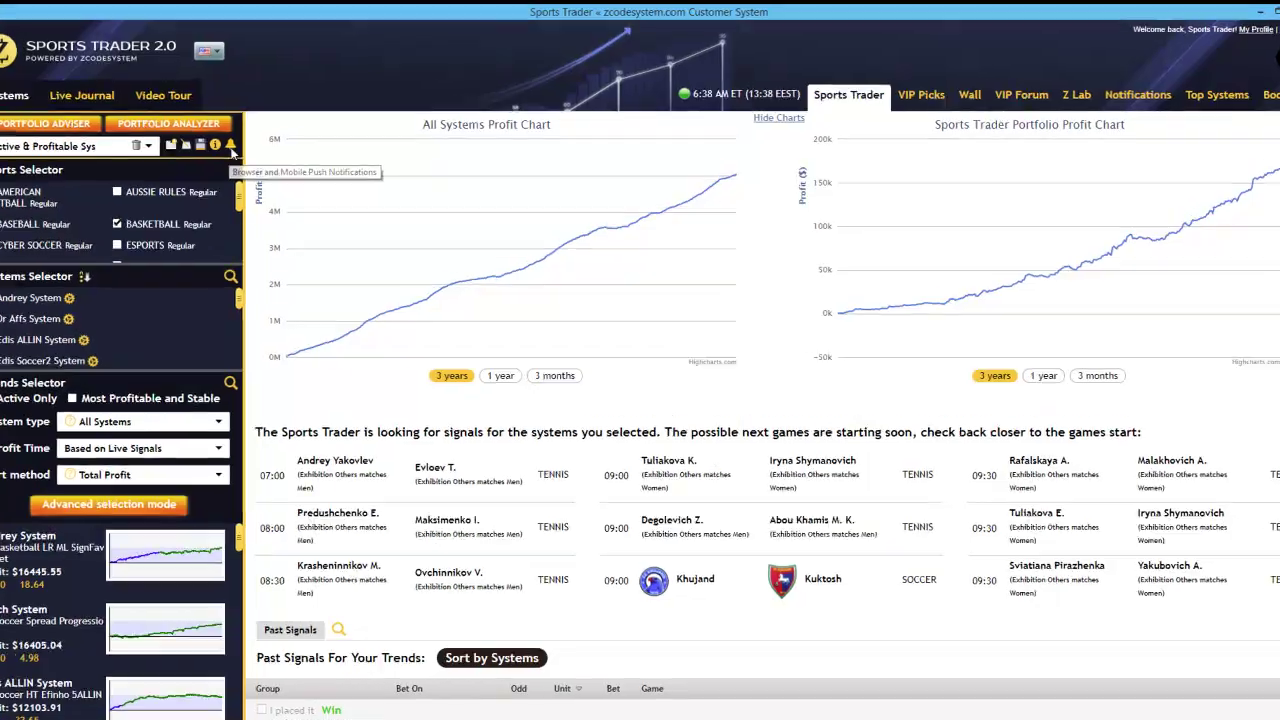
View the browser and mobile push notification options for the portfolio and close them.
{"action": "left_click", "coordinate": [230, 146]}
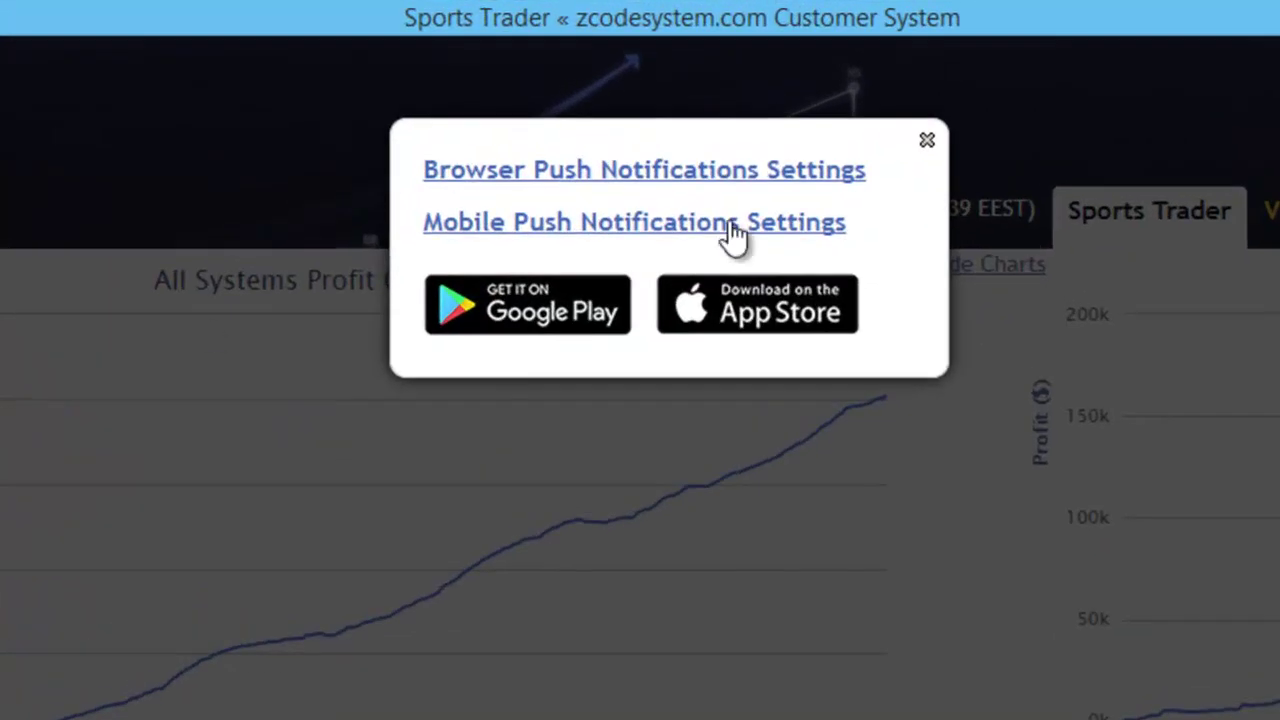
{"action": "left_click", "coordinate": [928, 146]}
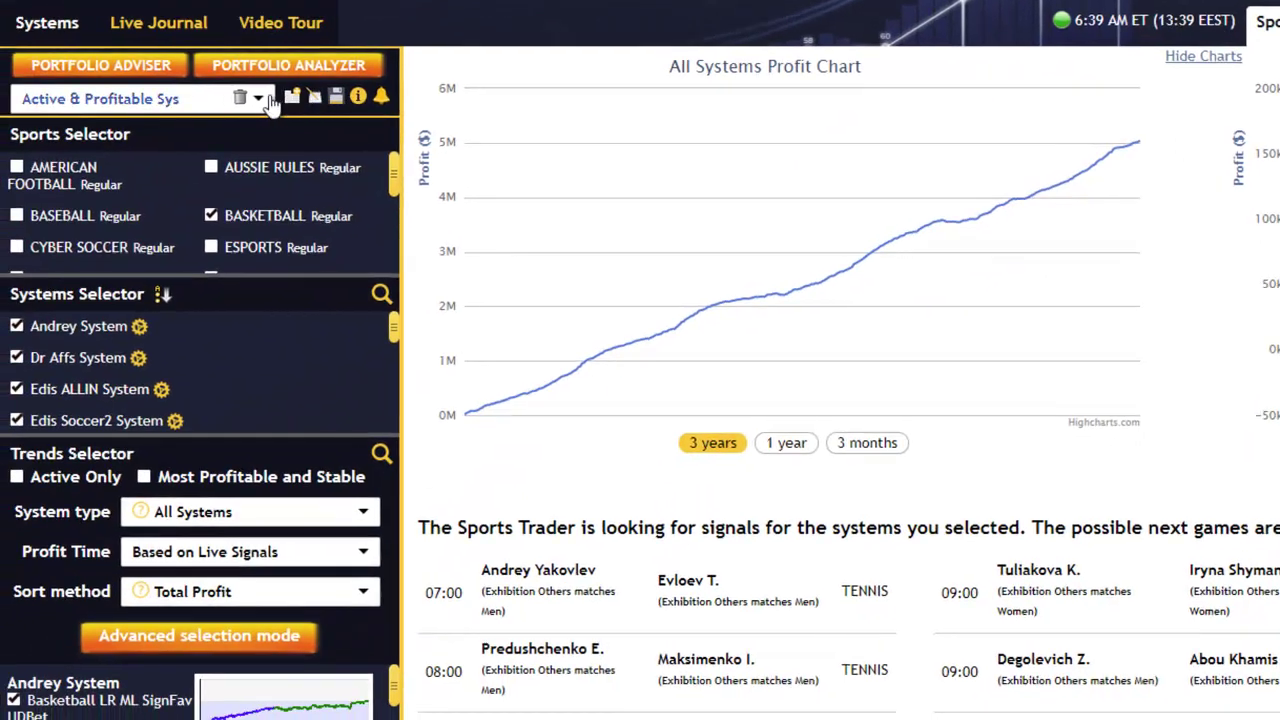
Load the third expert portfolio, the one ending in "derivative", and name it Expert Portfolio1*.
{"action": "left_click", "coordinate": [258, 100]}
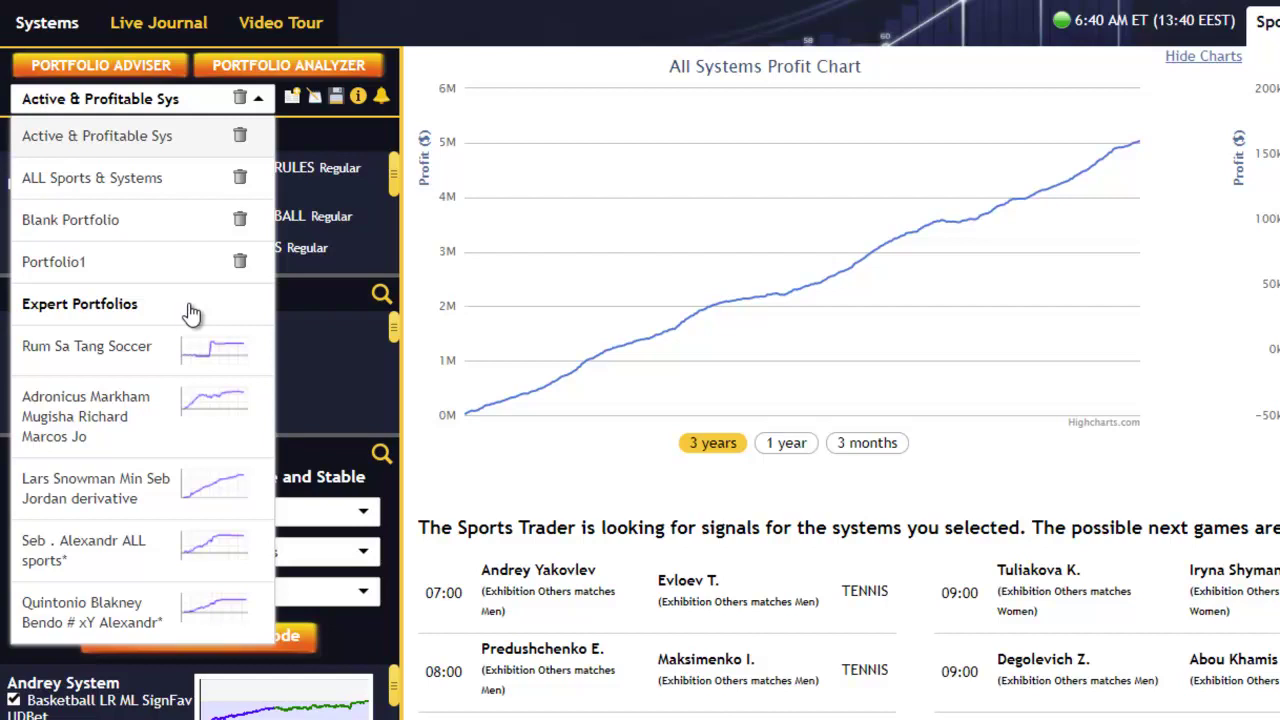
{"action": "left_click", "coordinate": [117, 505]}
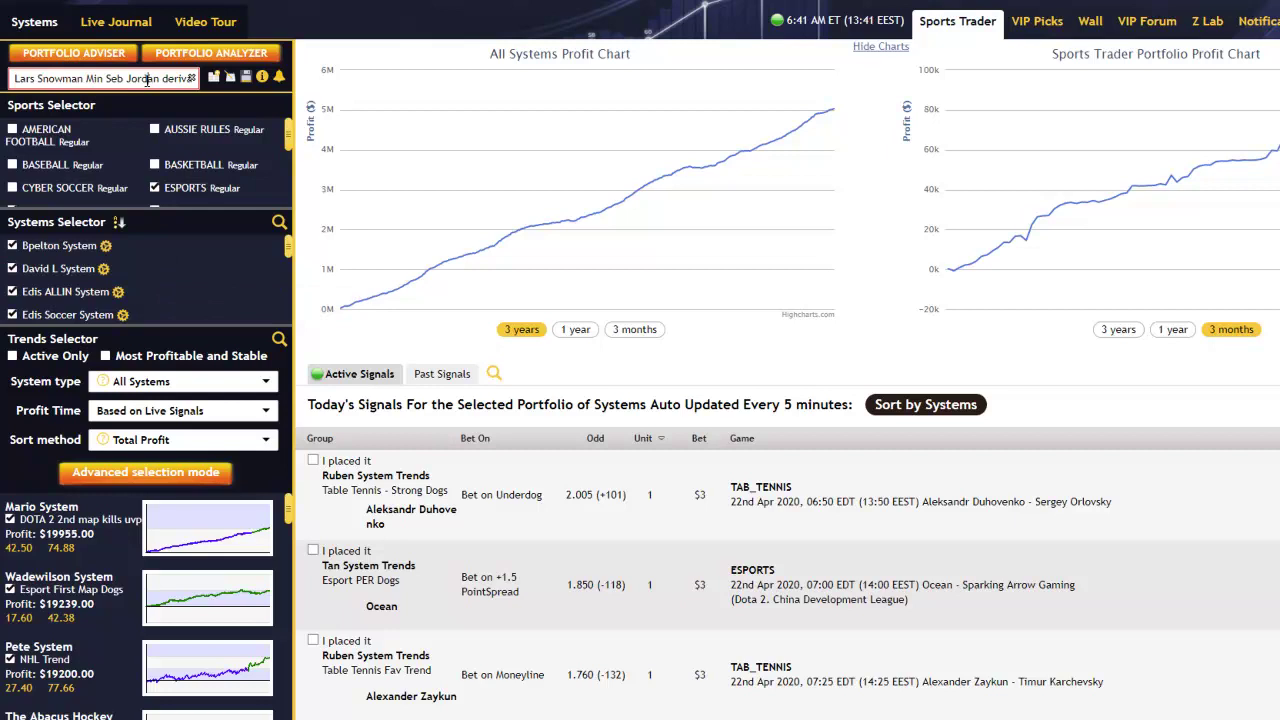
{"action": "left_click_drag", "start_coordinate": [147, 81], "coordinate": [262, 82]}
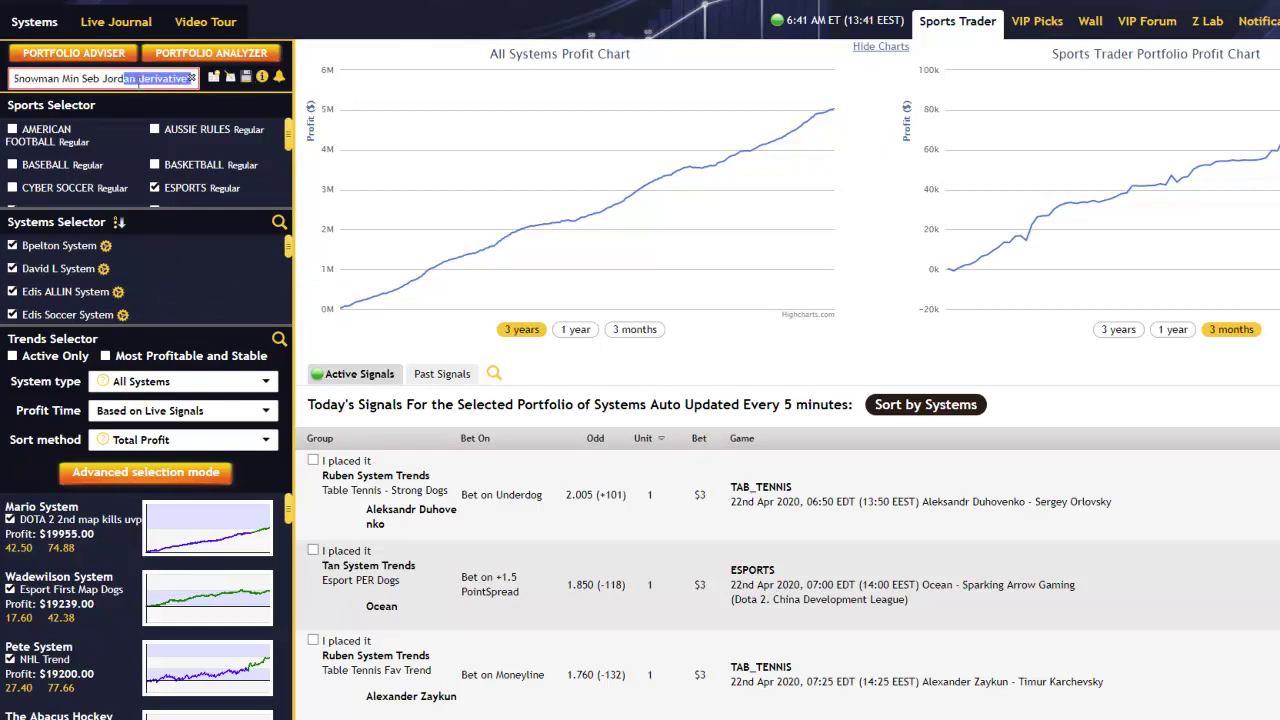
{"action": "left_click", "coordinate": [182, 79]}
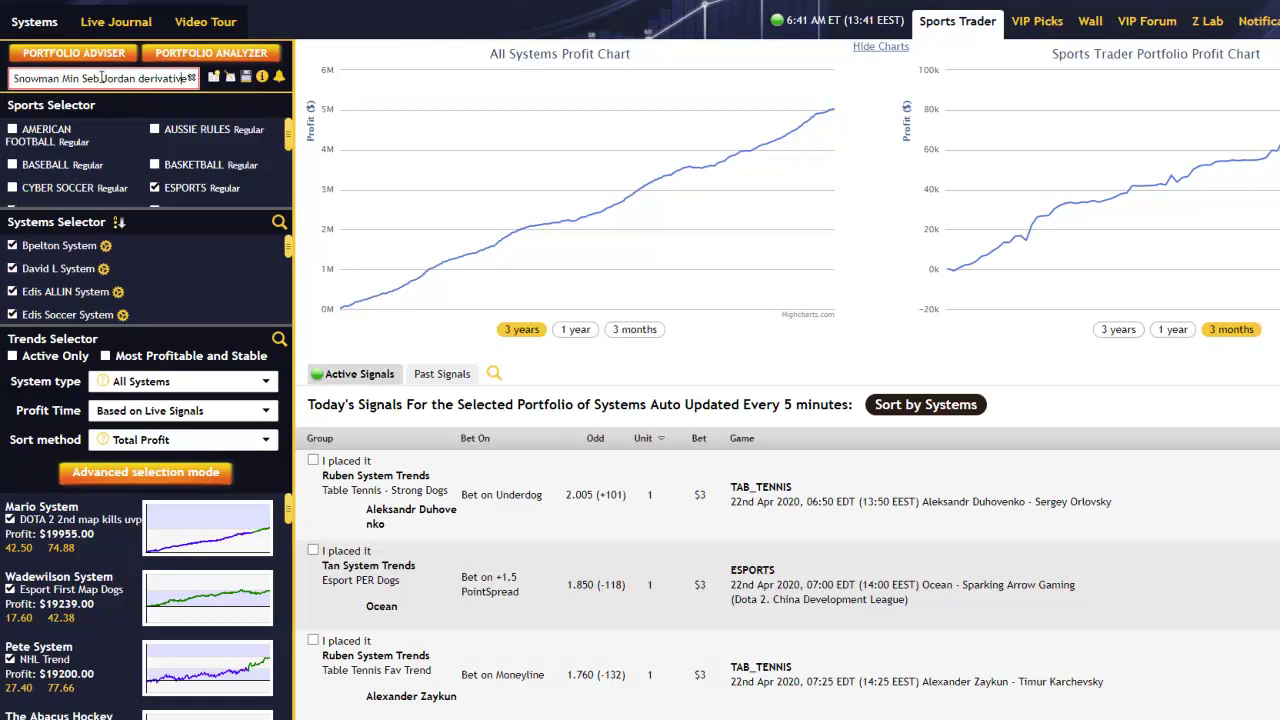
{"action": "left_click_drag", "start_coordinate": [185, 82], "coordinate": [3, 77]}
{"action": "type", "text": "e"}
{"action": "key", "text": "BackSpace"}
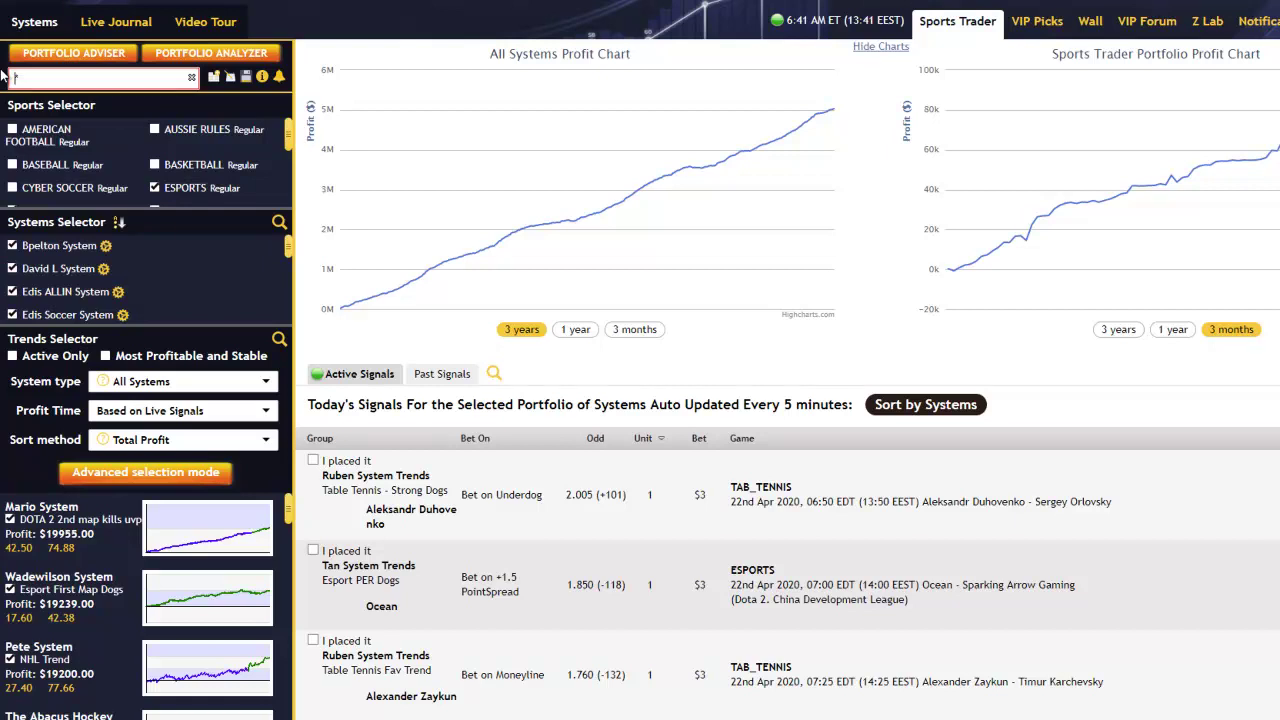
{"action": "type", "text": "Expert Portfolio1*"}
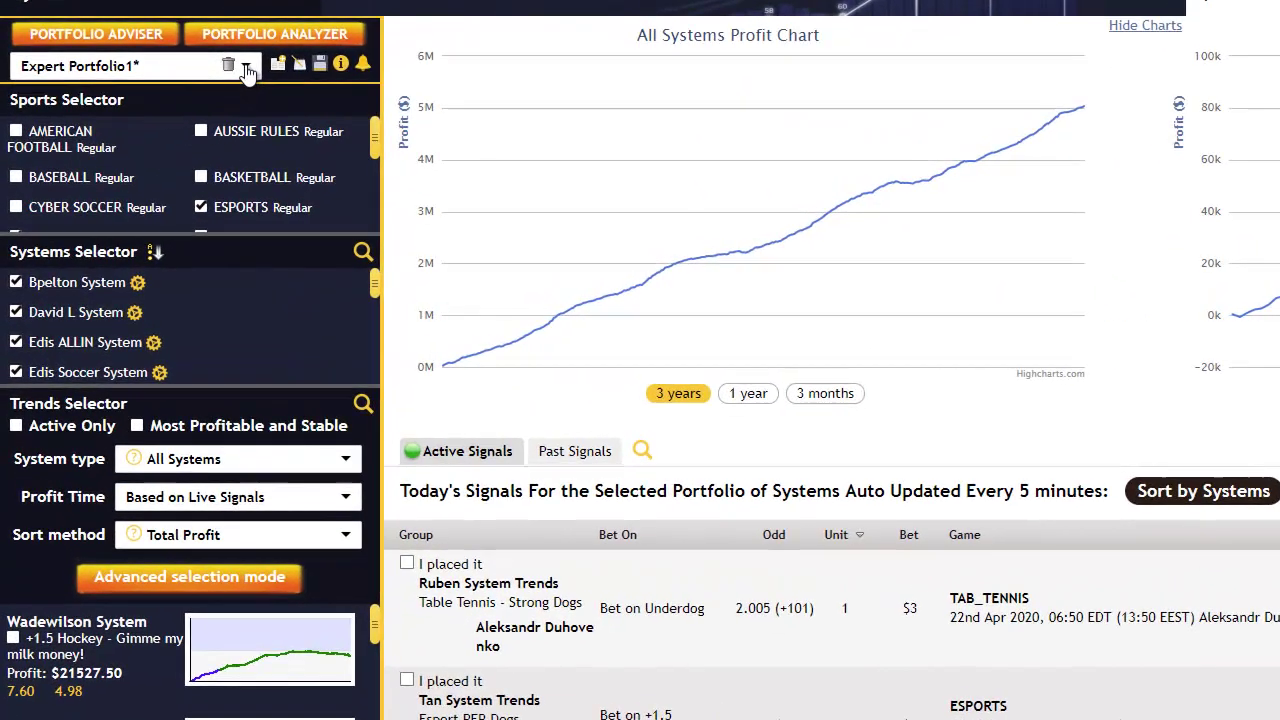
Switch to the Blank Portfolio and save it under the name Blank Portfolio.
{"action": "left_click", "coordinate": [165, 149]}
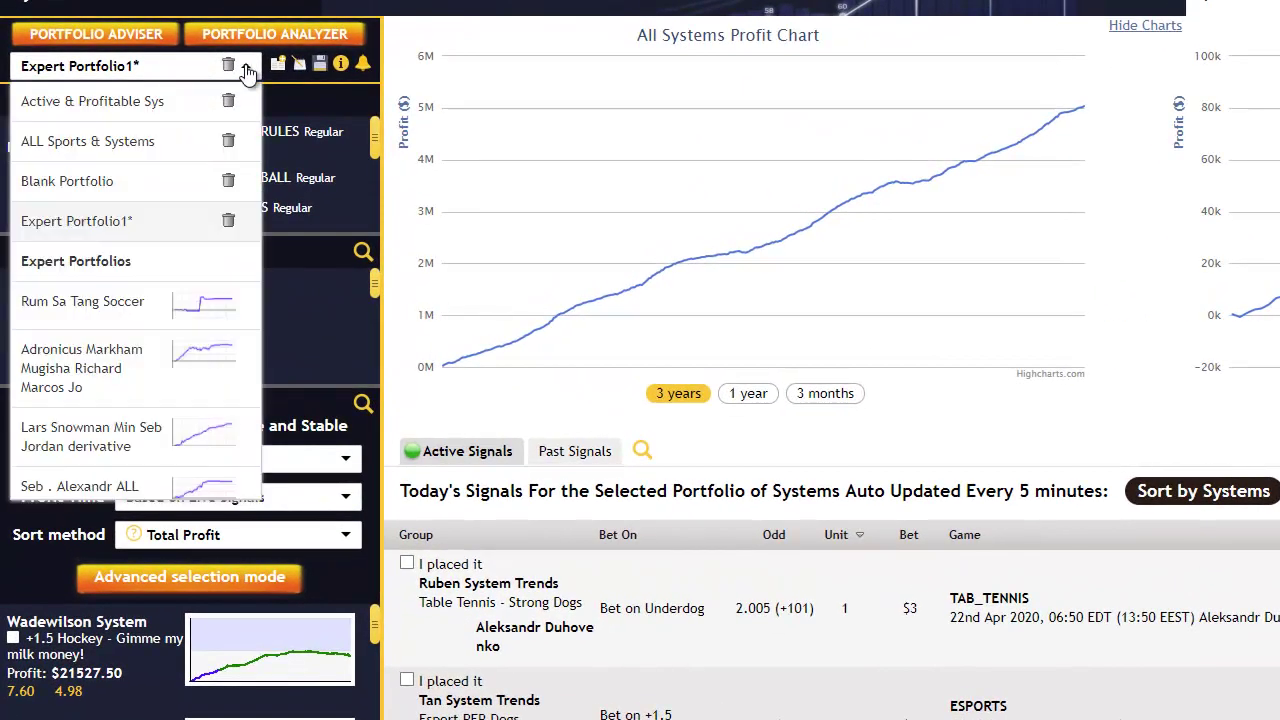
{"action": "left_click", "coordinate": [122, 186]}
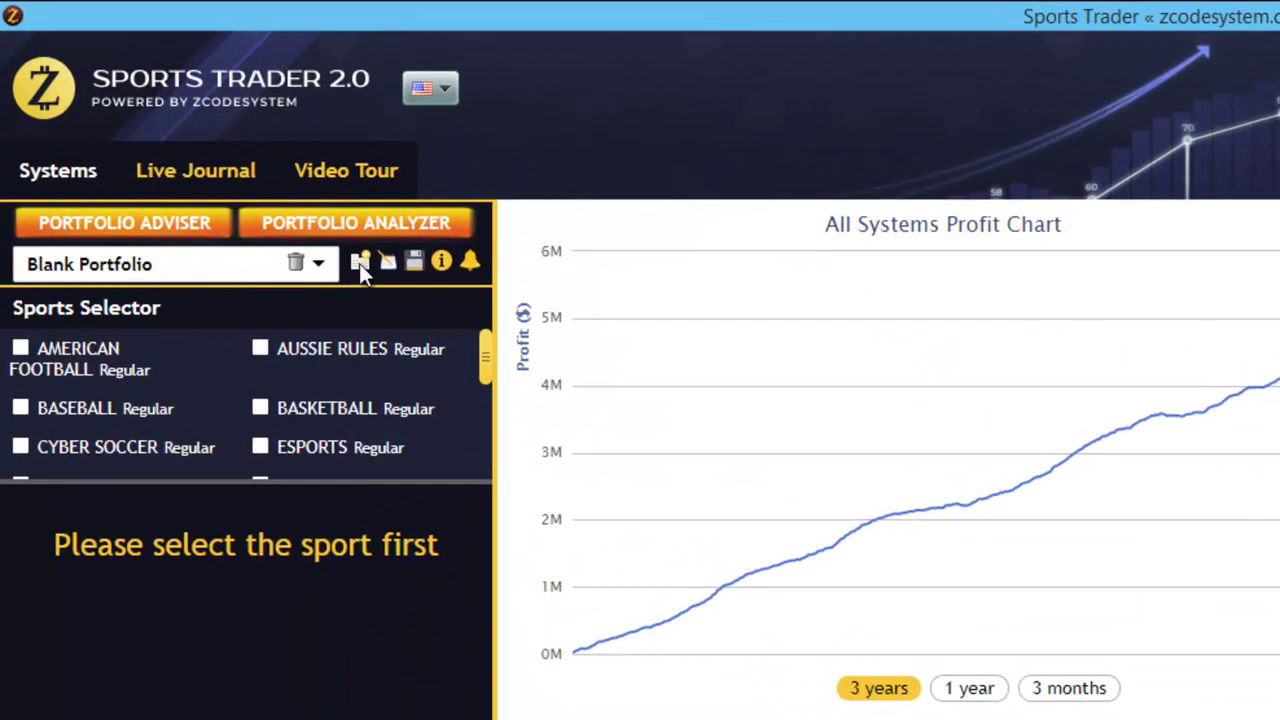
{"action": "left_click", "coordinate": [359, 263]}
{"action": "type", "text": "Blank Portfolio"}
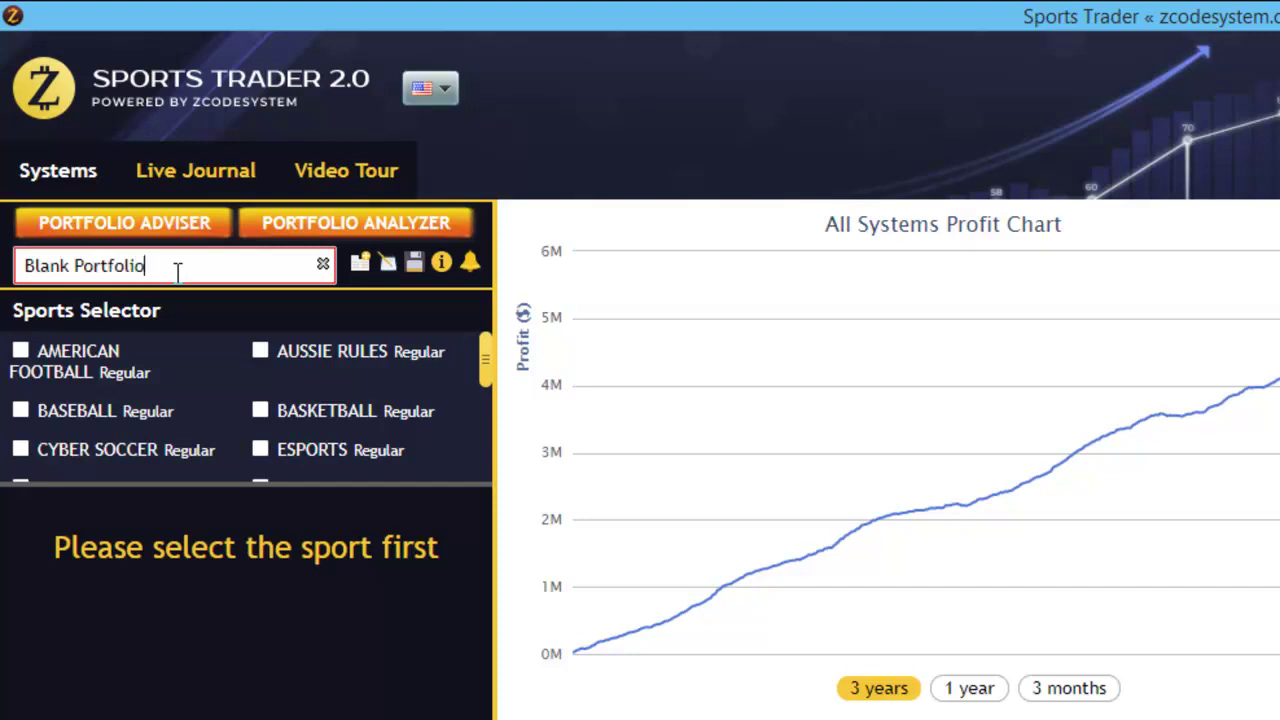
{"action": "left_click", "coordinate": [414, 263]}
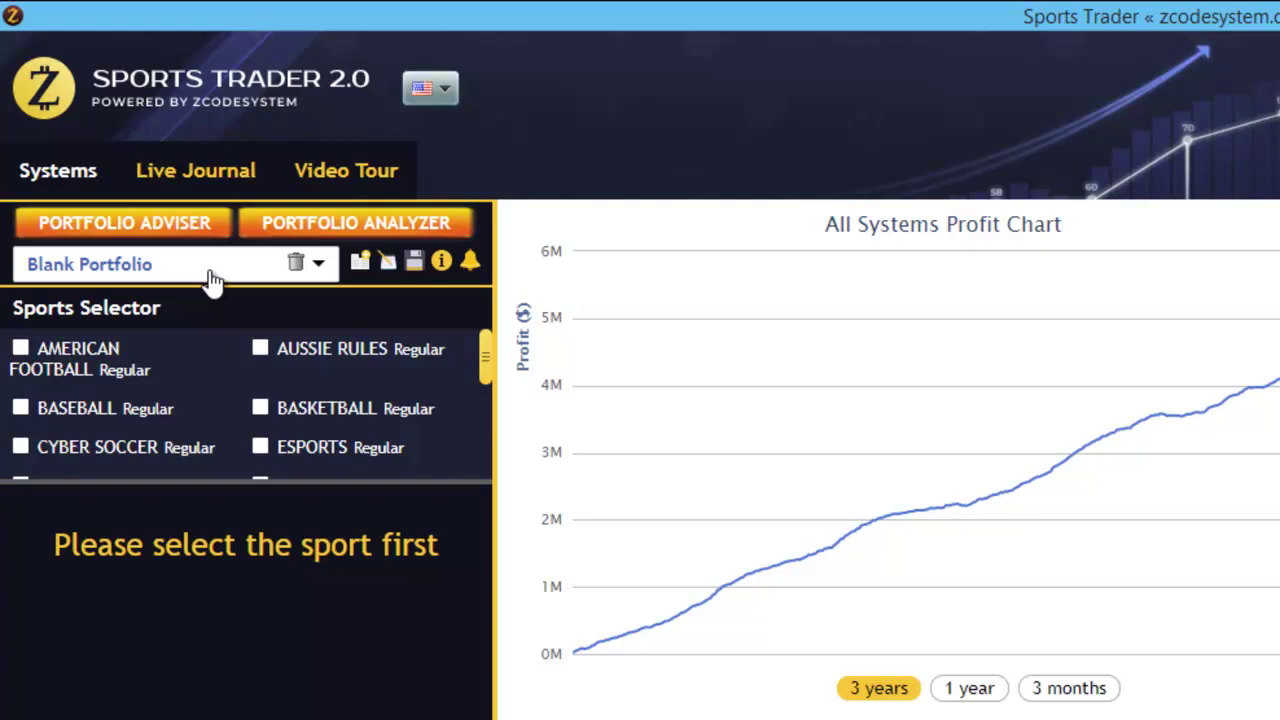
Calculate a recommended portfolio with the Portfolio Adviser using Aggressive risk, Maximum bet frequency and very flexible pick timing.
{"action": "left_click", "coordinate": [168, 228]}
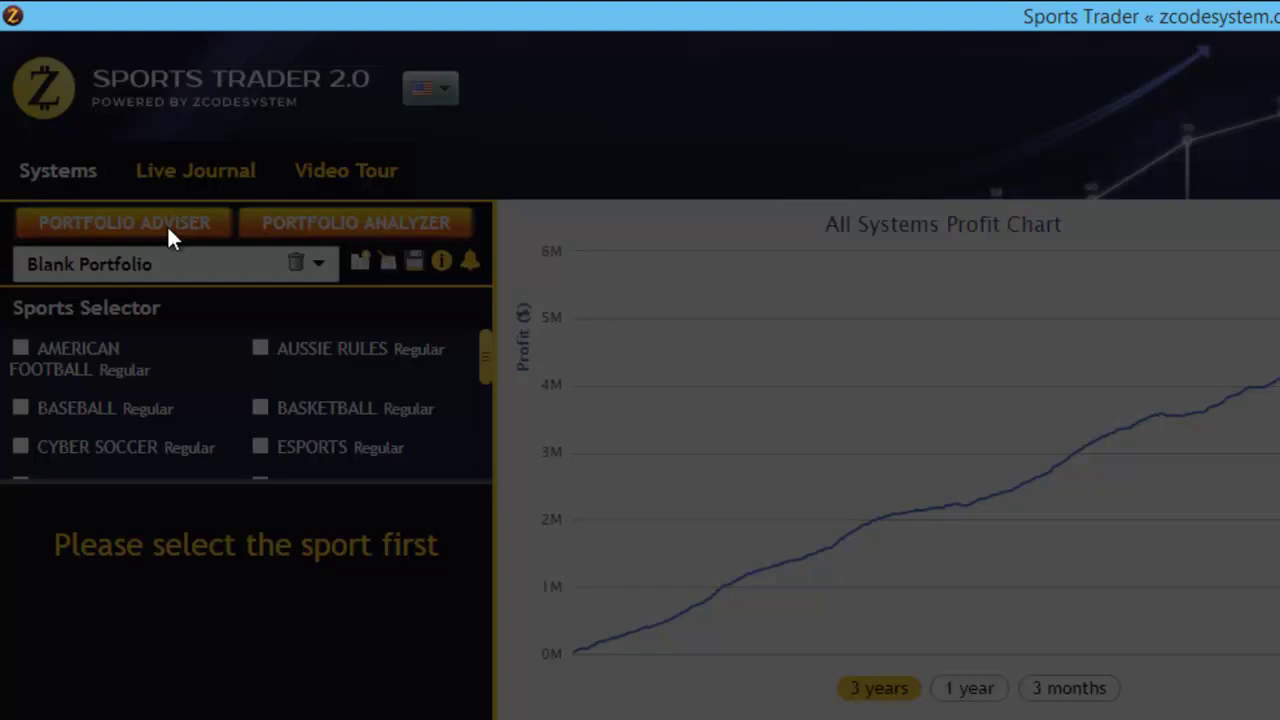
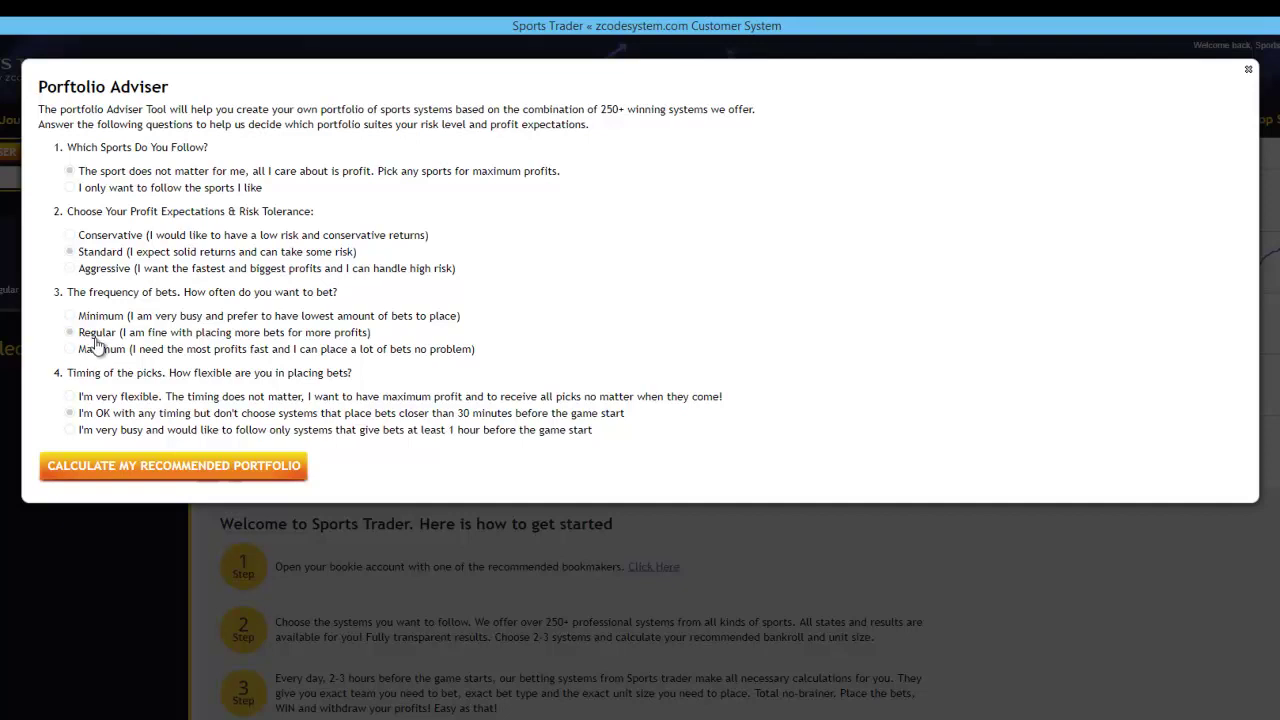
{"action": "left_click", "coordinate": [71, 269]}
{"action": "left_click", "coordinate": [71, 350]}
{"action": "left_click", "coordinate": [68, 398]}
{"action": "left_click", "coordinate": [170, 466]}
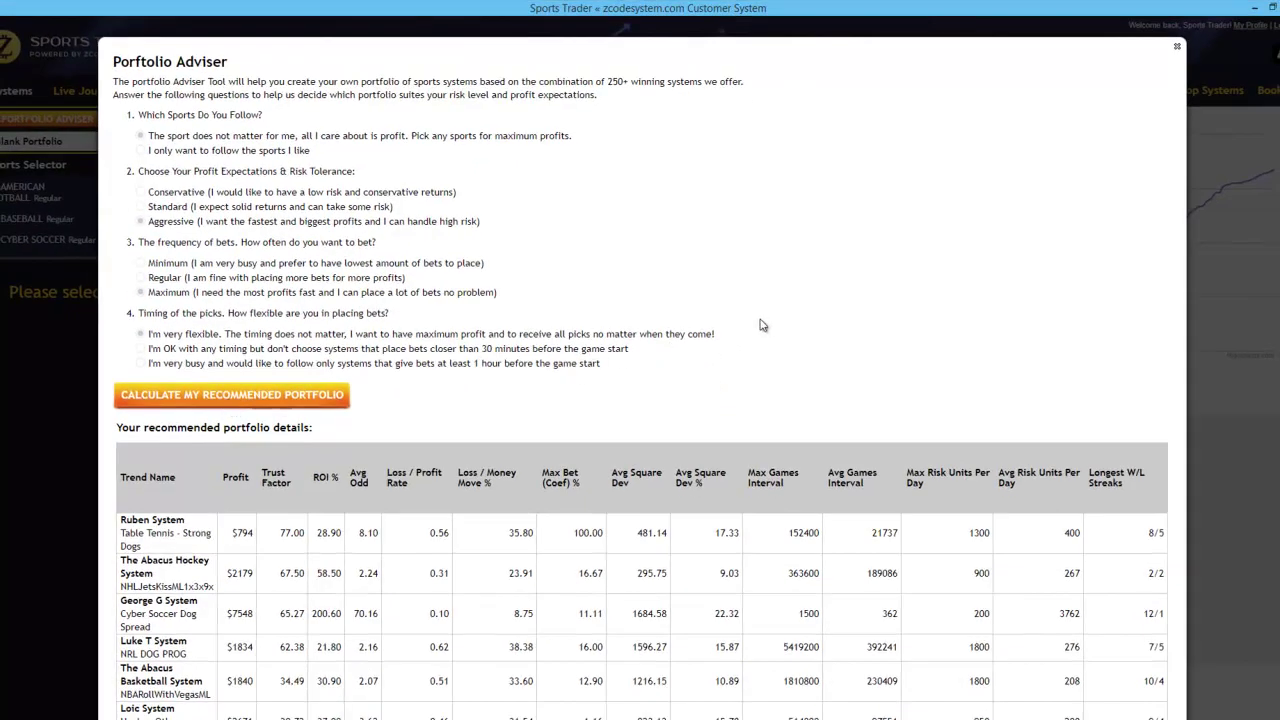
Review the recommended systems and set My Unit Size to $5 in the bankroll calculation.
{"action": "scroll", "coordinate": [756, 332], "scroll_direction": "down", "scroll_amount": 1}
{"action": "scroll", "coordinate": [754, 335], "scroll_direction": "down", "scroll_amount": 5}
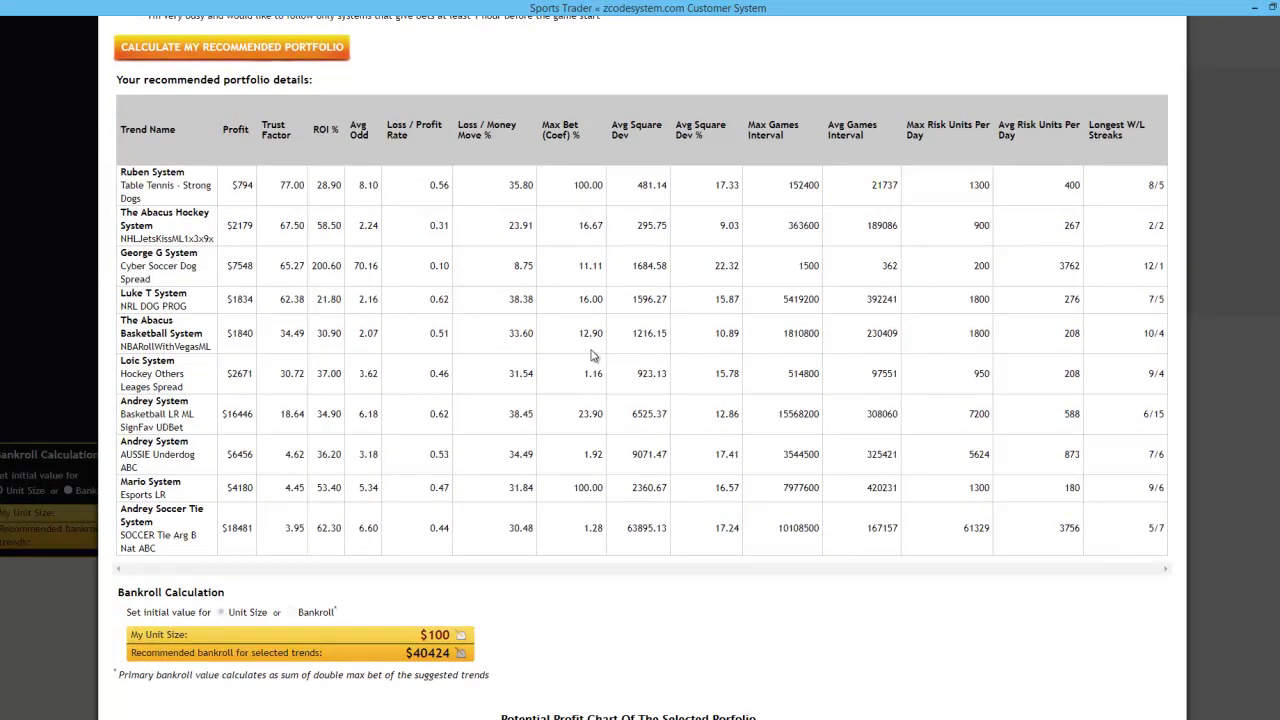
{"action": "scroll", "coordinate": [560, 362], "scroll_direction": "down", "scroll_amount": 3}
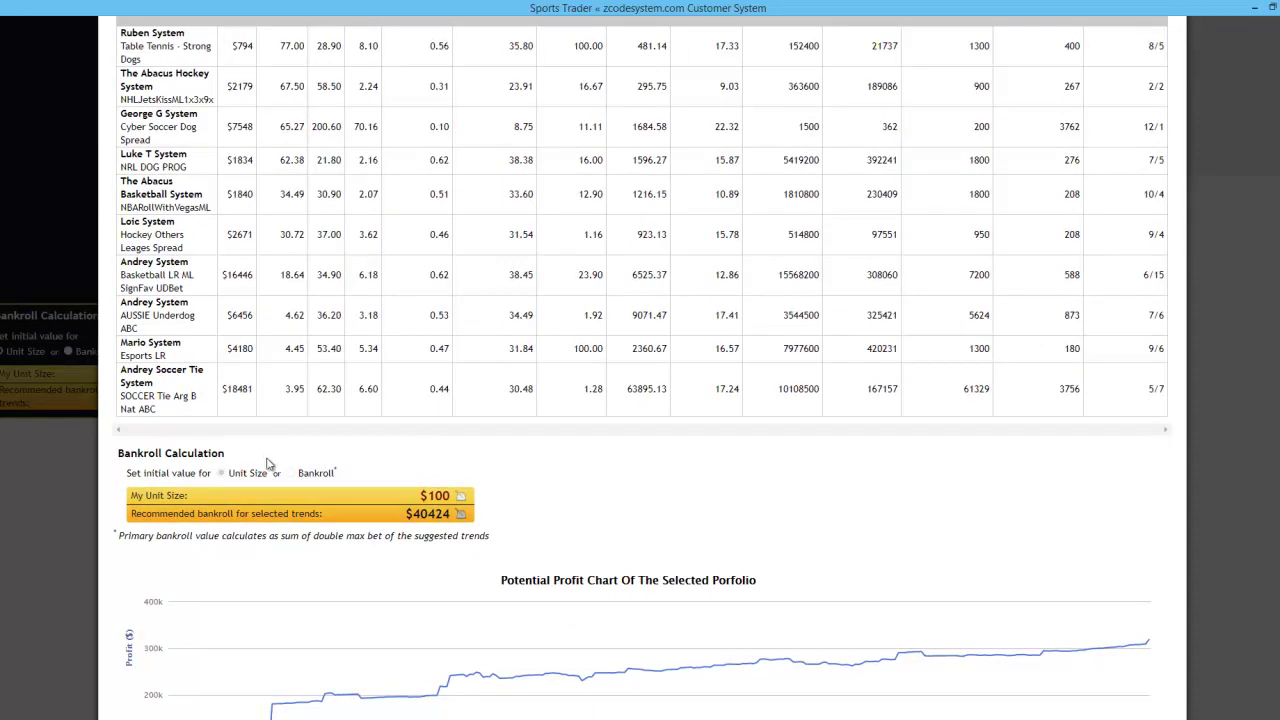
{"action": "left_click", "coordinate": [463, 500]}
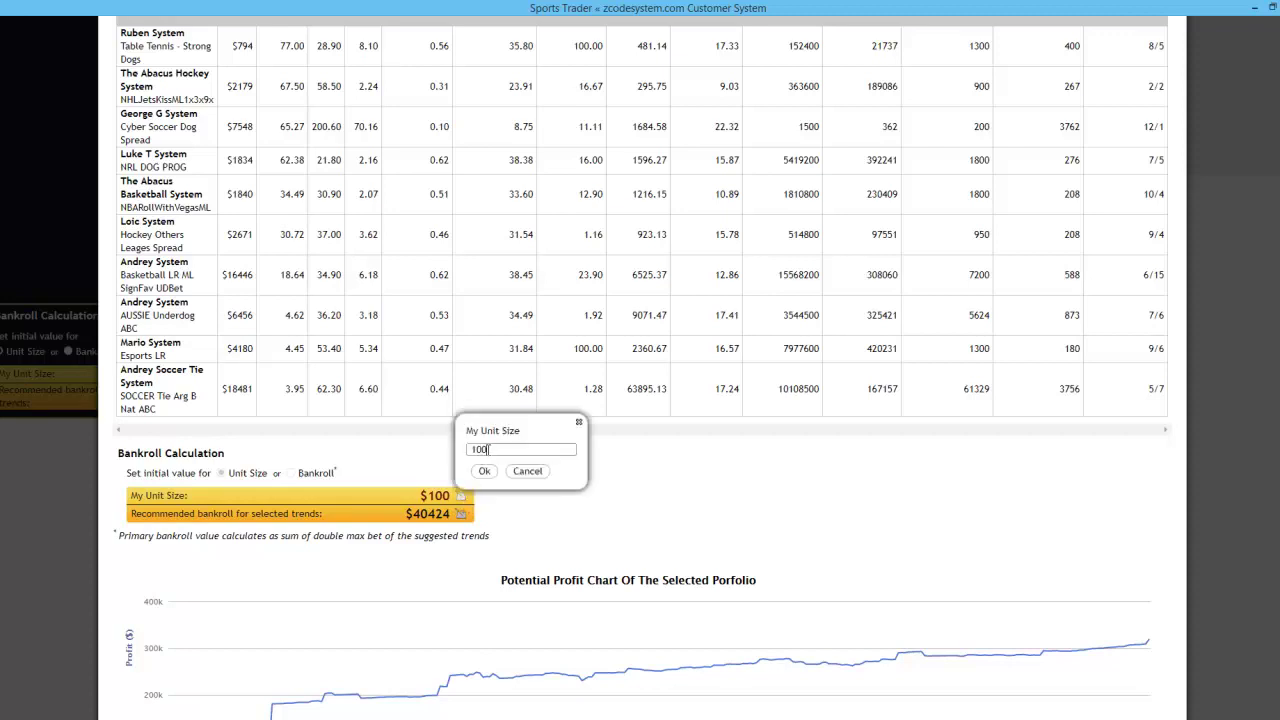
{"action": "left_click_drag", "start_coordinate": [490, 449], "coordinate": [447, 455]}
{"action": "type", "text": "5"}
{"action": "left_click", "coordinate": [485, 472]}
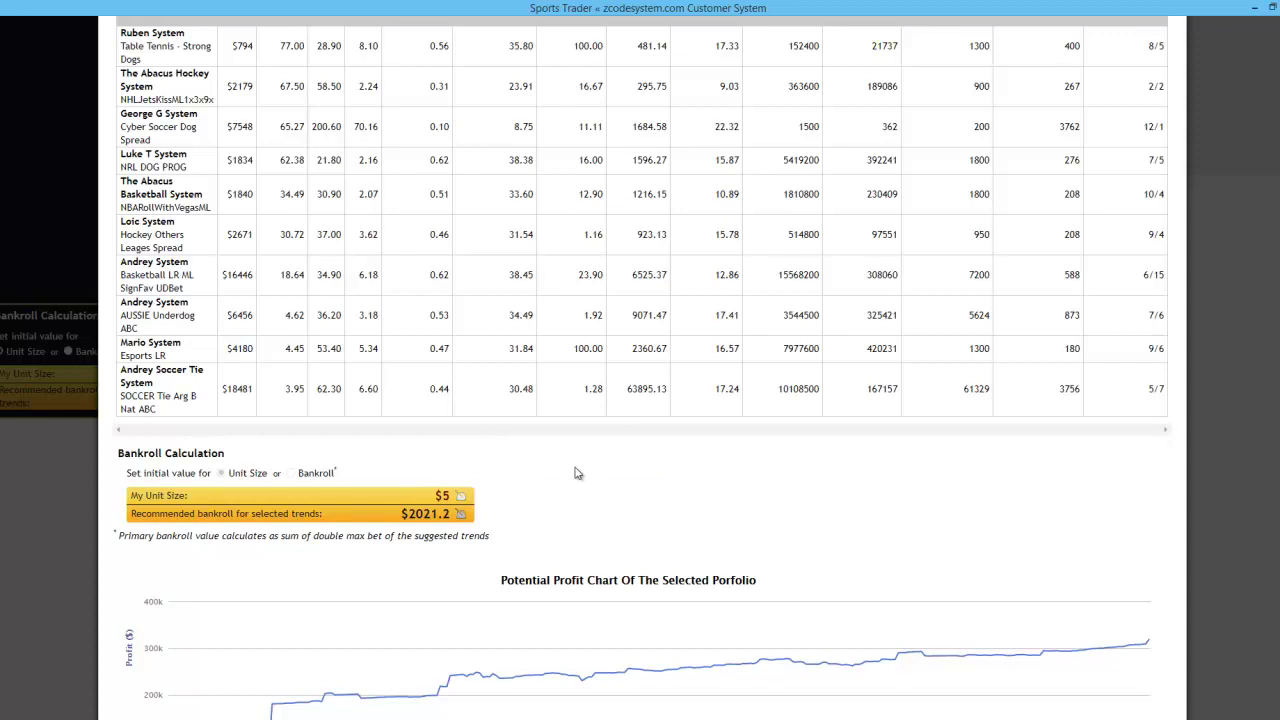
Look over the recommended portfolio's potential profit chart and system statistics, and apply the portfolio.
{"action": "scroll", "coordinate": [578, 461], "scroll_direction": "down", "scroll_amount": 2}
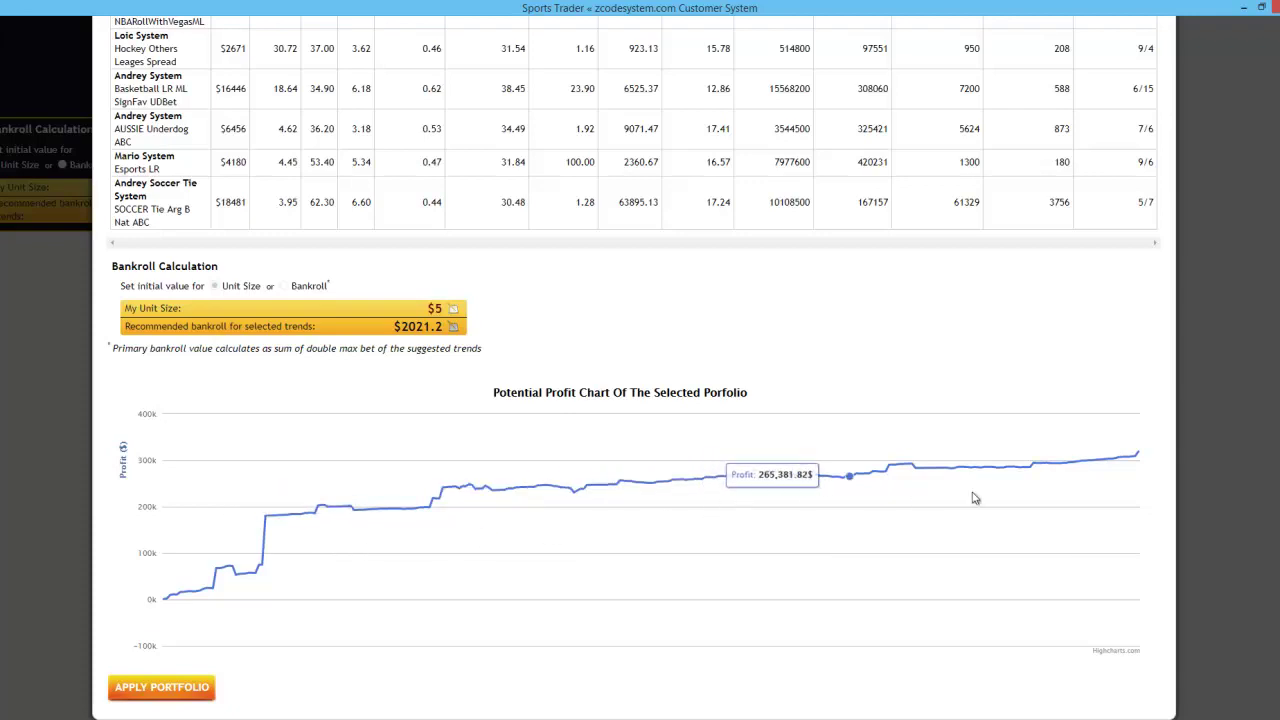
{"action": "scroll", "coordinate": [760, 360], "scroll_direction": "up", "scroll_amount": 1}
{"action": "scroll", "coordinate": [755, 385], "scroll_direction": "up", "scroll_amount": 1}
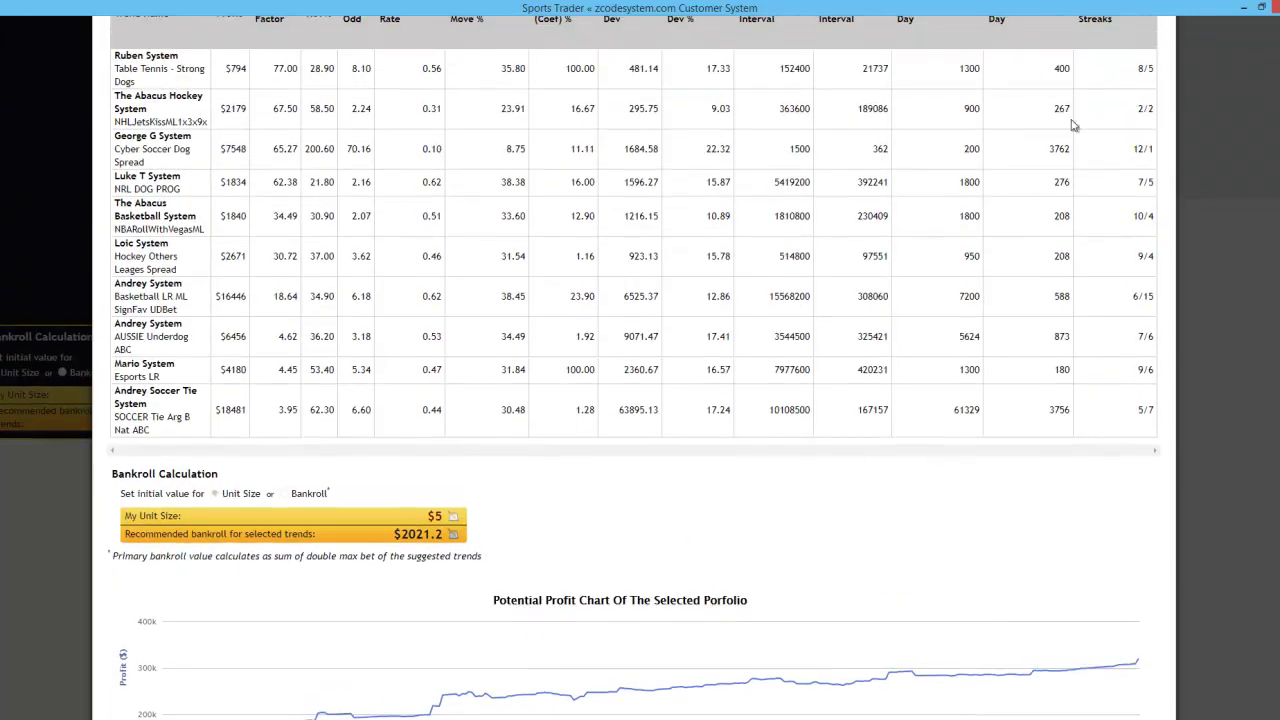
{"action": "scroll", "coordinate": [733, 503], "scroll_direction": "down", "scroll_amount": 2}
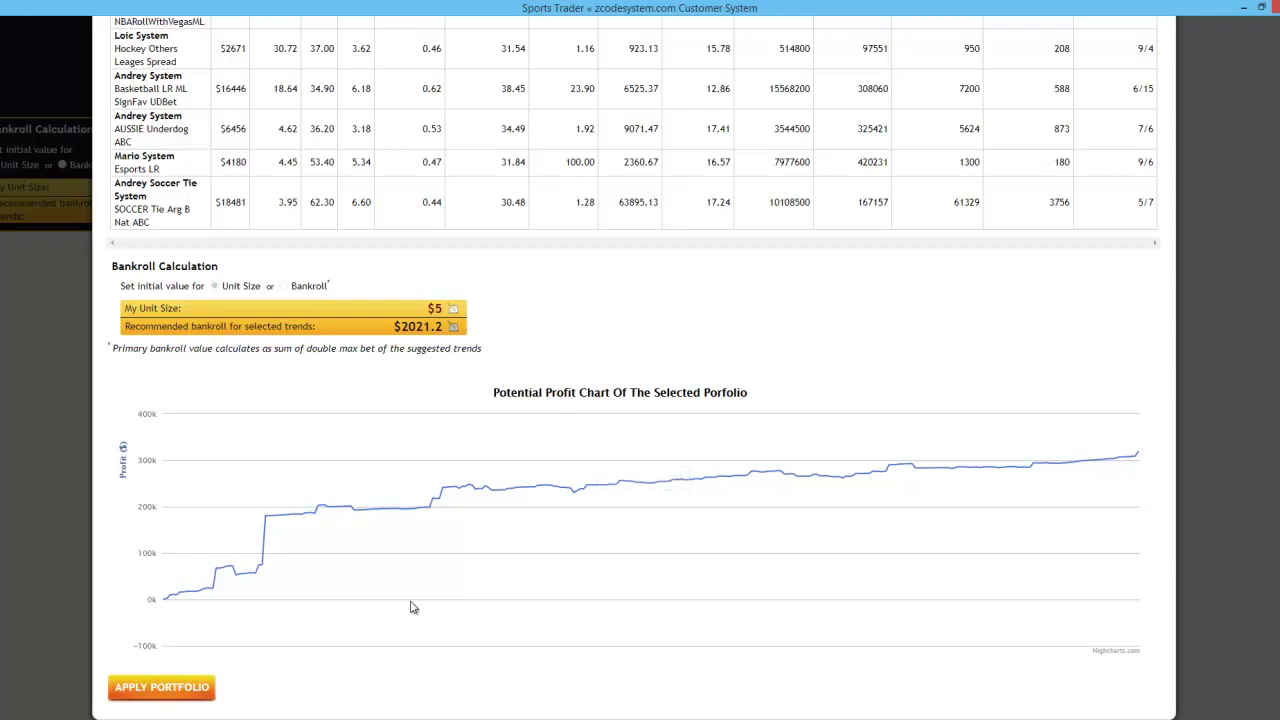
{"action": "left_click", "coordinate": [178, 694]}
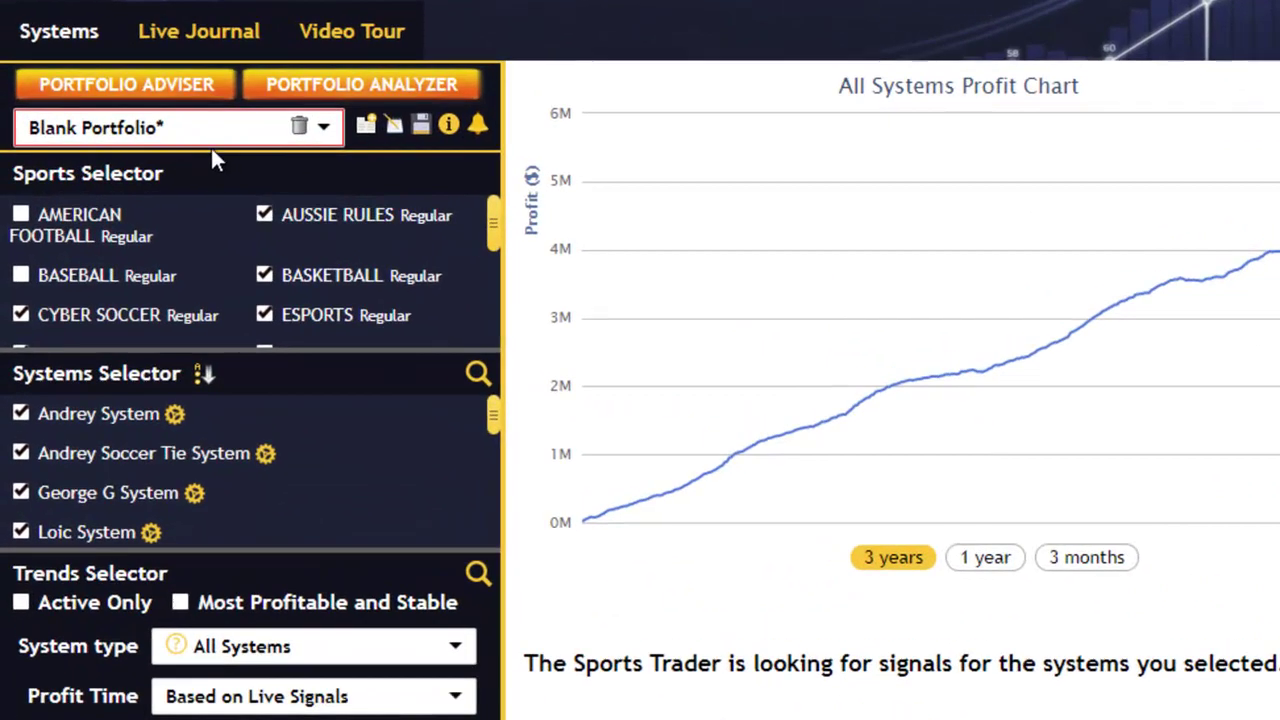
Save the applied adviser selection as a new portfolio named Portfolio1.
{"action": "mouse_move", "coordinate": [172, 138]}
{"action": "left_click", "coordinate": [366, 128]}
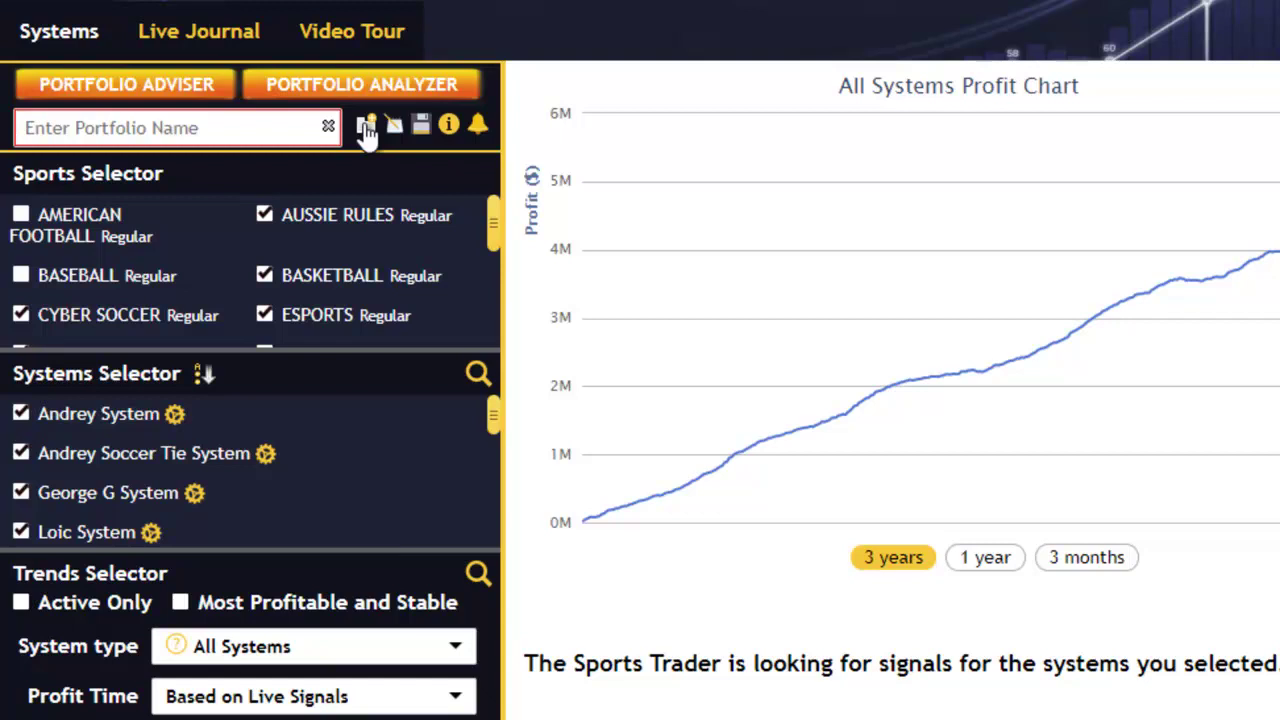
{"action": "type", "text": "Portfolio"}
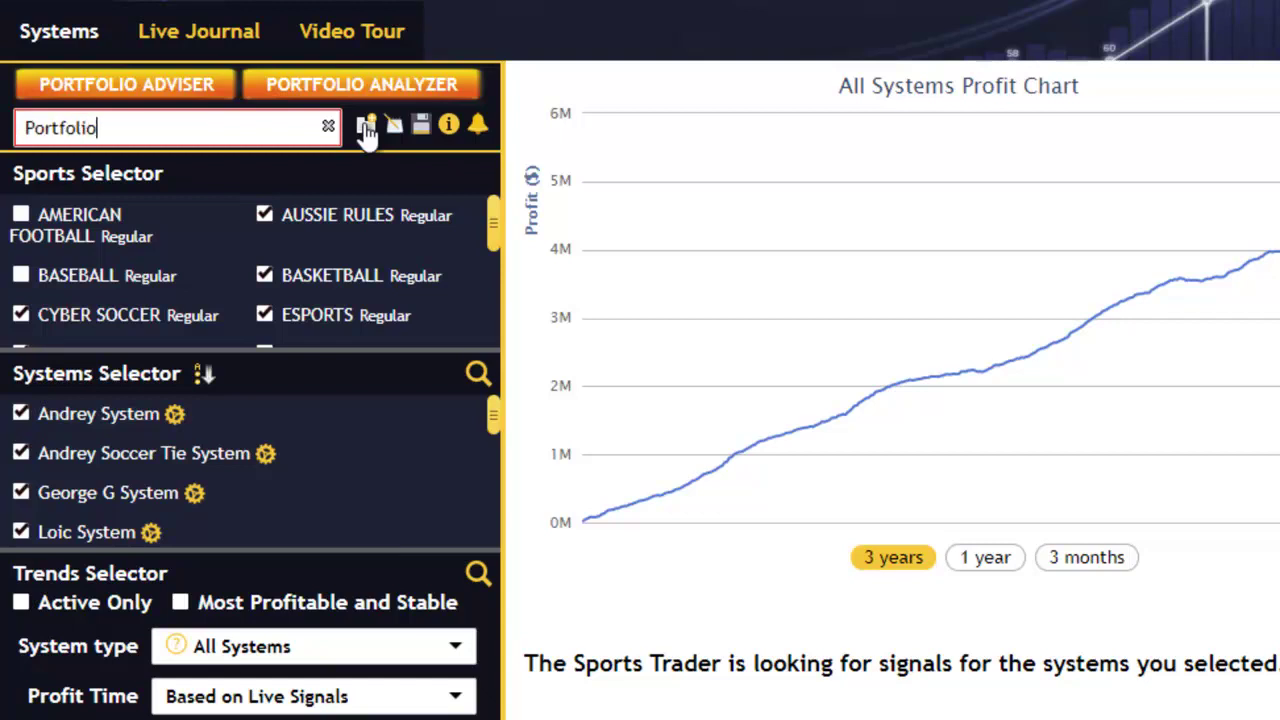
{"action": "type", "text": "1"}
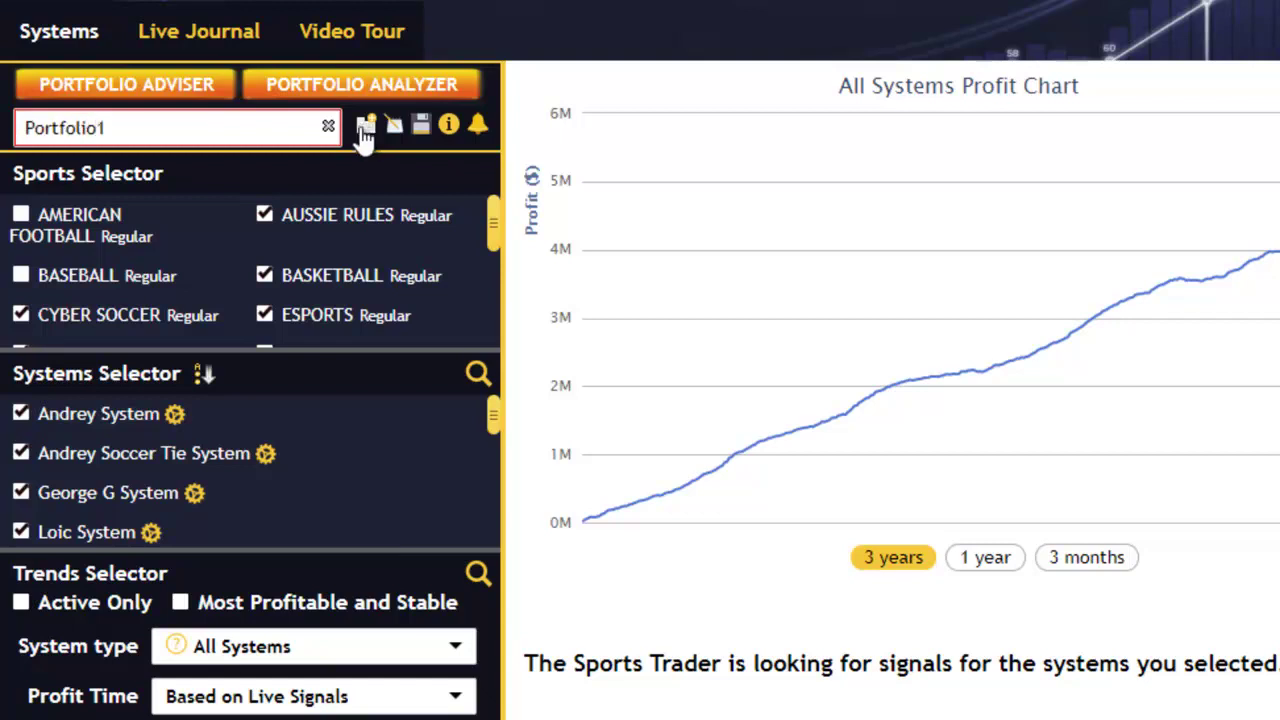
{"action": "left_click", "coordinate": [422, 126]}
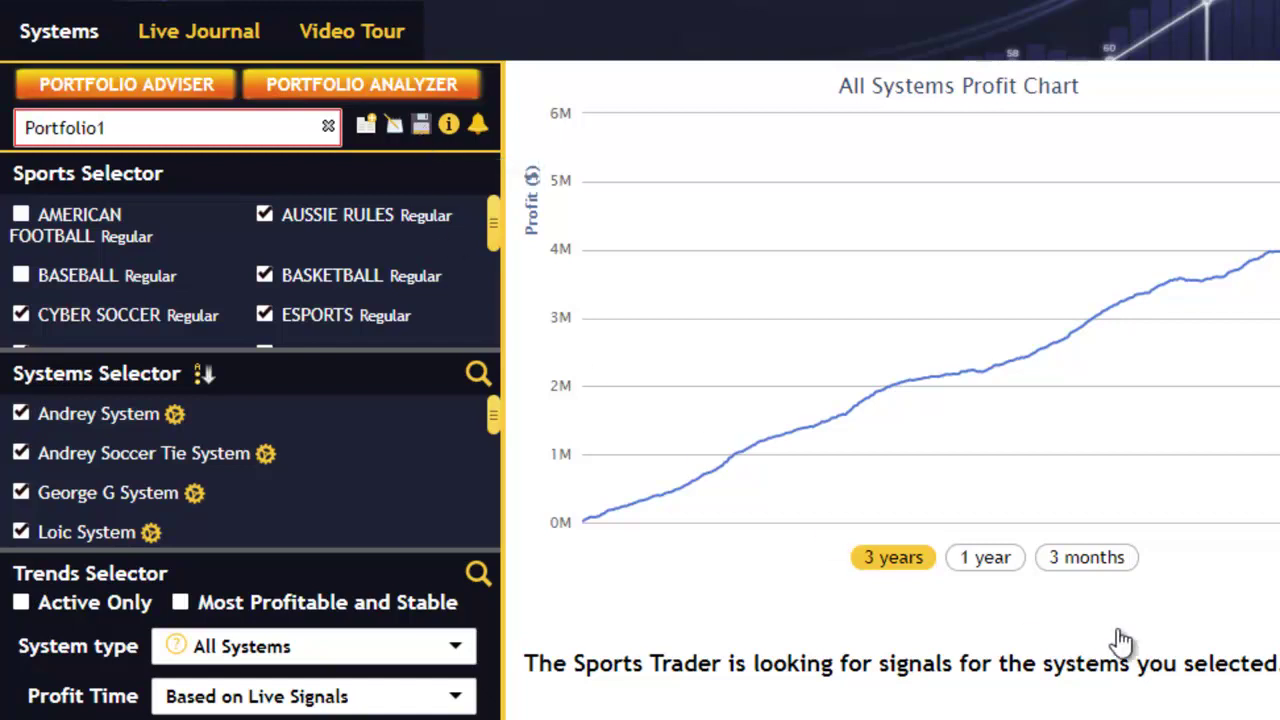
{"action": "left_click", "coordinate": [1237, 597]}
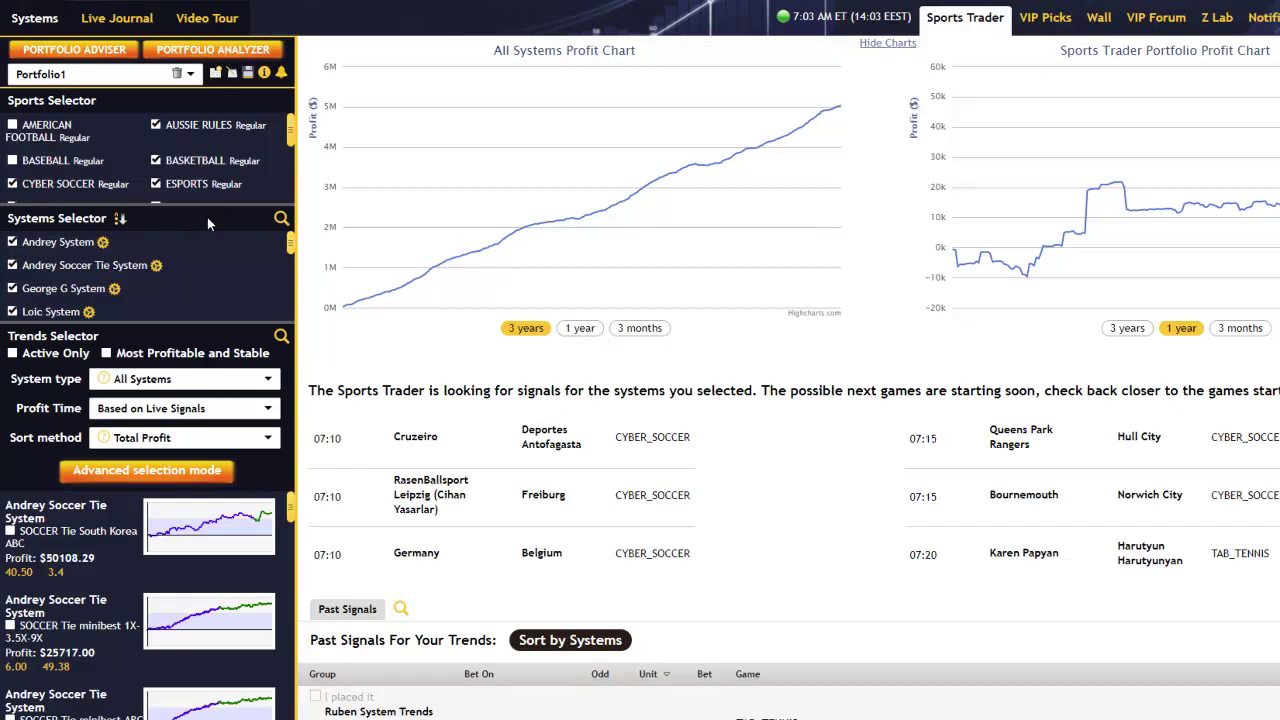
Switch to the Active & Profitable Sys portfolio and view its push notification options.
{"action": "left_click", "coordinate": [190, 74]}
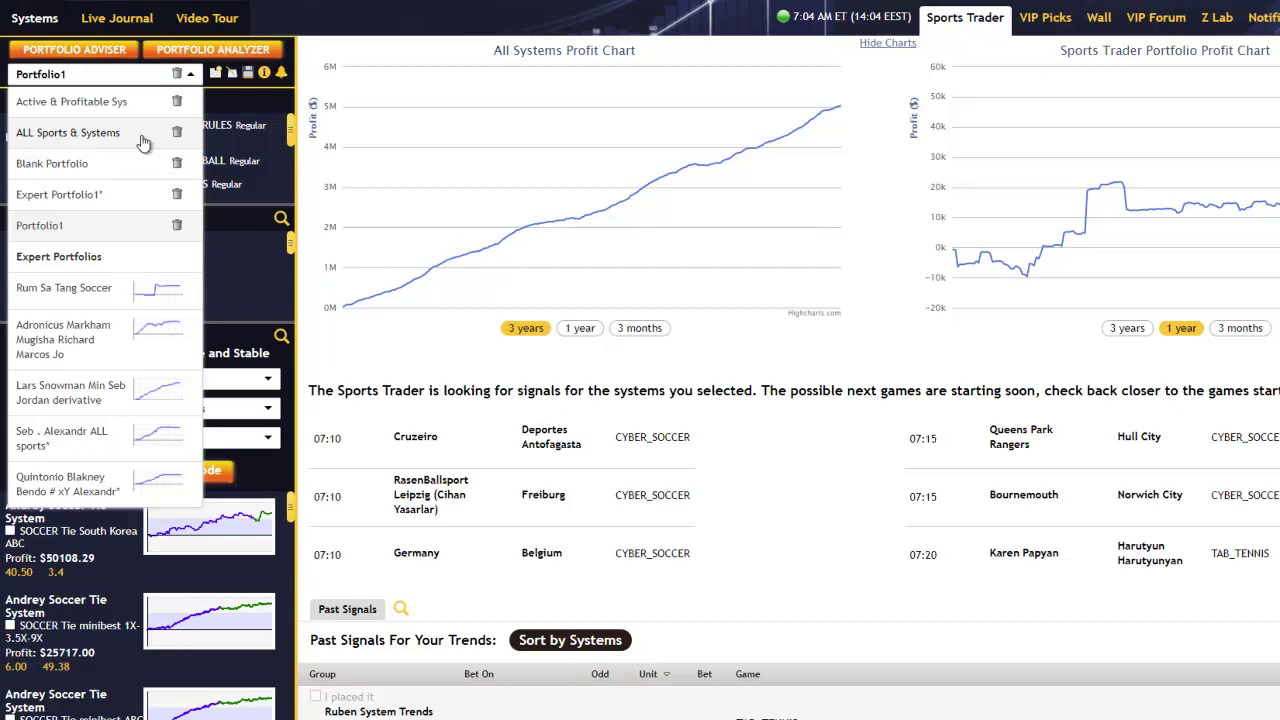
{"action": "left_click", "coordinate": [211, 96]}
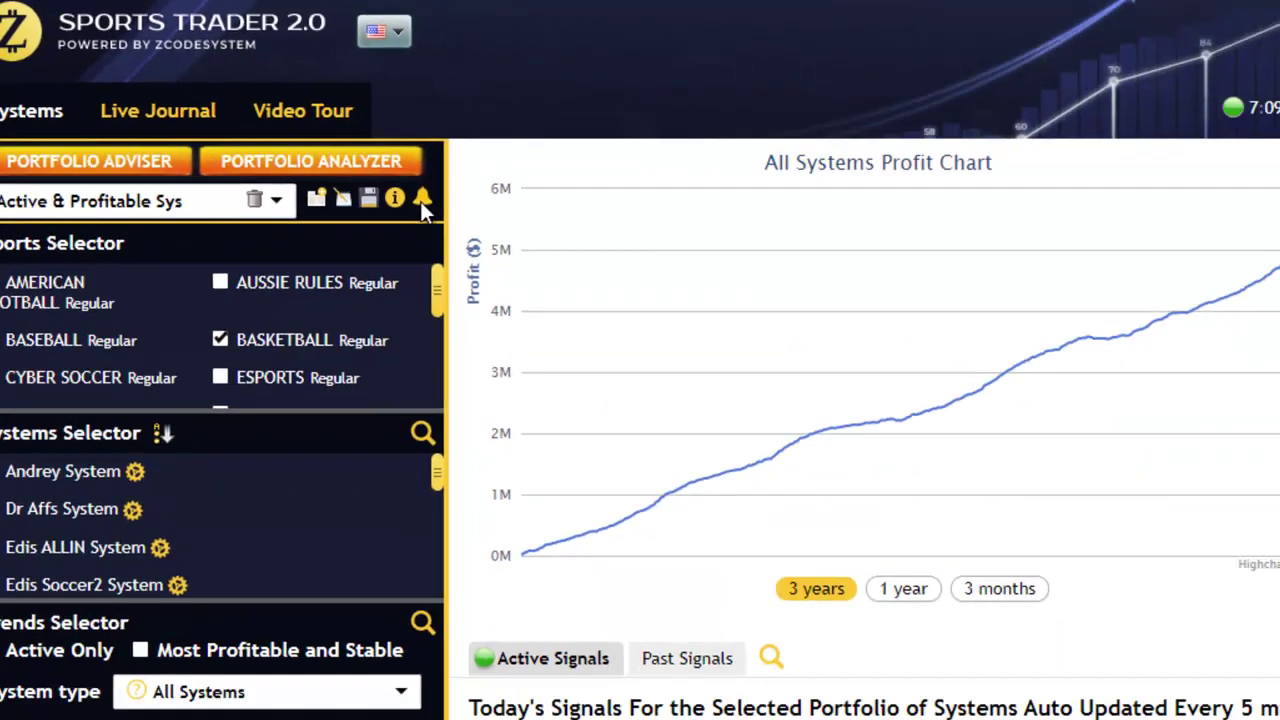
{"action": "left_click", "coordinate": [421, 199]}
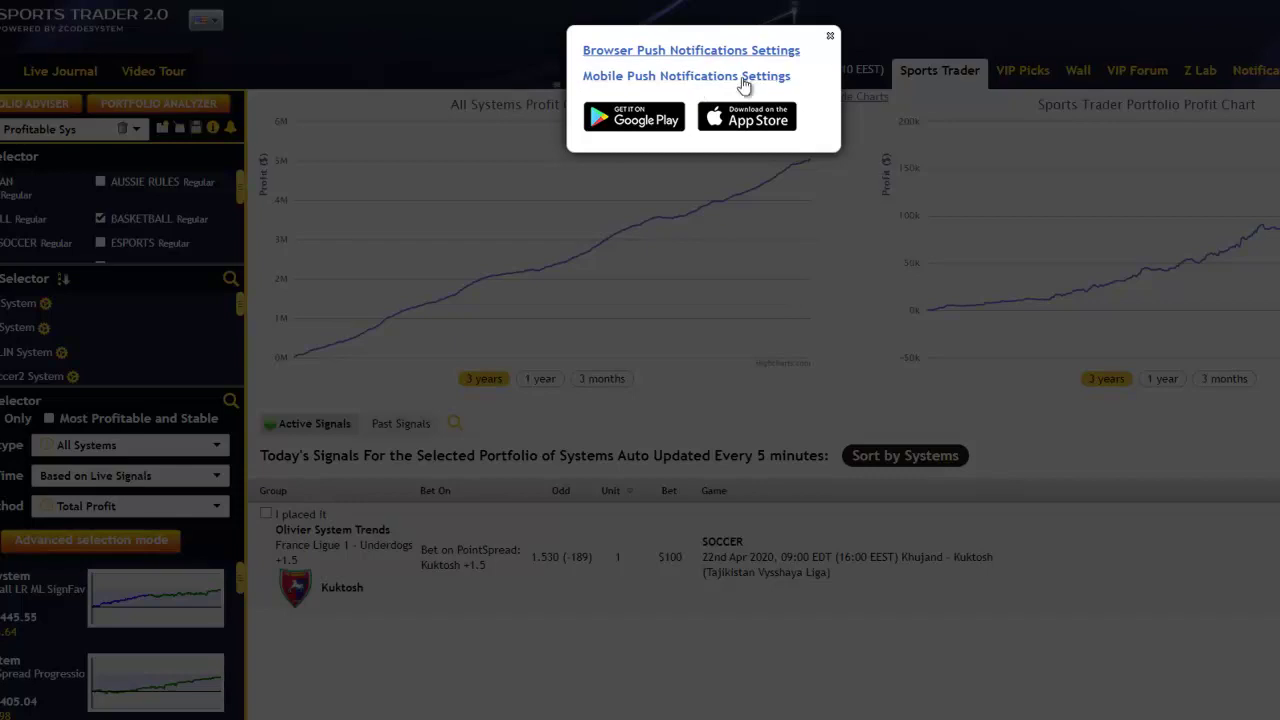
{"action": "left_click", "coordinate": [829, 38]}
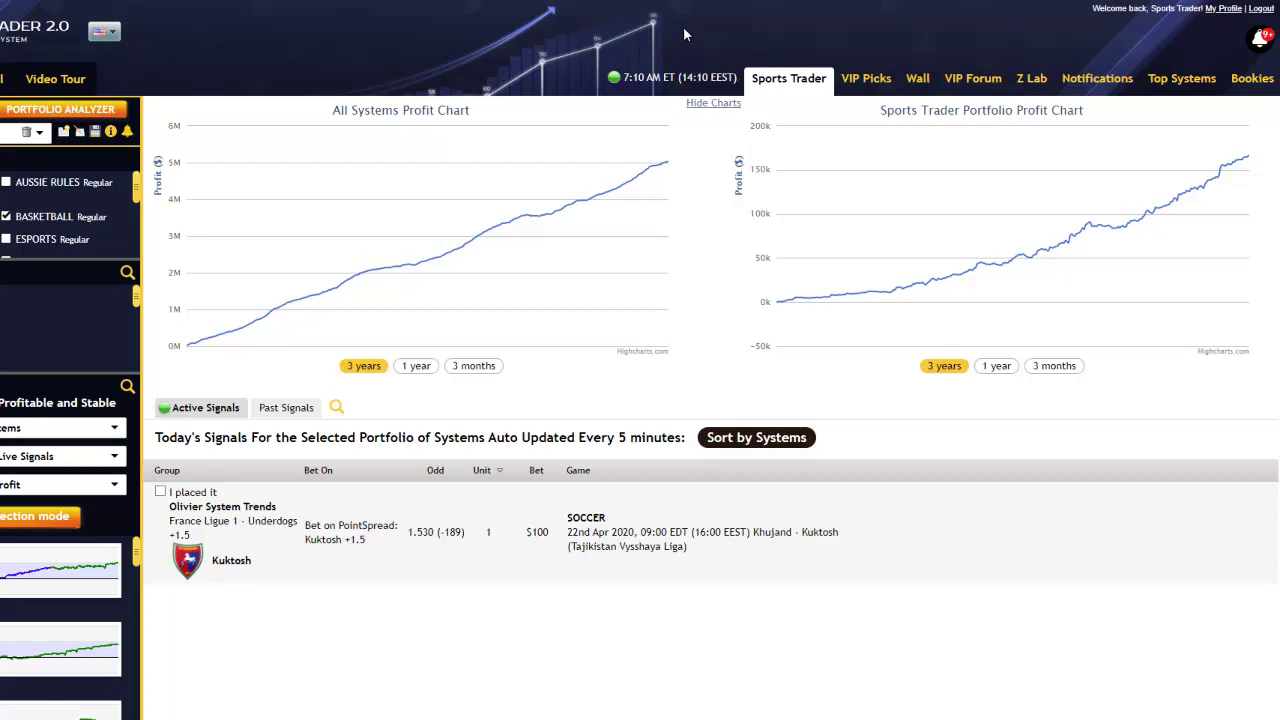
In the Browser Push Notifications Settings, replace notifications from ALL portfolio trends with those from Portfolio1 only.
{"action": "left_click", "coordinate": [128, 132]}
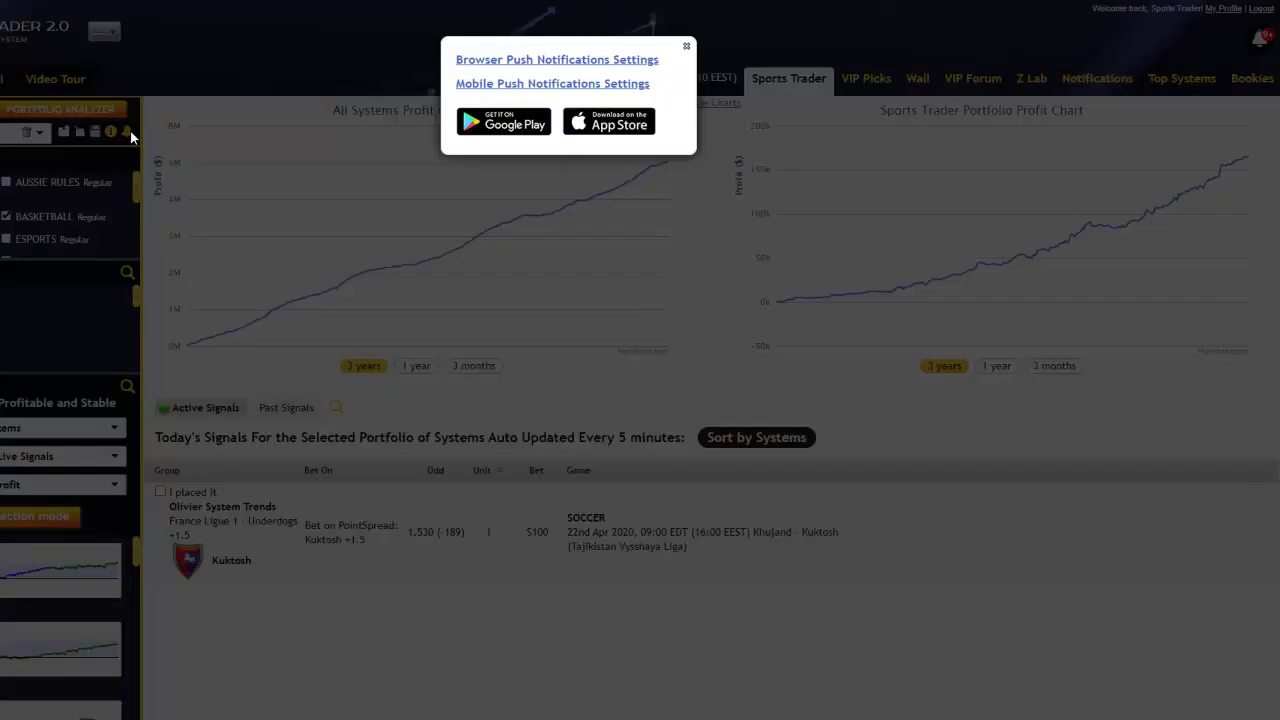
{"action": "left_click", "coordinate": [573, 64]}
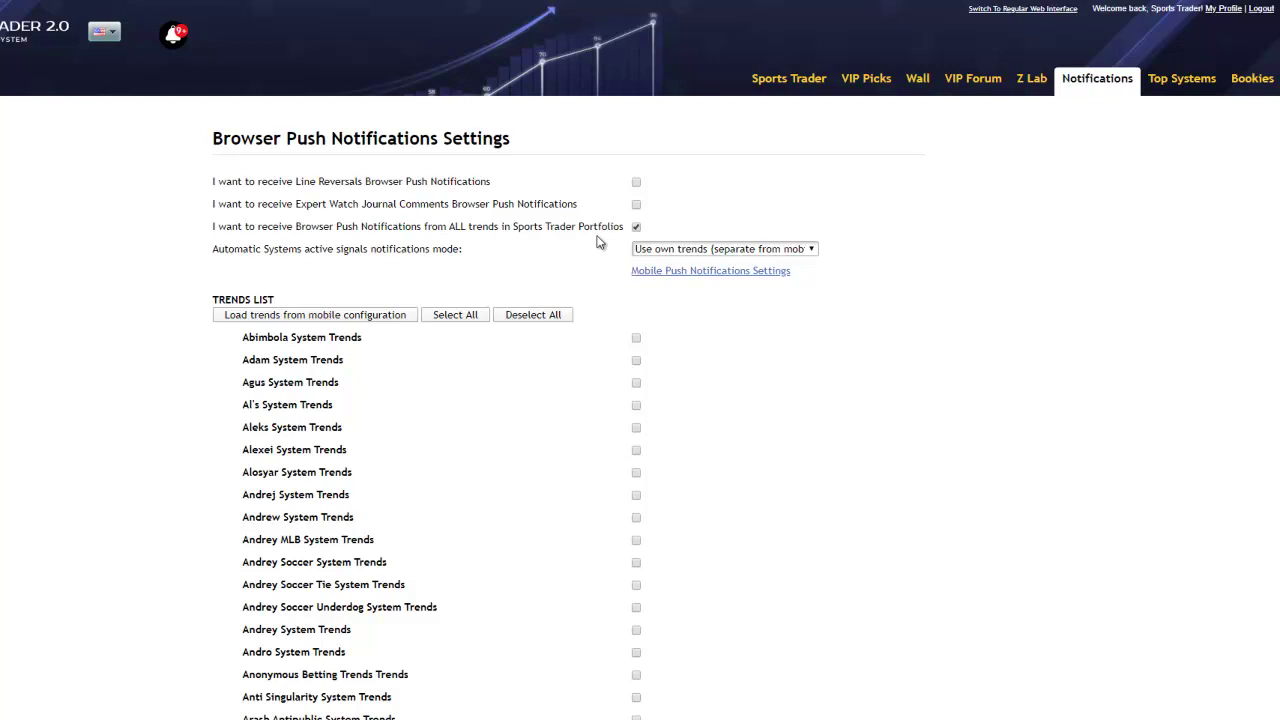
{"action": "left_click", "coordinate": [637, 227]}
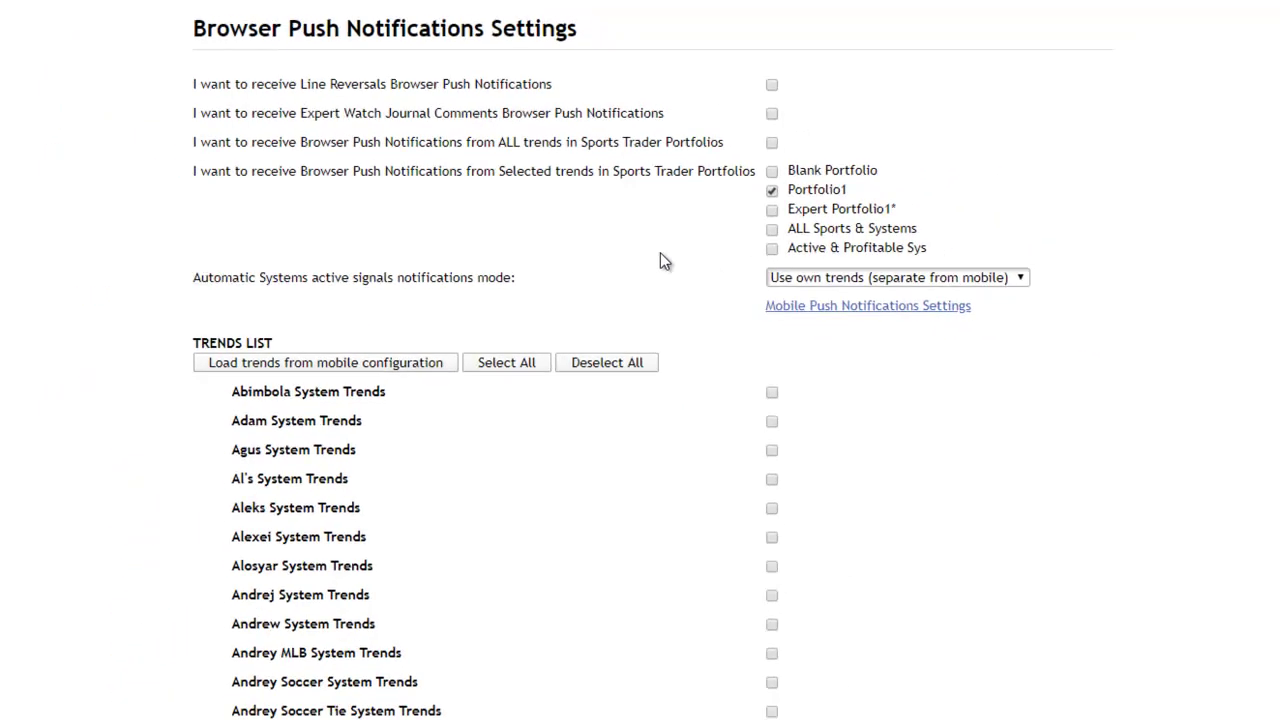
Examine the trends list of the browser notification settings, including the individual tennis trends enabled for notifications.
{"action": "scroll", "coordinate": [650, 252], "scroll_direction": "down", "scroll_amount": 3}
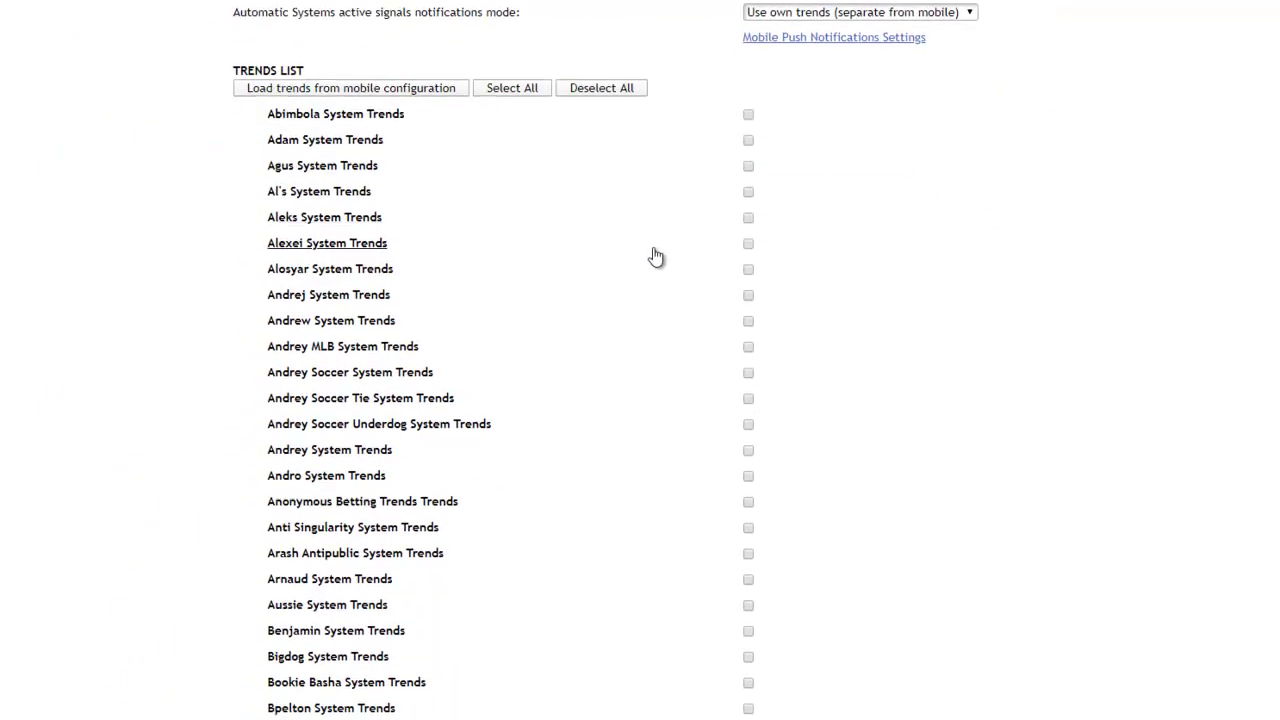
{"action": "scroll", "coordinate": [669, 230], "scroll_direction": "down", "scroll_amount": 3}
{"action": "scroll", "coordinate": [669, 231], "scroll_direction": "down", "scroll_amount": 11}
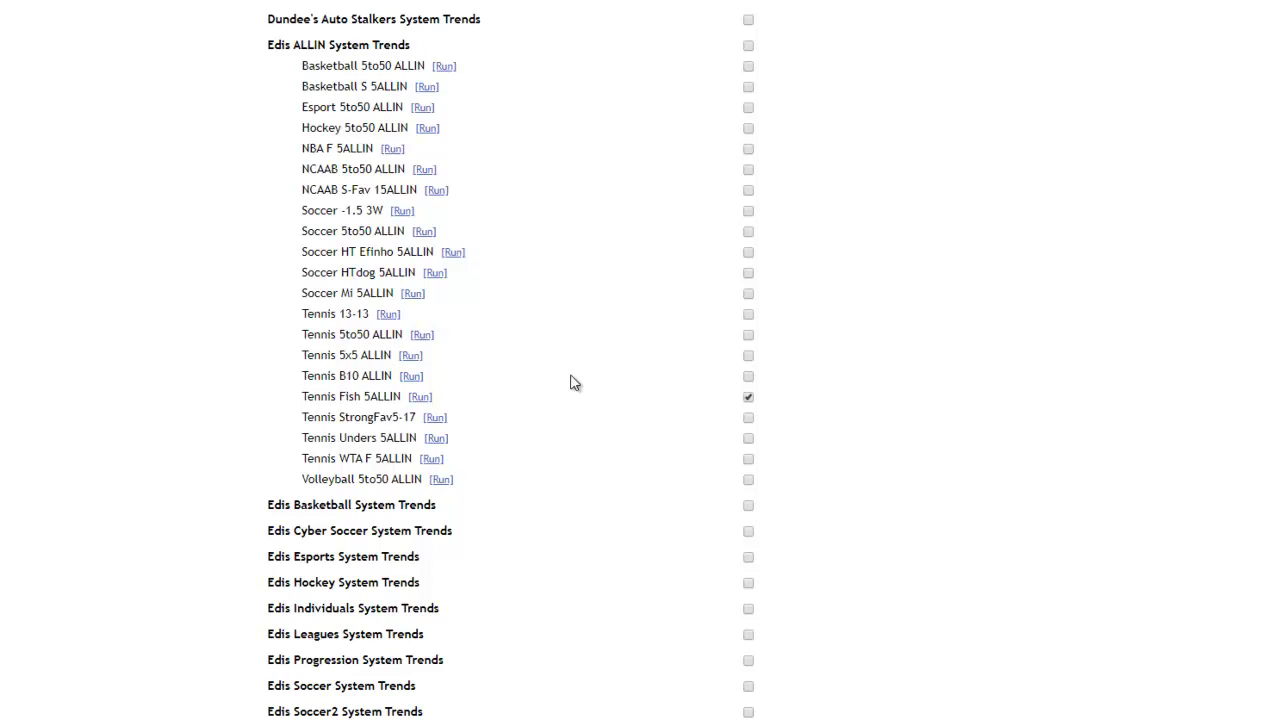
{"action": "scroll", "coordinate": [811, 440], "scroll_direction": "down", "scroll_amount": 15}
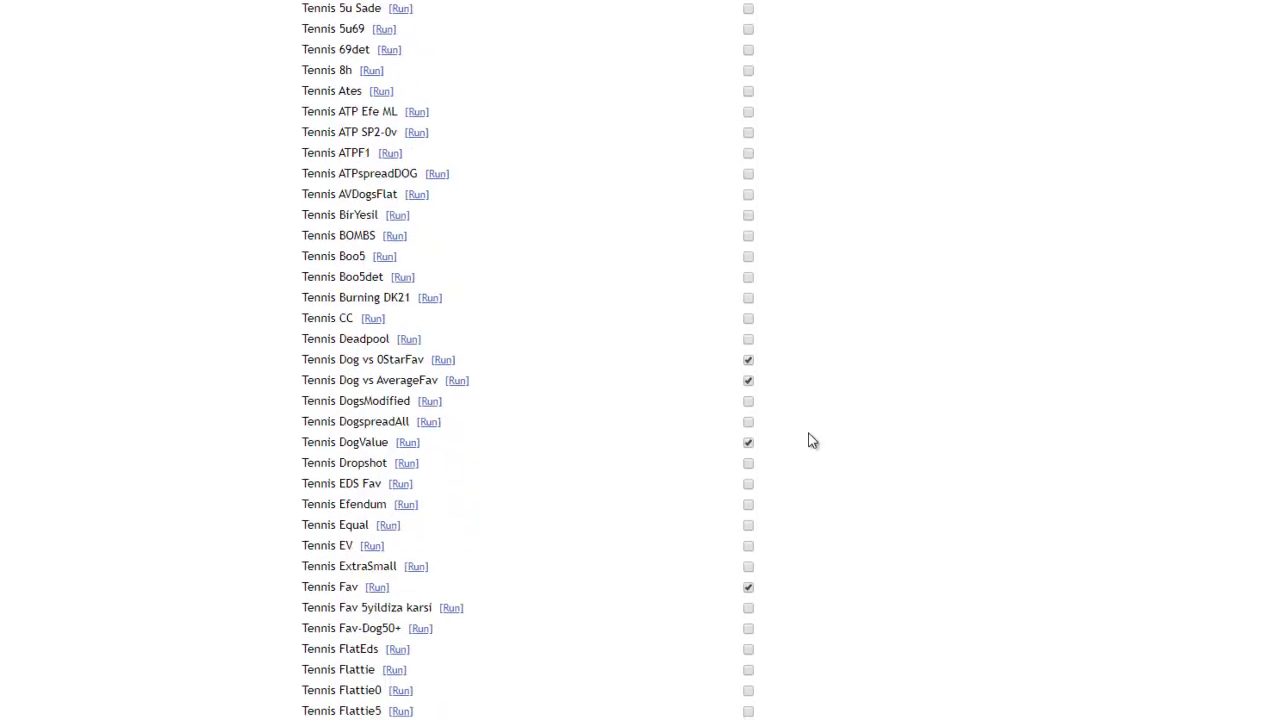
{"action": "scroll", "coordinate": [811, 440], "scroll_direction": "up", "scroll_amount": 3}
{"action": "scroll", "coordinate": [811, 440], "scroll_direction": "down", "scroll_amount": 2}
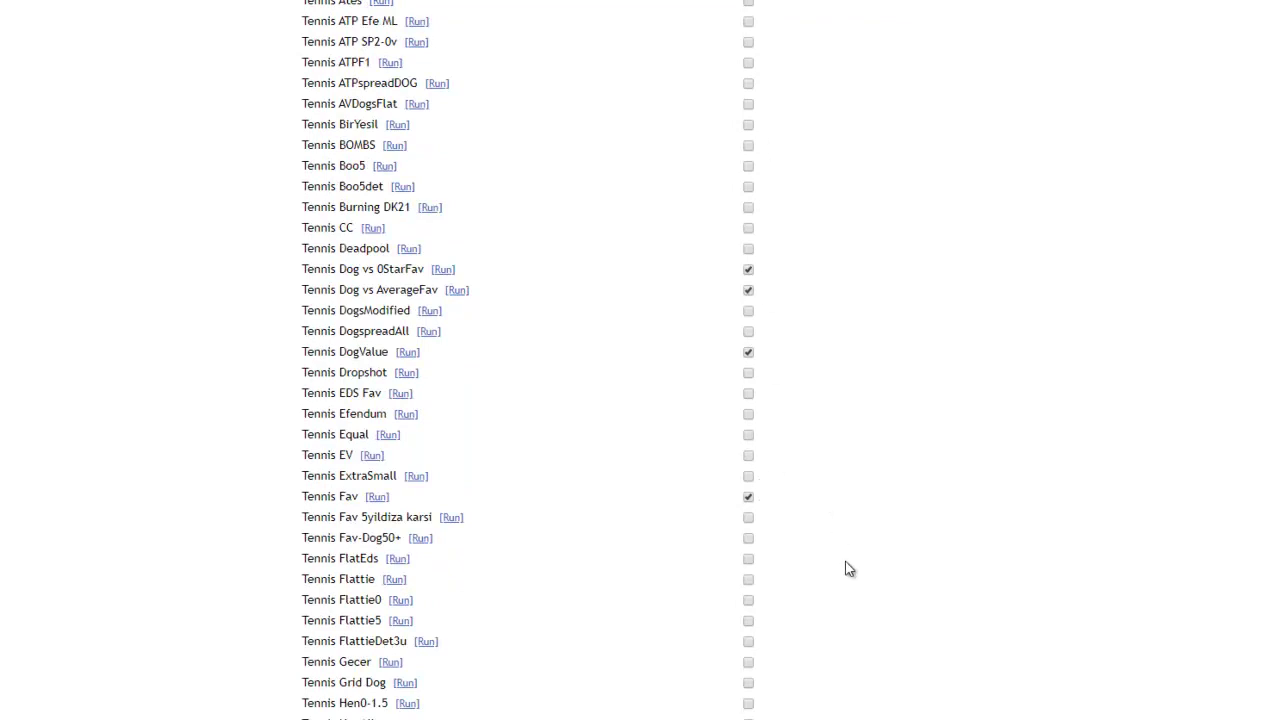
{"action": "scroll", "coordinate": [846, 568], "scroll_direction": "down", "scroll_amount": 1}
{"action": "scroll", "coordinate": [846, 568], "scroll_direction": "down", "scroll_amount": 3}
{"action": "scroll", "coordinate": [840, 560], "scroll_direction": "down", "scroll_amount": 4}
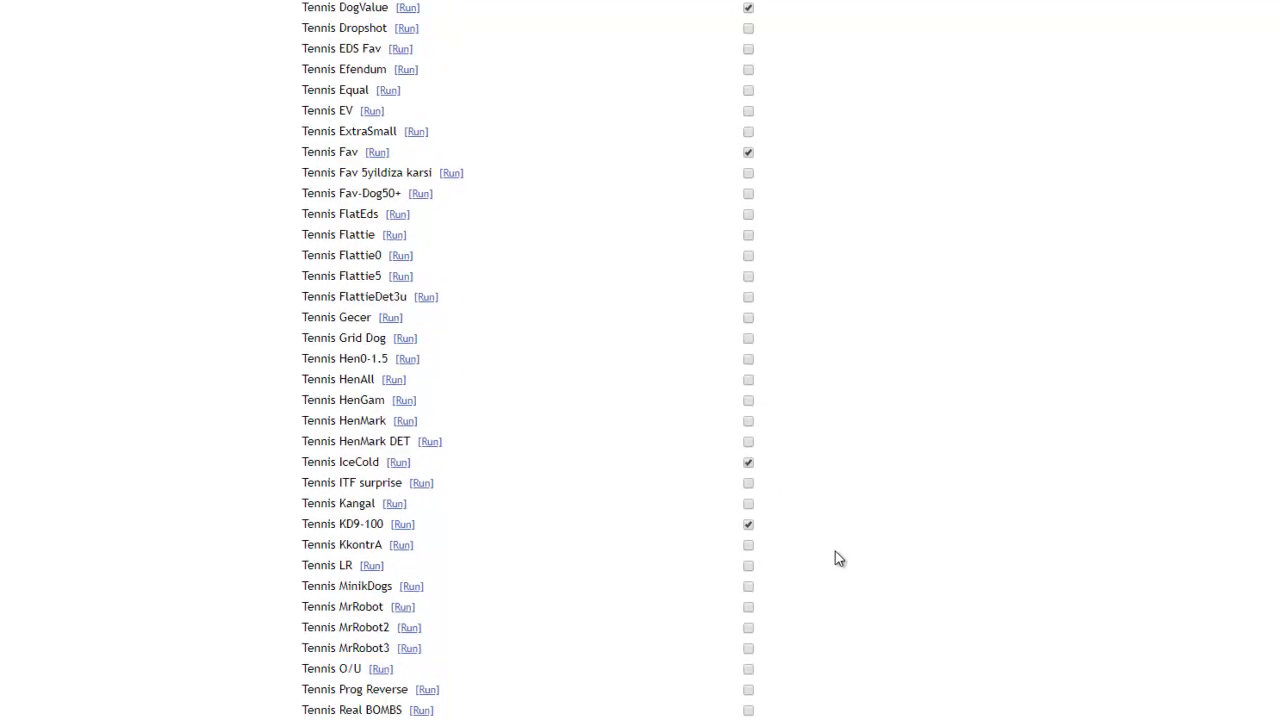
{"action": "scroll", "coordinate": [837, 557], "scroll_direction": "down", "scroll_amount": 6}
{"action": "scroll", "coordinate": [843, 556], "scroll_direction": "down", "scroll_amount": 6}
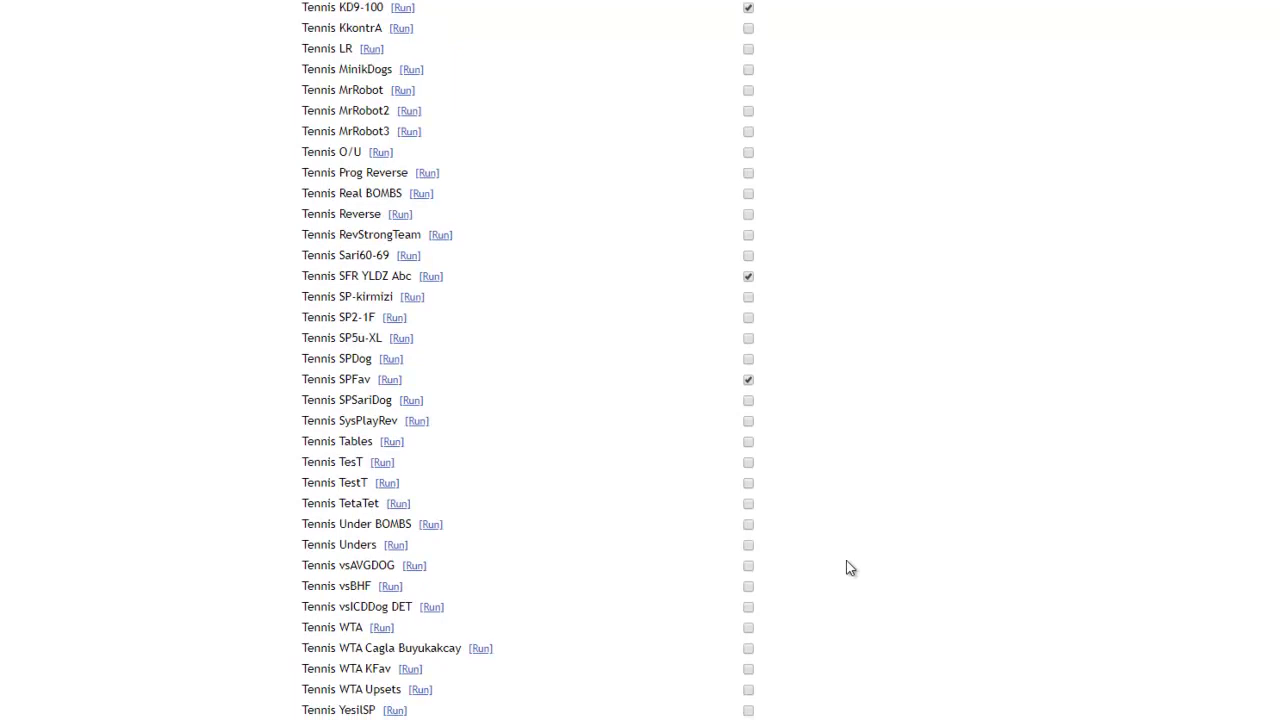
{"action": "scroll", "coordinate": [848, 561], "scroll_direction": "up", "scroll_amount": 8}
{"action": "scroll", "coordinate": [852, 567], "scroll_direction": "up", "scroll_amount": 6}
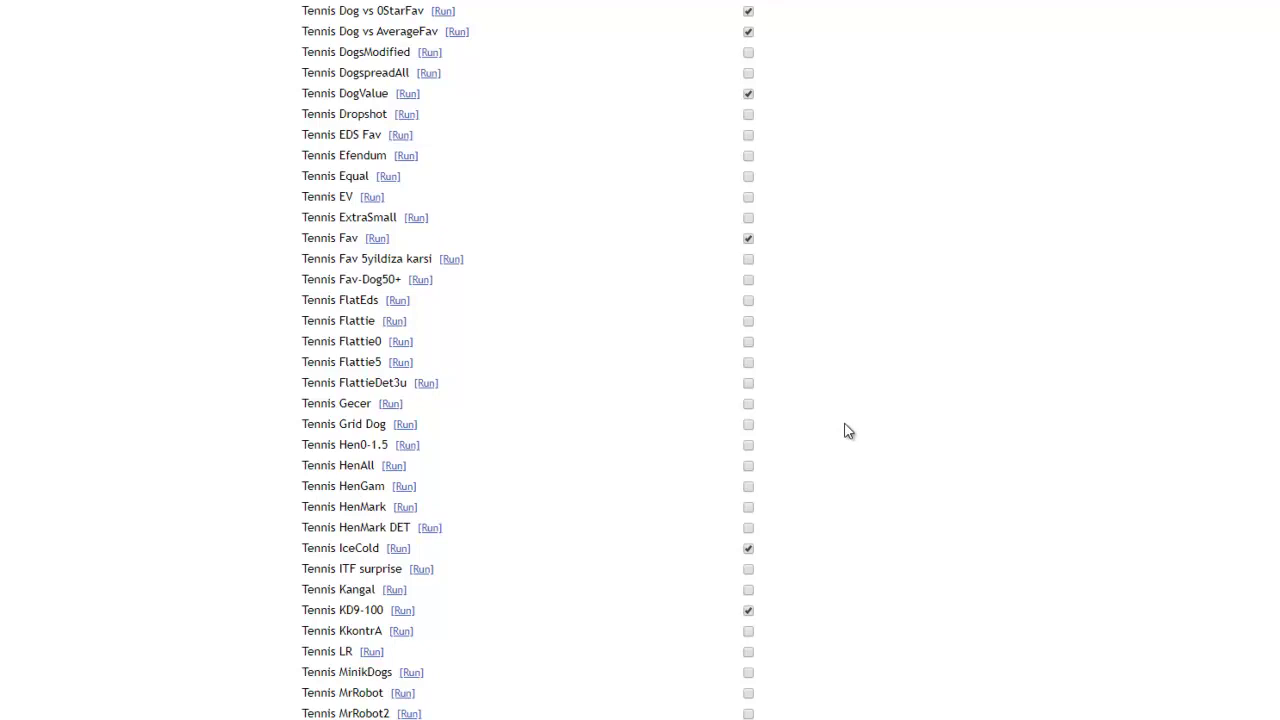
{"action": "scroll", "coordinate": [845, 430], "scroll_direction": "down", "scroll_amount": 10}
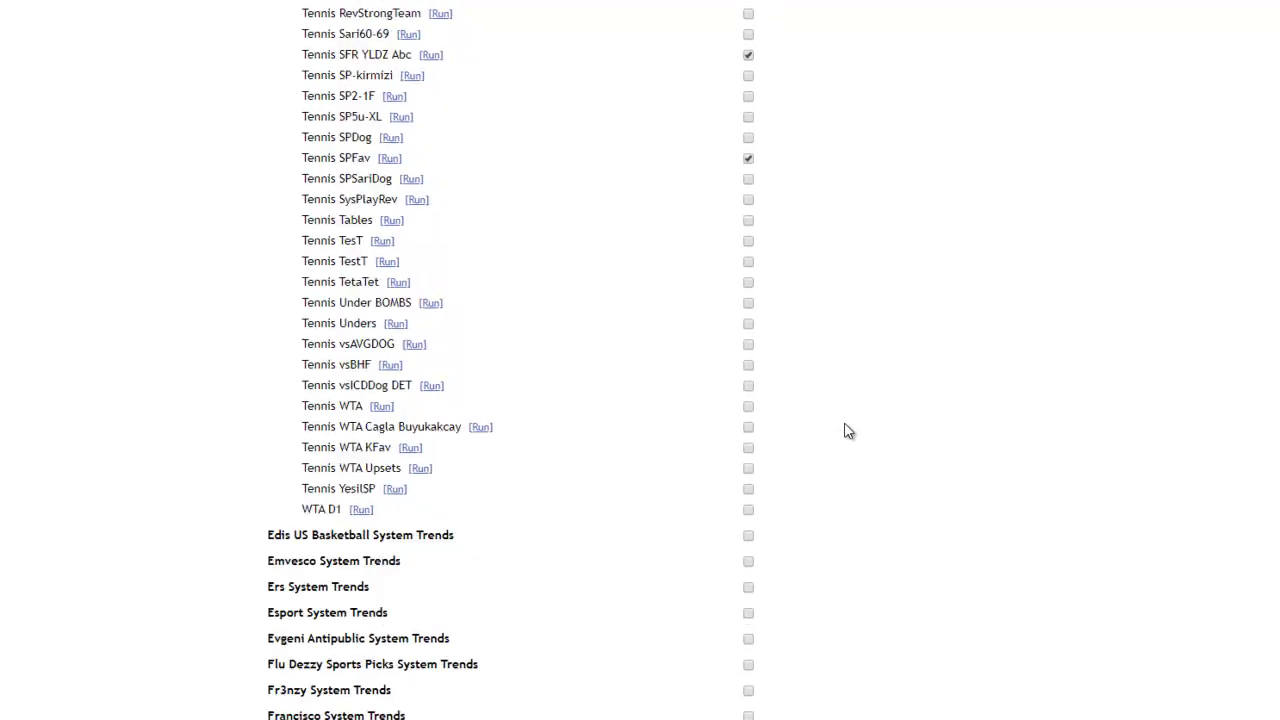
Enable browser push notifications for Edis US Basketball System Trends in the trends list.
{"action": "scroll", "coordinate": [845, 405], "scroll_direction": "up", "scroll_amount": 6}
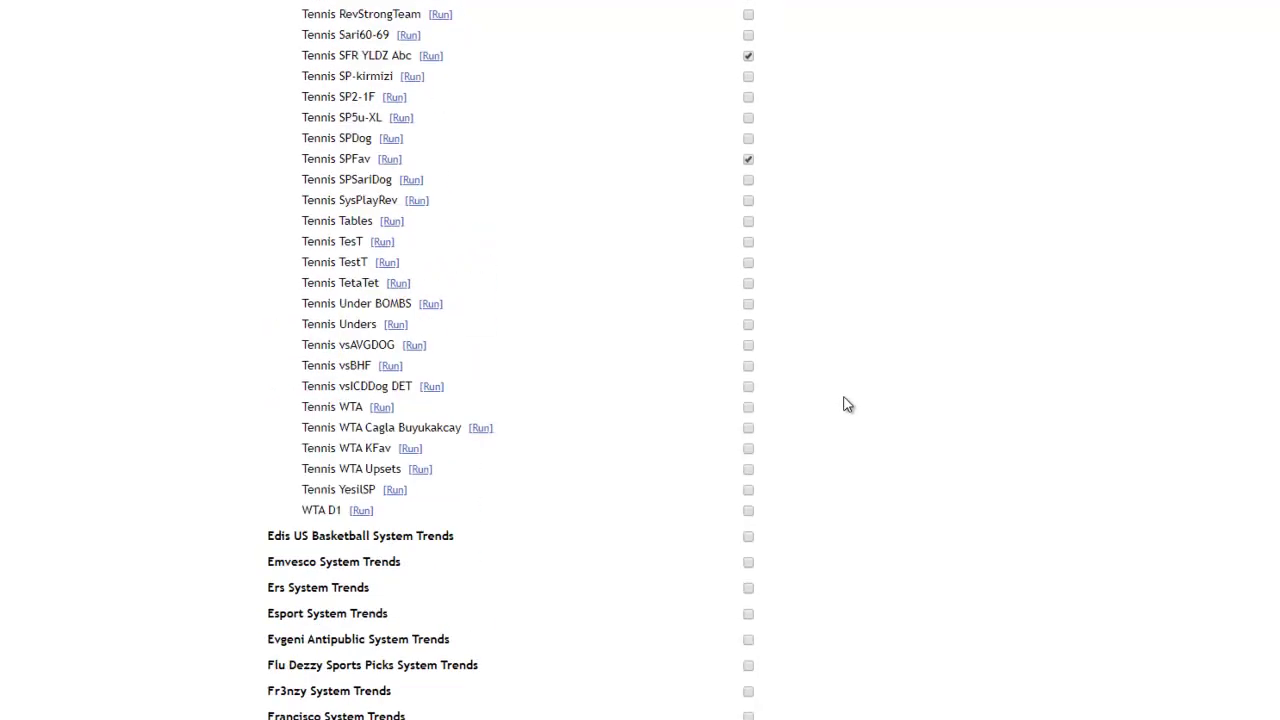
{"action": "scroll", "coordinate": [1106, 320], "scroll_direction": "down", "scroll_amount": 7}
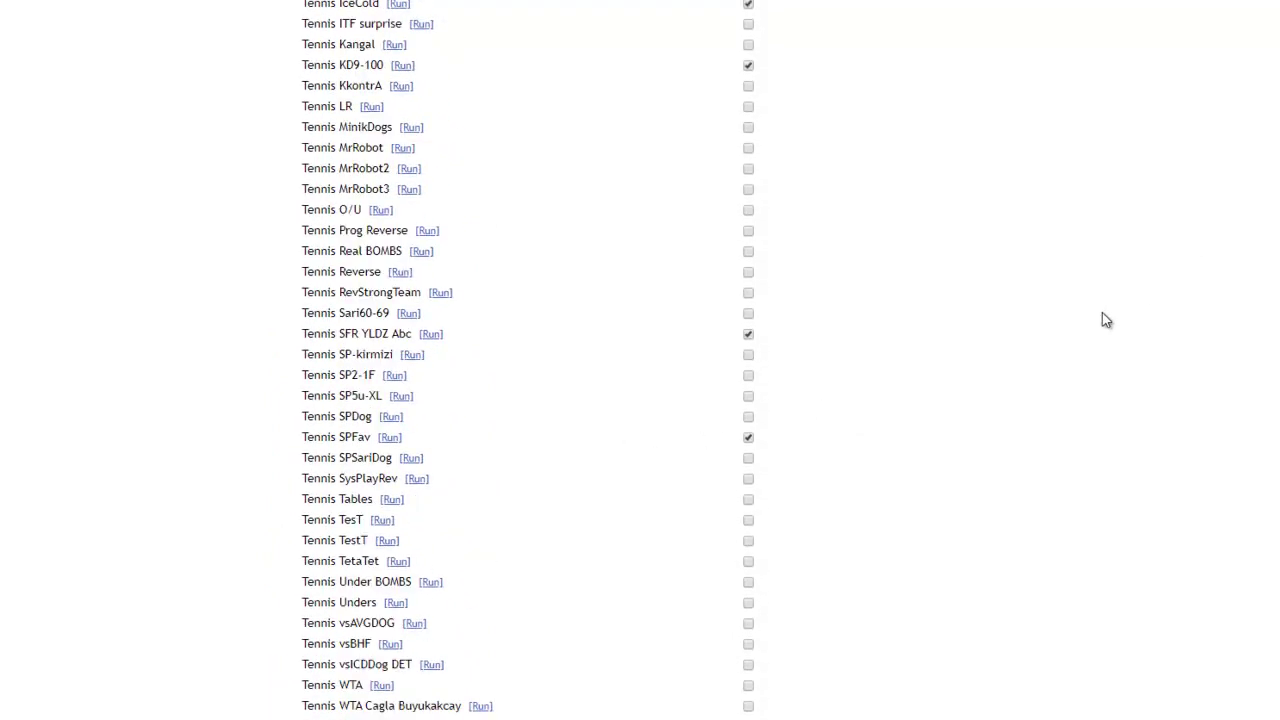
{"action": "left_click", "coordinate": [748, 241]}
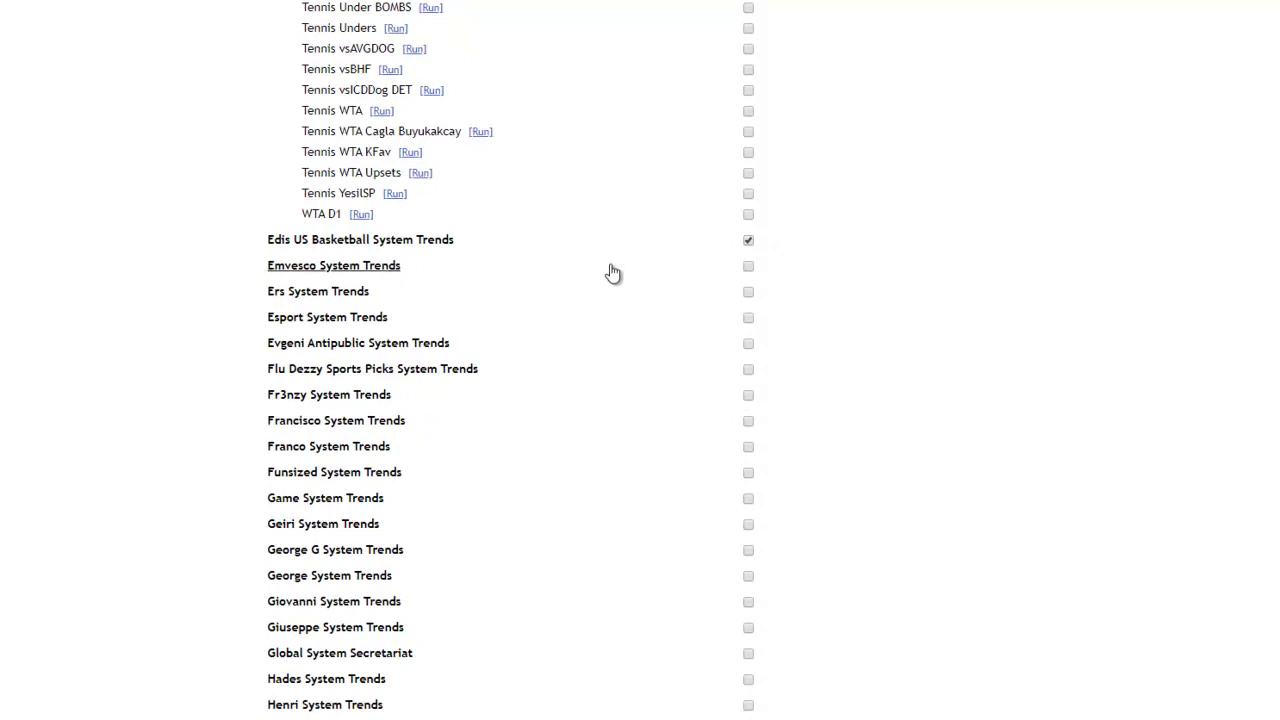
Under Mikhail TENNIS System Trends, enable LR WTA -7, Tennis ATP gms dogs -tickets and Tennis ATP gms-spread 6hfix optimal.
{"action": "scroll", "coordinate": [771, 480], "scroll_direction": "down", "scroll_amount": 20}
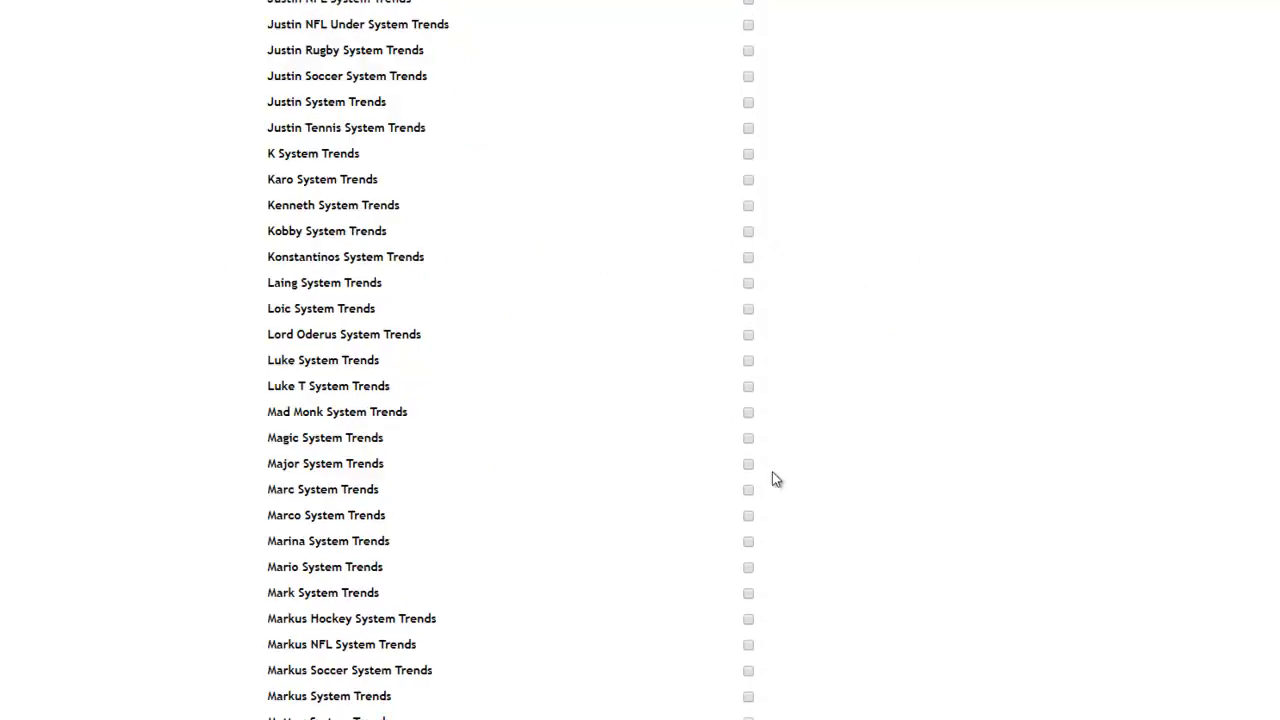
{"action": "scroll", "coordinate": [790, 470], "scroll_direction": "down", "scroll_amount": 3}
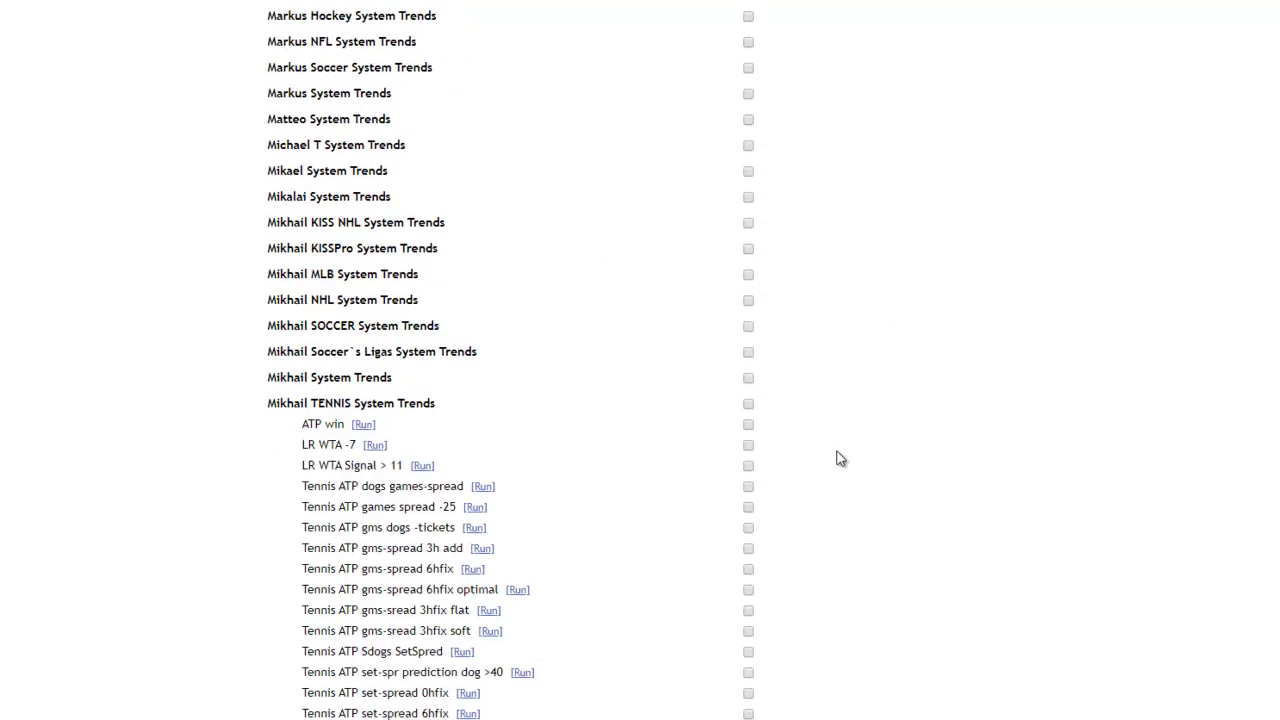
{"action": "scroll", "coordinate": [800, 420], "scroll_direction": "down", "scroll_amount": 2}
{"action": "left_click", "coordinate": [749, 359]}
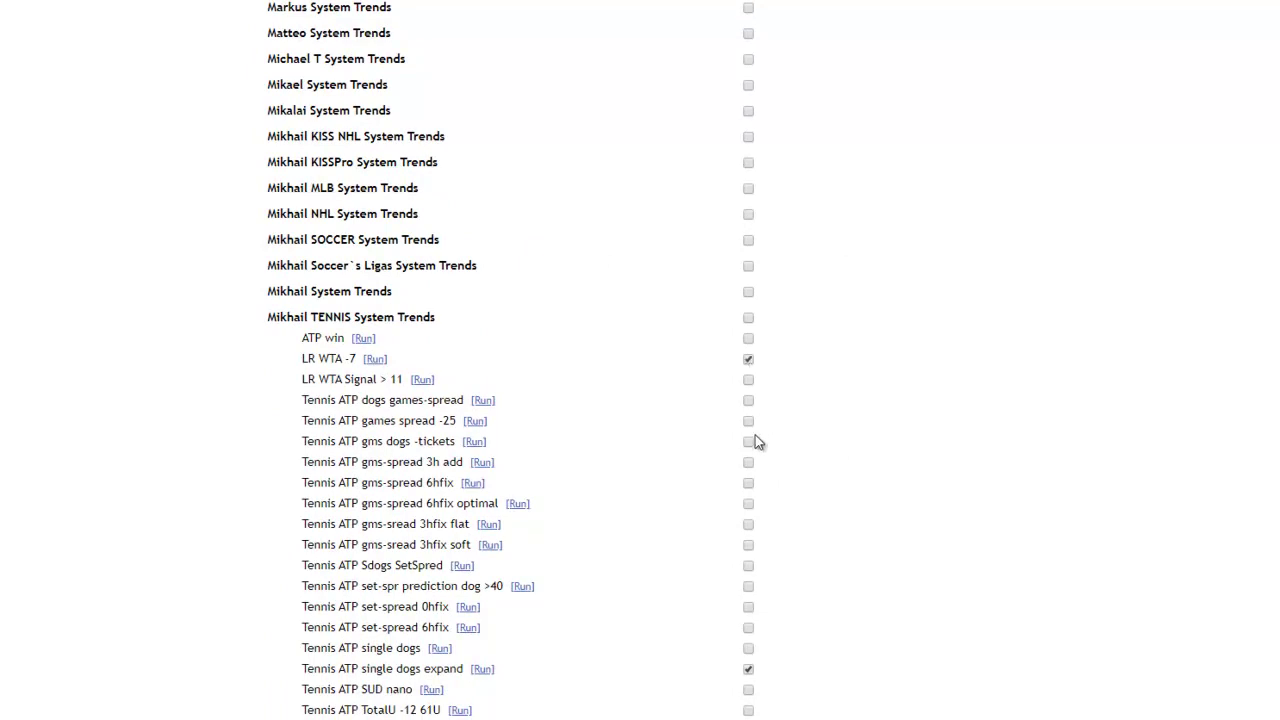
{"action": "left_click", "coordinate": [748, 504]}
{"action": "scroll", "coordinate": [852, 410], "scroll_direction": "down", "scroll_amount": 10}
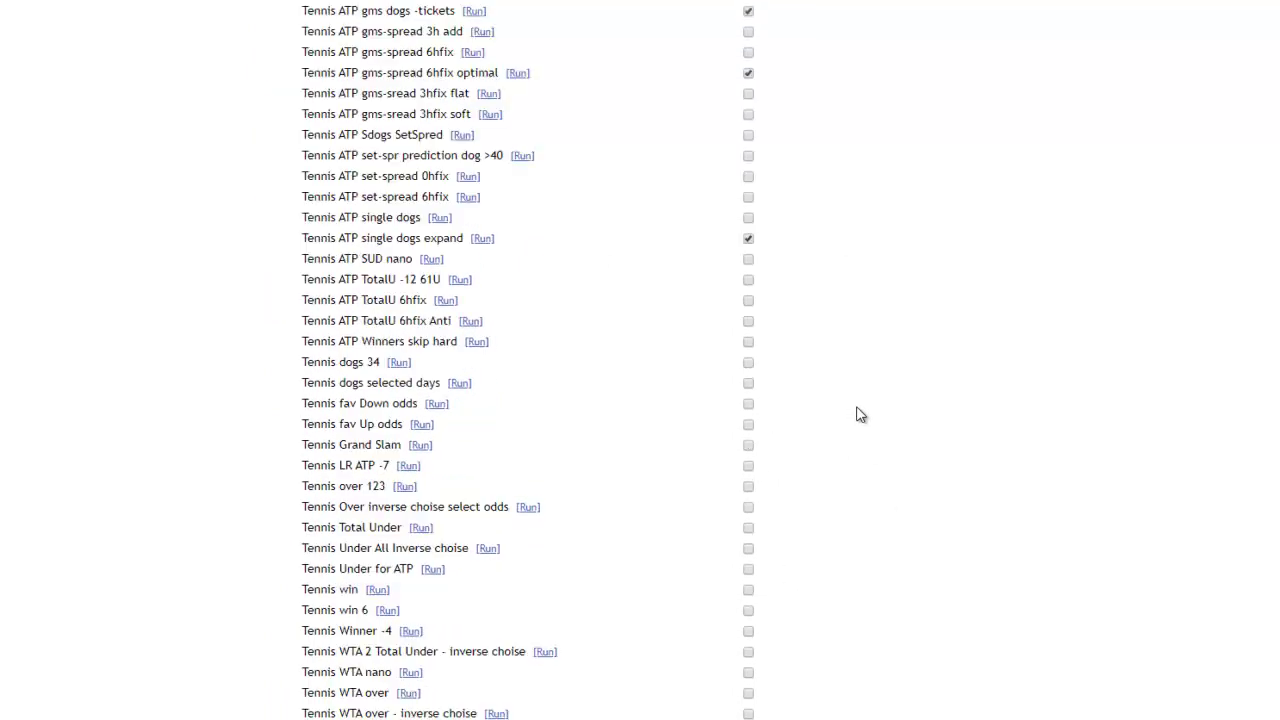
Examine the rest of the trends list in the browser notification settings, including the Wadewilson System Trends.
{"action": "scroll", "coordinate": [863, 416], "scroll_direction": "down", "scroll_amount": 12}
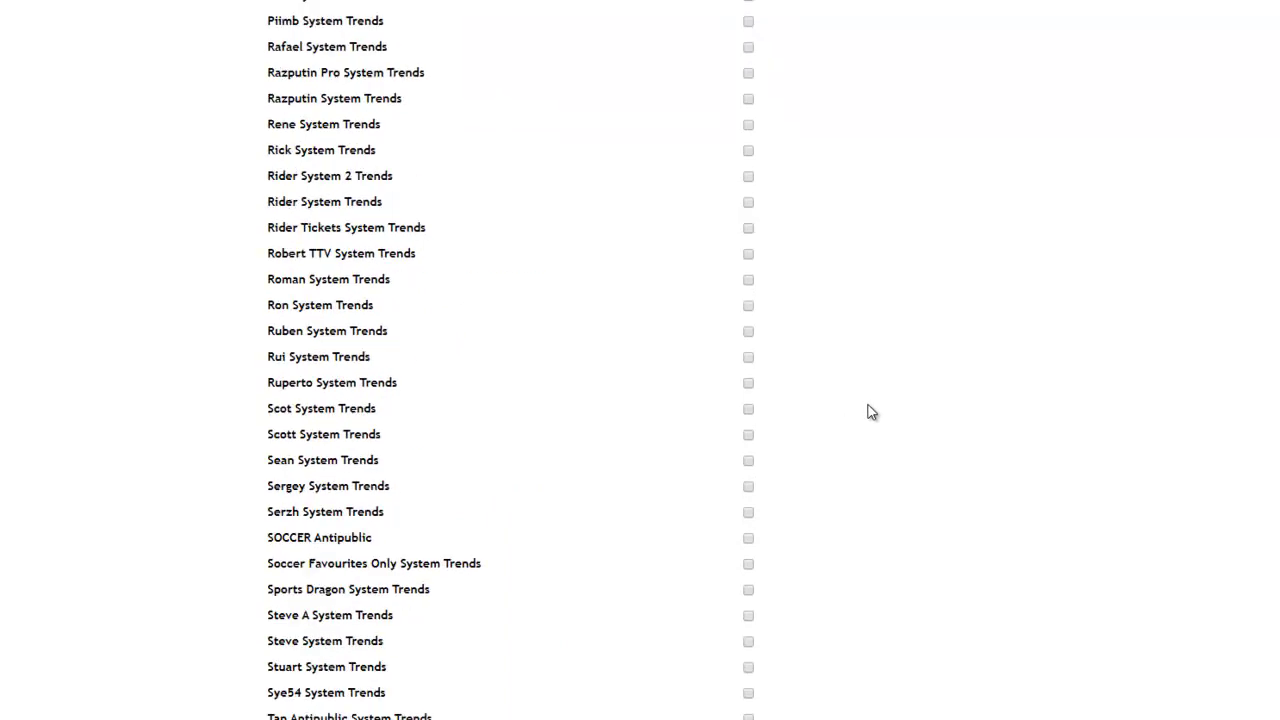
{"action": "scroll", "coordinate": [707, 455], "scroll_direction": "down", "scroll_amount": 15}
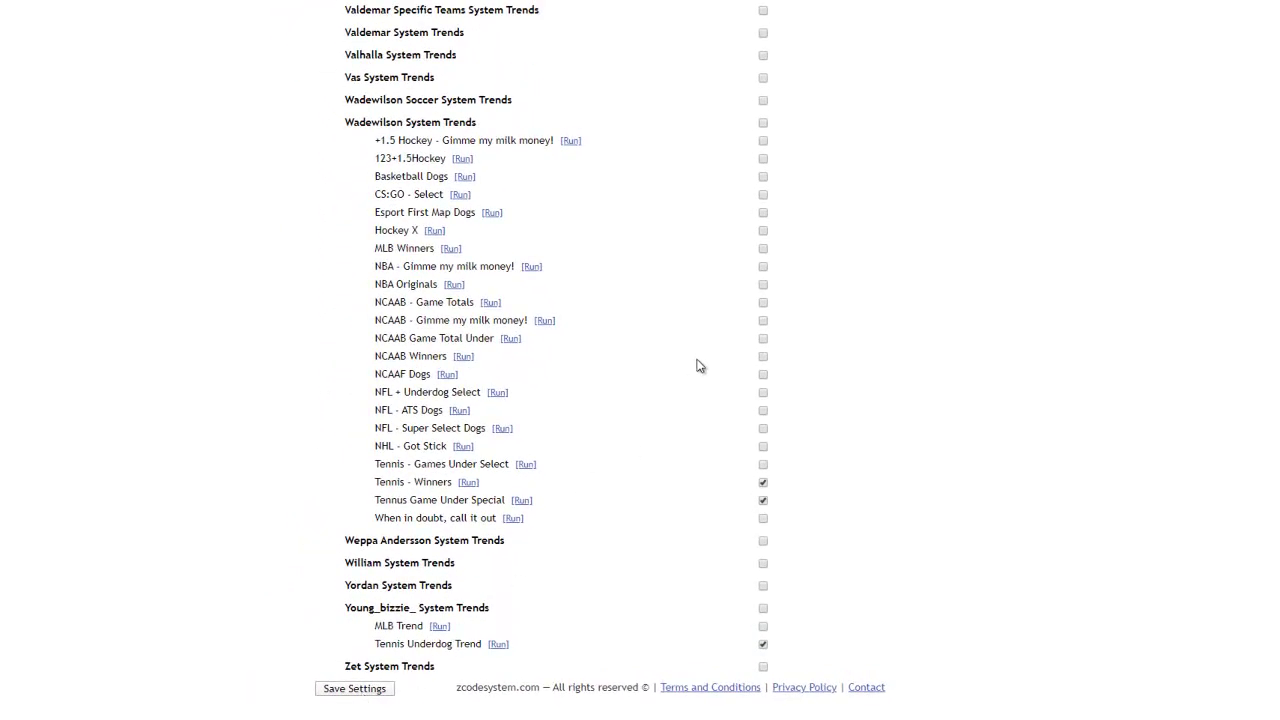
{"action": "scroll", "coordinate": [880, 237], "scroll_direction": "up", "scroll_amount": 4}
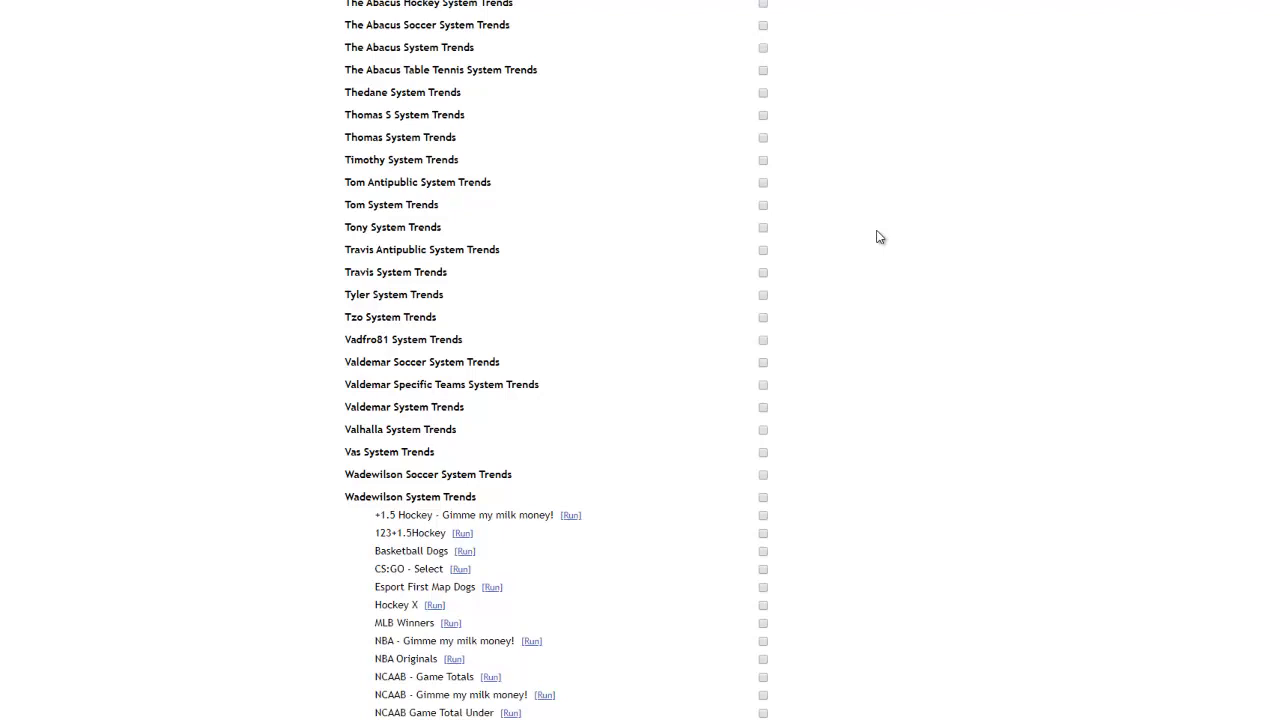
{"action": "scroll", "coordinate": [883, 235], "scroll_direction": "up", "scroll_amount": 10}
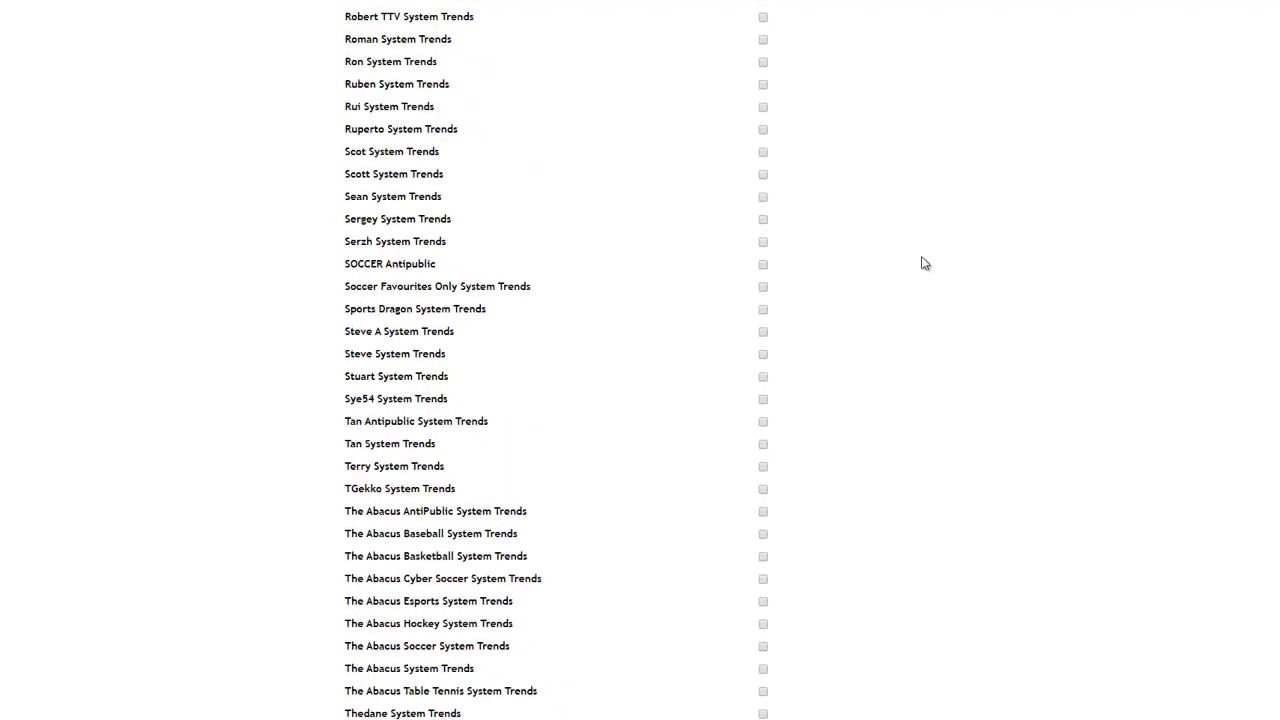
{"action": "scroll", "coordinate": [1146, 400], "scroll_direction": "up", "scroll_amount": 20}
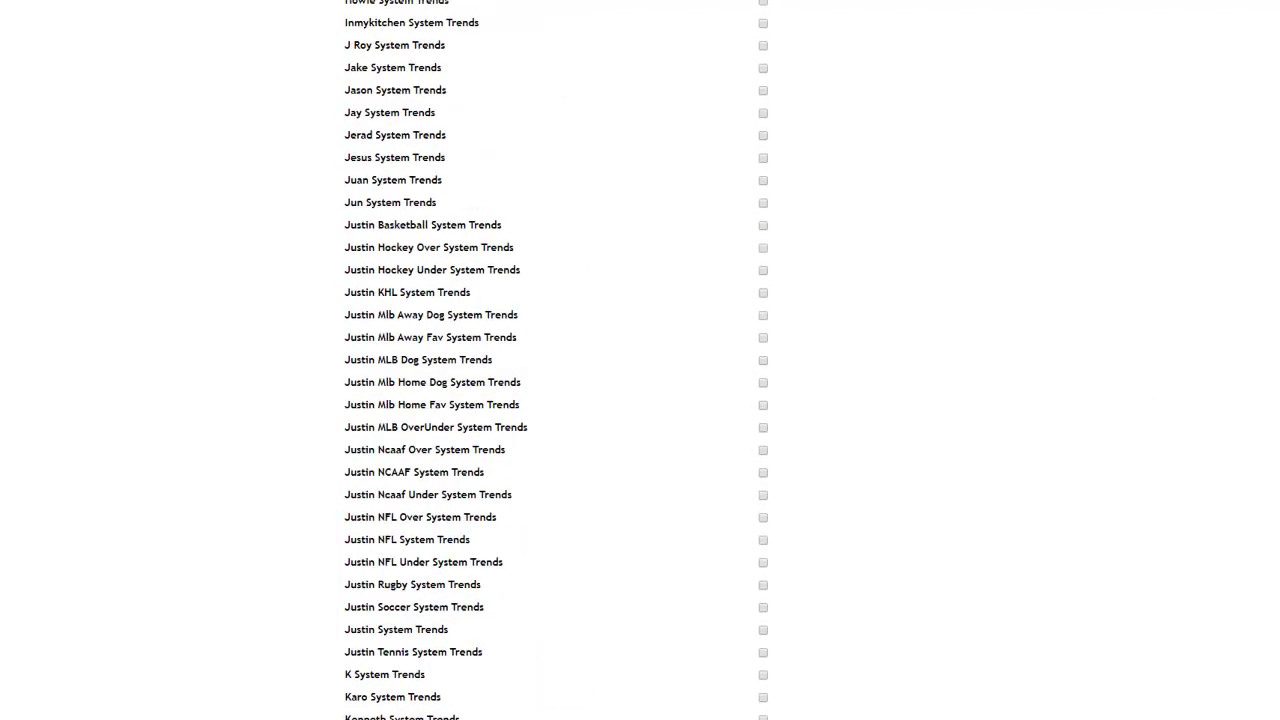
{"action": "scroll", "coordinate": [903, 234], "scroll_direction": "up", "scroll_amount": 3}
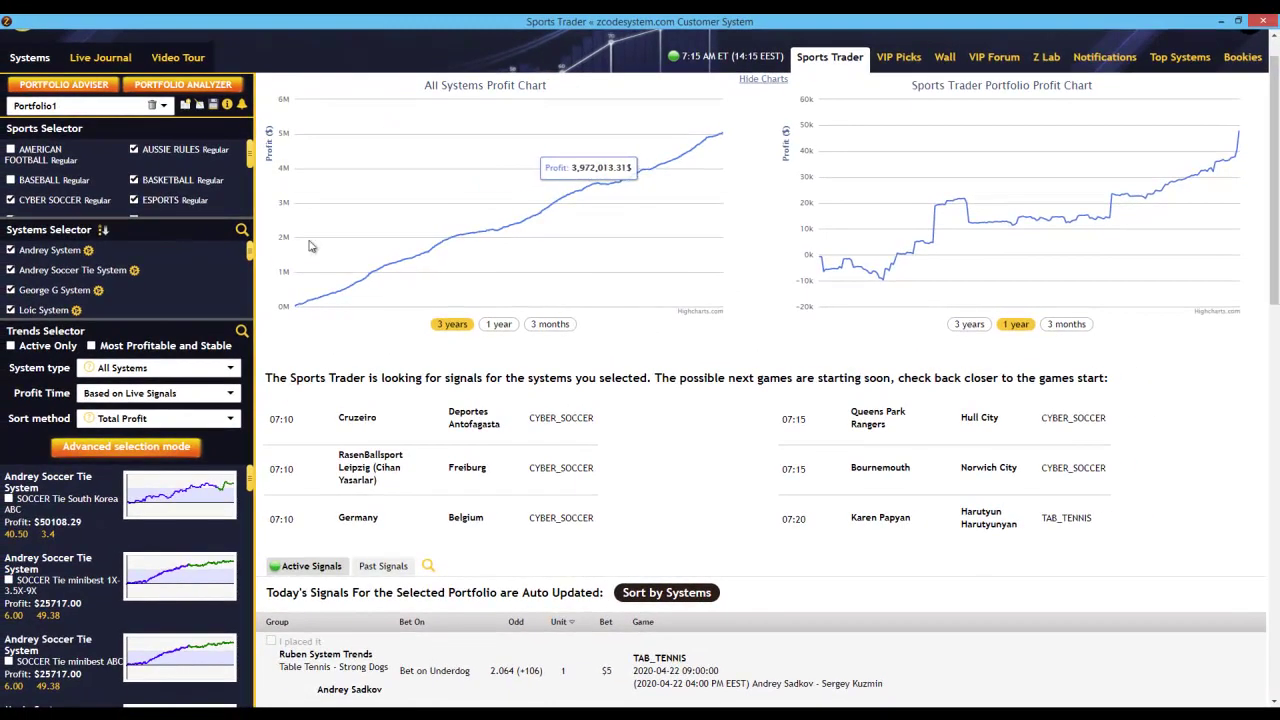
Open the Mobile Push Notifications Settings for Portfolio1 and bring up the notification settings in the Zcode app on the phone.
{"action": "left_click", "coordinate": [241, 104]}
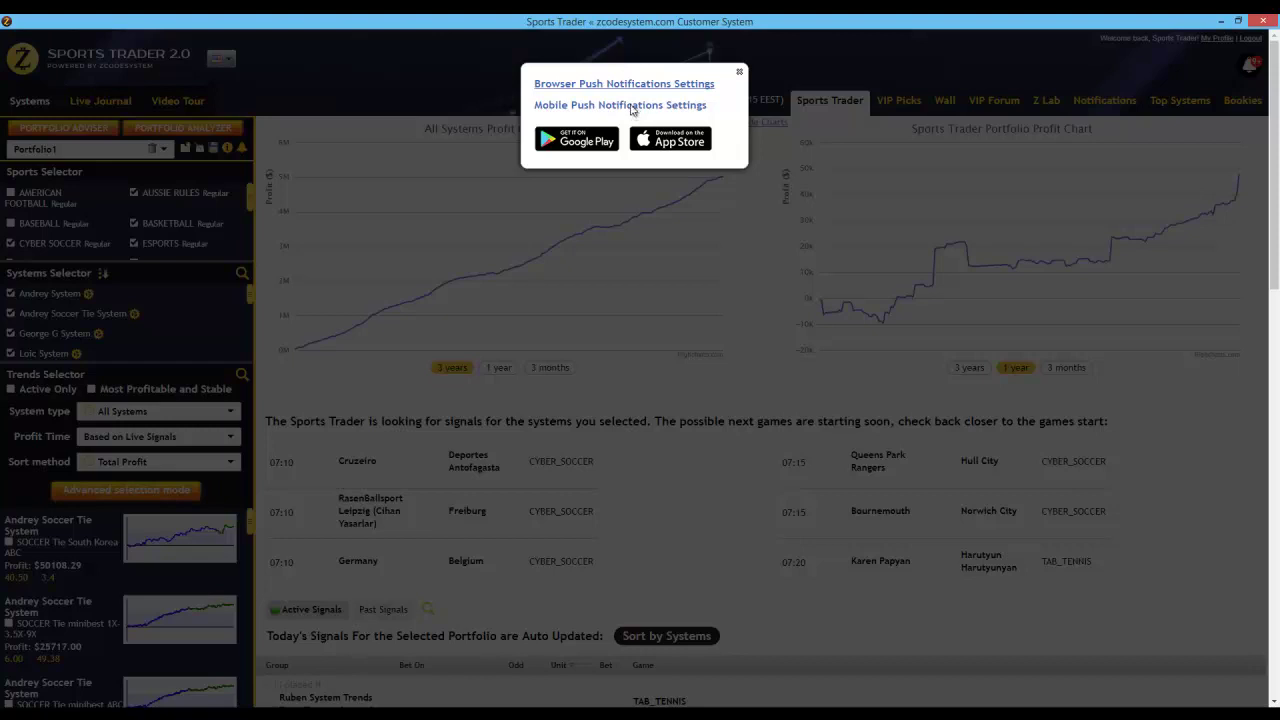
{"action": "left_click", "coordinate": [631, 106]}
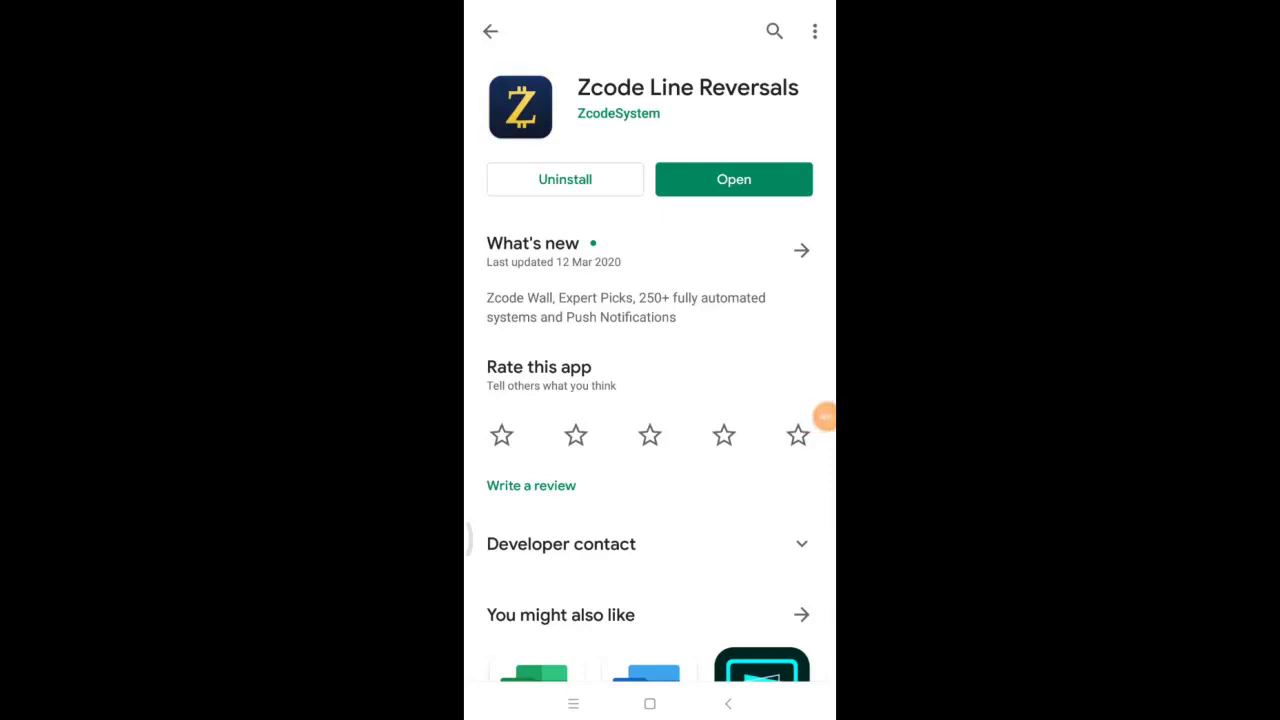
{"action": "left_click", "coordinate": [649, 703]}
{"action": "left_click", "coordinate": [516, 52]}
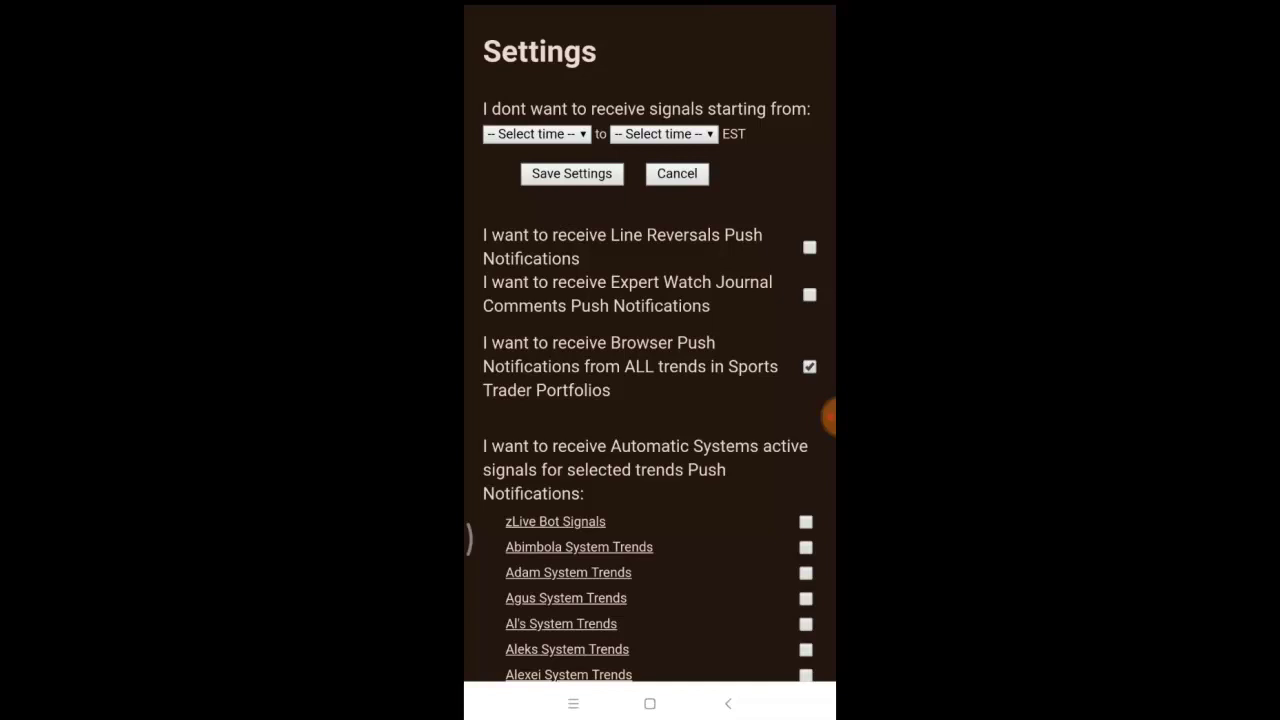
In the mobile app's notification settings, enable push notifications for zLive Bot Signals.
{"action": "left_click_drag", "start_coordinate": [555, 521], "coordinate": [555, 416]}
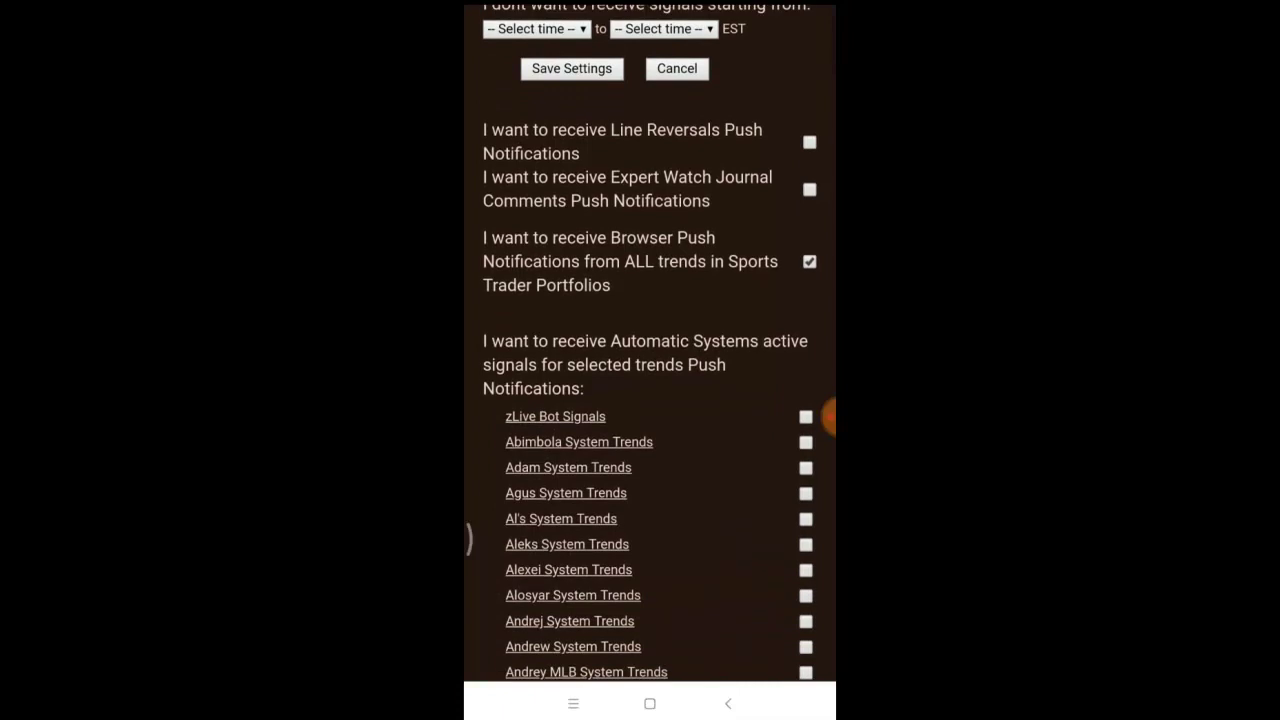
{"action": "scroll", "coordinate": [650, 400], "scroll_direction": "up", "scroll_amount": 2}
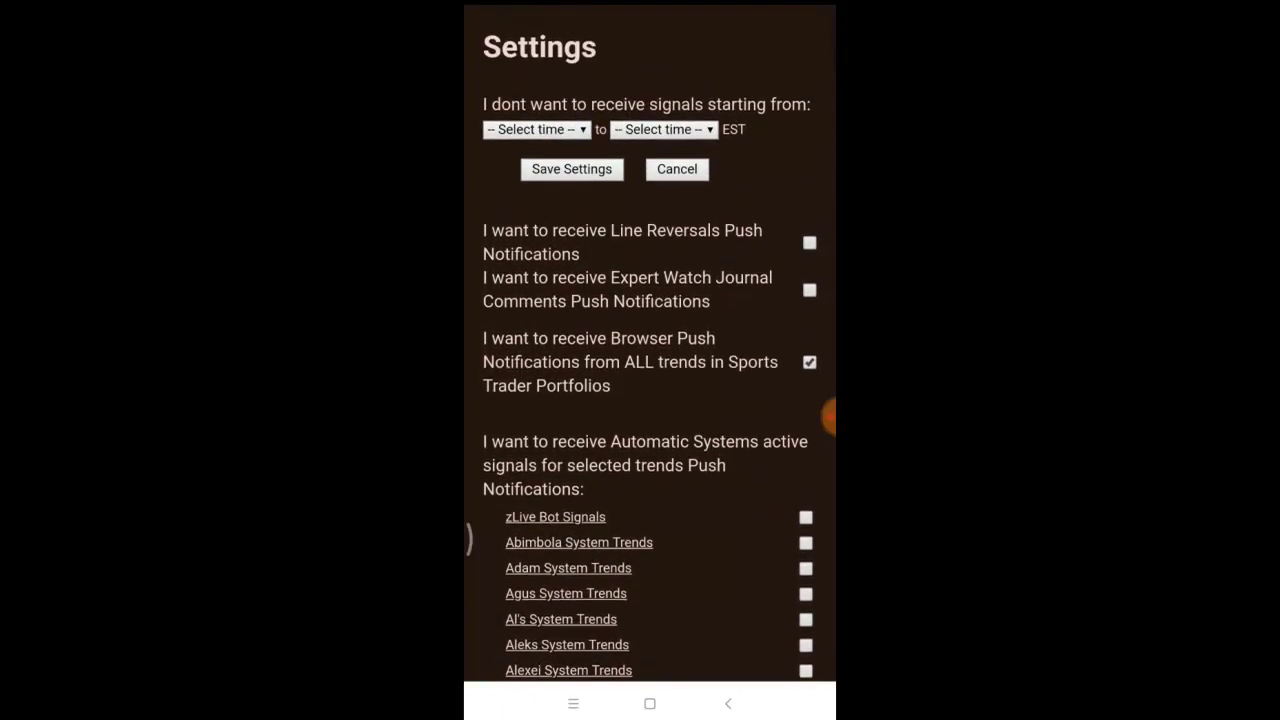
{"action": "scroll", "coordinate": [650, 400], "scroll_direction": "down", "scroll_amount": 1}
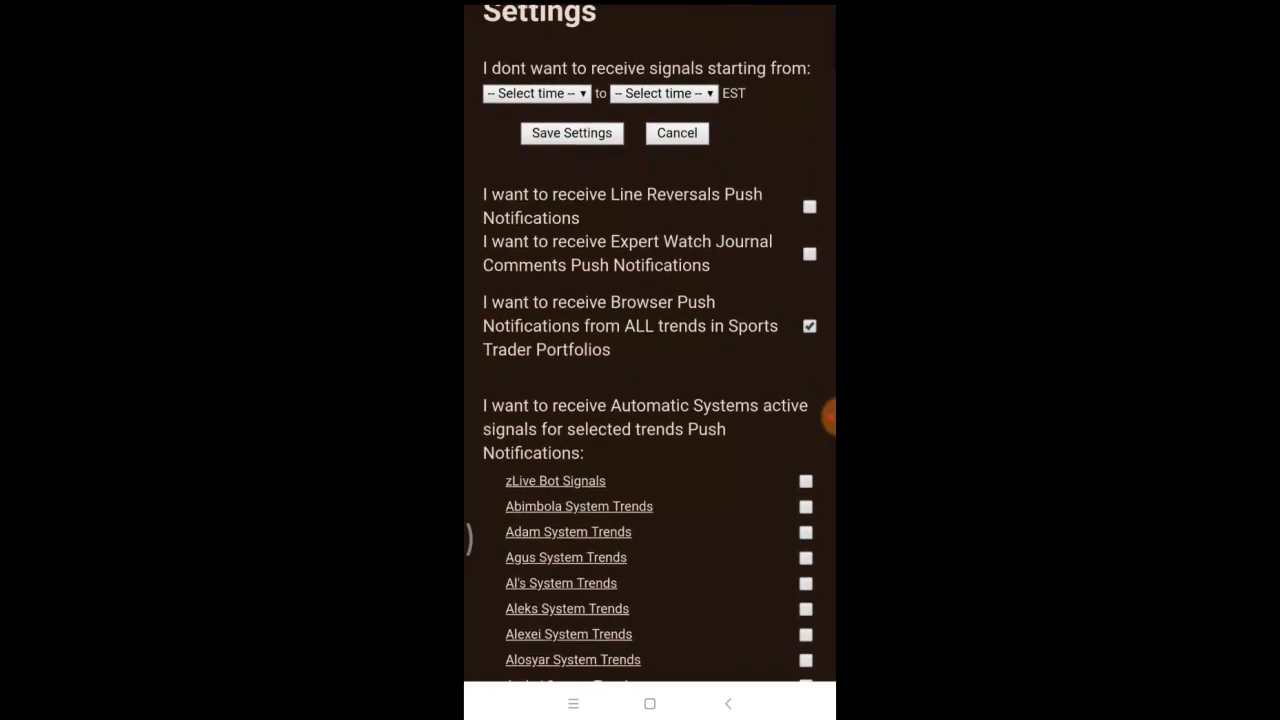
{"action": "scroll", "coordinate": [650, 400], "scroll_direction": "down", "scroll_amount": 2}
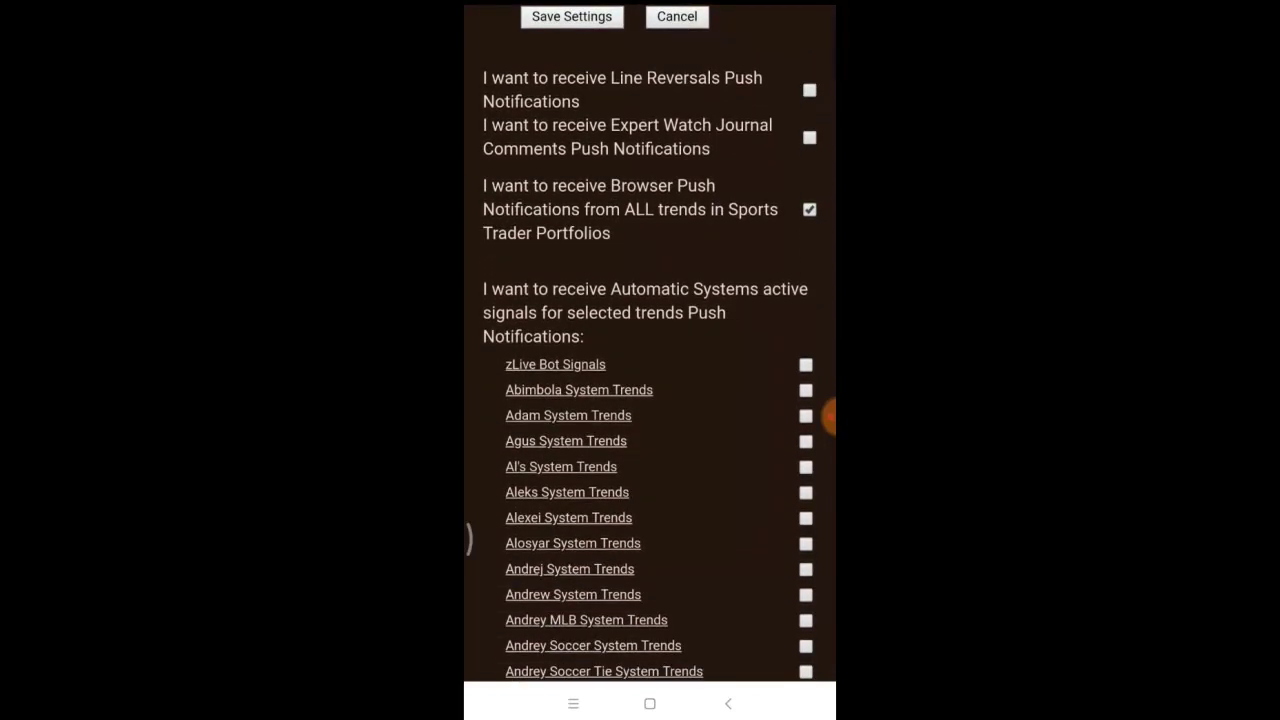
{"action": "scroll", "coordinate": [650, 400], "scroll_direction": "down", "scroll_amount": 3}
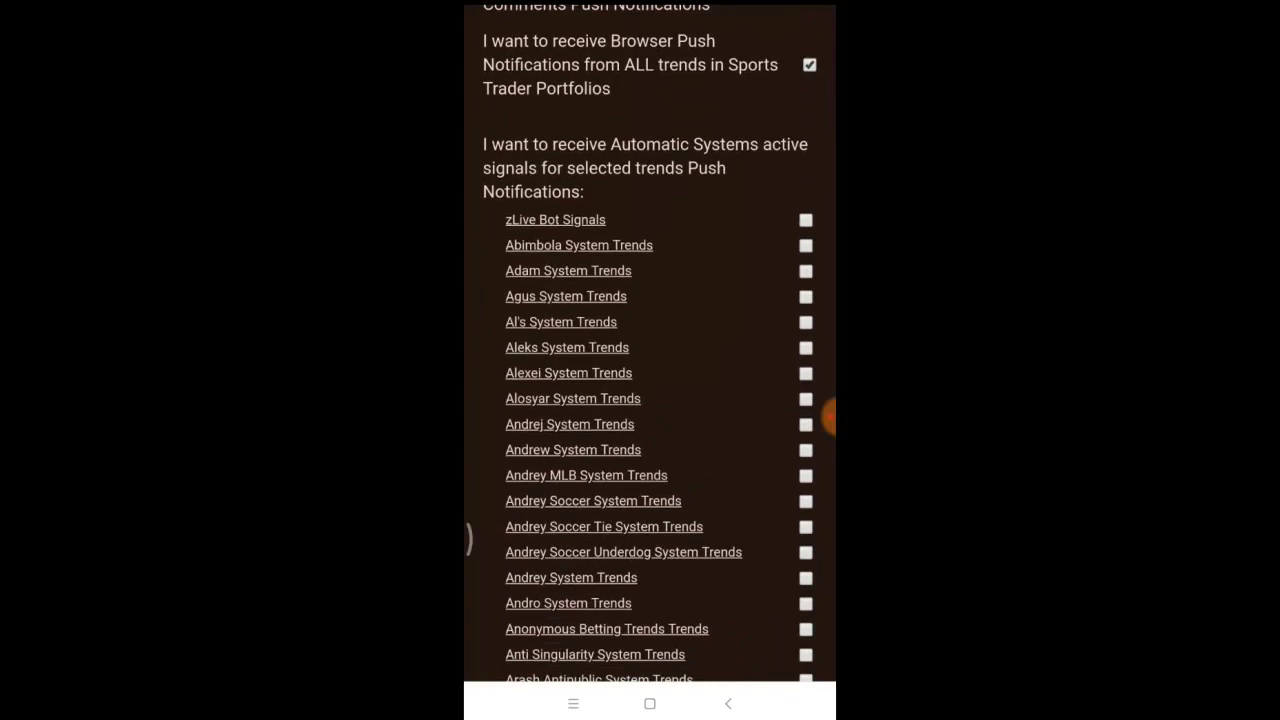
{"action": "scroll", "coordinate": [650, 400], "scroll_direction": "up", "scroll_amount": 1}
{"action": "left_click", "coordinate": [806, 219]}
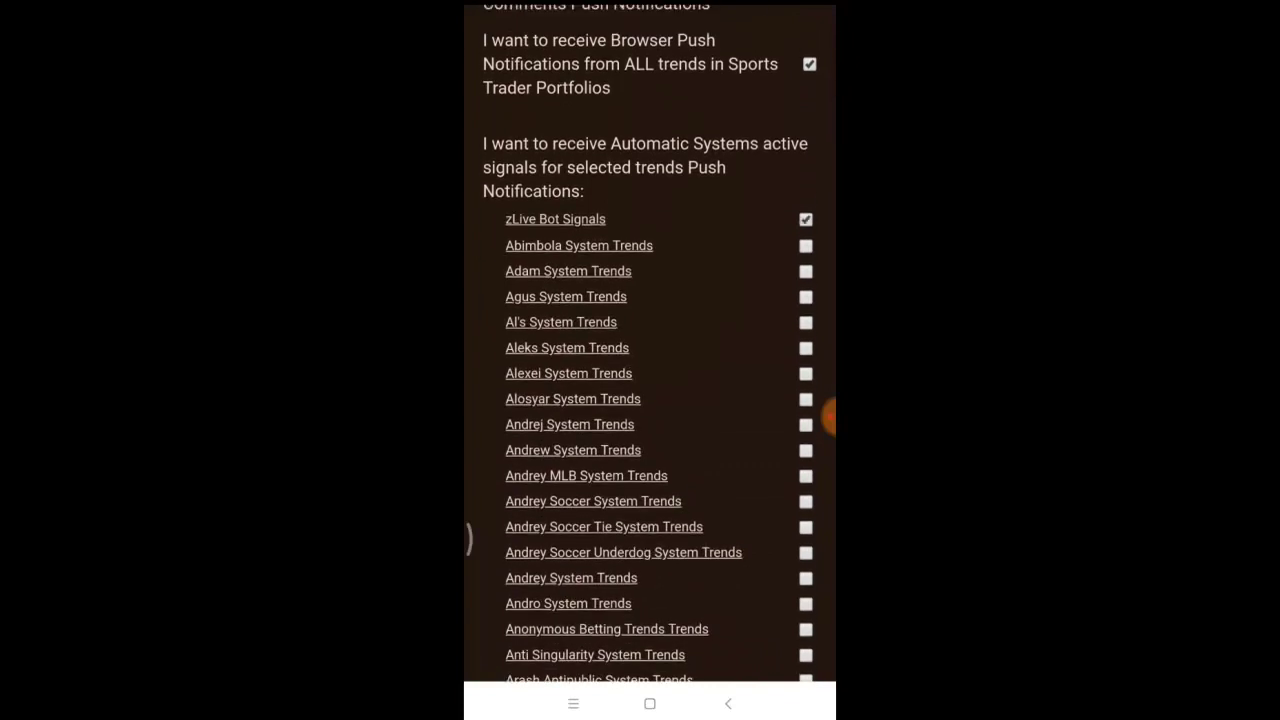
Enable mobile push notifications for Edis System Trends in the trends list.
{"action": "scroll", "coordinate": [650, 400], "scroll_direction": "down", "scroll_amount": 10}
{"action": "scroll", "coordinate": [650, 400], "scroll_direction": "down", "scroll_amount": 10}
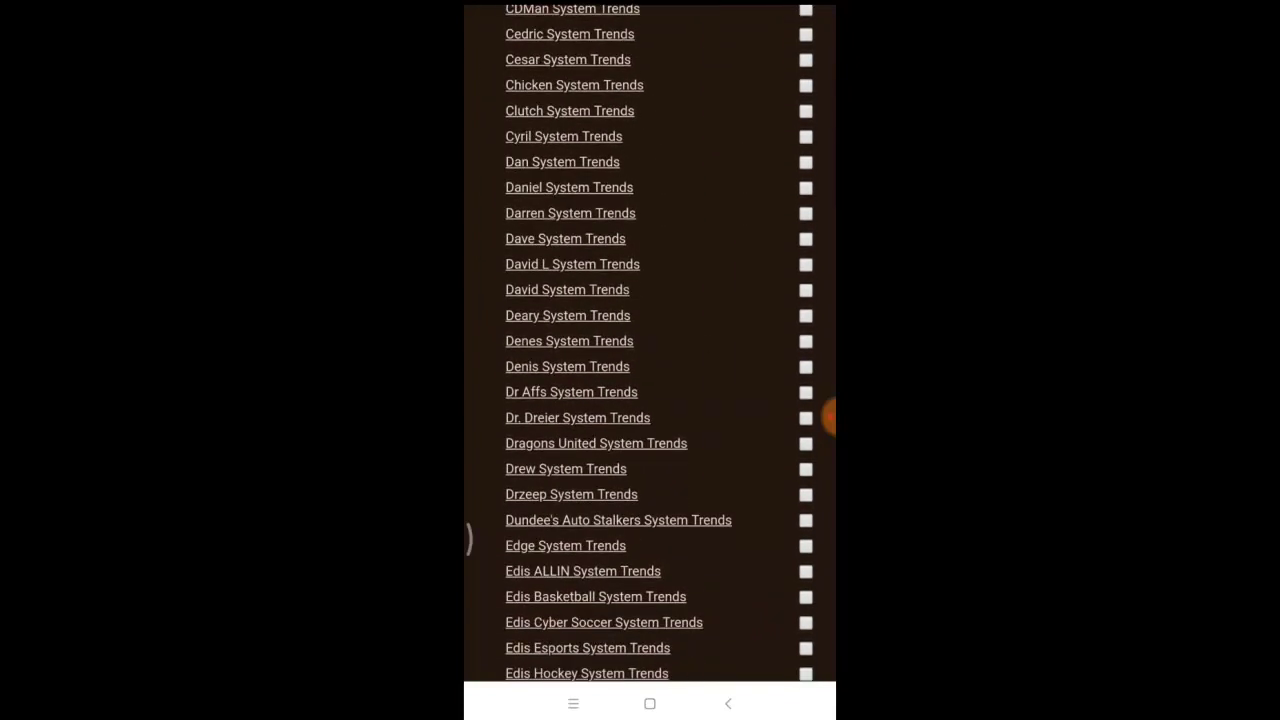
{"action": "scroll", "coordinate": [600, 483], "scroll_direction": "up", "scroll_amount": 1}
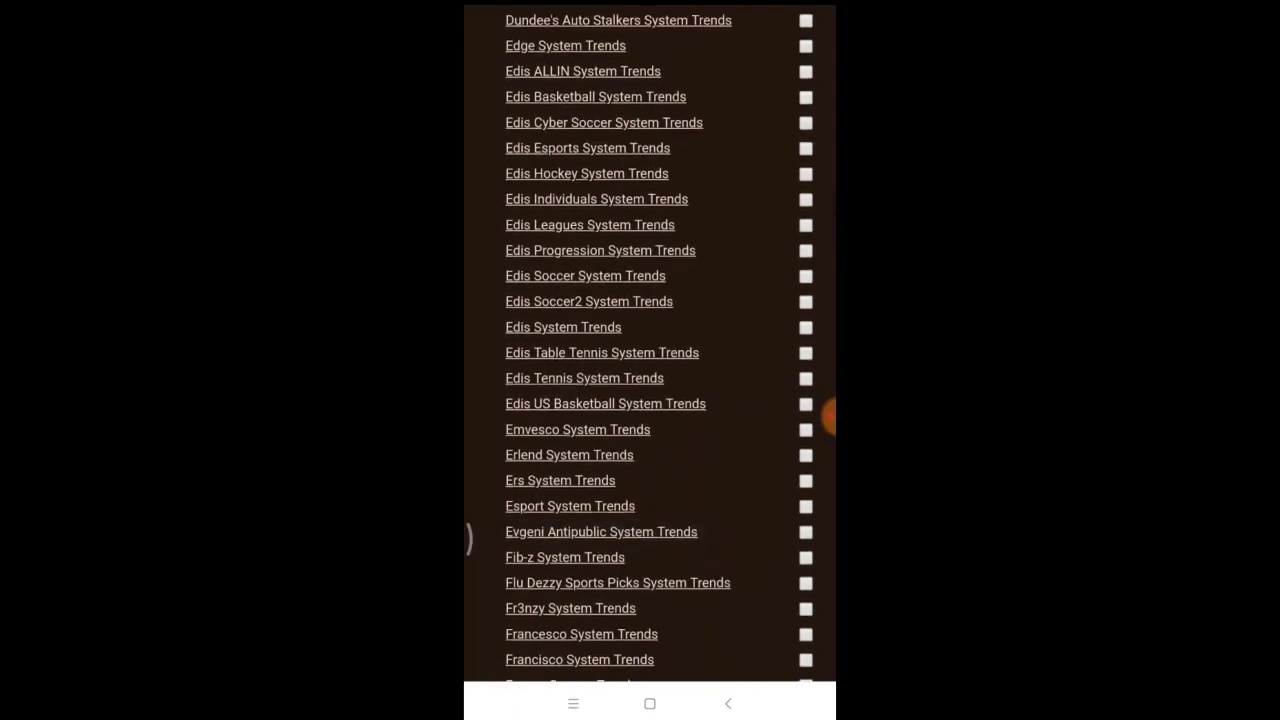
{"action": "left_click", "coordinate": [806, 327]}
Enable mobile push notifications for Tan System Trends, including all its individual trends, further down the list.
{"action": "scroll", "coordinate": [650, 400], "scroll_direction": "down", "scroll_amount": 15}
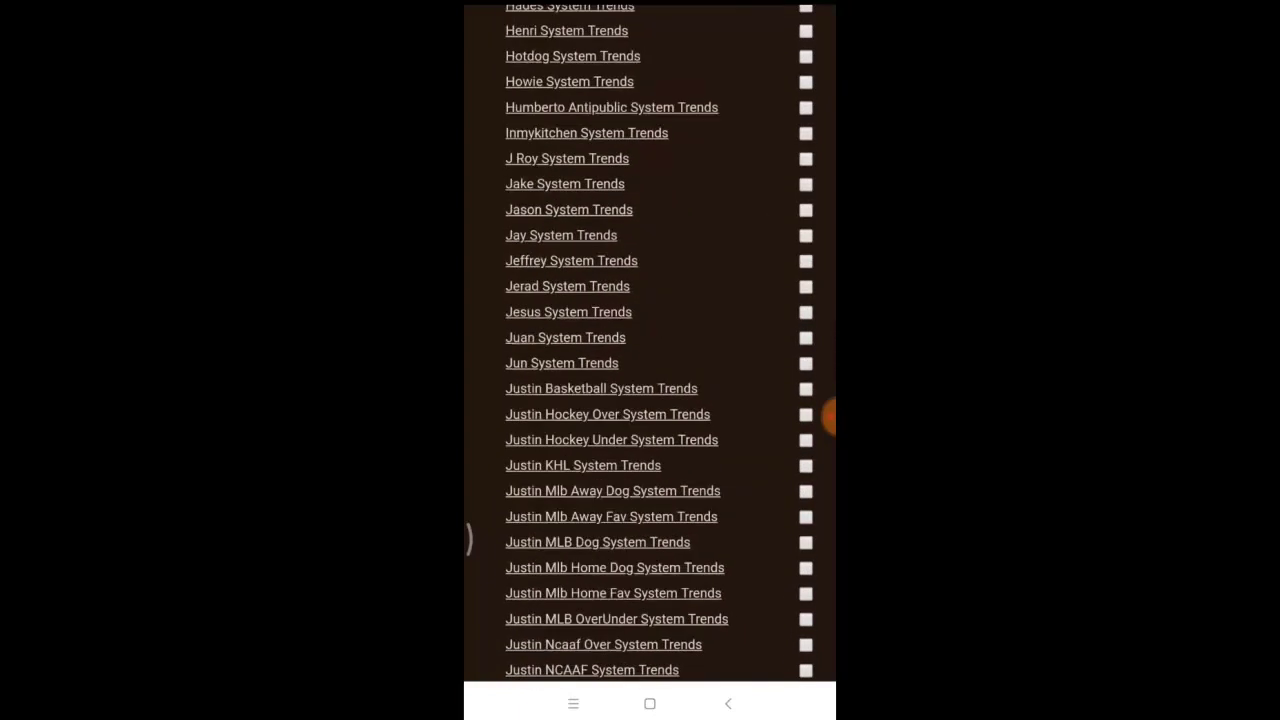
{"action": "scroll", "coordinate": [650, 400], "scroll_direction": "up", "scroll_amount": 1}
{"action": "scroll", "coordinate": [650, 400], "scroll_direction": "down", "scroll_amount": 15}
{"action": "scroll", "coordinate": [650, 400], "scroll_direction": "down", "scroll_amount": 15}
{"action": "left_click", "coordinate": [806, 428]}
{"action": "scroll", "coordinate": [650, 400], "scroll_direction": "down", "scroll_amount": 15}
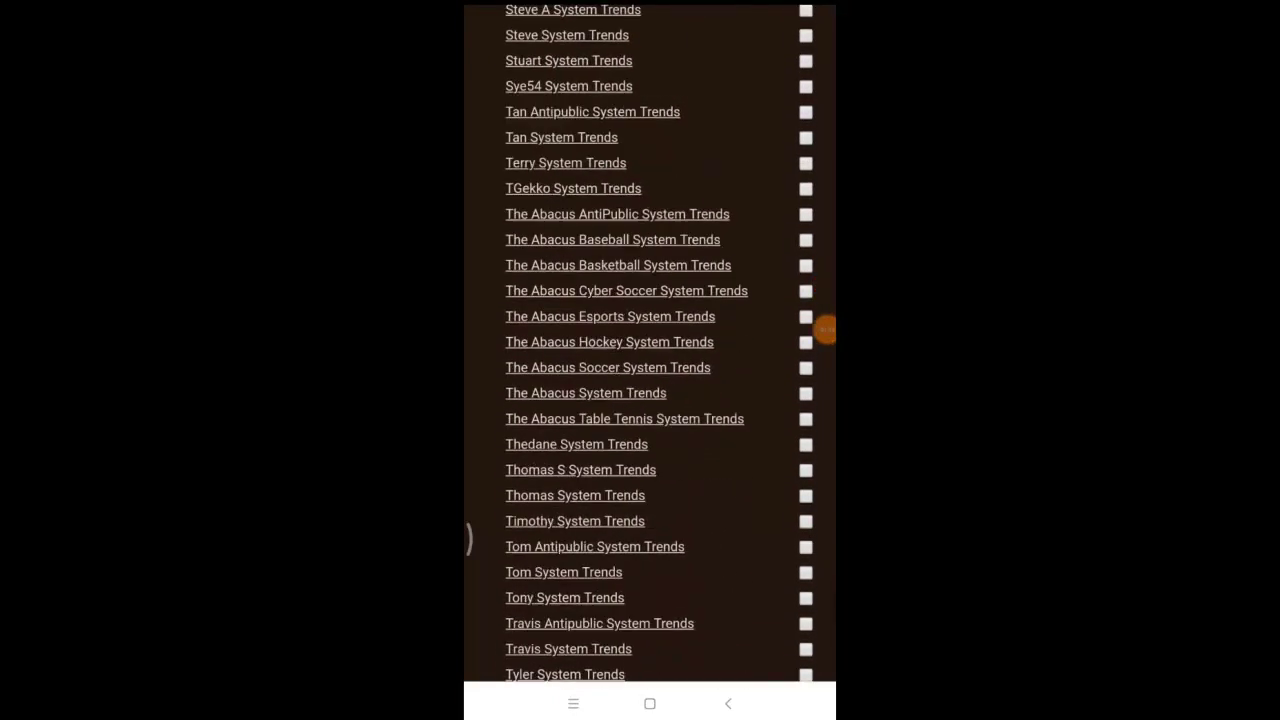
{"action": "scroll", "coordinate": [825, 329], "scroll_direction": "up", "scroll_amount": 5}
{"action": "left_click", "coordinate": [806, 417]}
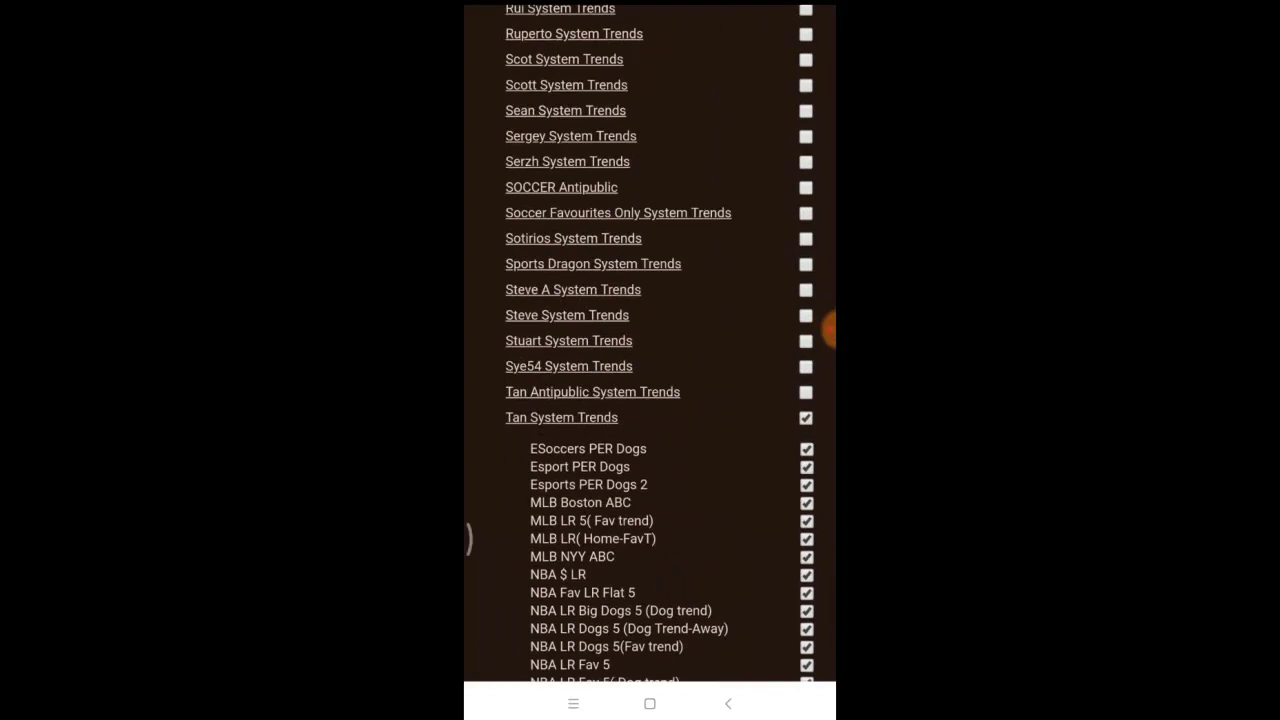
{"action": "scroll", "coordinate": [650, 340], "scroll_direction": "down", "scroll_amount": 15}
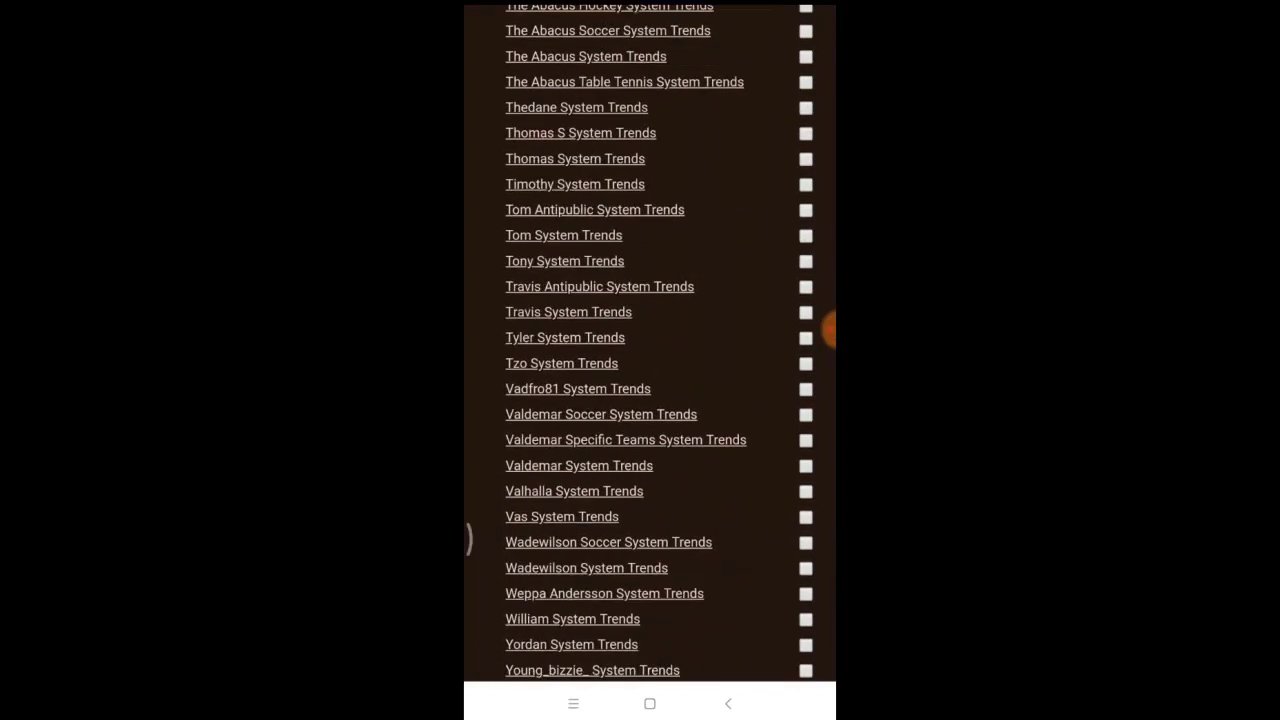
{"action": "scroll", "coordinate": [650, 340], "scroll_direction": "down", "scroll_amount": 3}
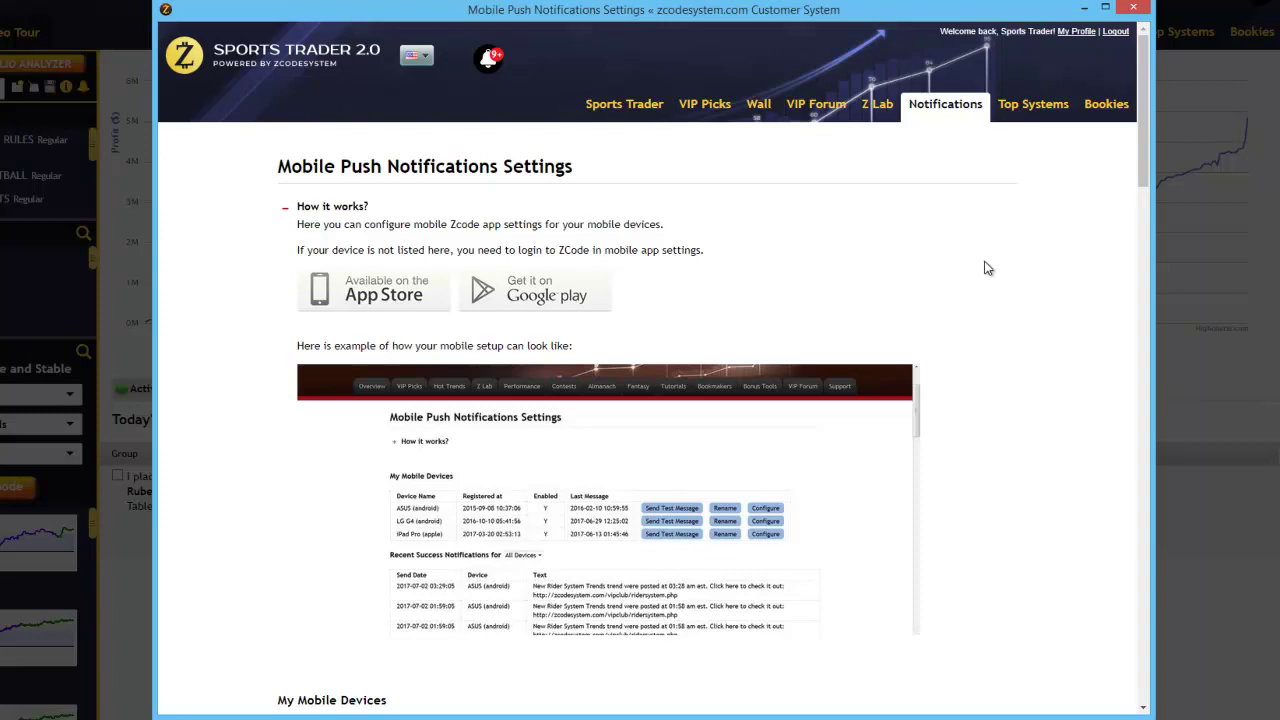
Send a test message to Device 0 (android) under My Mobile Devices and return to the Sports Trader page.
{"action": "scroll", "coordinate": [986, 280], "scroll_direction": "down", "scroll_amount": 3}
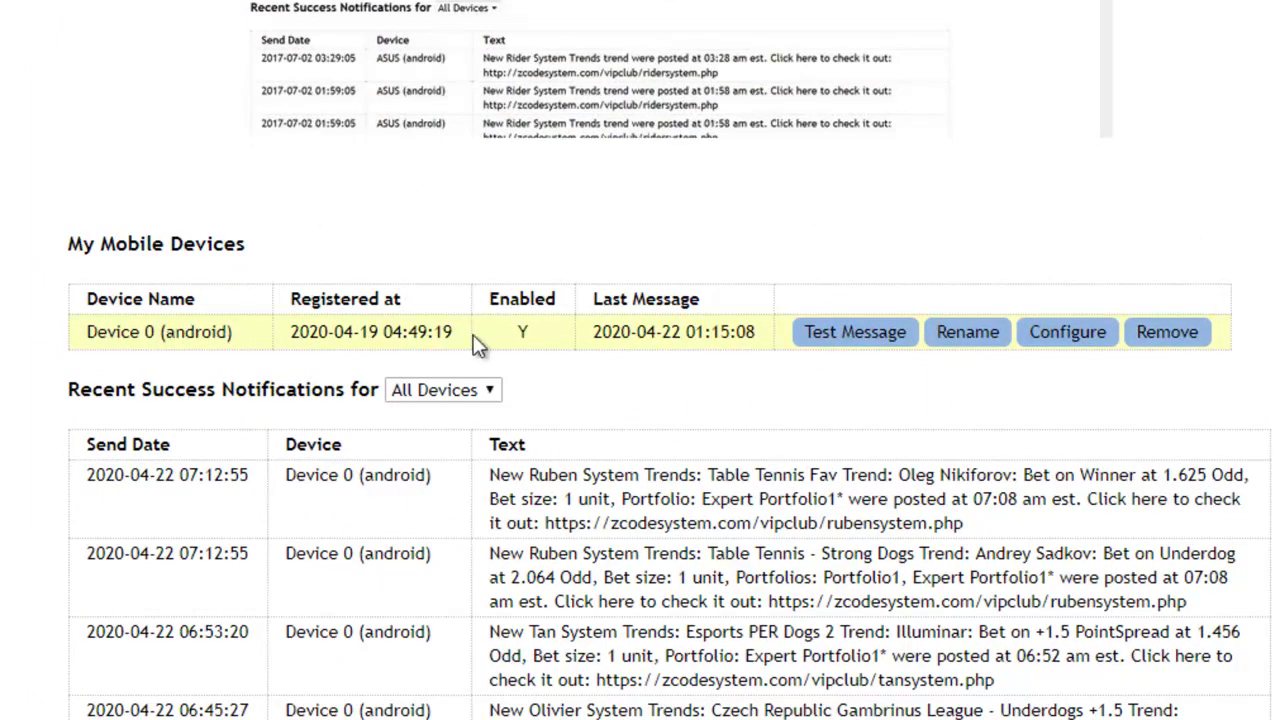
{"action": "left_click", "coordinate": [846, 340]}
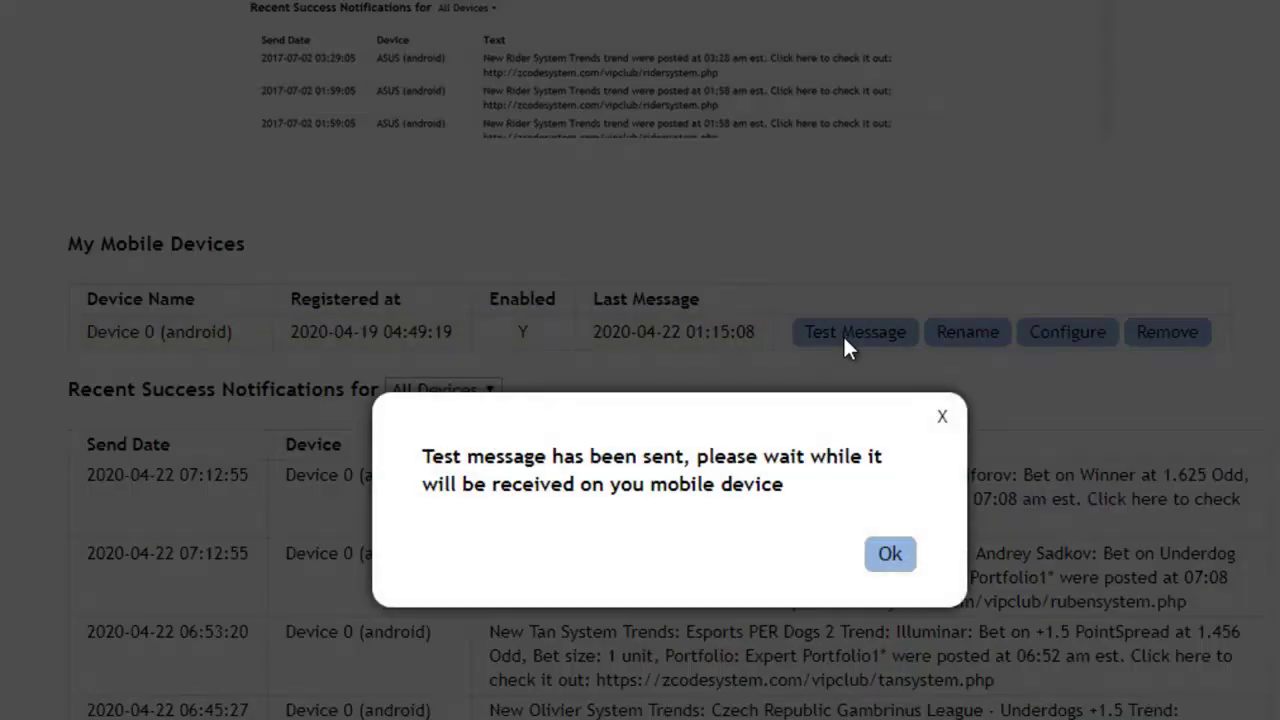
{"action": "left_click", "coordinate": [893, 558]}
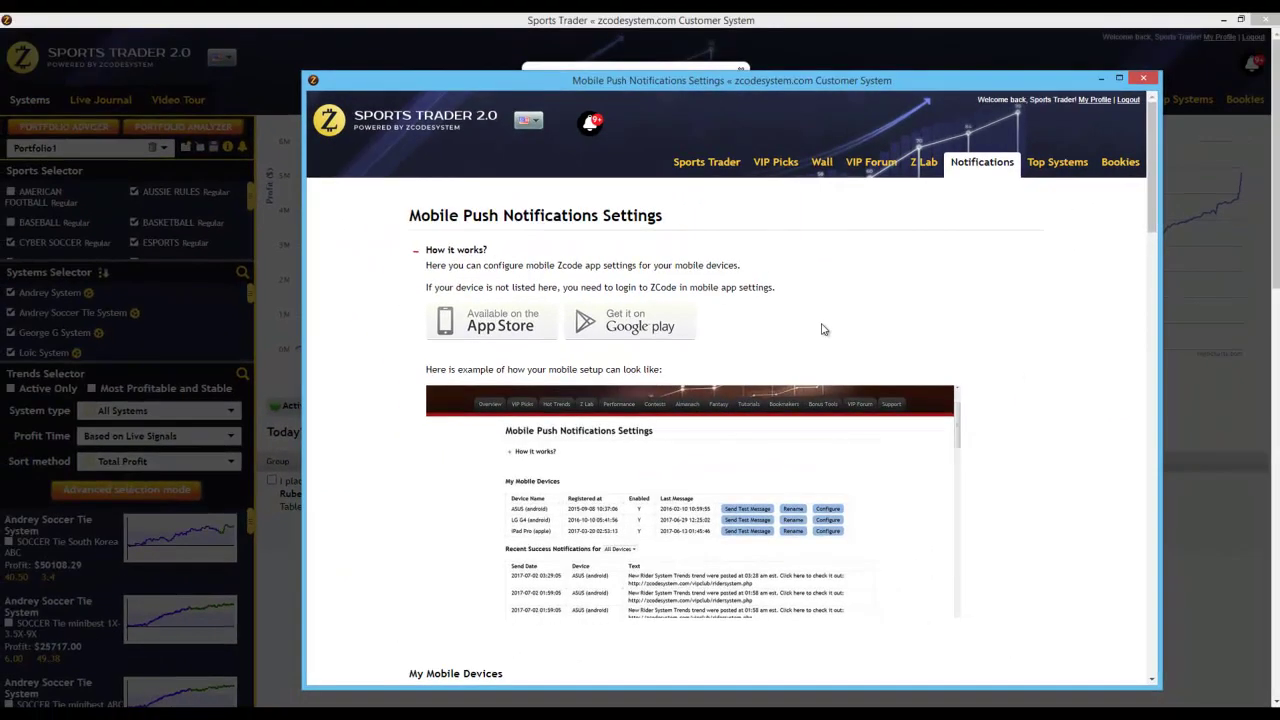
{"action": "left_click", "coordinate": [1145, 77]}
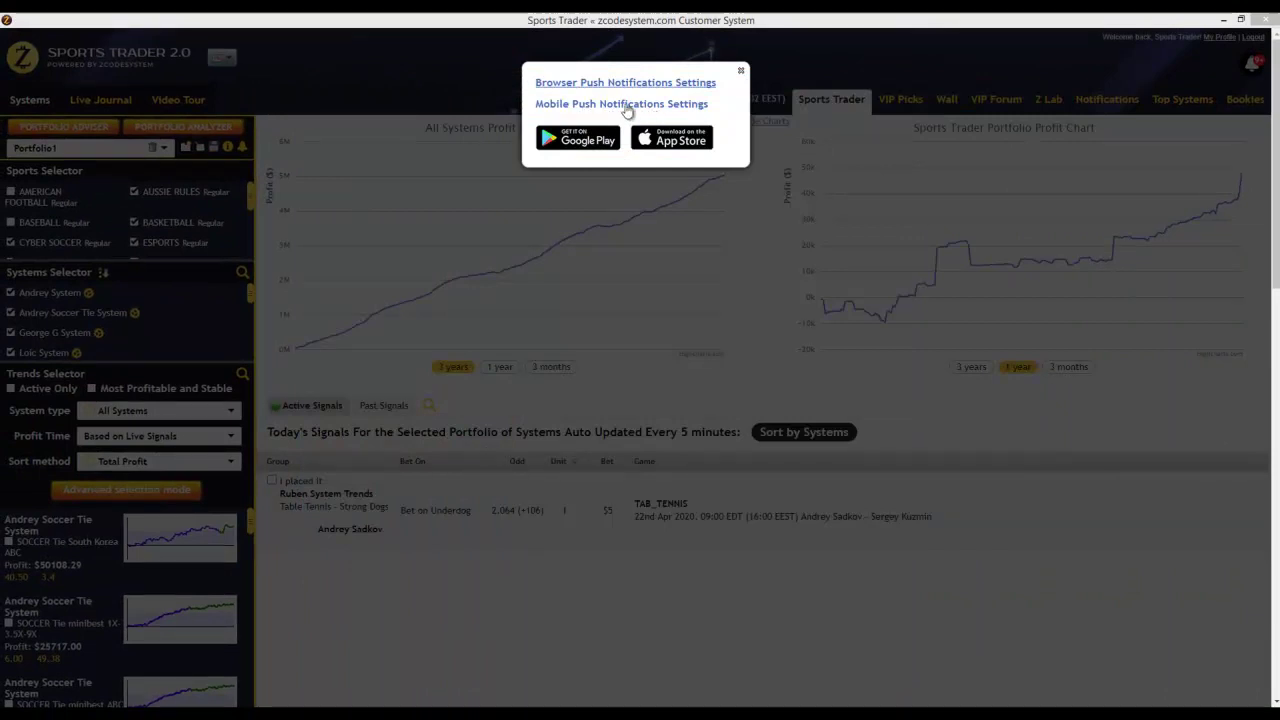
{"action": "left_click", "coordinate": [625, 109]}
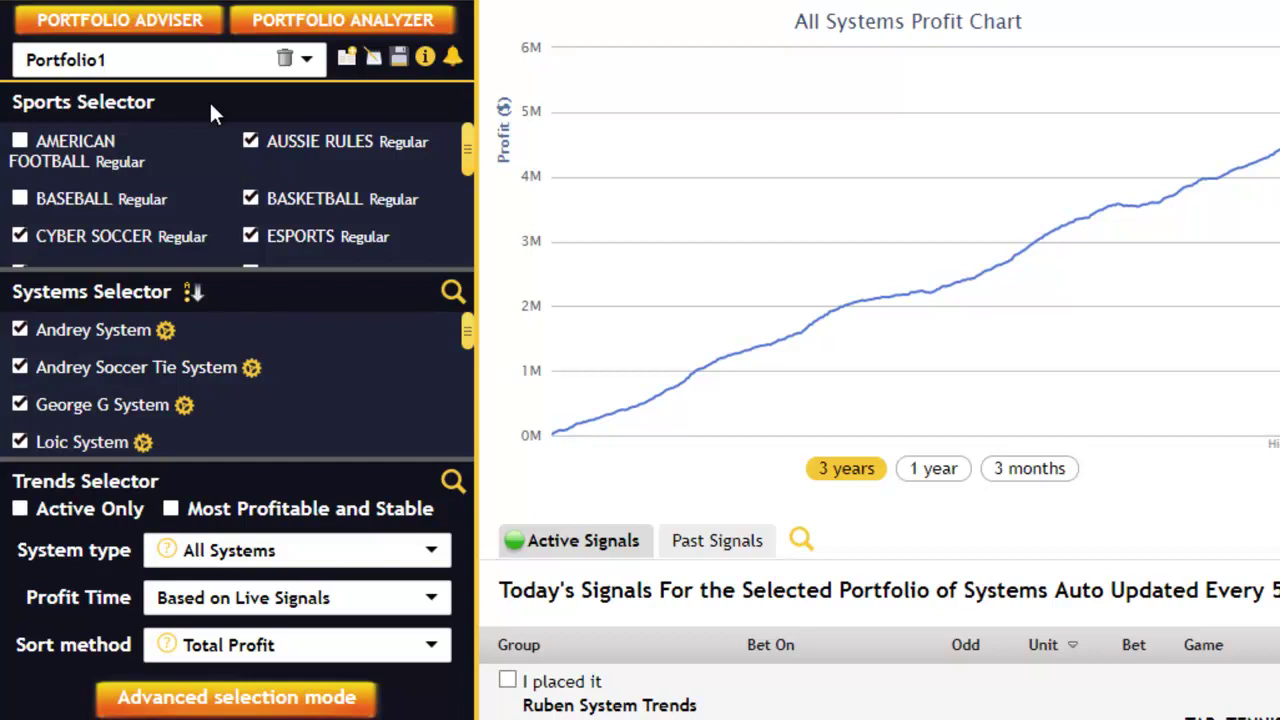
Add AMERICAN FOOTBALL, BASEBALL, MLB, TENNIS and VOLLEYBALL to Portfolio1 in the Sports Selector.
{"action": "left_click", "coordinate": [19, 146]}
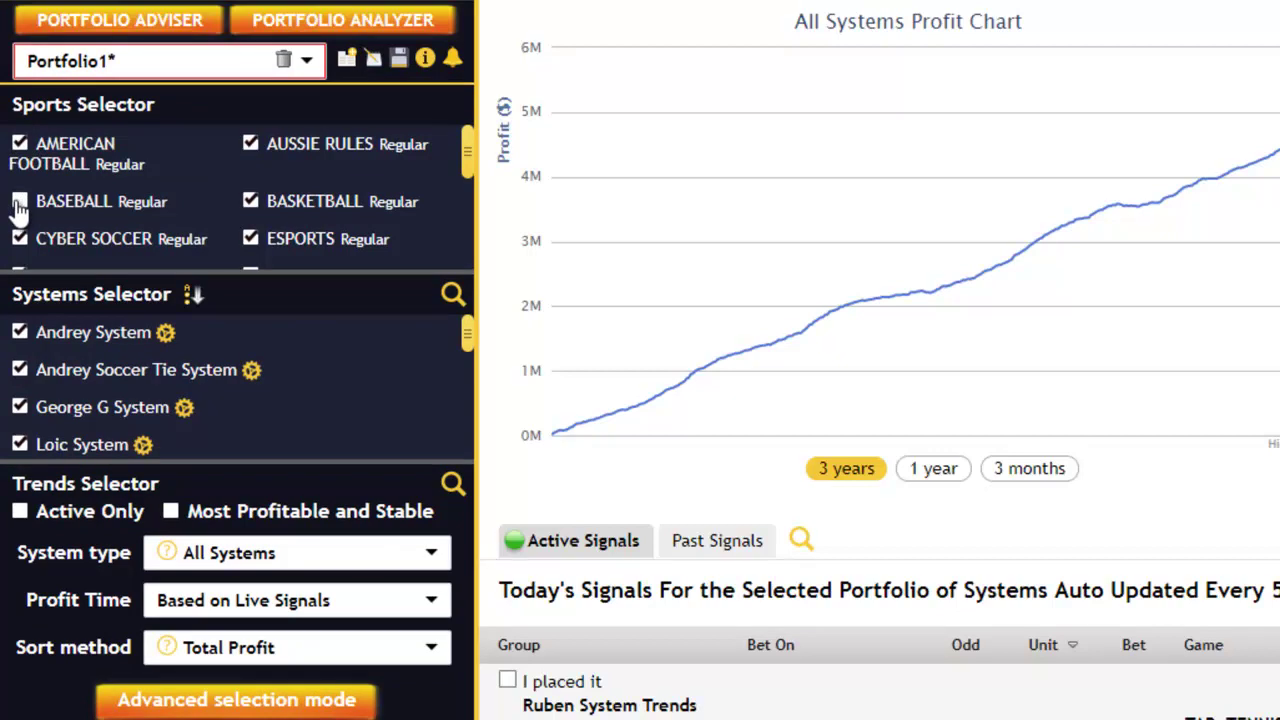
{"action": "left_click", "coordinate": [19, 204]}
{"action": "scroll", "coordinate": [197, 196], "scroll_direction": "down", "scroll_amount": 3}
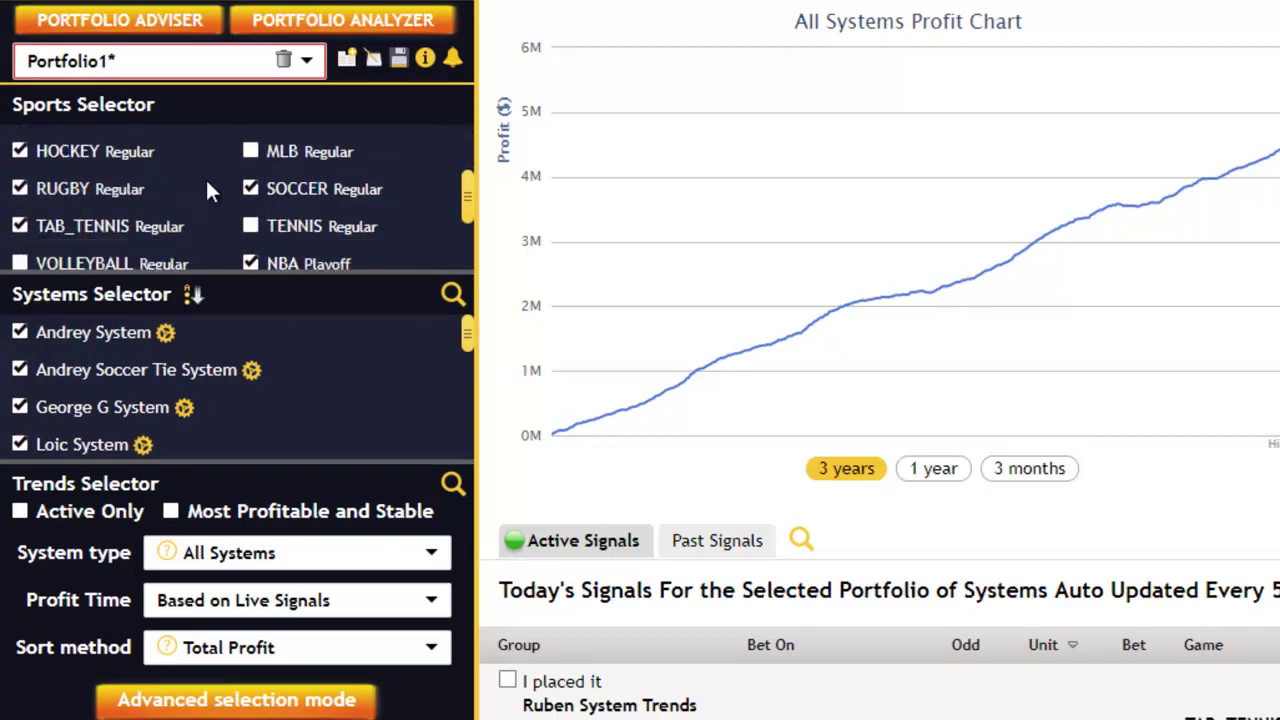
{"action": "left_click", "coordinate": [250, 155]}
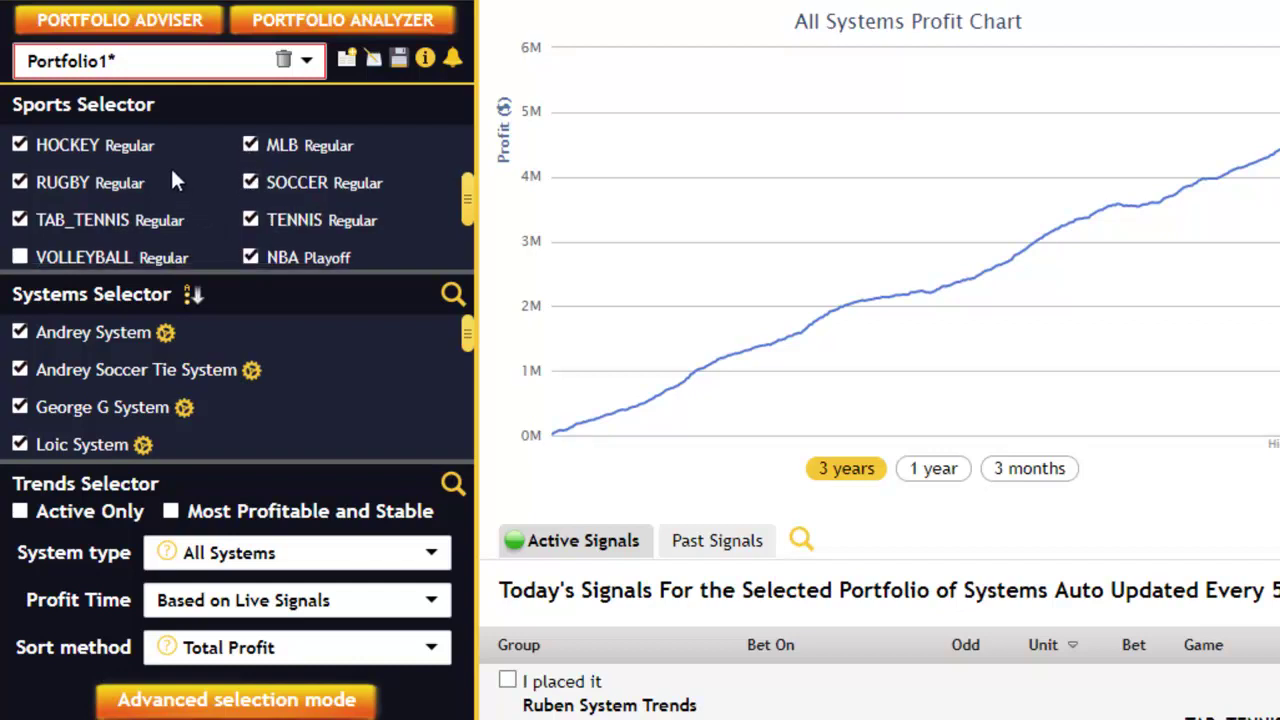
{"action": "scroll", "coordinate": [168, 172], "scroll_direction": "down", "scroll_amount": 3}
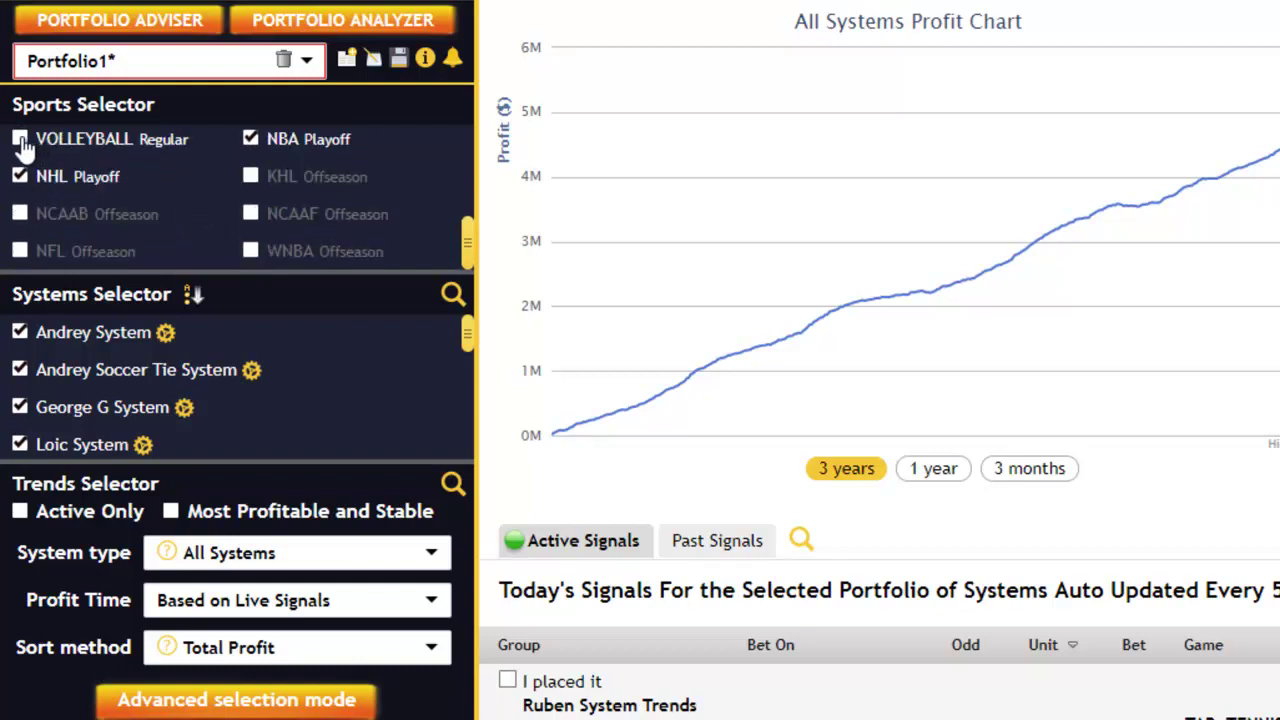
{"action": "left_click", "coordinate": [125, 155]}
{"action": "scroll", "coordinate": [126, 167], "scroll_direction": "up", "scroll_amount": 3}
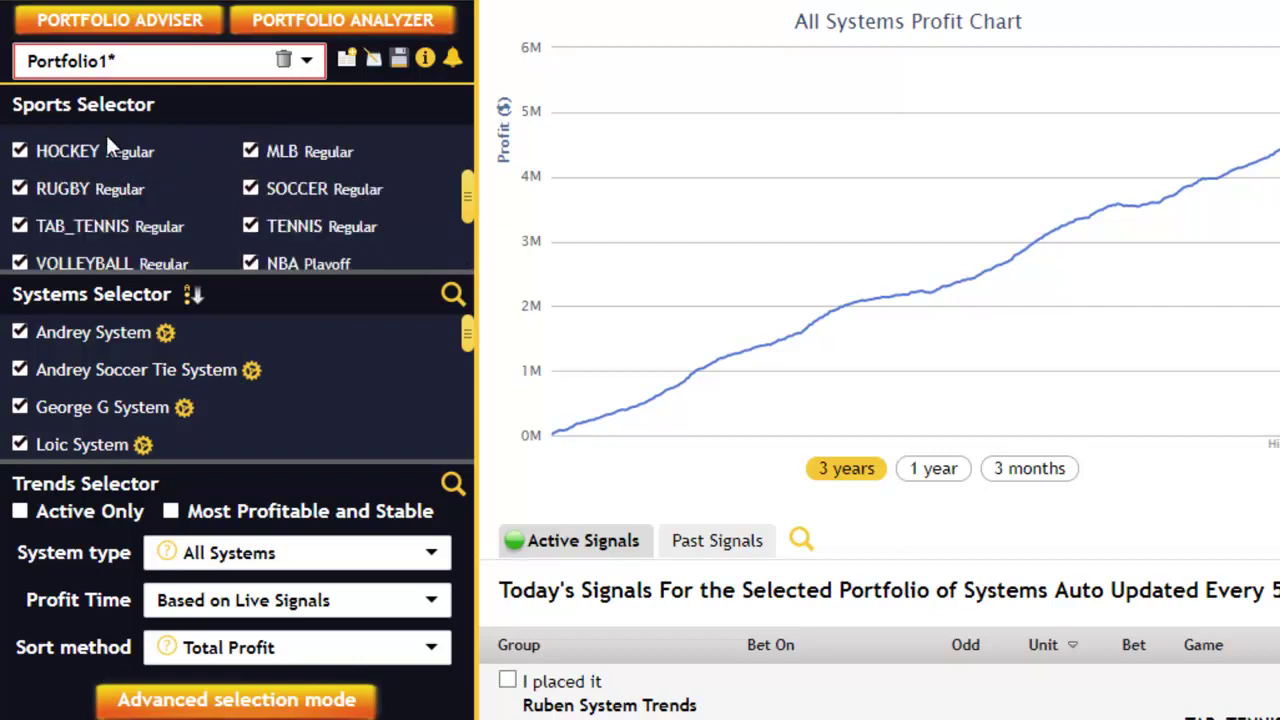
{"action": "scroll", "coordinate": [124, 212], "scroll_direction": "down", "scroll_amount": 3}
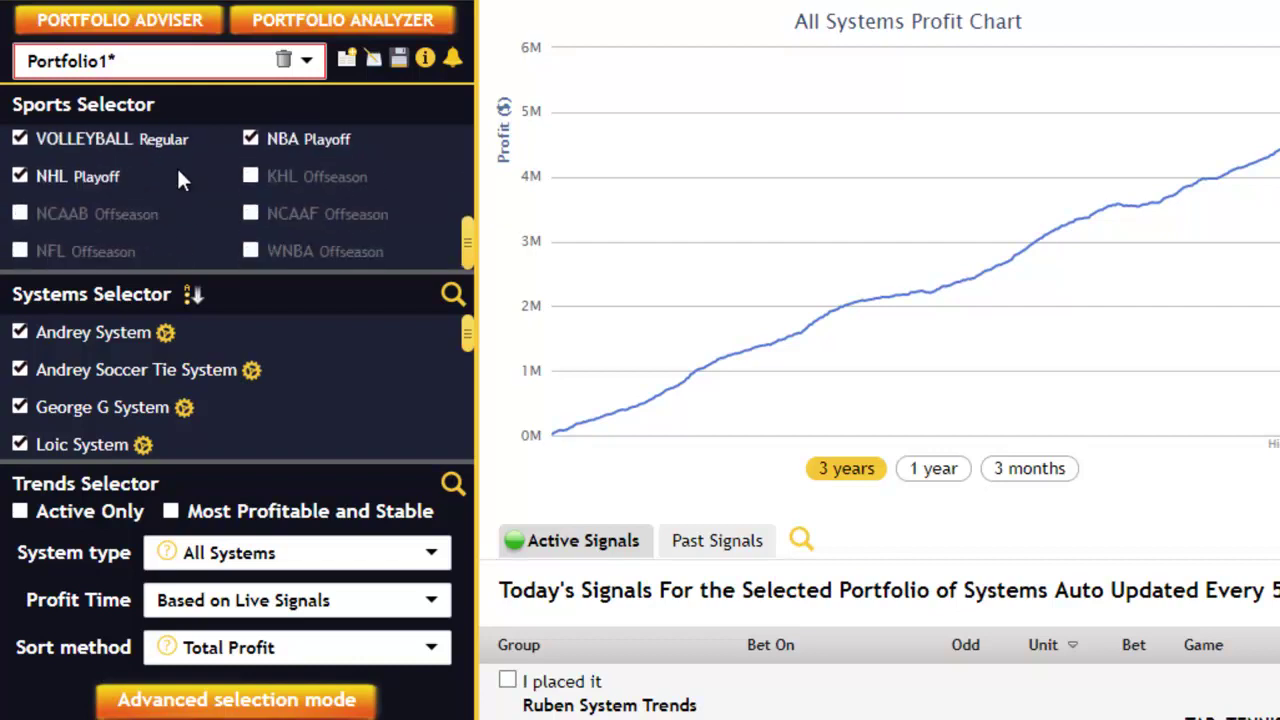
{"action": "scroll", "coordinate": [177, 185], "scroll_direction": "up", "scroll_amount": 10}
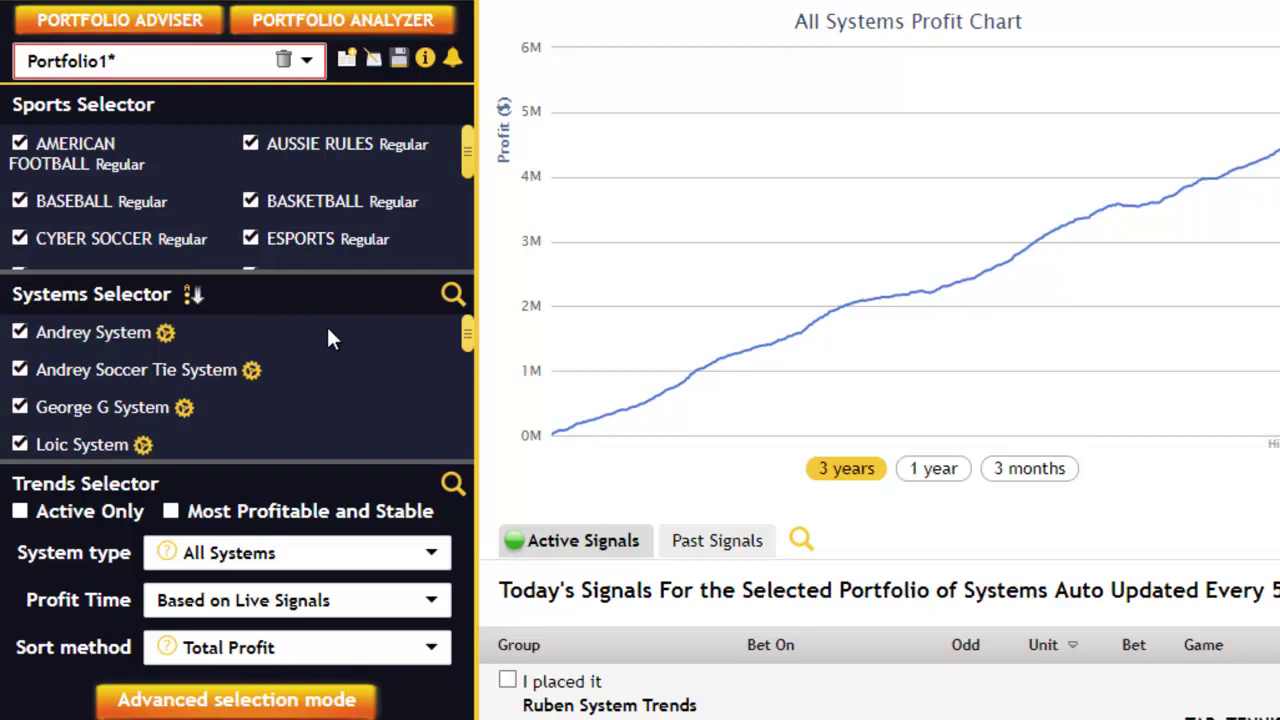
{"action": "scroll", "coordinate": [336, 333], "scroll_direction": "down", "scroll_amount": 6}
{"action": "scroll", "coordinate": [340, 334], "scroll_direction": "up", "scroll_amount": 8}
{"action": "scroll", "coordinate": [342, 334], "scroll_direction": "down", "scroll_amount": 3}
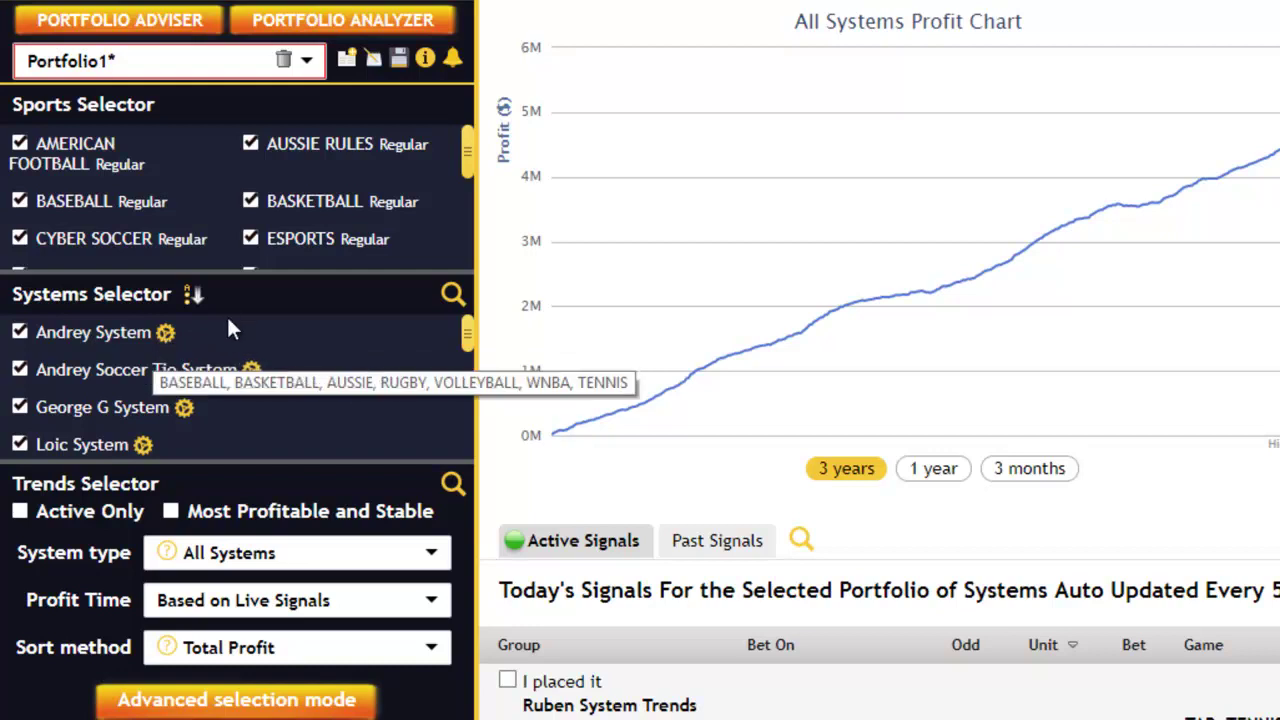
Open the live signals page of Andrey System, enlarge its window and look over the active signals and Trends List.
{"action": "left_click", "coordinate": [165, 333]}
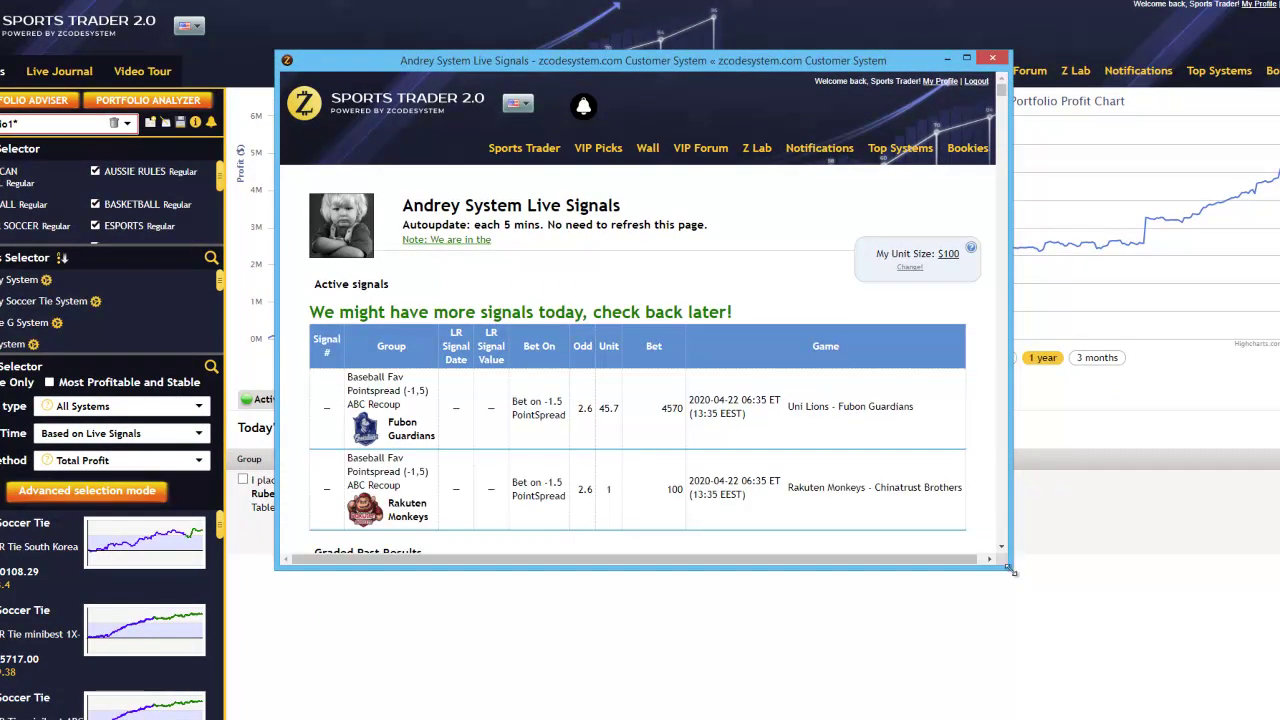
{"action": "left_click_drag", "start_coordinate": [1011, 568], "coordinate": [1107, 702]}
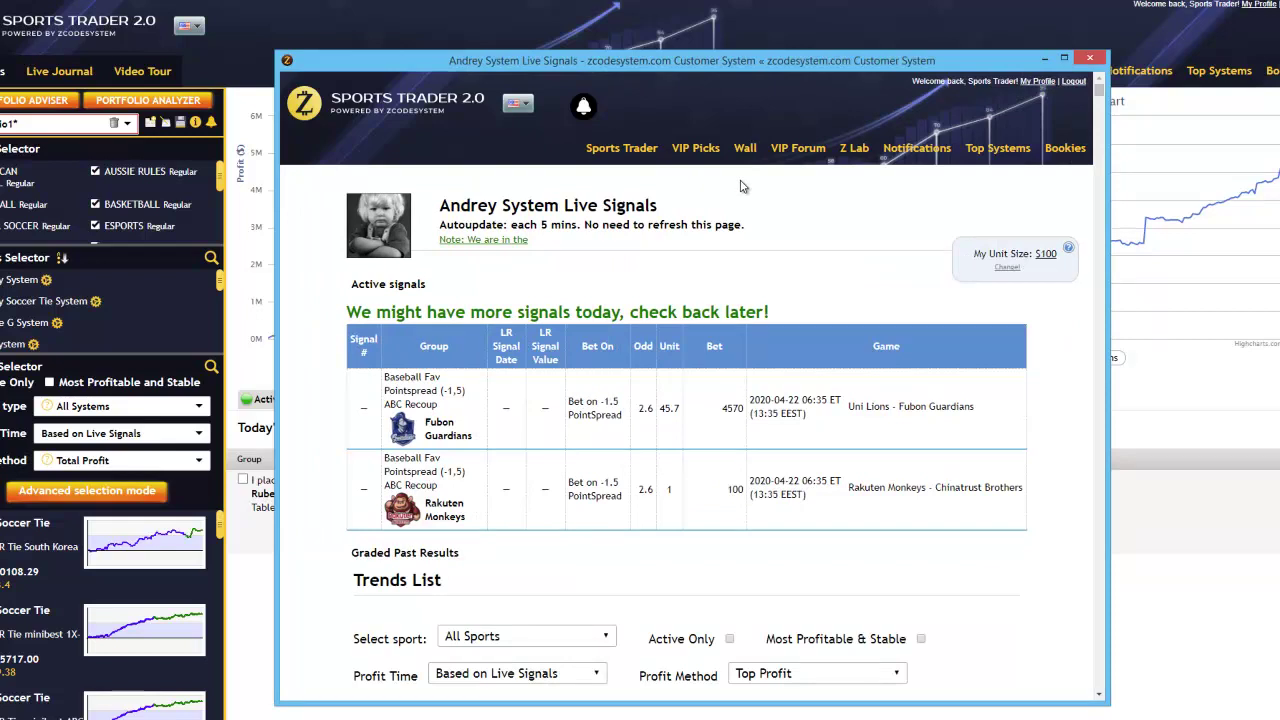
{"action": "scroll", "coordinate": [836, 475], "scroll_direction": "down", "scroll_amount": 15}
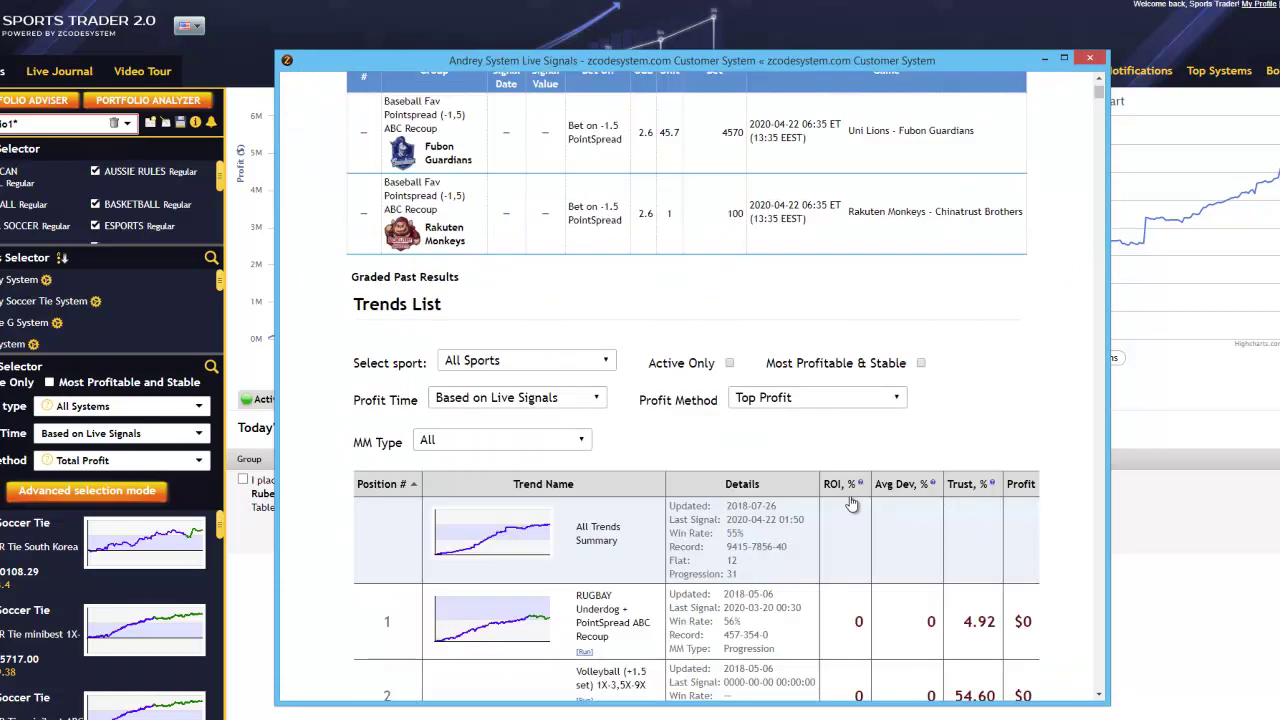
{"action": "scroll", "coordinate": [852, 510], "scroll_direction": "up", "scroll_amount": 20}
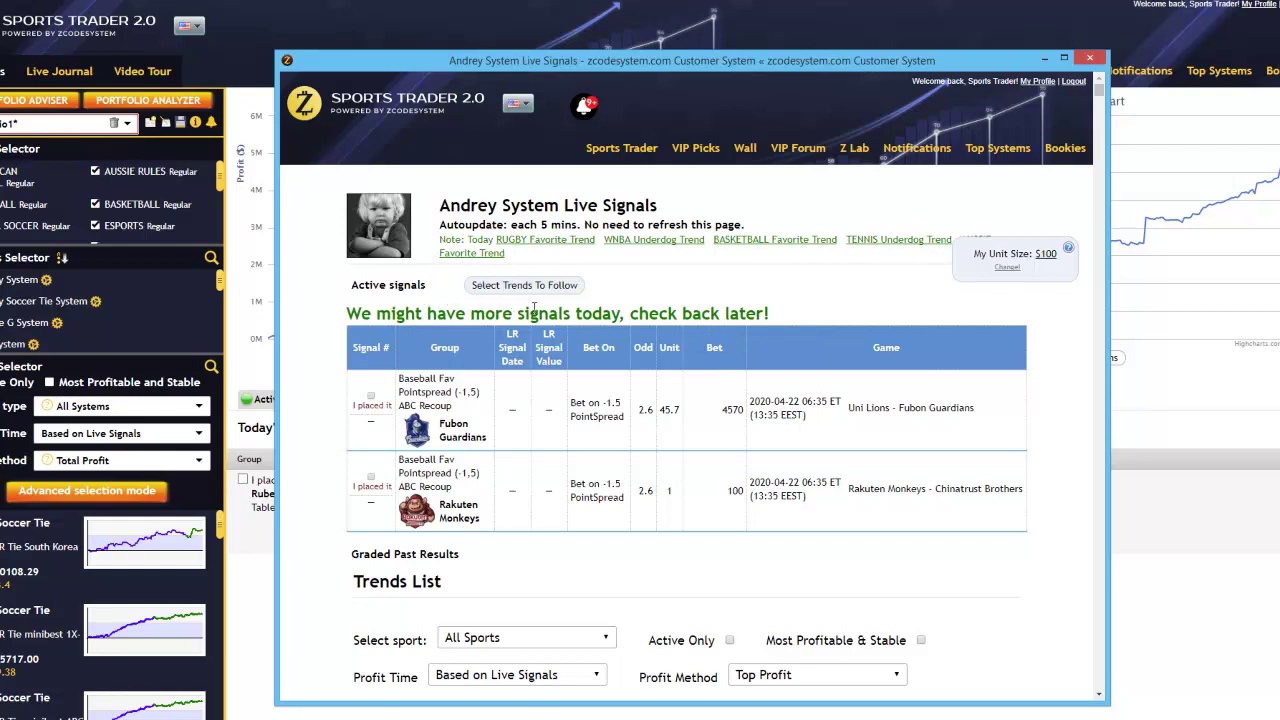
Unfollow Volleyball Underdog 1X-3.5X-9X, Volleyball (+1.5 set) ABC Recoup, Baseball Fav Pointspread (-1,5) ABC Recoup, AutoLinereversals ML, Linereversals ML SL SignFav BetFav and WNBA linereversals SignFav UnderdogBet.
{"action": "scroll", "coordinate": [596, 292], "scroll_direction": "down", "scroll_amount": 2}
{"action": "scroll", "coordinate": [595, 286], "scroll_direction": "down", "scroll_amount": 2}
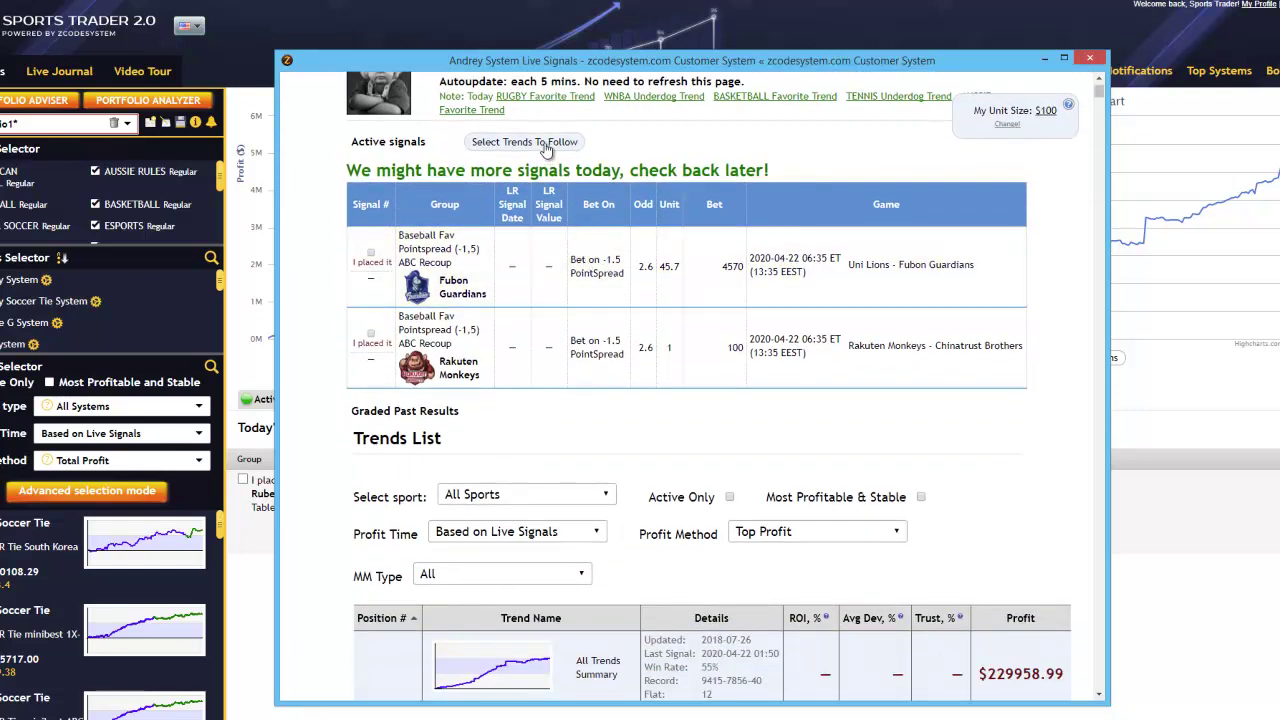
{"action": "left_click", "coordinate": [547, 149]}
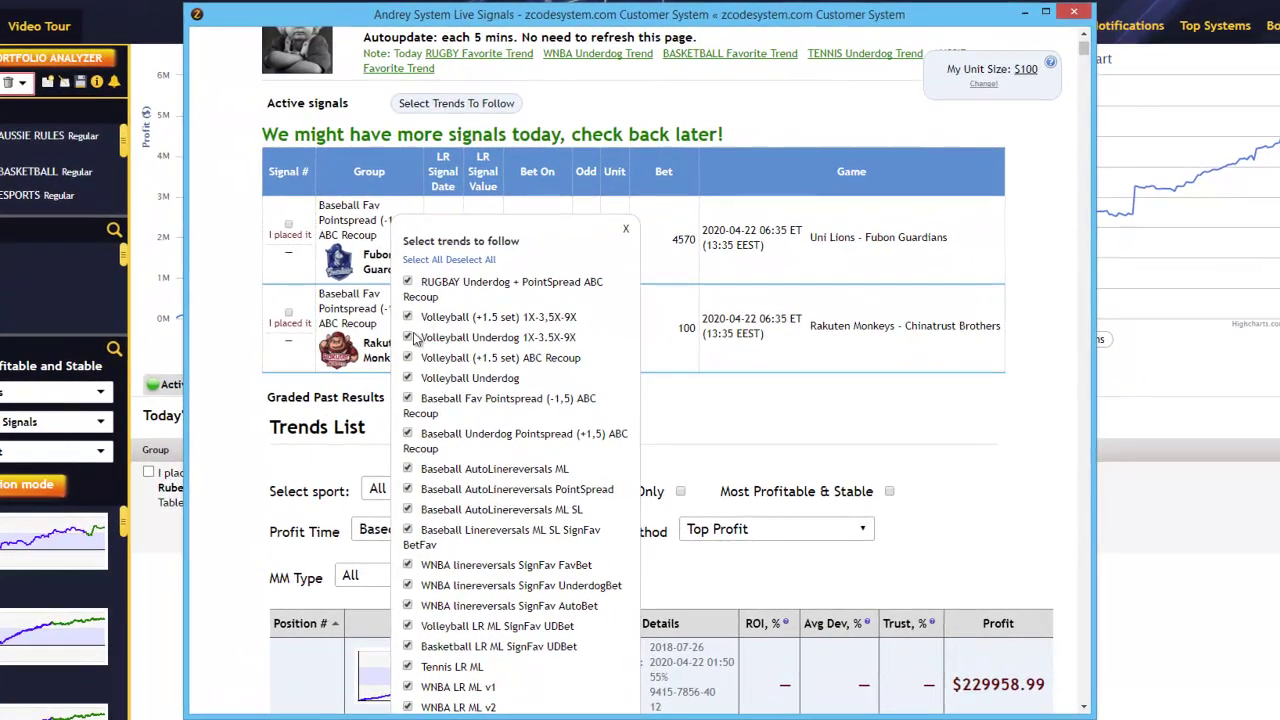
{"action": "left_click", "coordinate": [407, 337]}
{"action": "left_click", "coordinate": [407, 357]}
{"action": "left_click", "coordinate": [407, 398]}
{"action": "left_click", "coordinate": [409, 469]}
{"action": "left_click", "coordinate": [408, 530]}
{"action": "left_click", "coordinate": [407, 585]}
{"action": "scroll", "coordinate": [447, 572], "scroll_direction": "down", "scroll_amount": 1}
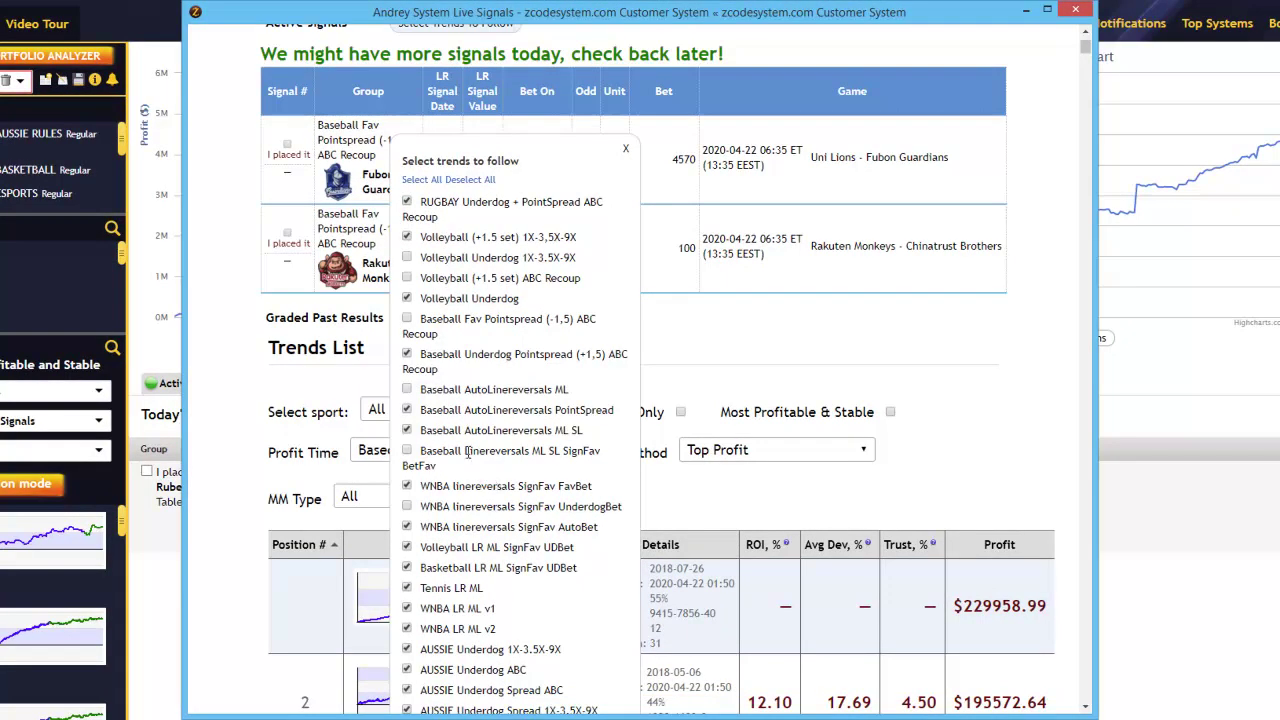
Select all of the system's trends to follow and close the trend selection.
{"action": "left_click", "coordinate": [423, 184]}
{"action": "left_click", "coordinate": [625, 149]}
{"action": "scroll", "coordinate": [669, 244], "scroll_direction": "up", "scroll_amount": 1}
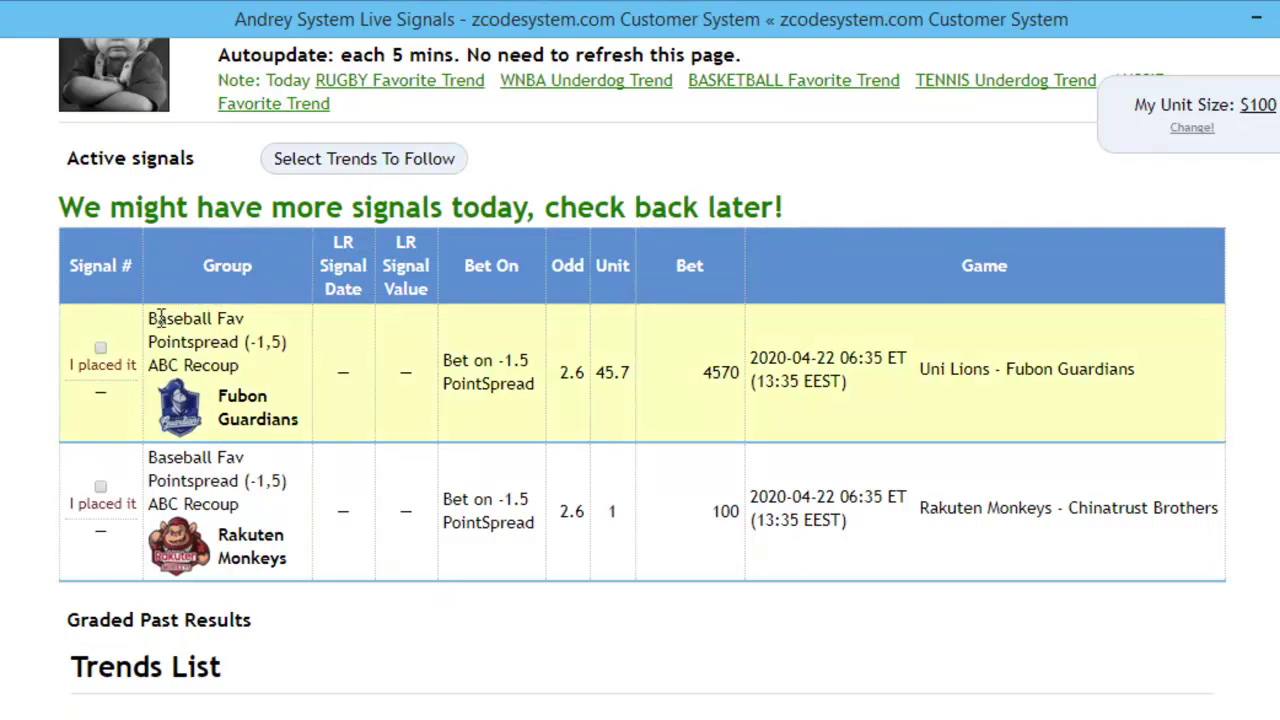
Examine the Fubon Guardians signal's trend name, team and game time, and the notice above the active signals table.
{"action": "left_click_drag", "start_coordinate": [150, 318], "coordinate": [240, 371]}
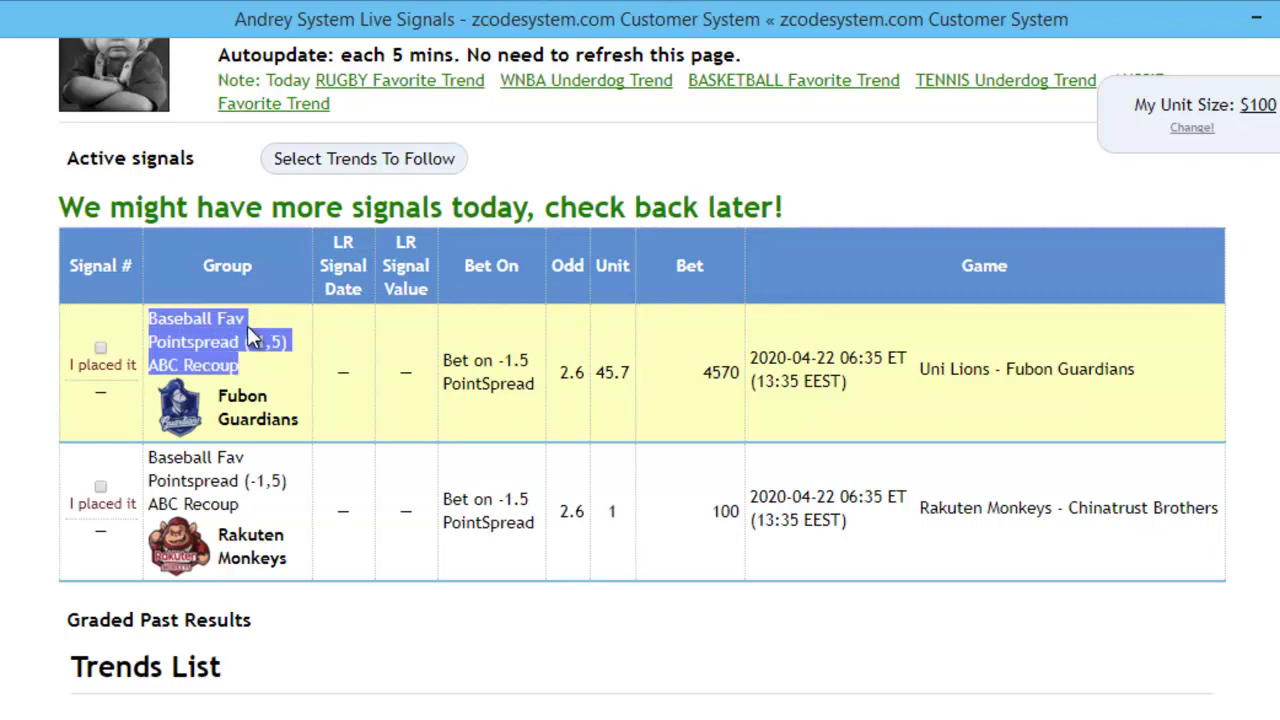
{"action": "left_click_drag", "start_coordinate": [220, 400], "coordinate": [301, 426]}
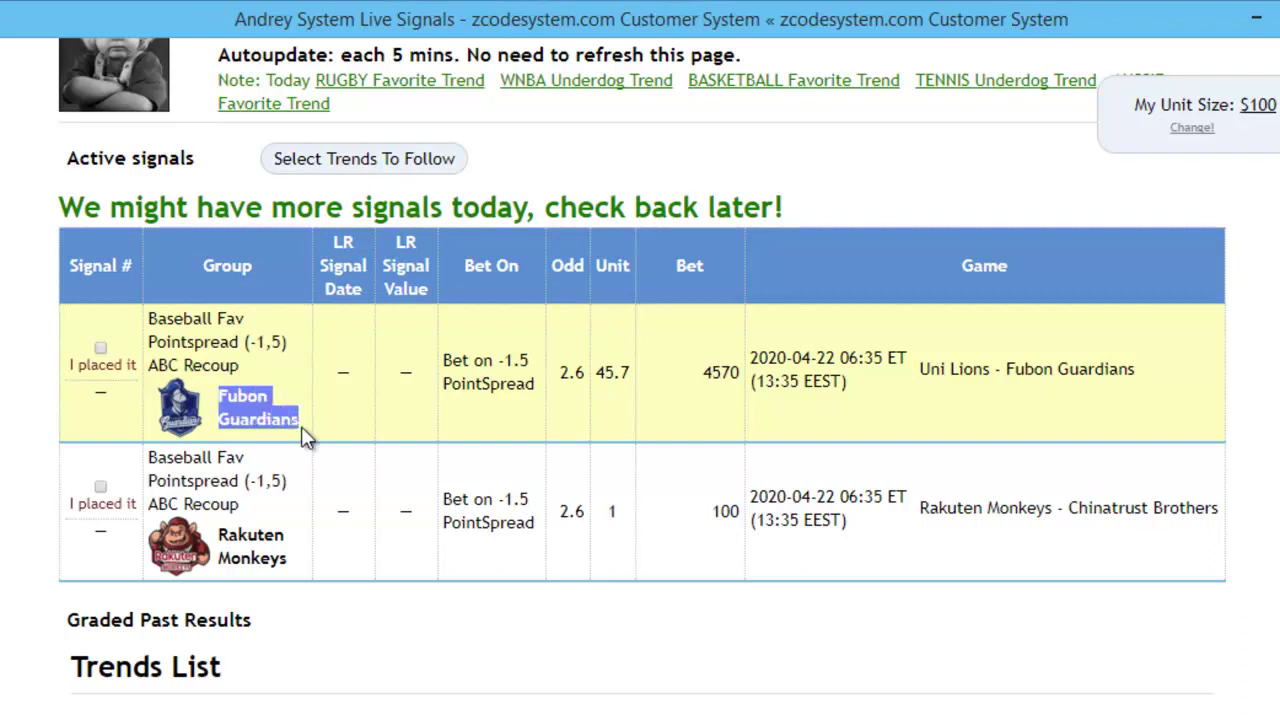
{"action": "left_click", "coordinate": [288, 406]}
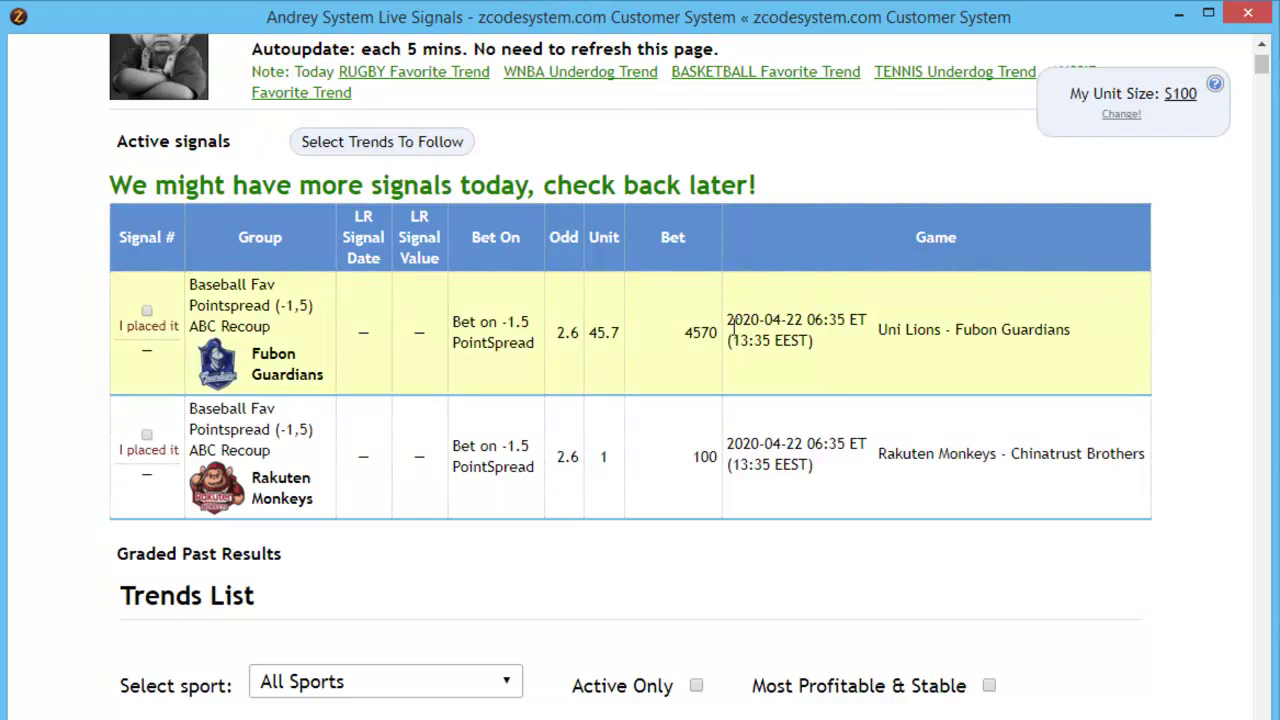
{"action": "left_click_drag", "start_coordinate": [731, 325], "coordinate": [902, 362]}
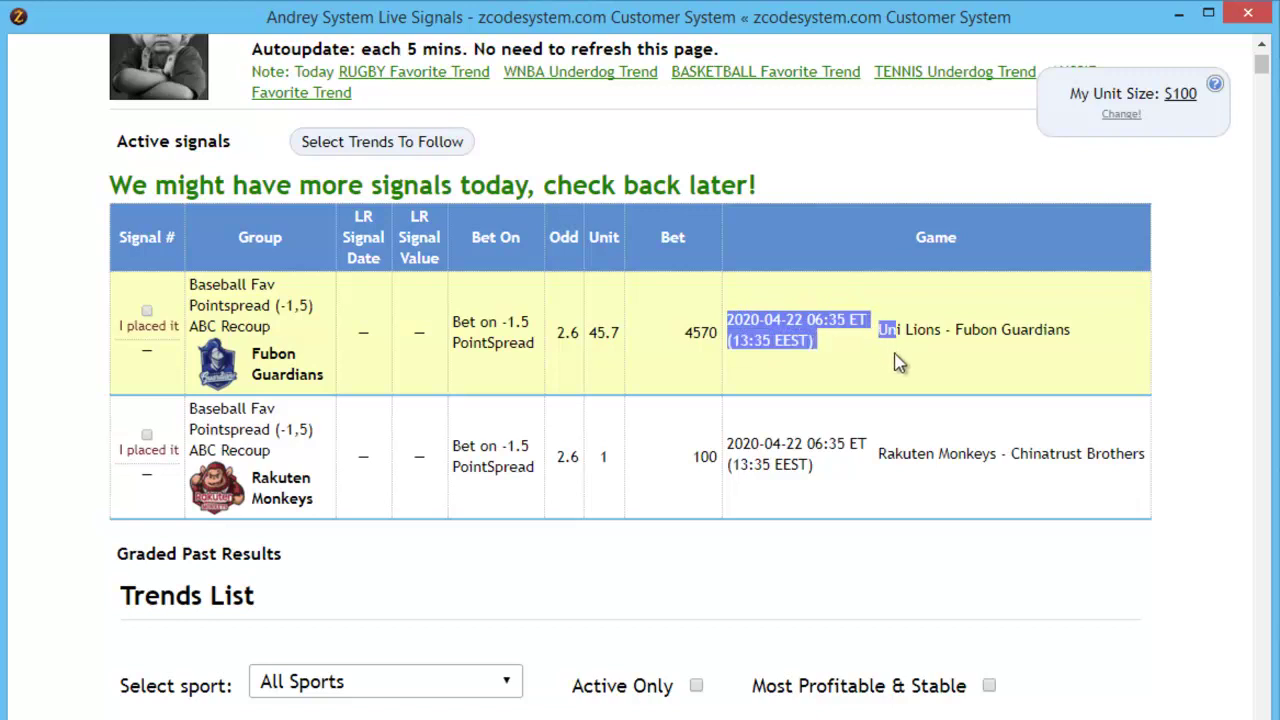
{"action": "left_click", "coordinate": [922, 360]}
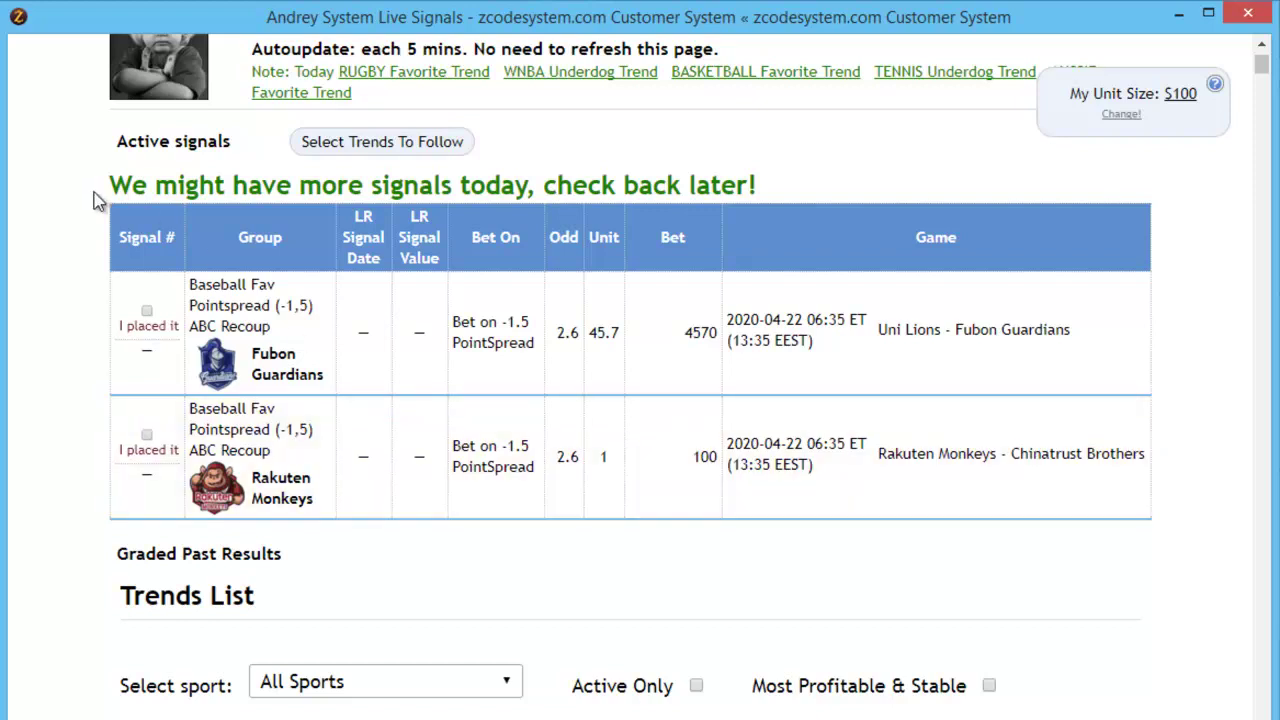
{"action": "left_click_drag", "start_coordinate": [108, 185], "coordinate": [842, 193]}
{"action": "left_click", "coordinate": [842, 193]}
Look over the Trends List under Graded Past Results and the sports offered for filtering it.
{"action": "scroll", "coordinate": [677, 547], "scroll_direction": "down", "scroll_amount": 1}
{"action": "scroll", "coordinate": [676, 542], "scroll_direction": "down", "scroll_amount": 3}
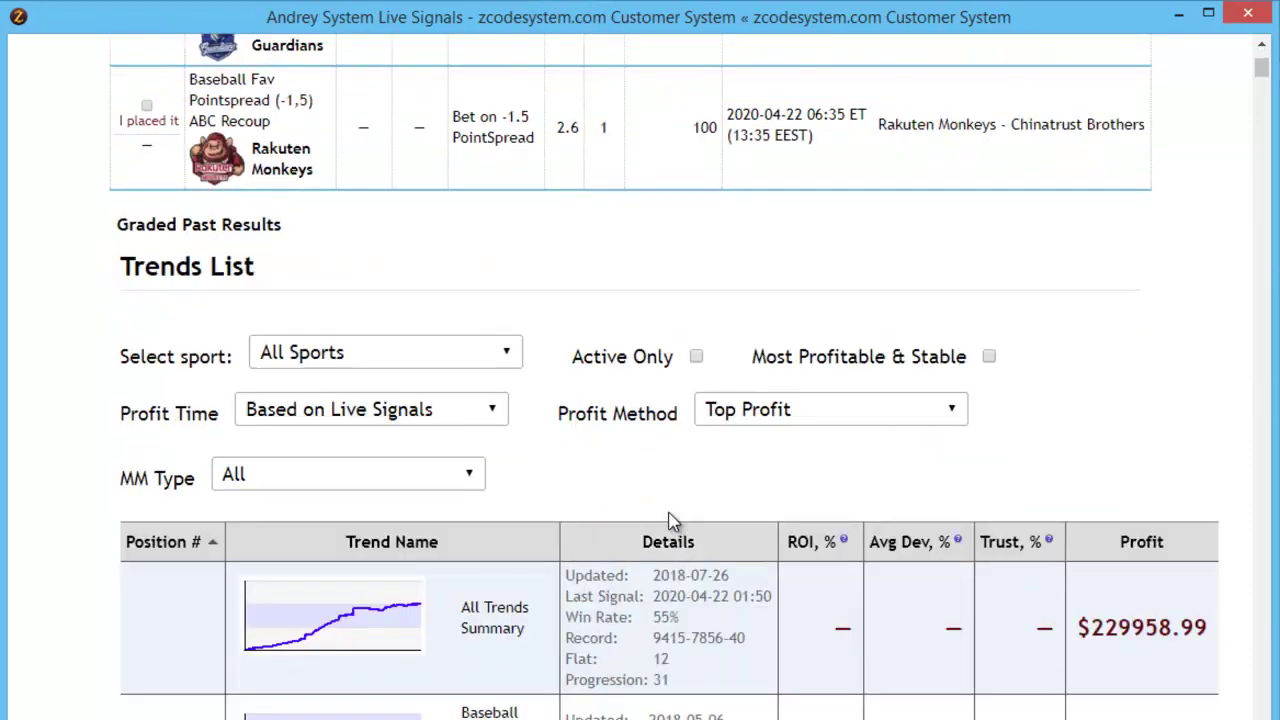
{"action": "scroll", "coordinate": [488, 262], "scroll_direction": "down", "scroll_amount": 1}
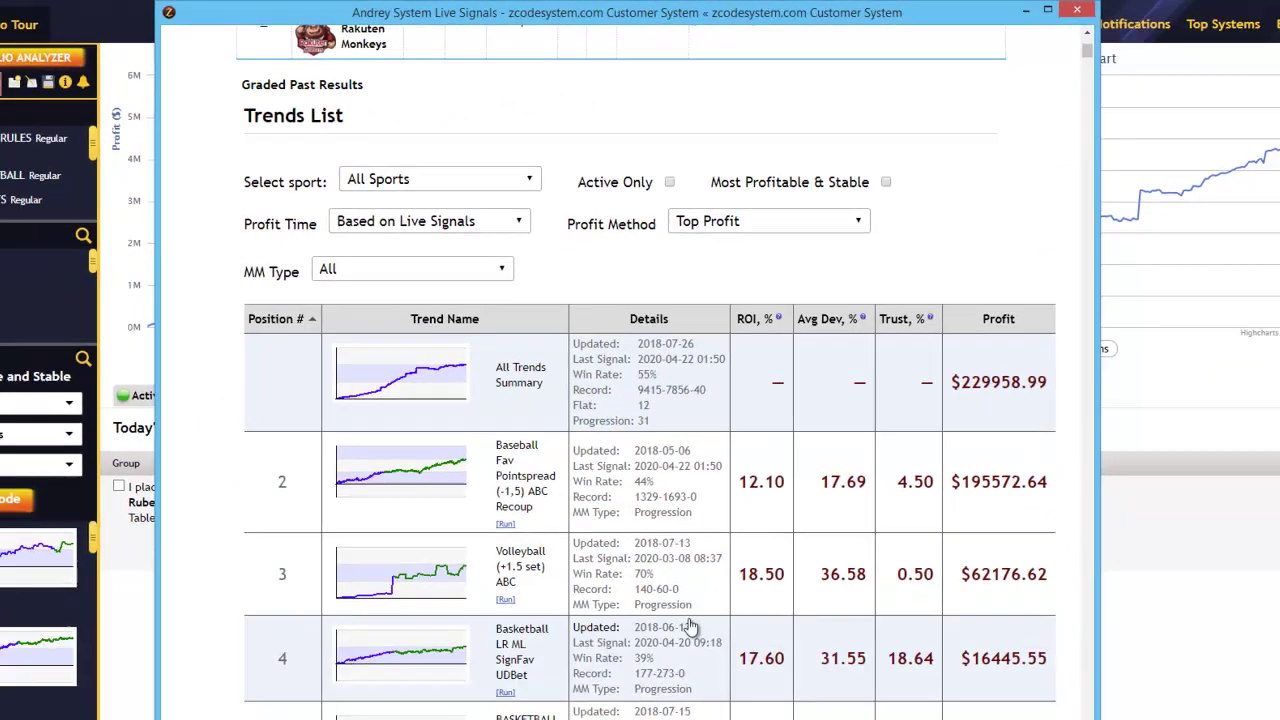
{"action": "scroll", "coordinate": [640, 322], "scroll_direction": "down", "scroll_amount": 1}
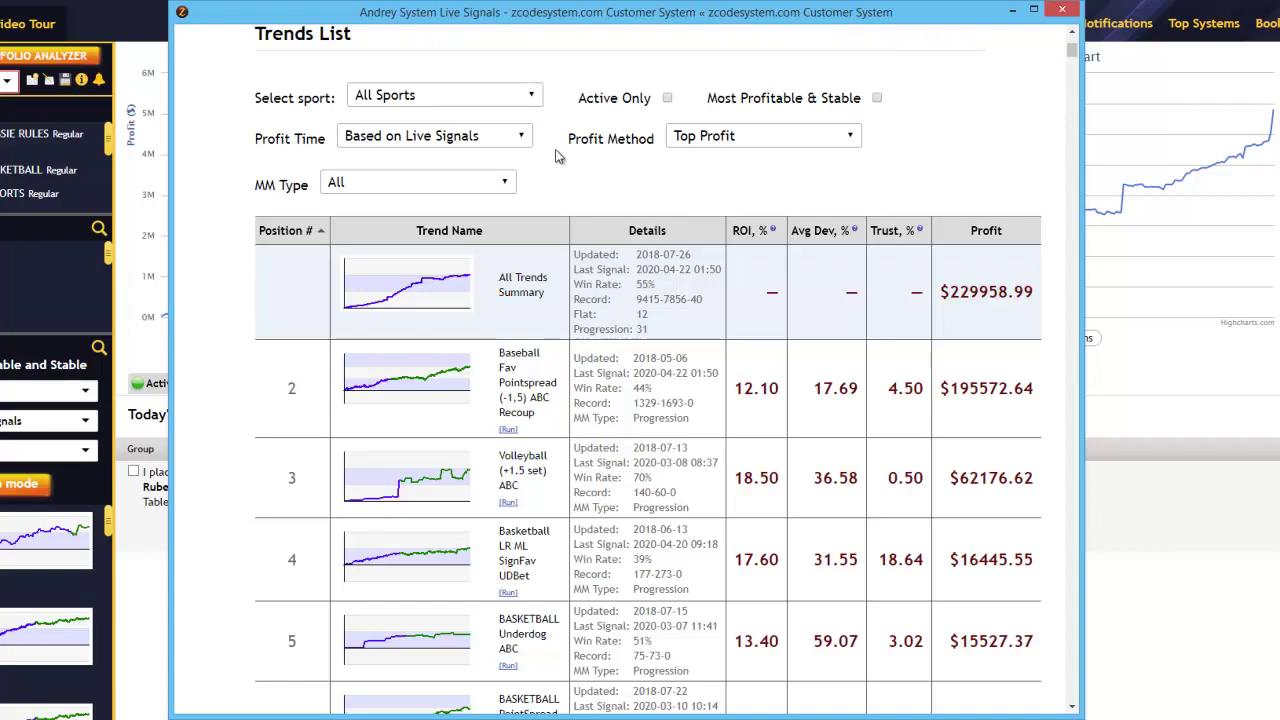
{"action": "left_click", "coordinate": [532, 98]}
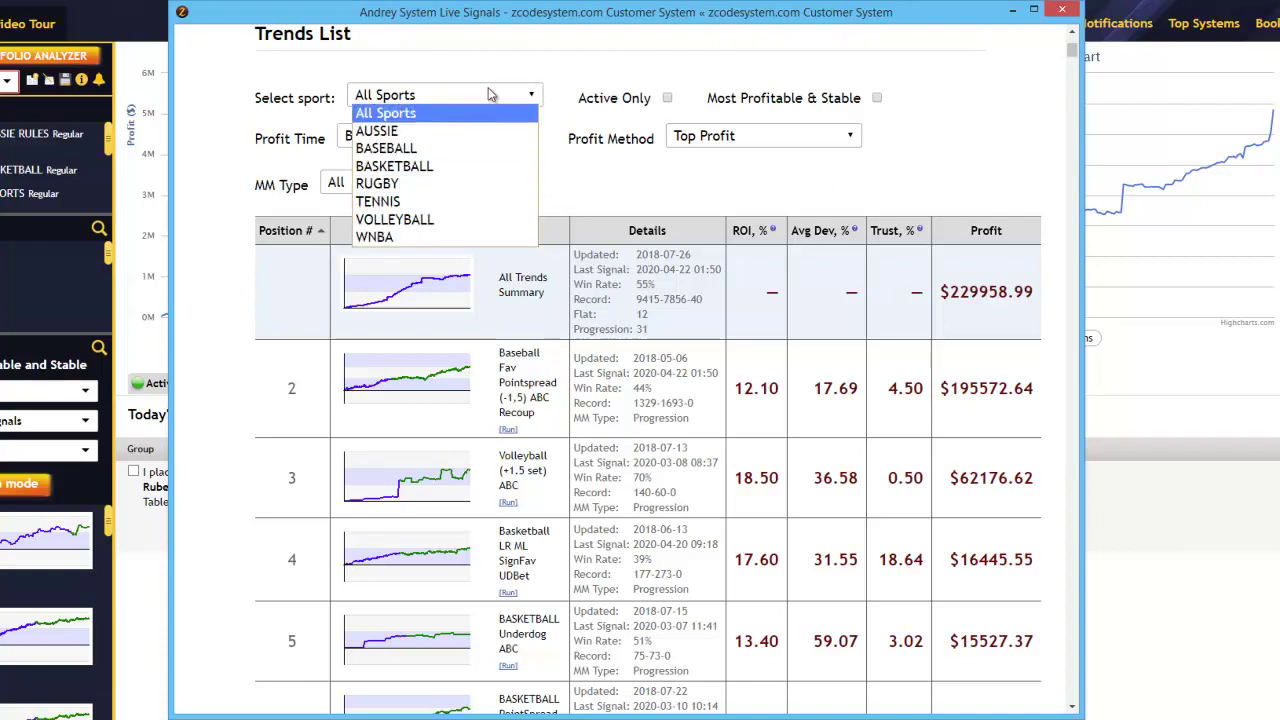
{"action": "left_click", "coordinate": [502, 66]}
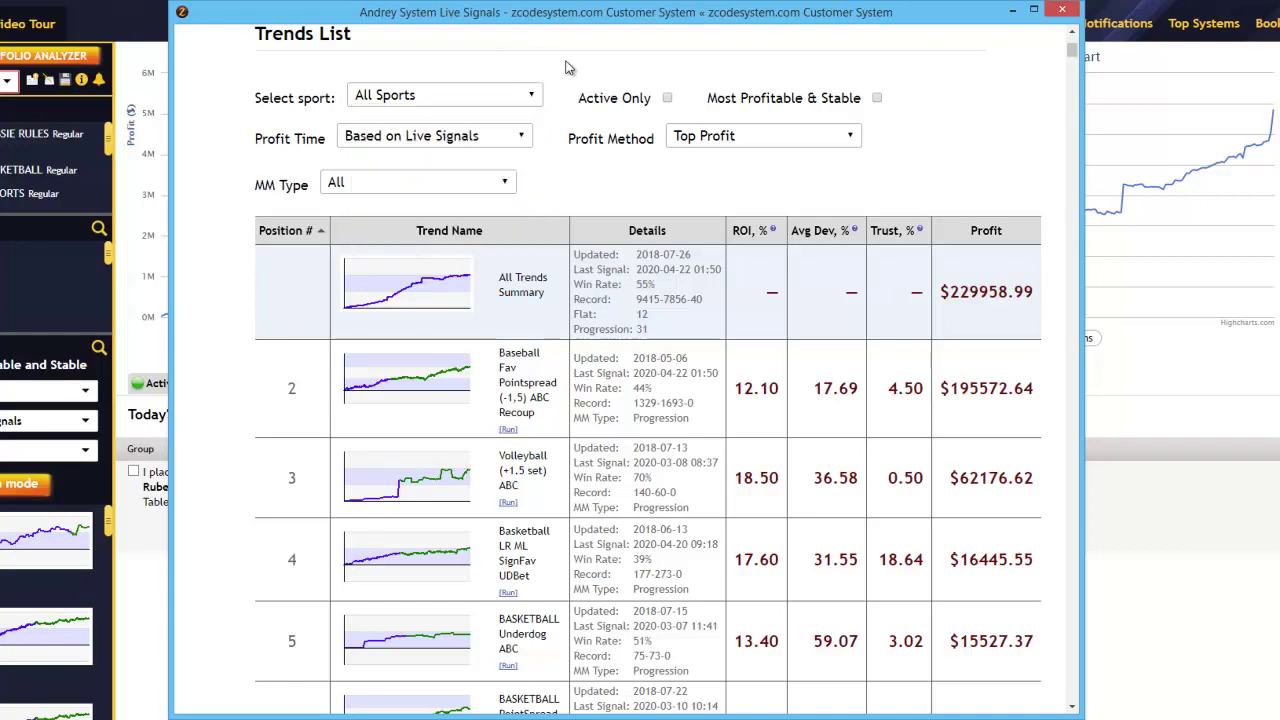
Try the Active Only and Most Profitable & Stable filters on the Trends List and clear both.
{"action": "left_click", "coordinate": [667, 98]}
{"action": "left_click", "coordinate": [877, 98]}
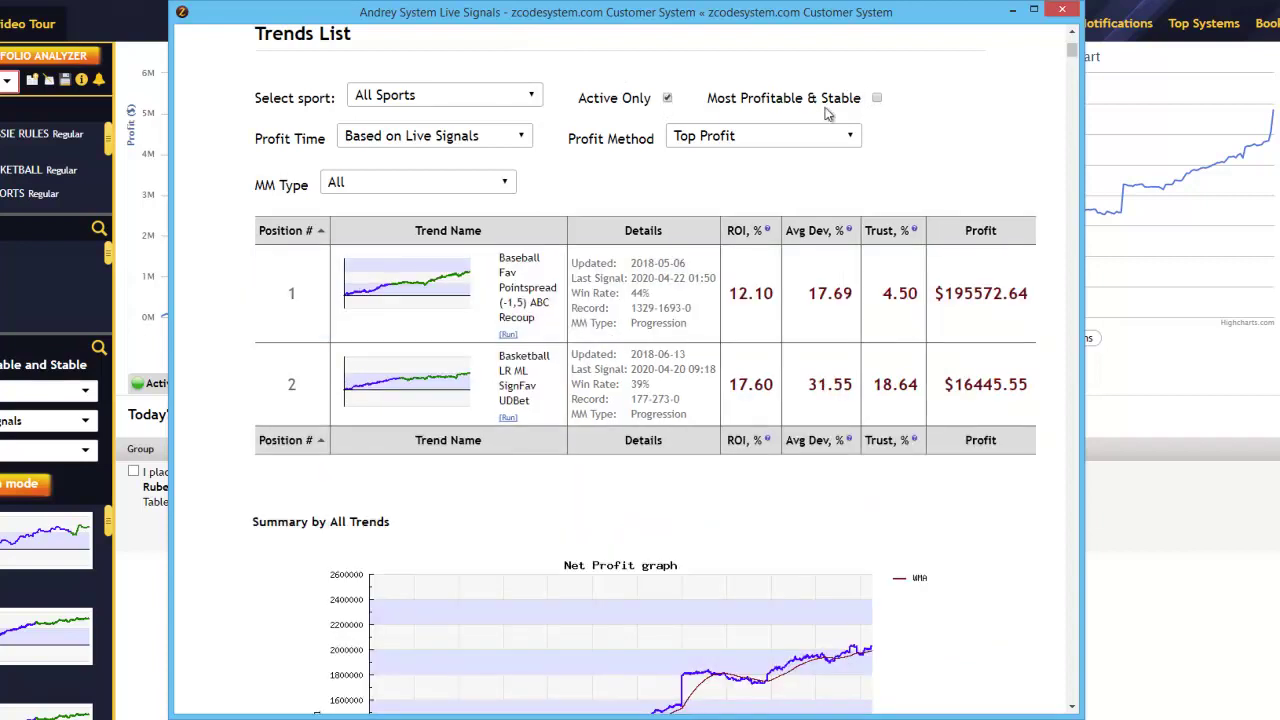
{"action": "left_click", "coordinate": [668, 98]}
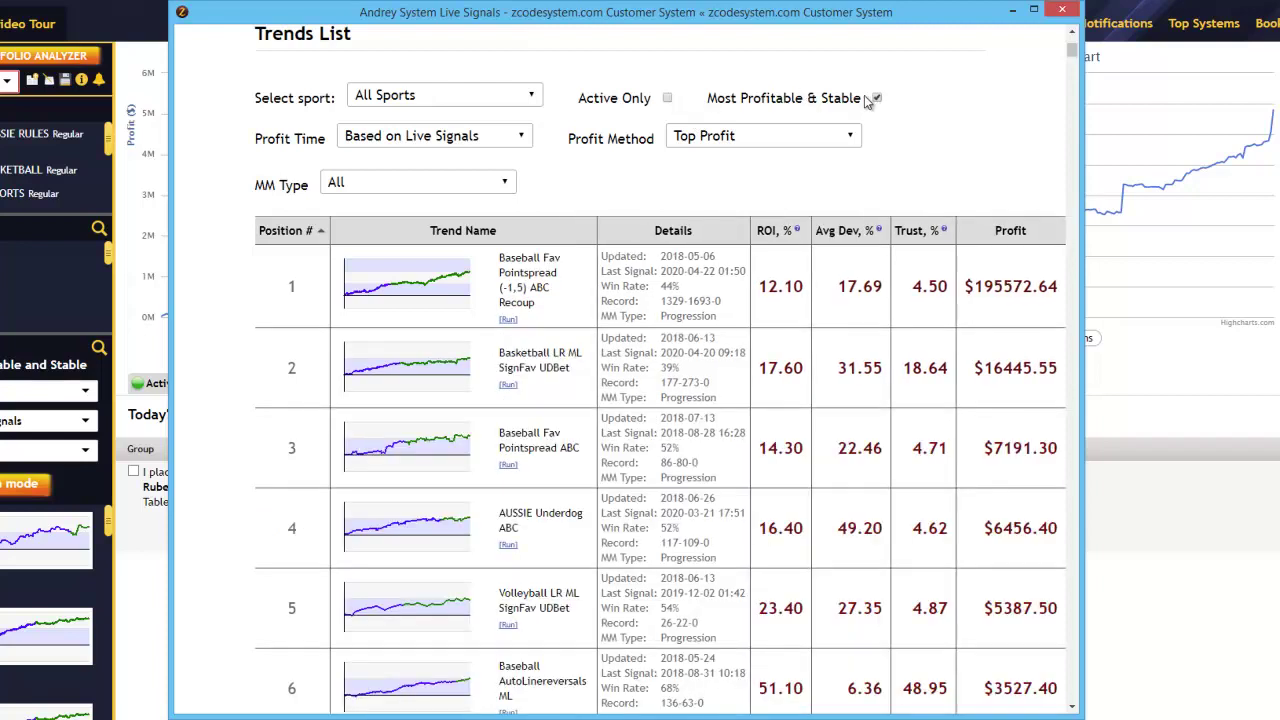
{"action": "left_click", "coordinate": [875, 98]}
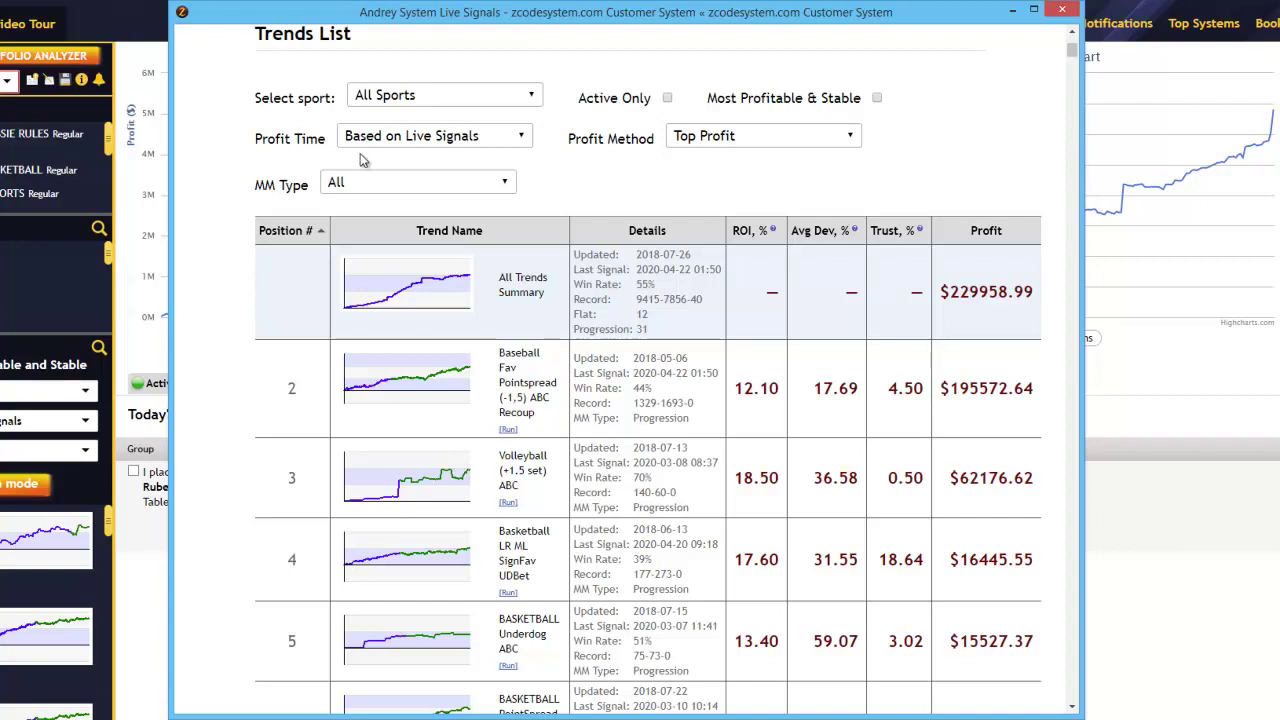
Review the Profit Time, Profit Method and MM Type options, keeping Based on Live Signals, Top Profit and All.
{"action": "left_click", "coordinate": [520, 140]}
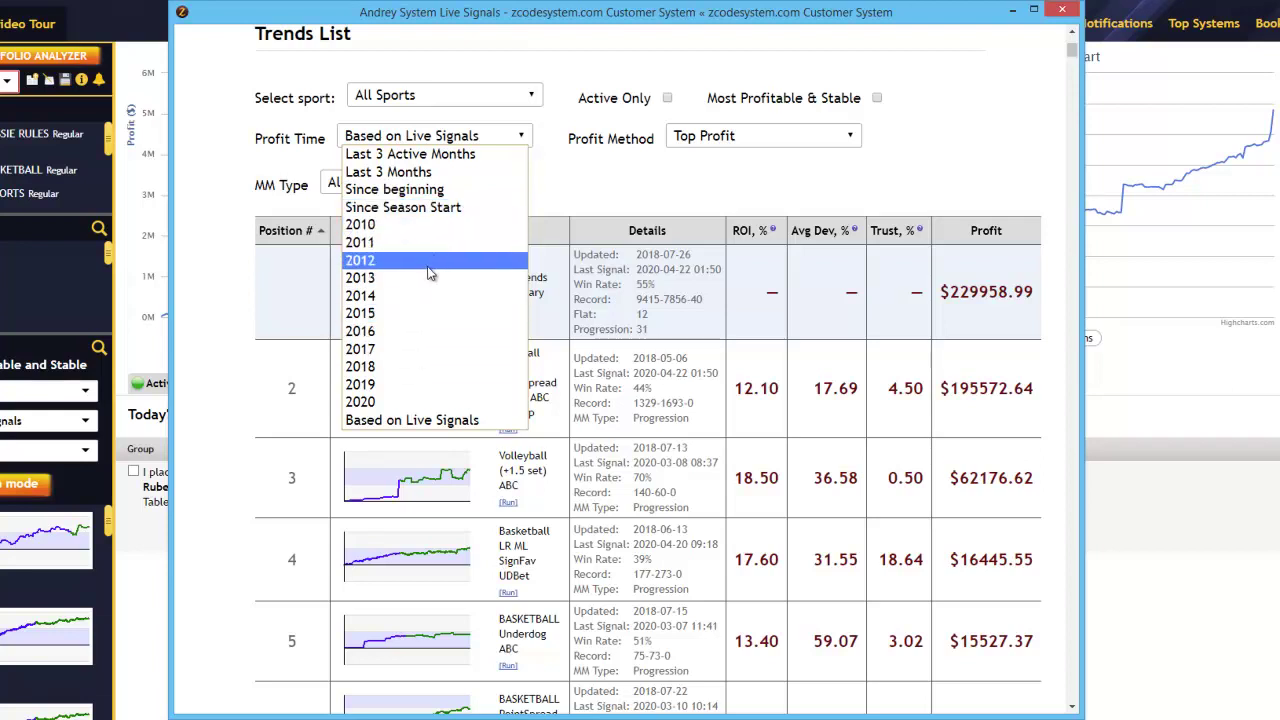
{"action": "left_click", "coordinate": [487, 422]}
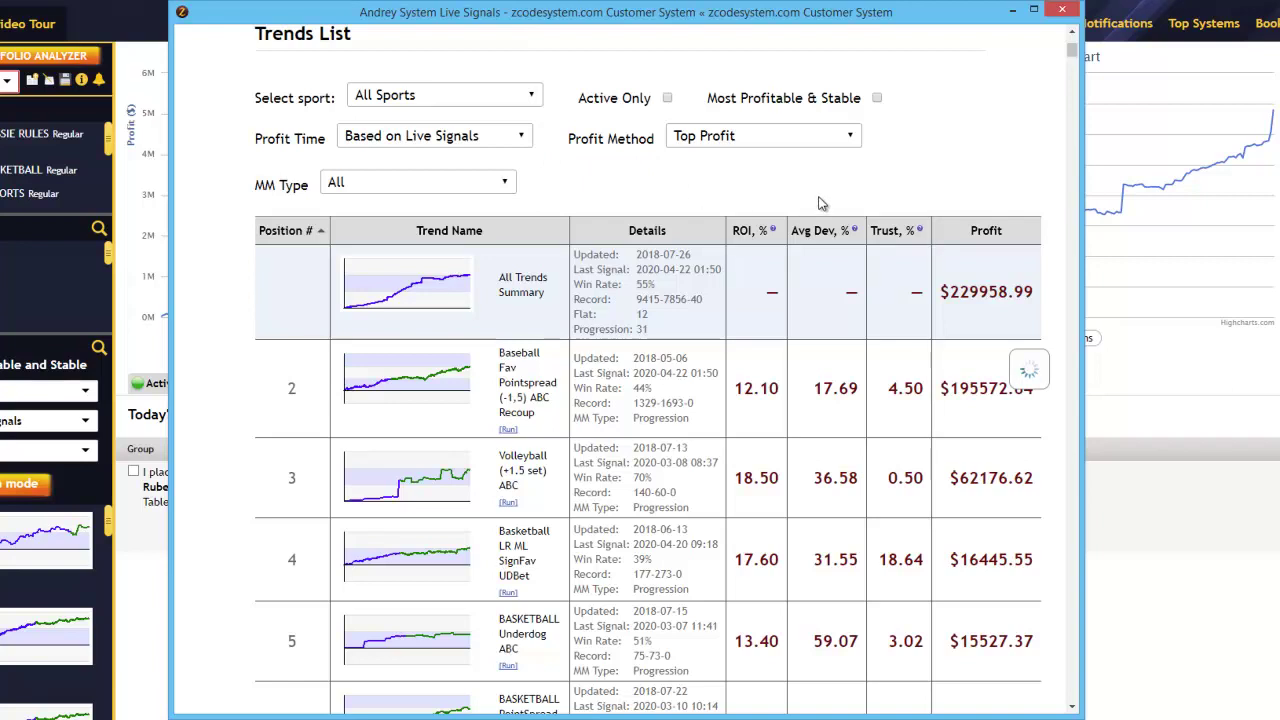
{"action": "left_click", "coordinate": [851, 140]}
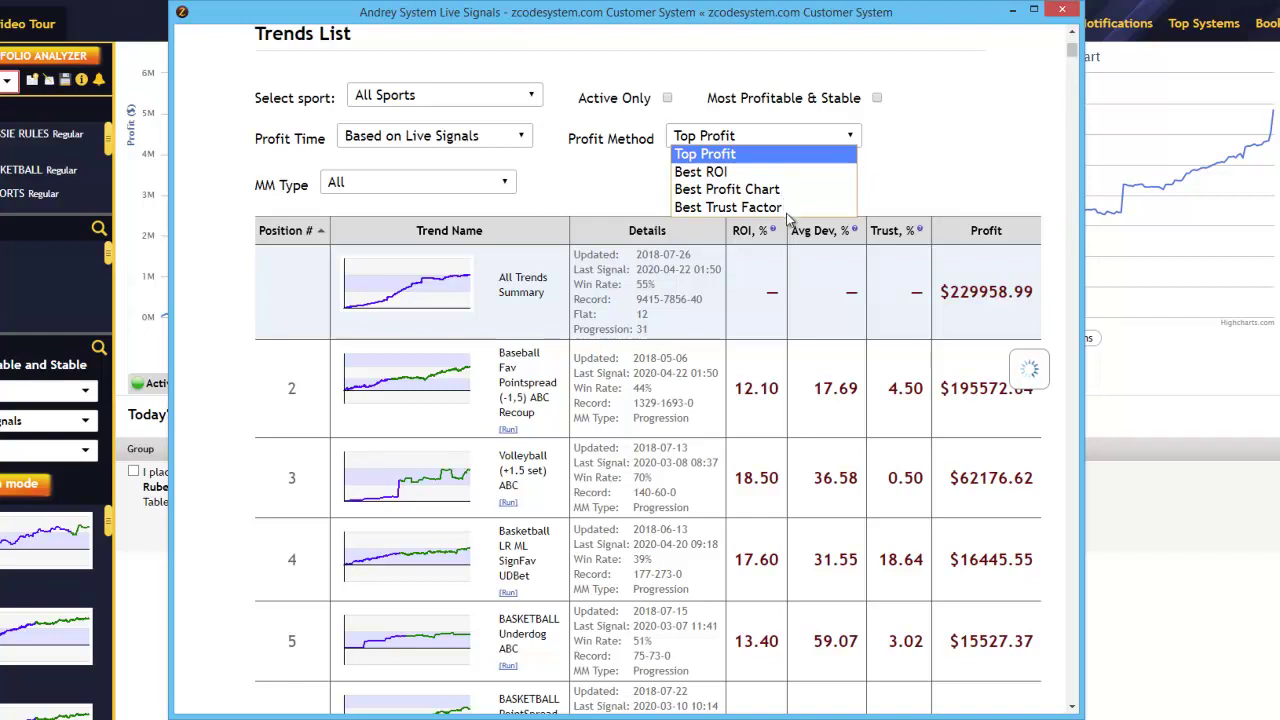
{"action": "left_click", "coordinate": [876, 155]}
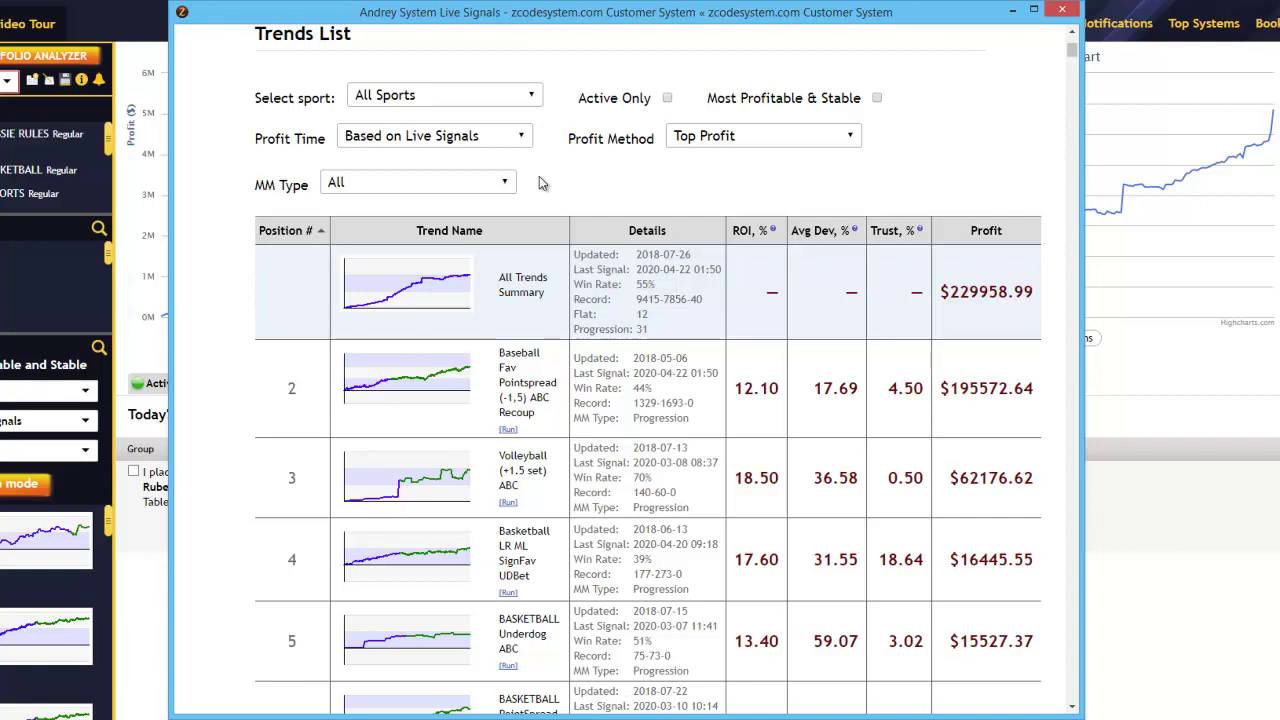
{"action": "left_click", "coordinate": [506, 186]}
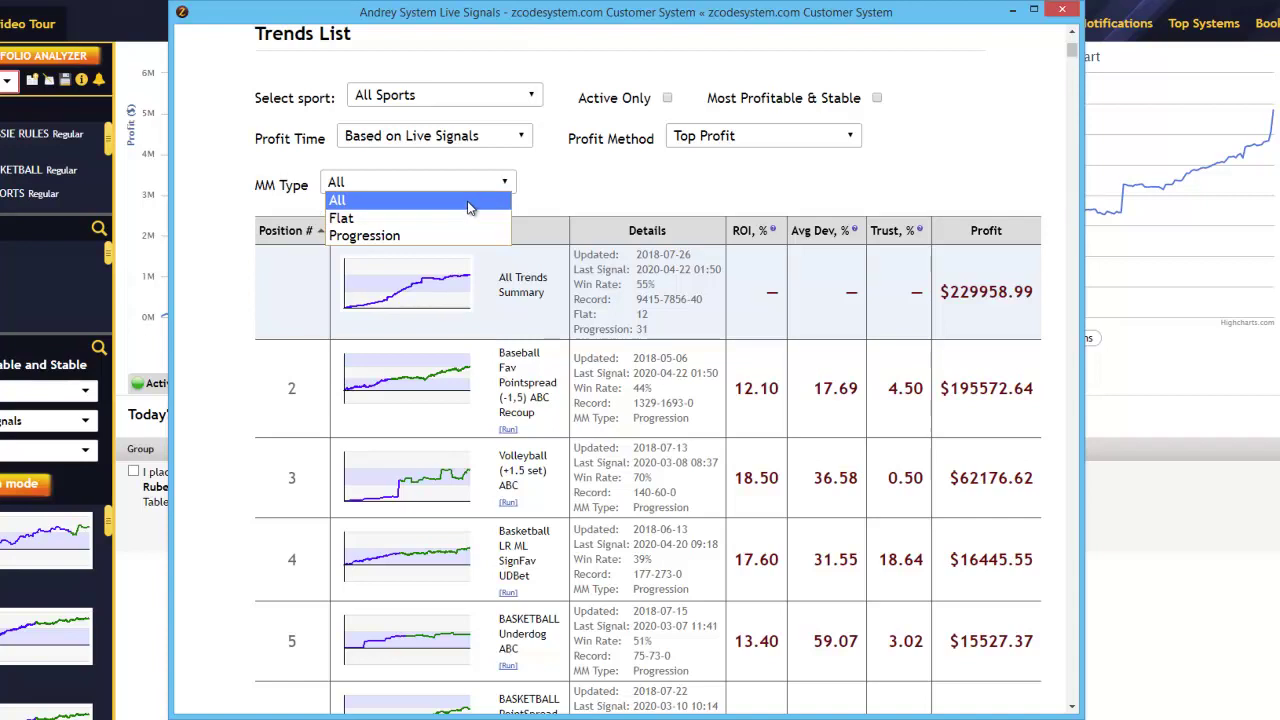
{"action": "left_click", "coordinate": [470, 207]}
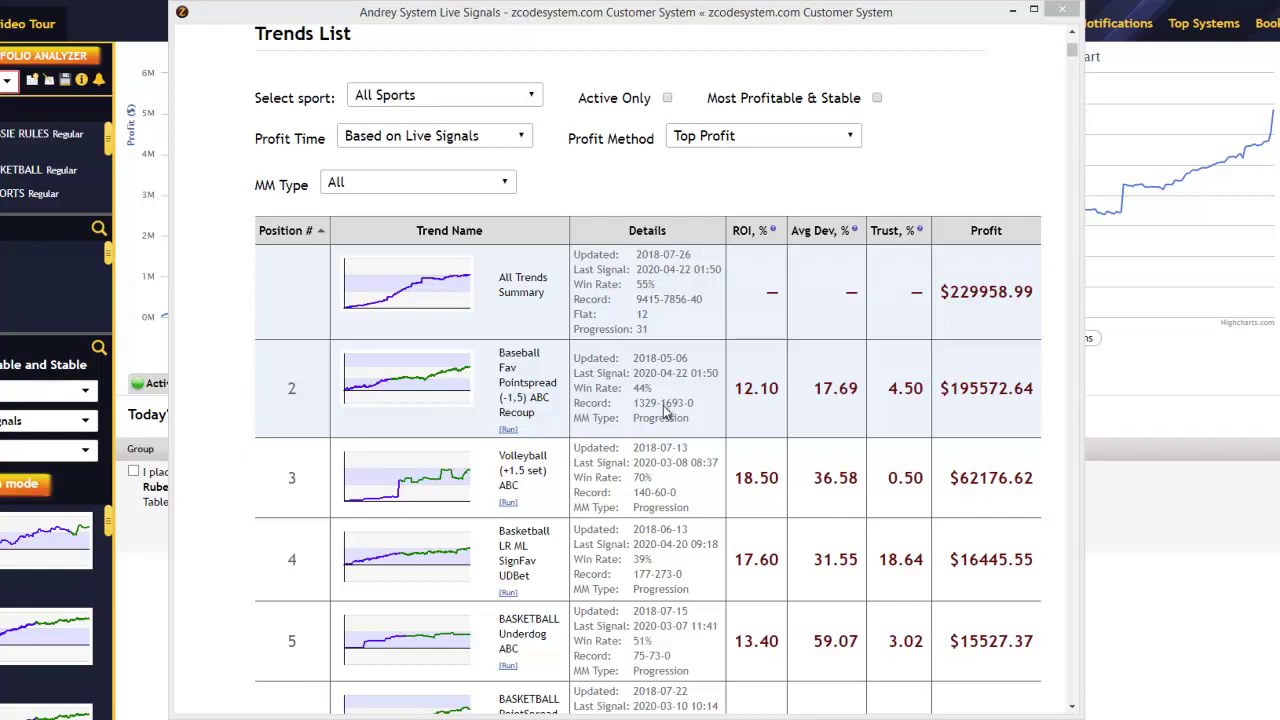
Examine the remaining listed trends, and the profit graphs and past bet results of Baseball Fav Pointspread (-1,5) ABC Recoup.
{"action": "scroll", "coordinate": [676, 372], "scroll_direction": "down", "scroll_amount": 2}
{"action": "scroll", "coordinate": [676, 372], "scroll_direction": "down", "scroll_amount": 4}
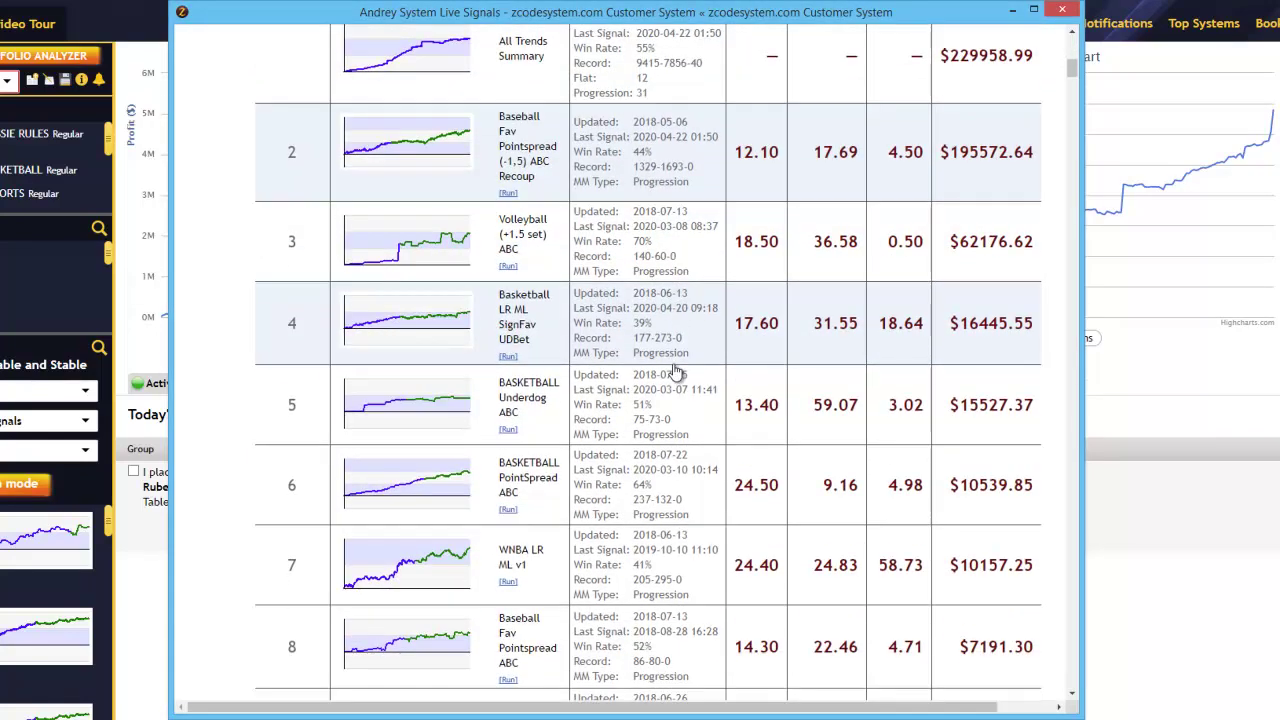
{"action": "scroll", "coordinate": [685, 375], "scroll_direction": "down", "scroll_amount": 5}
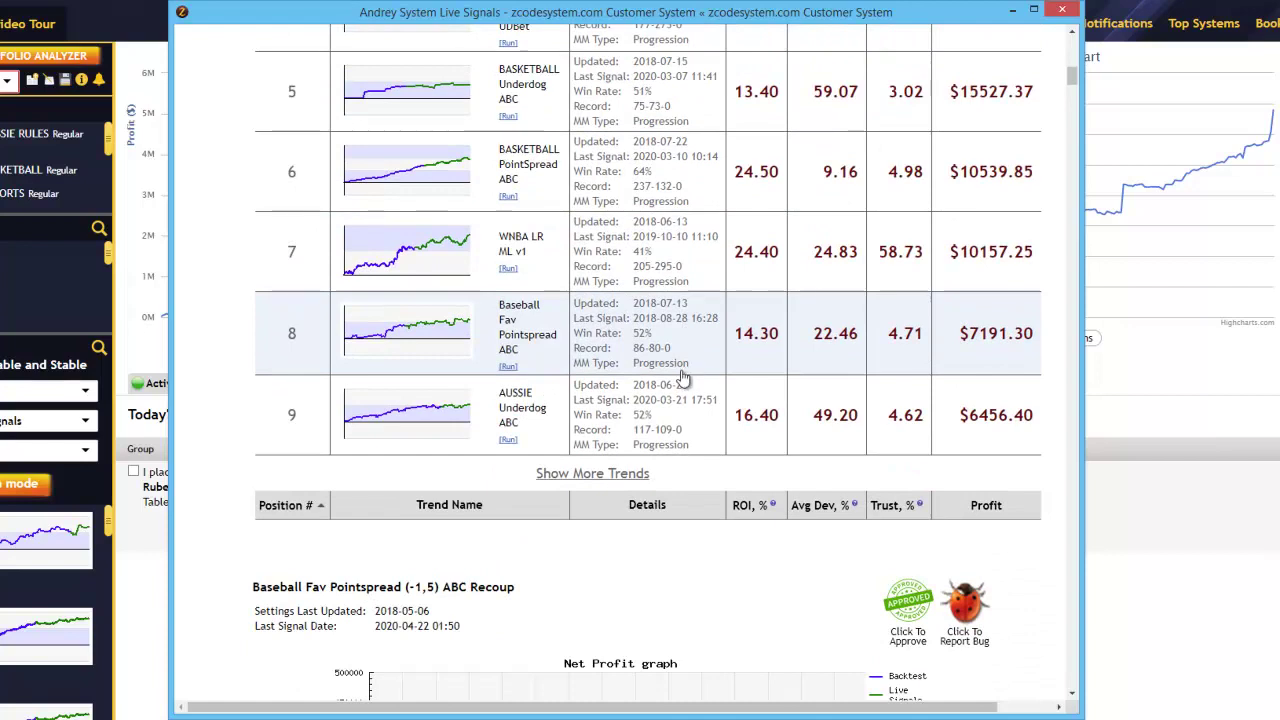
{"action": "scroll", "coordinate": [697, 299], "scroll_direction": "down", "scroll_amount": 2}
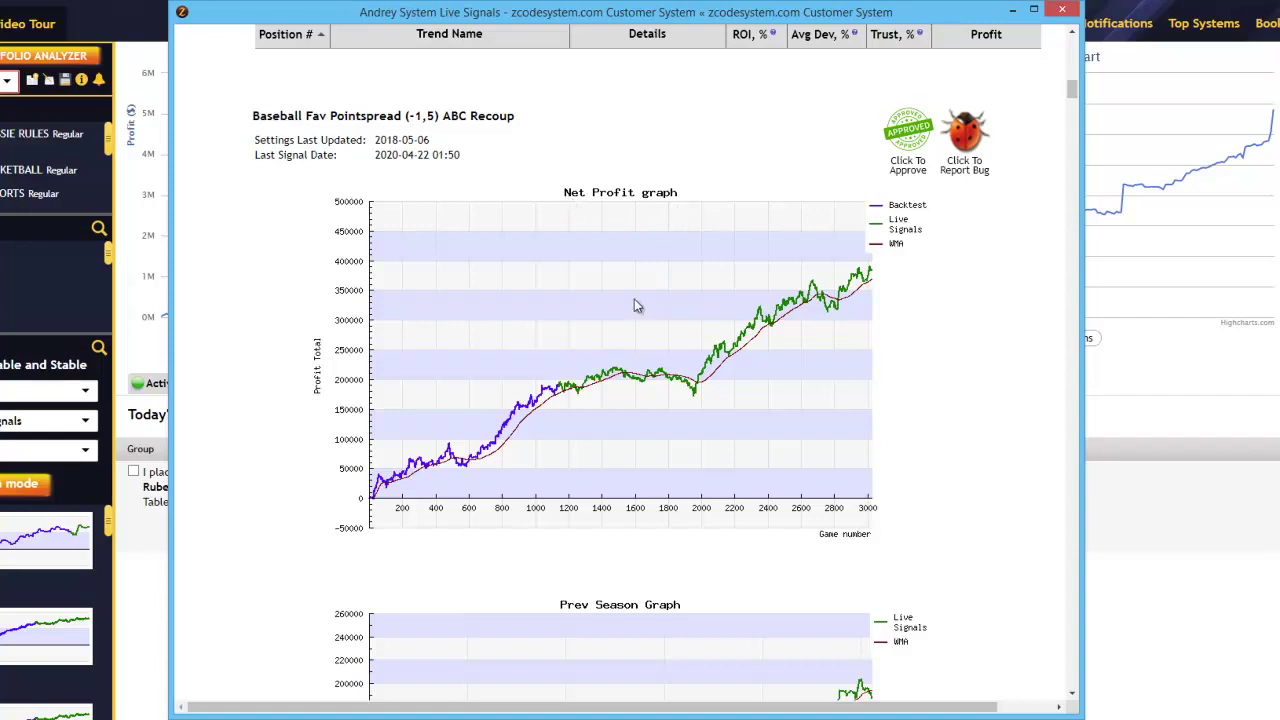
{"action": "scroll", "coordinate": [638, 312], "scroll_direction": "down", "scroll_amount": 1}
{"action": "scroll", "coordinate": [640, 358], "scroll_direction": "down", "scroll_amount": 3}
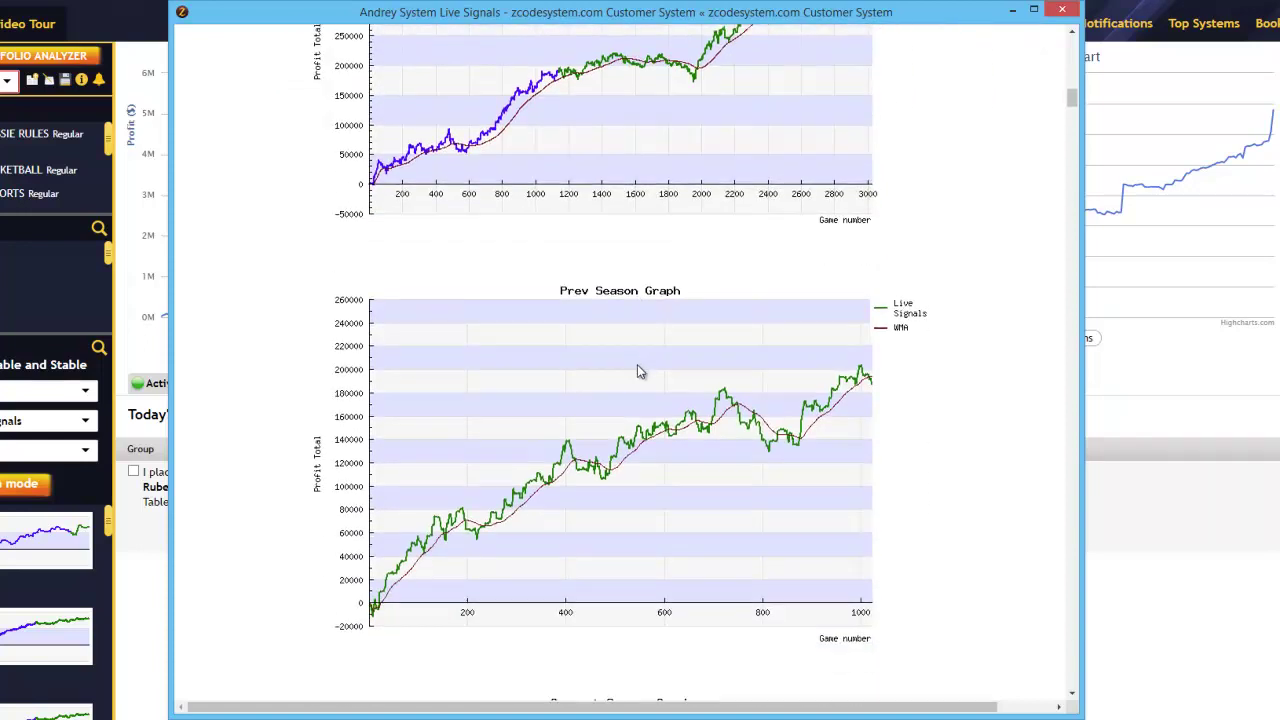
{"action": "scroll", "coordinate": [640, 371], "scroll_direction": "down", "scroll_amount": 4}
{"action": "scroll", "coordinate": [638, 389], "scroll_direction": "down", "scroll_amount": 8}
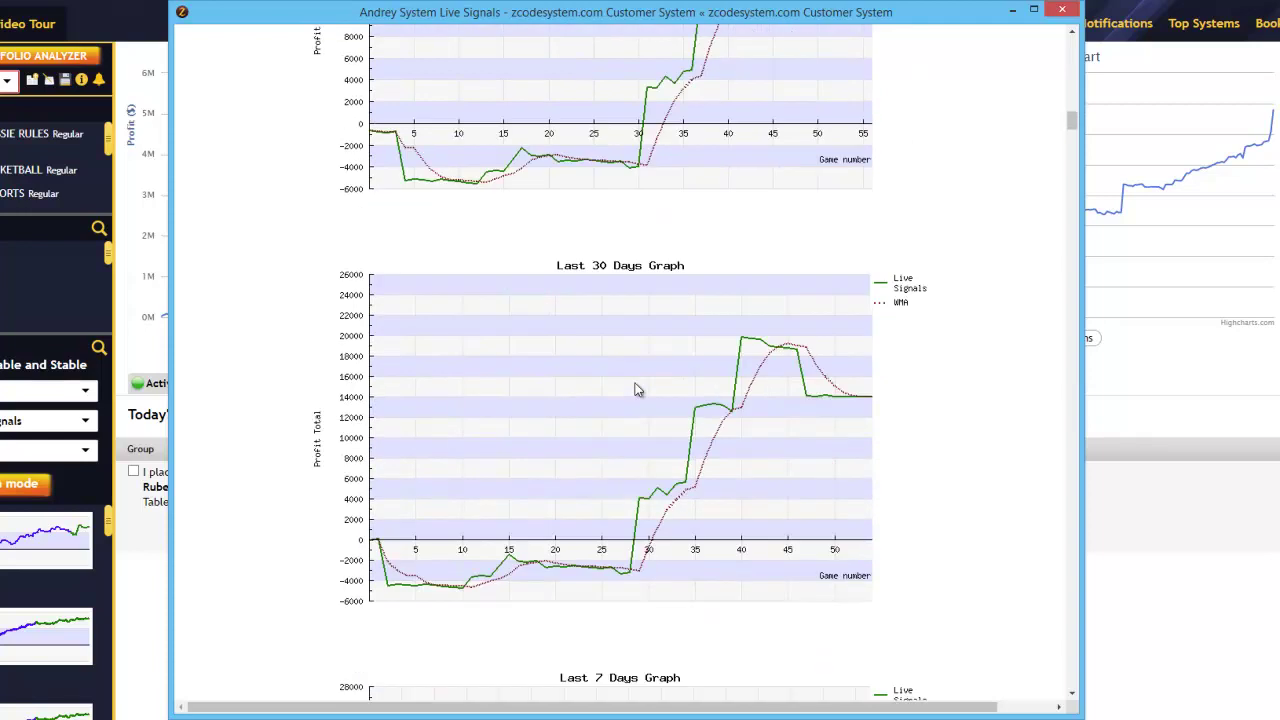
{"action": "scroll", "coordinate": [611, 354], "scroll_direction": "down", "scroll_amount": 7}
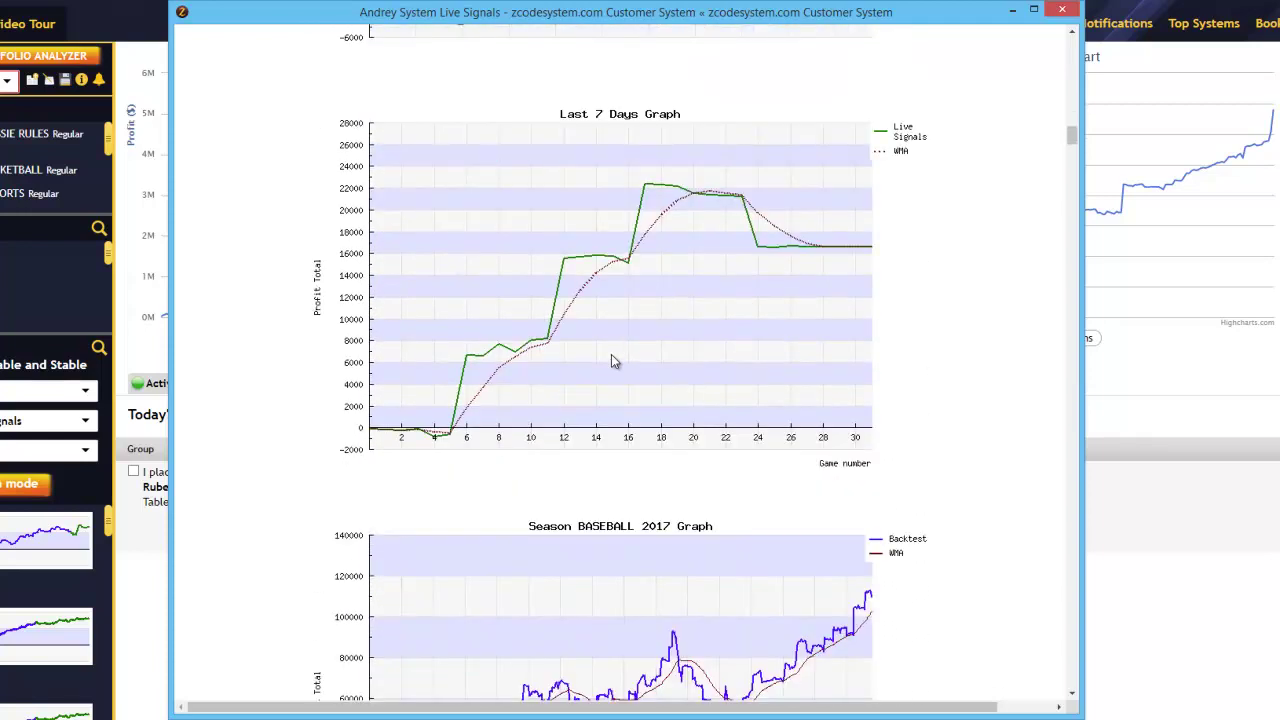
{"action": "scroll", "coordinate": [626, 368], "scroll_direction": "down", "scroll_amount": 10}
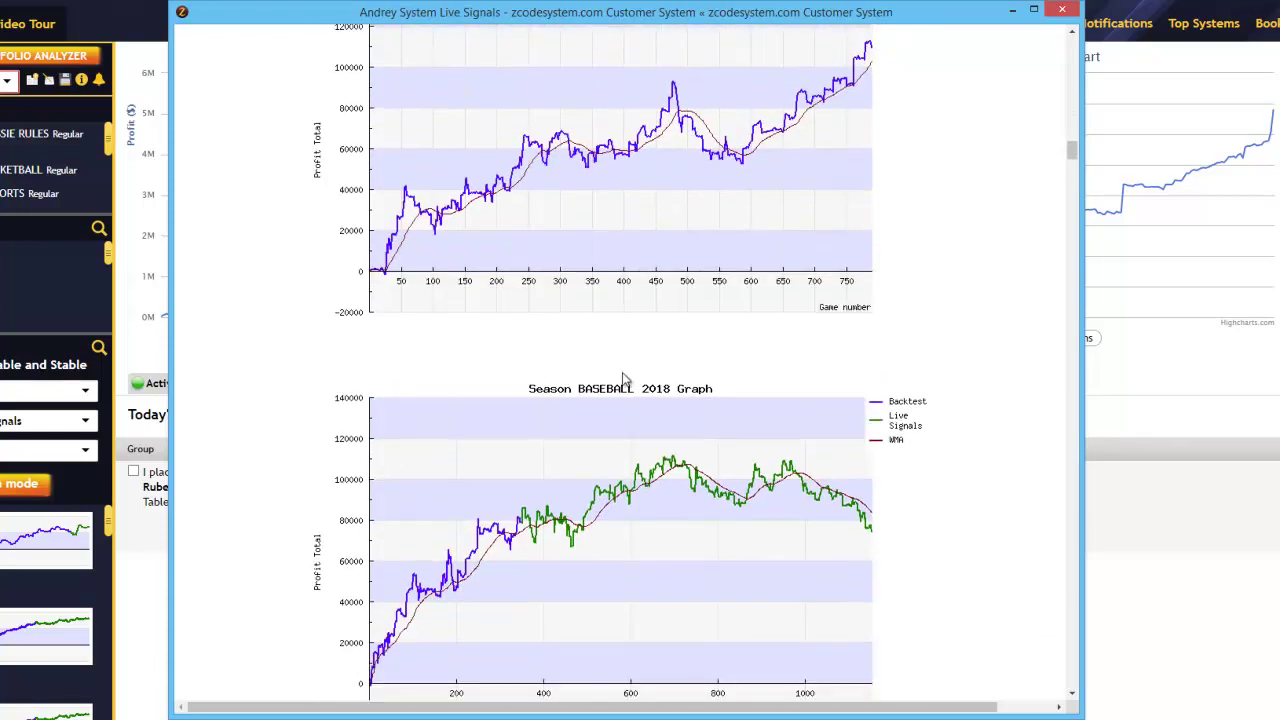
{"action": "scroll", "coordinate": [648, 440], "scroll_direction": "down", "scroll_amount": 3}
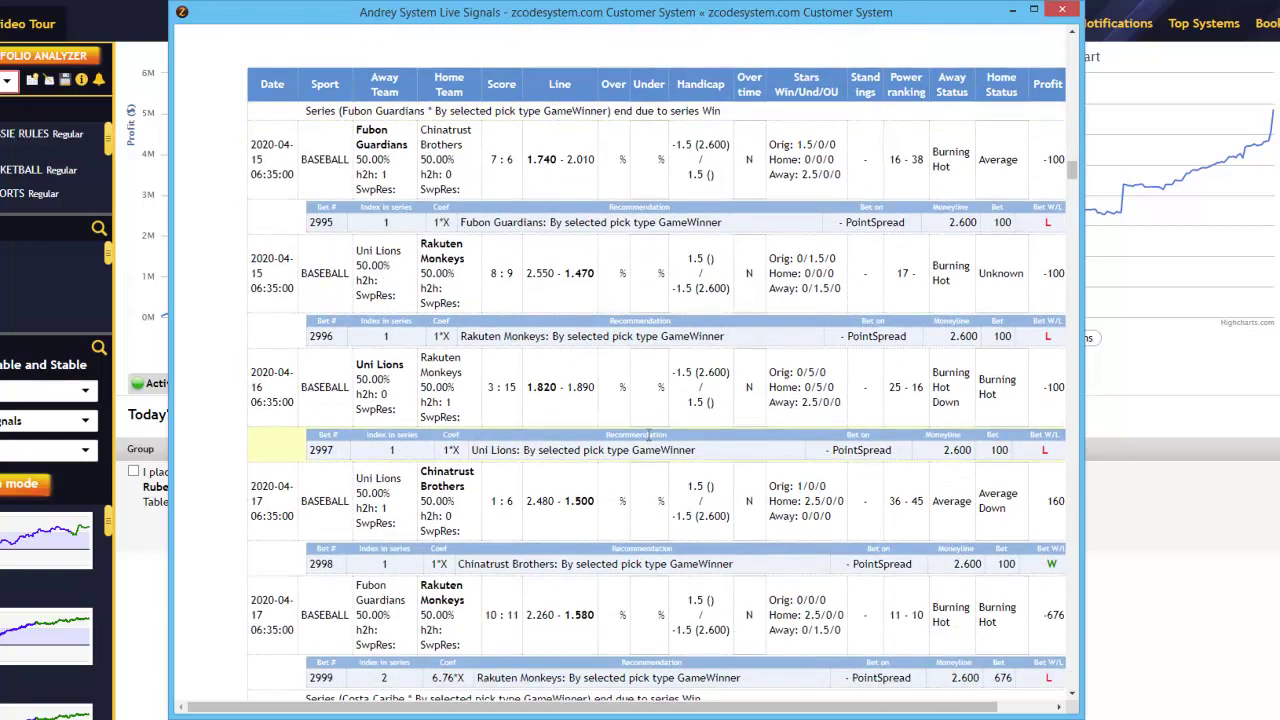
Examine the remaining bet results, profit graphs and performance tables of the trend, and close the Andrey System Live Signals window.
{"action": "scroll", "coordinate": [650, 435], "scroll_direction": "down", "scroll_amount": 2}
{"action": "scroll", "coordinate": [648, 445], "scroll_direction": "down", "scroll_amount": 1}
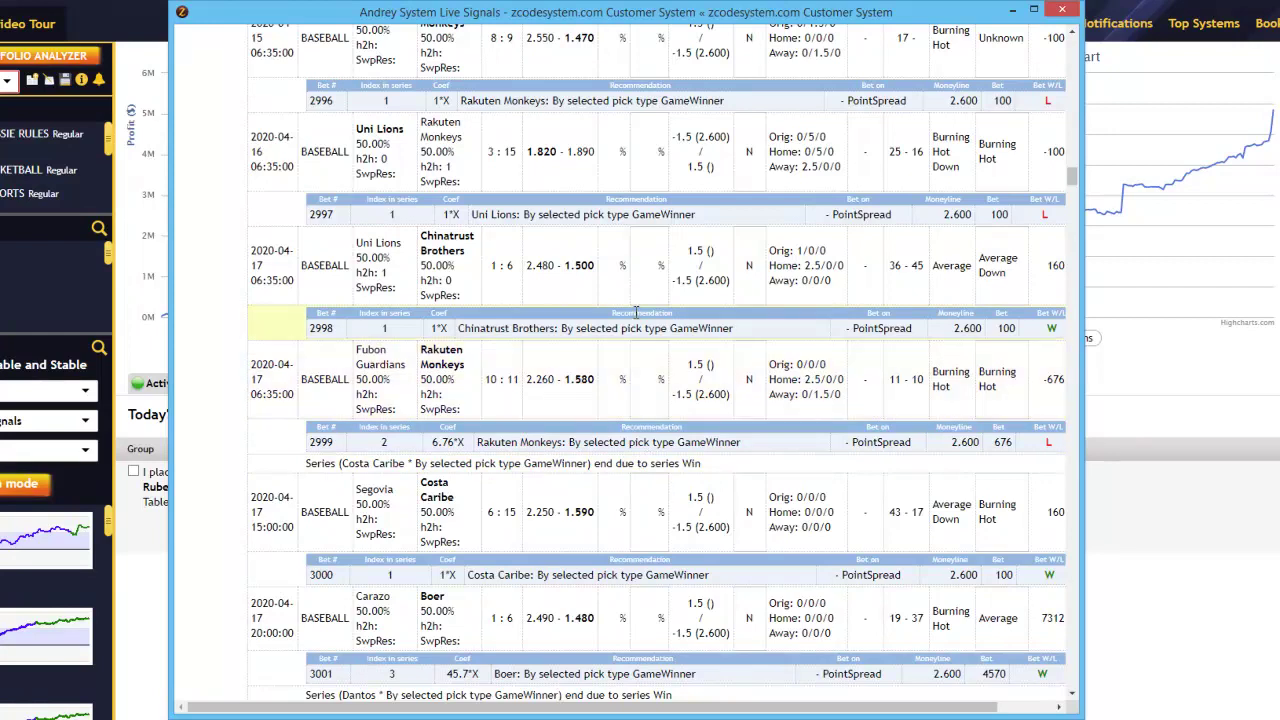
{"action": "scroll", "coordinate": [626, 350], "scroll_direction": "down", "scroll_amount": 8}
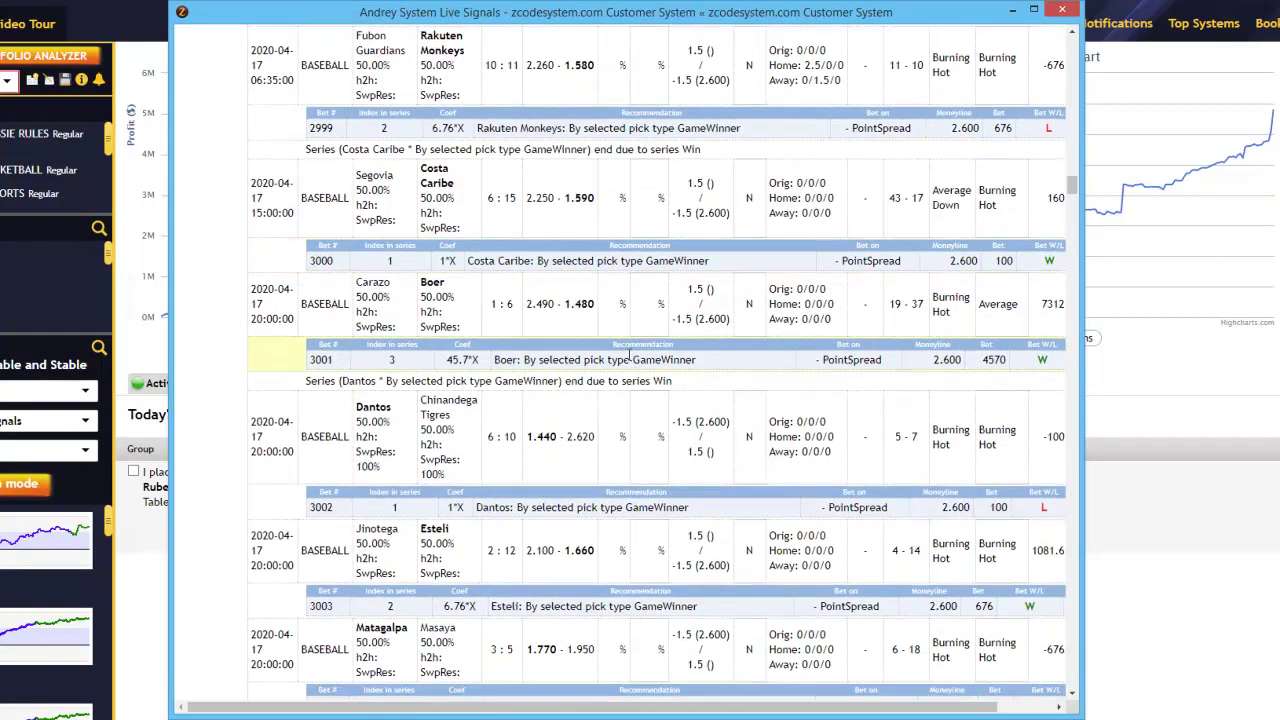
{"action": "scroll", "coordinate": [618, 365], "scroll_direction": "down", "scroll_amount": 3}
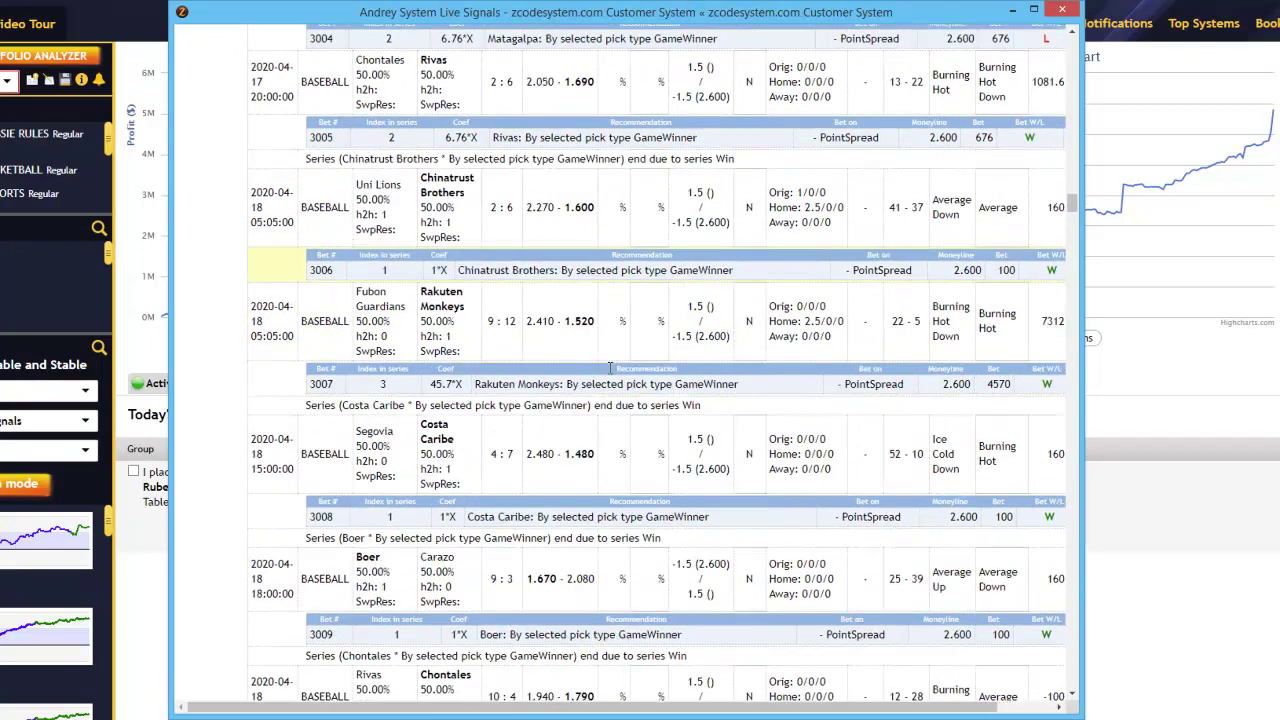
{"action": "scroll", "coordinate": [609, 369], "scroll_direction": "down", "scroll_amount": 12}
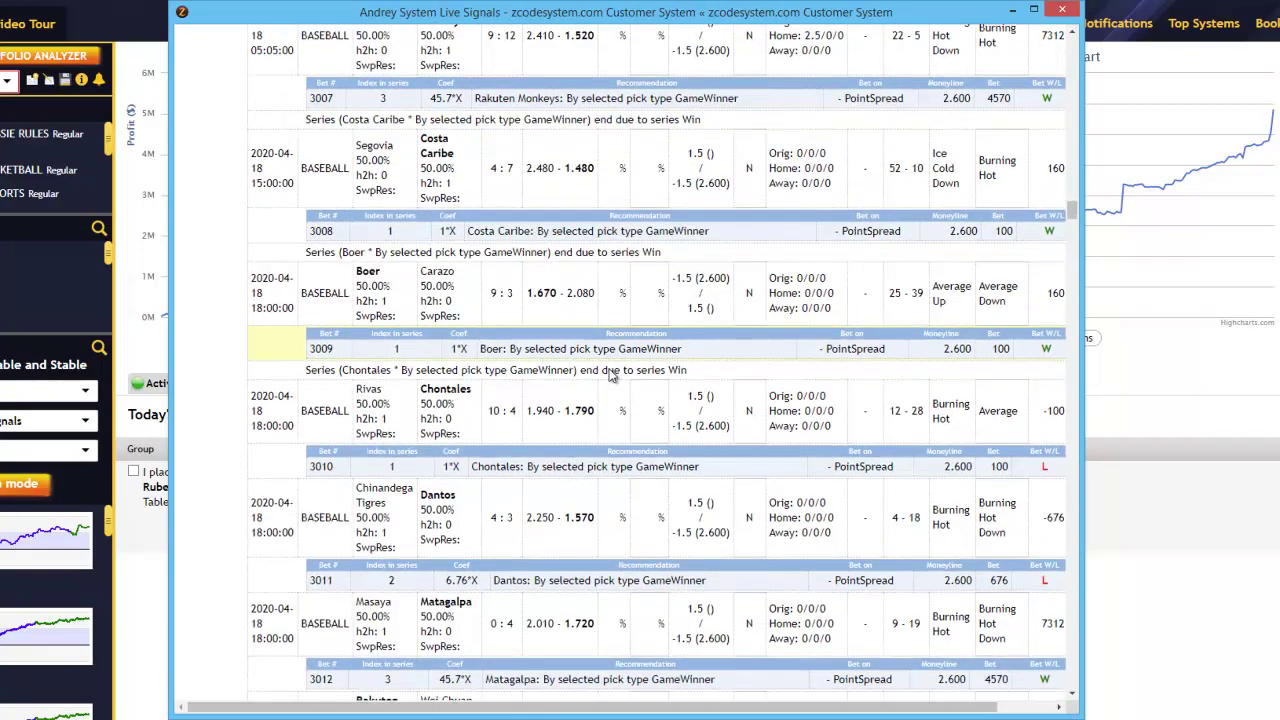
{"action": "scroll", "coordinate": [686, 248], "scroll_direction": "down", "scroll_amount": 3}
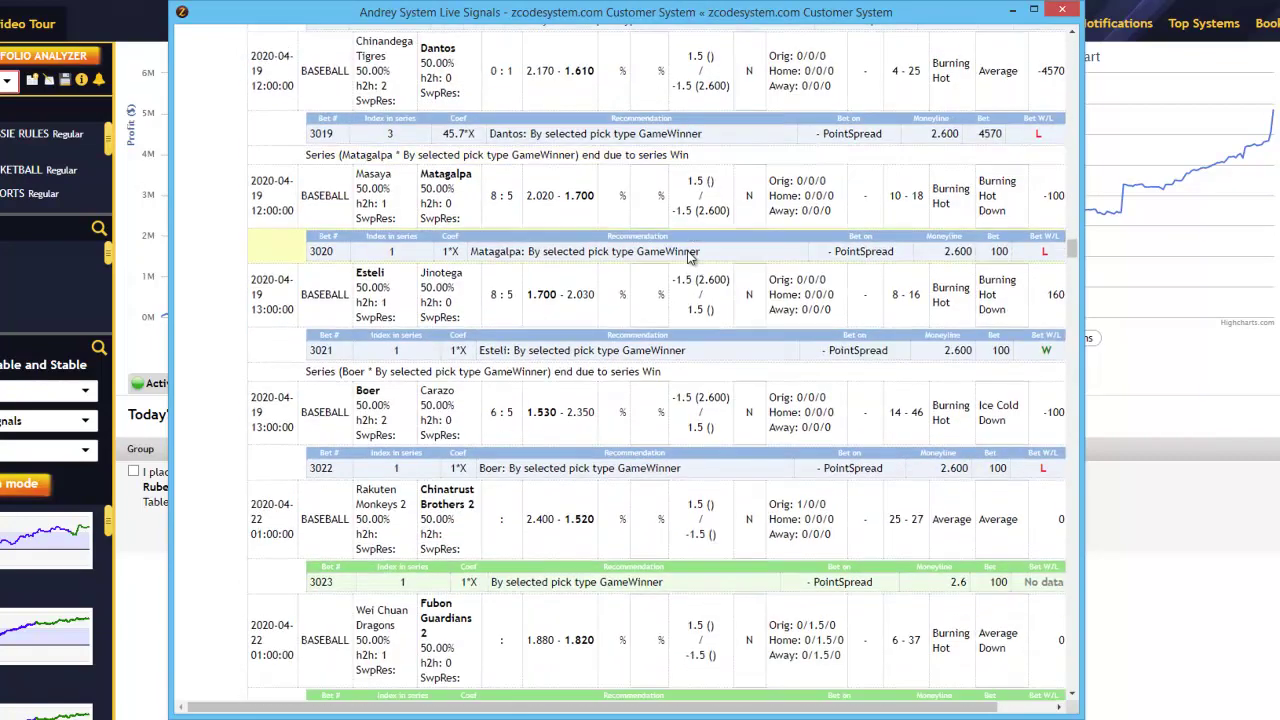
{"action": "scroll", "coordinate": [670, 294], "scroll_direction": "down", "scroll_amount": 6}
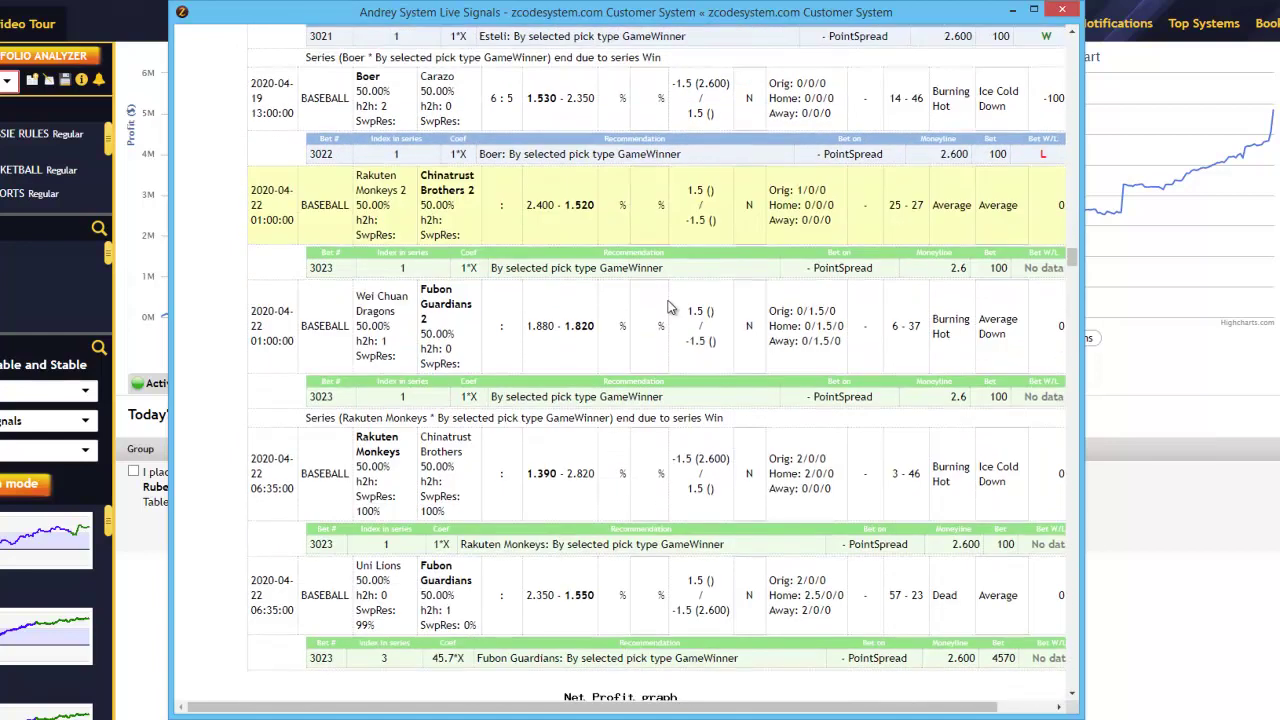
{"action": "scroll", "coordinate": [672, 320], "scroll_direction": "down", "scroll_amount": 1}
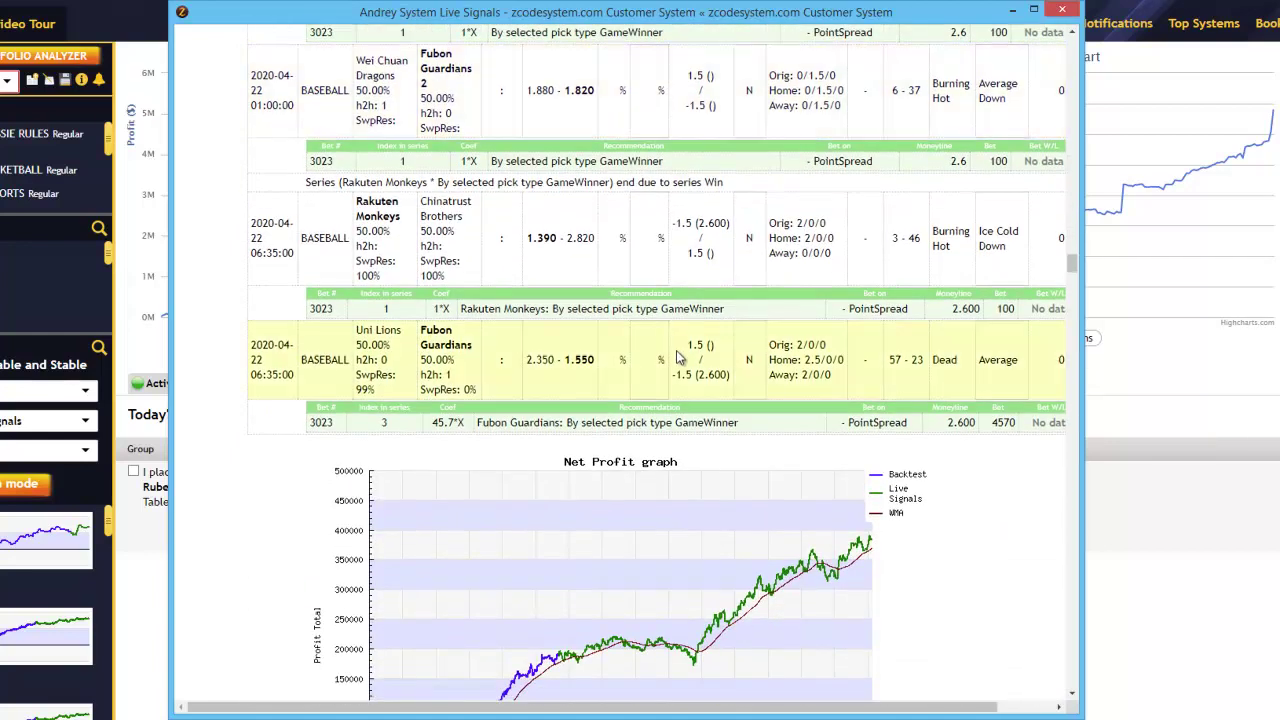
{"action": "scroll", "coordinate": [676, 357], "scroll_direction": "down", "scroll_amount": 15}
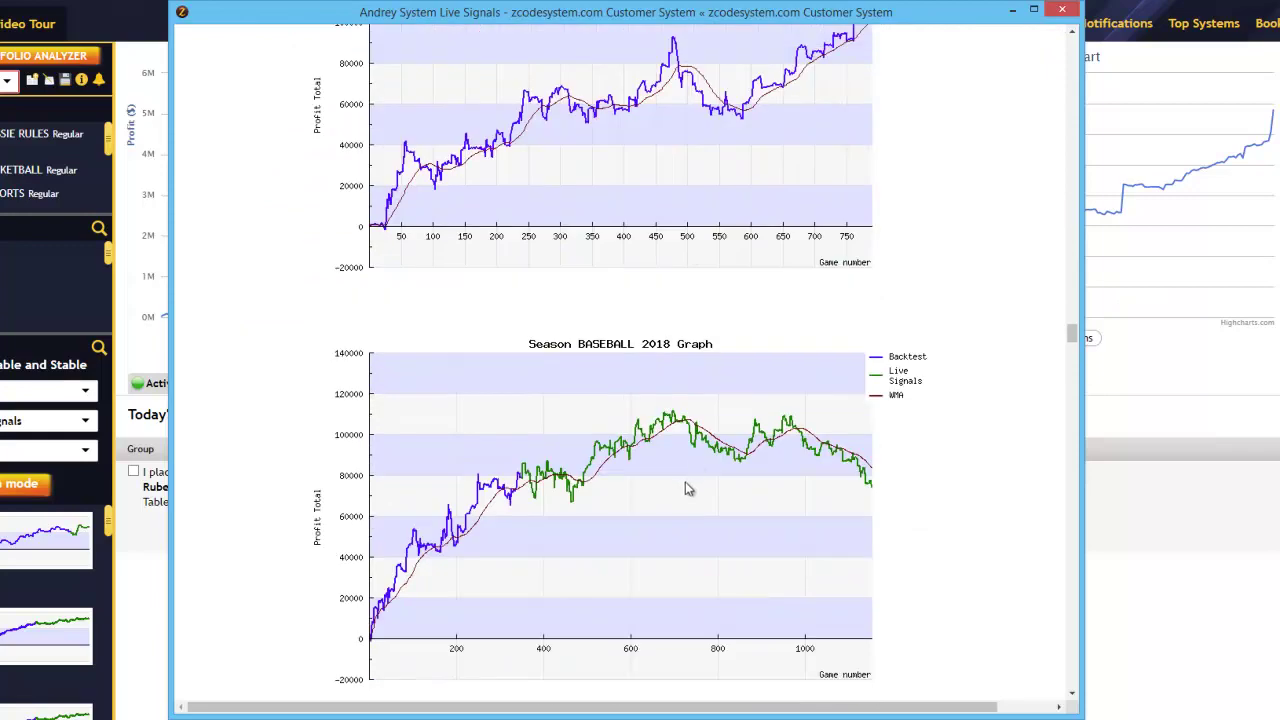
{"action": "scroll", "coordinate": [686, 488], "scroll_direction": "down", "scroll_amount": 10}
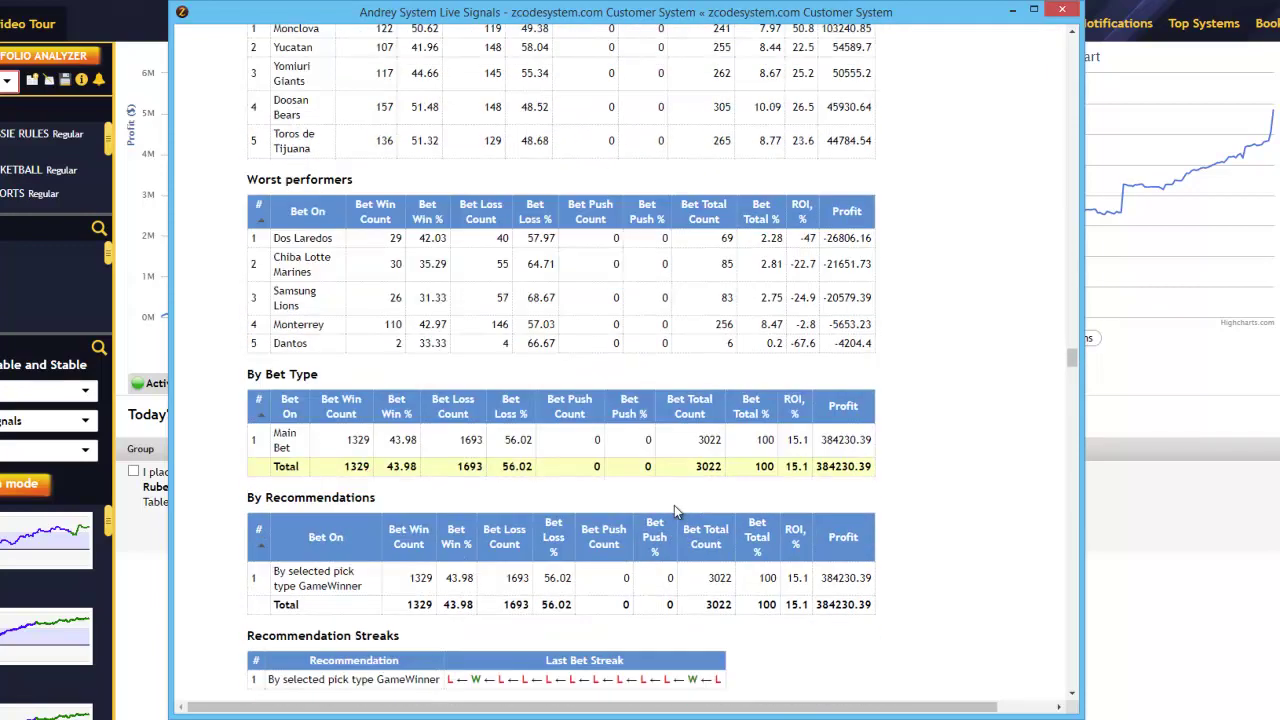
{"action": "scroll", "coordinate": [676, 512], "scroll_direction": "down", "scroll_amount": 2}
{"action": "left_click_drag", "start_coordinate": [1071, 370], "coordinate": [1064, 46]}
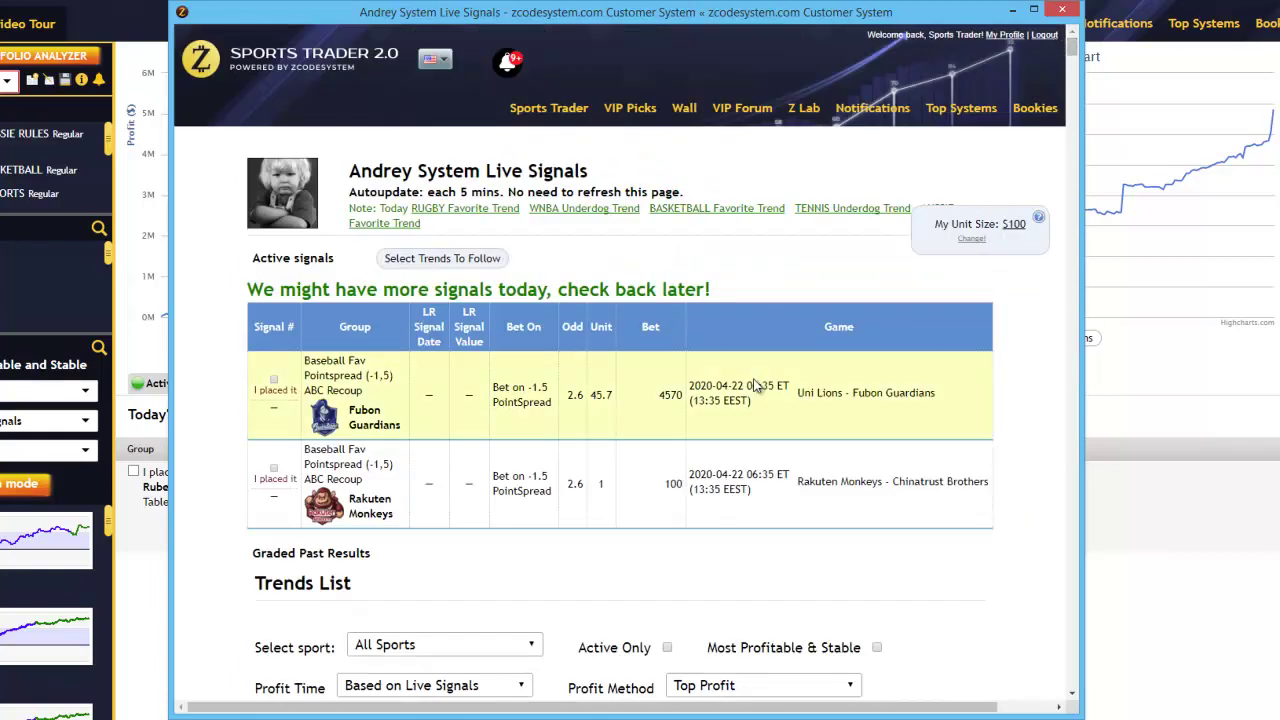
{"action": "left_click", "coordinate": [1062, 10]}
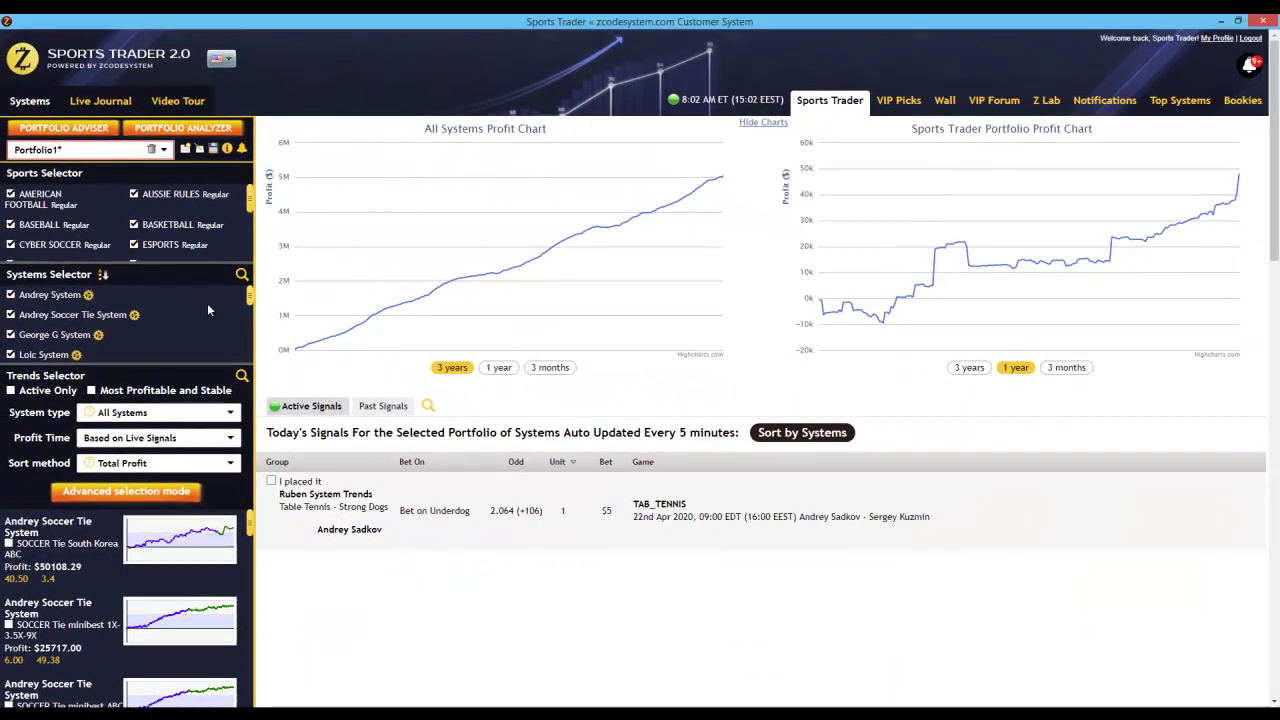
Look through the Systems Selector list at the selected systems and the other systems available for Portfolio1.
{"action": "scroll", "coordinate": [207, 305], "scroll_direction": "down", "scroll_amount": 2}
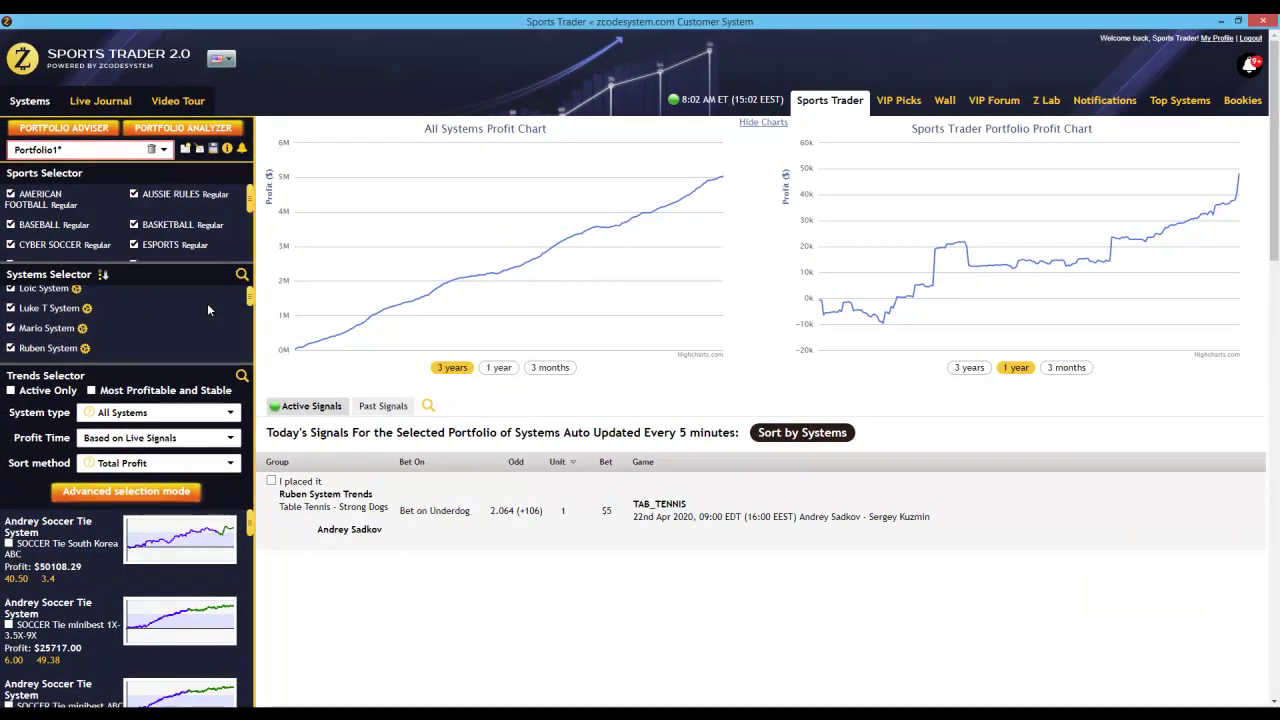
{"action": "scroll", "coordinate": [166, 315], "scroll_direction": "up", "scroll_amount": 3}
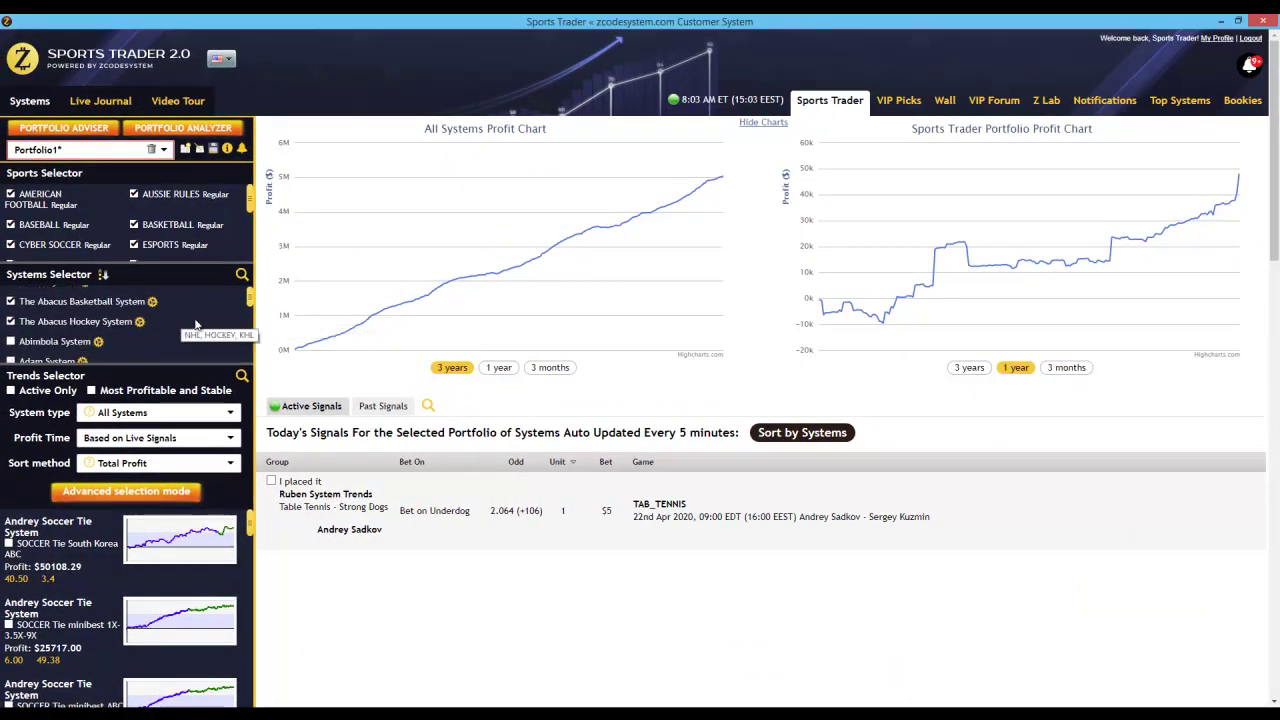
{"action": "scroll", "coordinate": [215, 318], "scroll_direction": "down", "scroll_amount": 2}
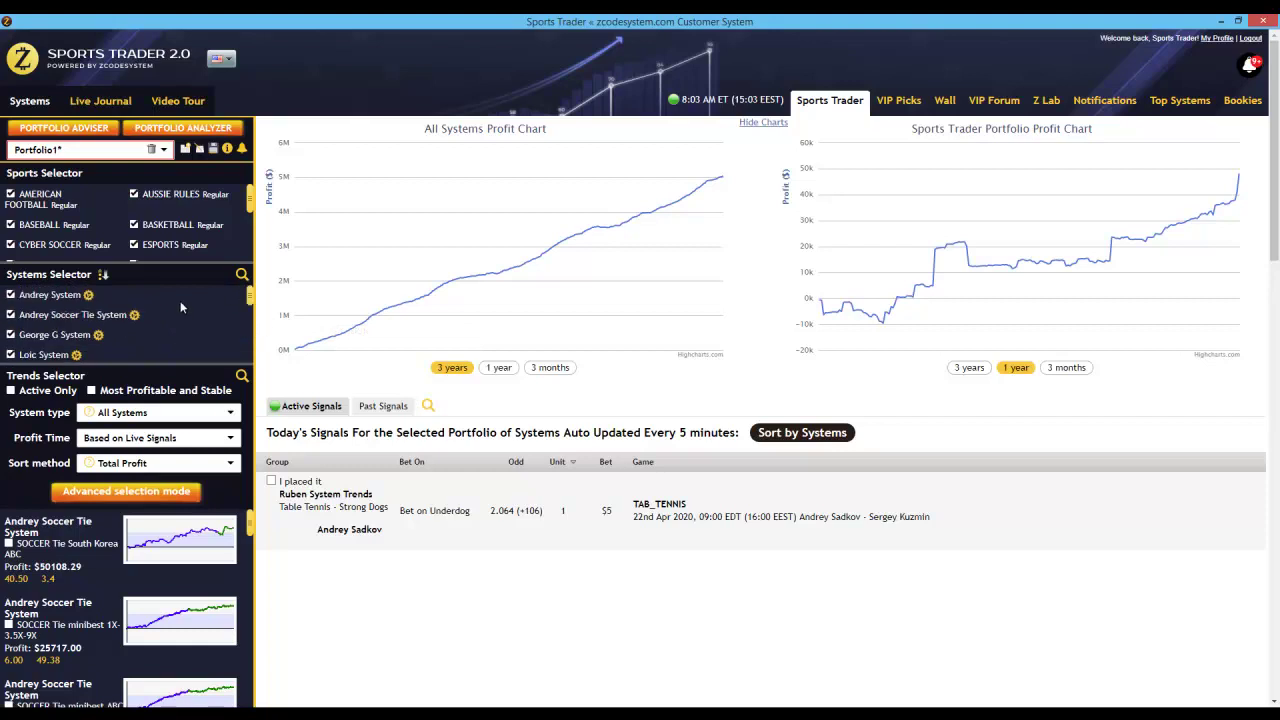
{"action": "scroll", "coordinate": [206, 316], "scroll_direction": "up", "scroll_amount": 3}
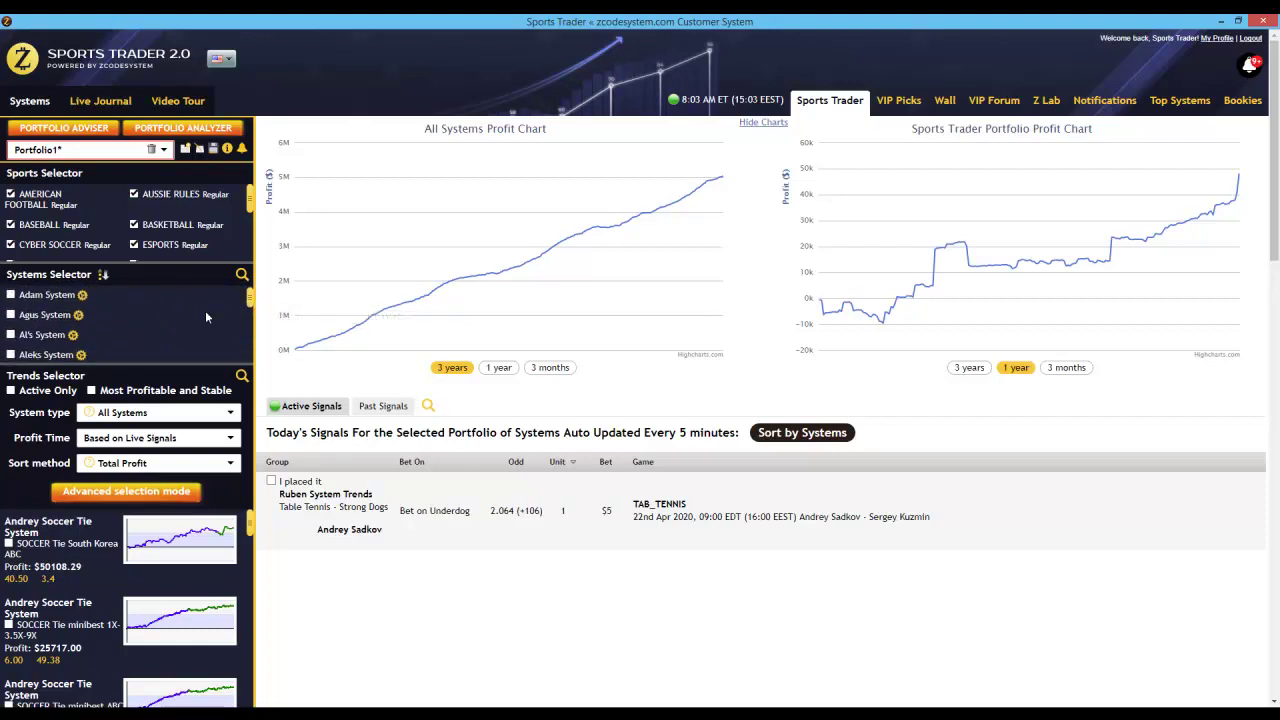
{"action": "scroll", "coordinate": [205, 317], "scroll_direction": "down", "scroll_amount": 3}
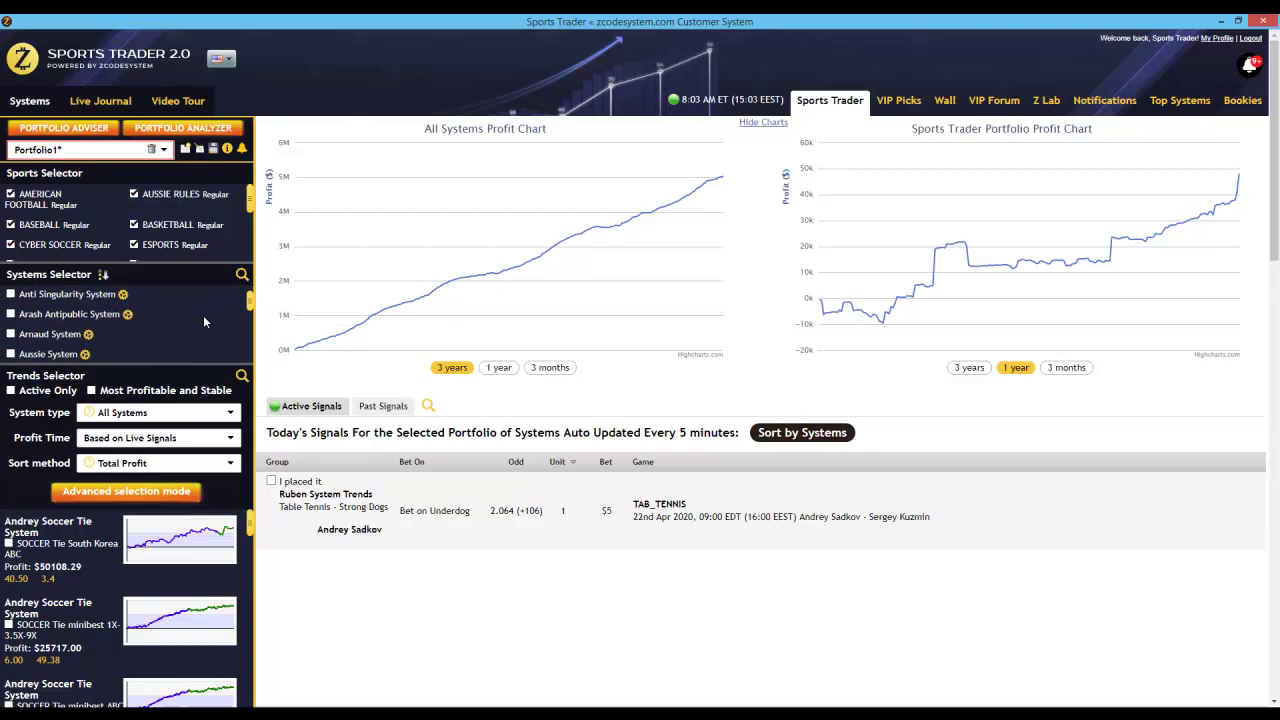
{"action": "scroll", "coordinate": [203, 315], "scroll_direction": "down", "scroll_amount": 2}
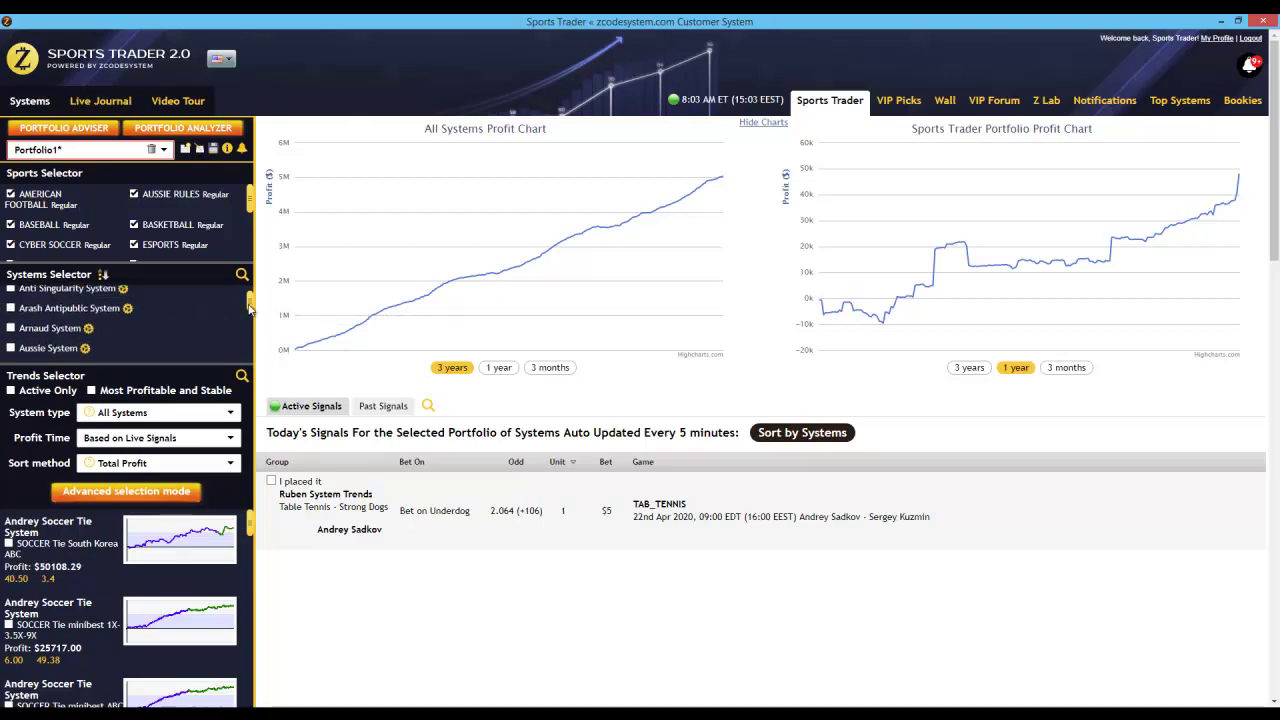
{"action": "left_click_drag", "start_coordinate": [251, 303], "coordinate": [253, 312]}
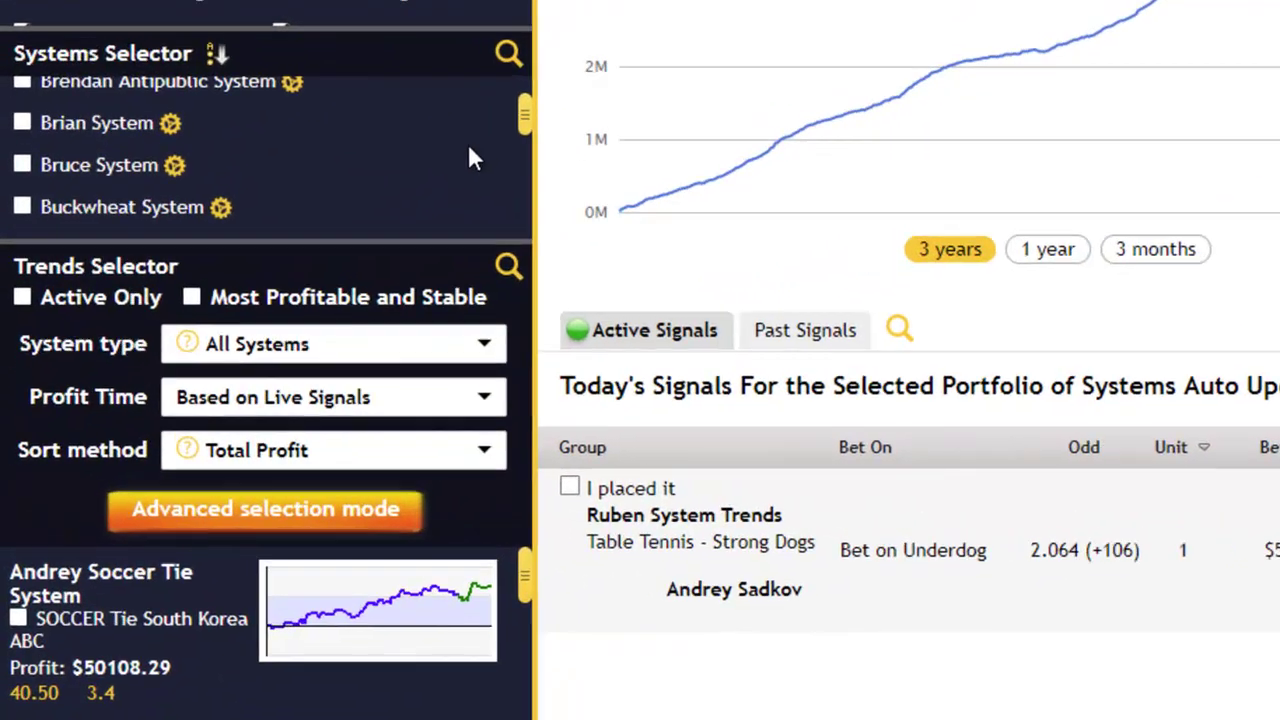
{"action": "scroll", "coordinate": [222, 318], "scroll_direction": "down", "scroll_amount": 2}
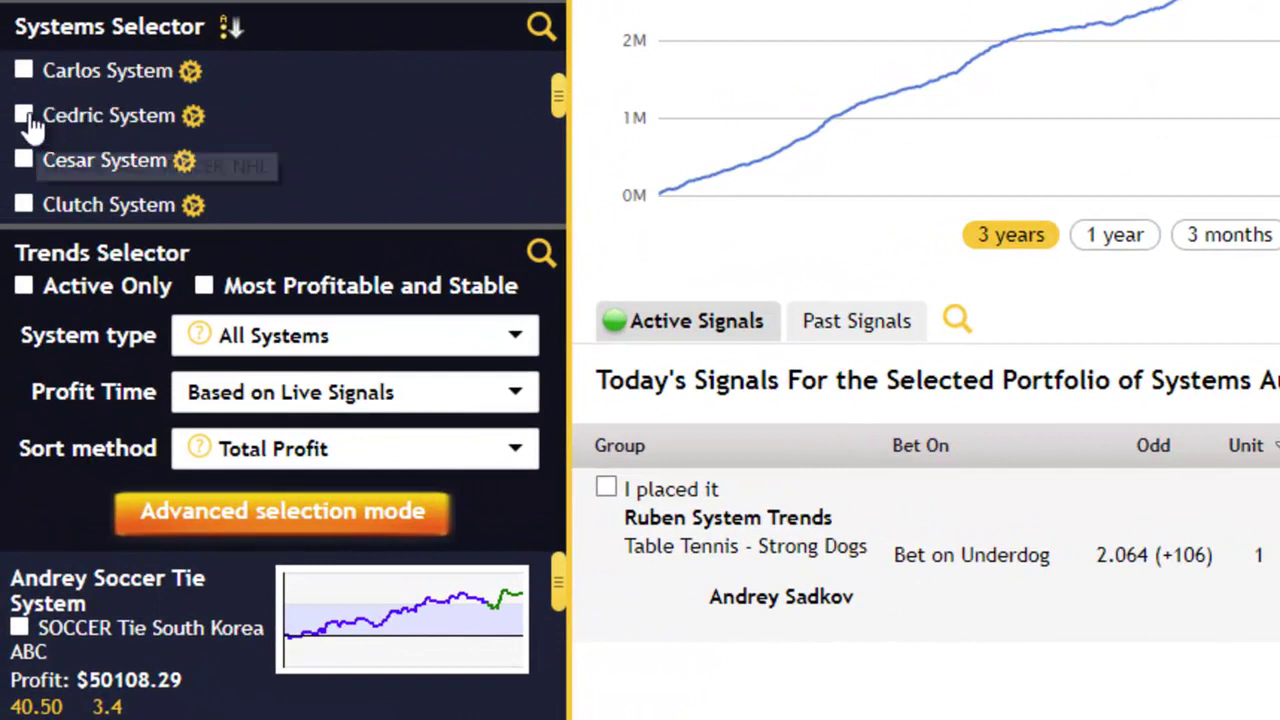
Add the Tan System to the portfolio's selected systems and check it among the selected ones.
{"action": "scroll", "coordinate": [461, 113], "scroll_direction": "up", "scroll_amount": 10}
{"action": "scroll", "coordinate": [465, 125], "scroll_direction": "down", "scroll_amount": 5}
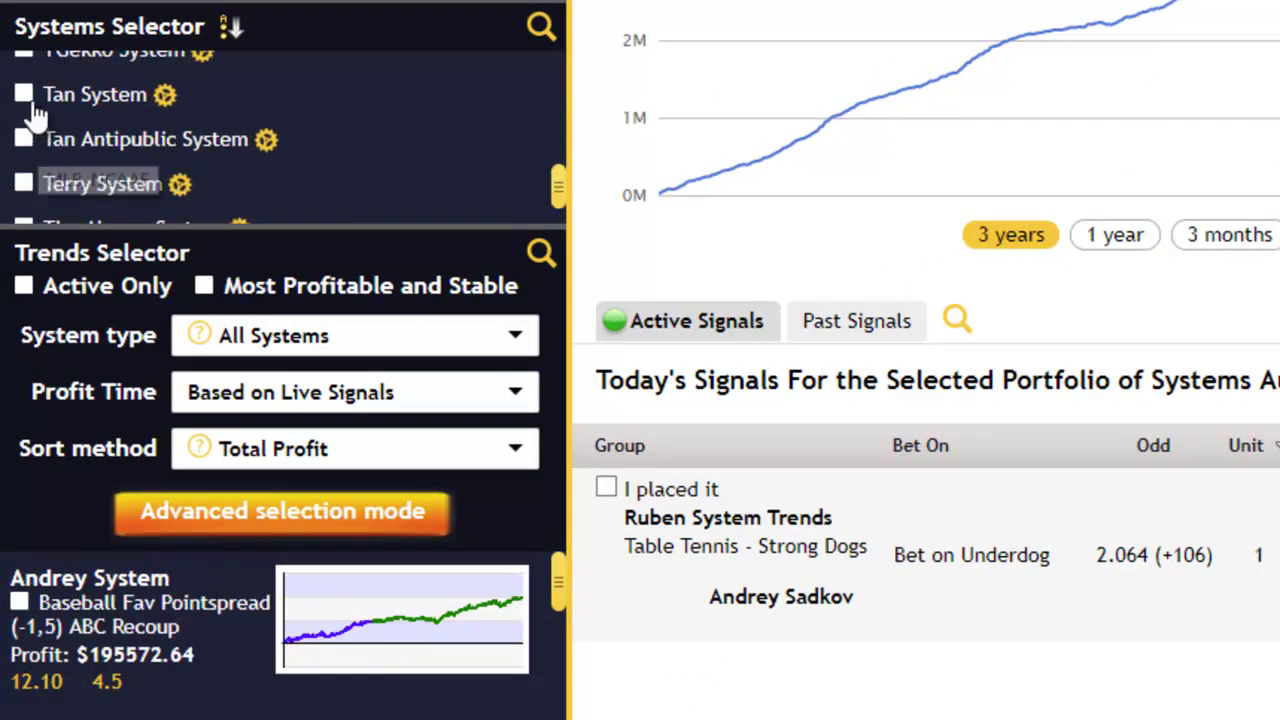
{"action": "scroll", "coordinate": [540, 175], "scroll_direction": "up", "scroll_amount": 5}
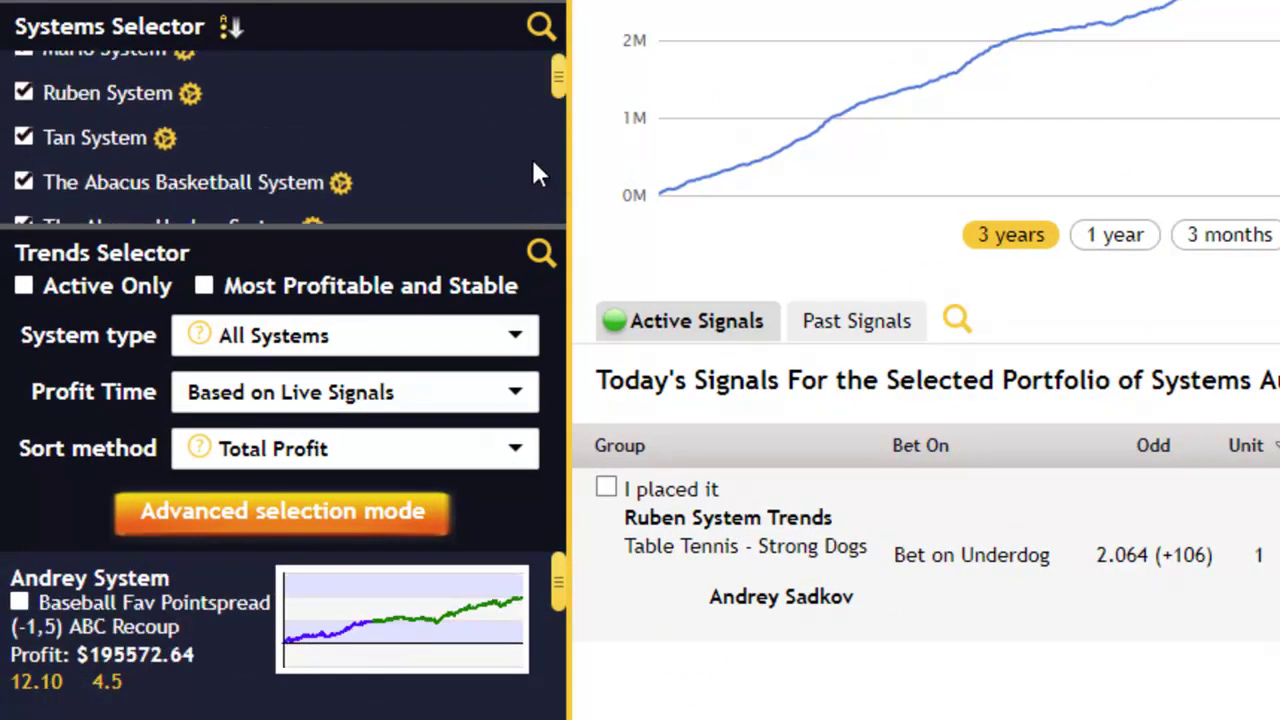
{"action": "scroll", "coordinate": [321, 120], "scroll_direction": "up", "scroll_amount": 2}
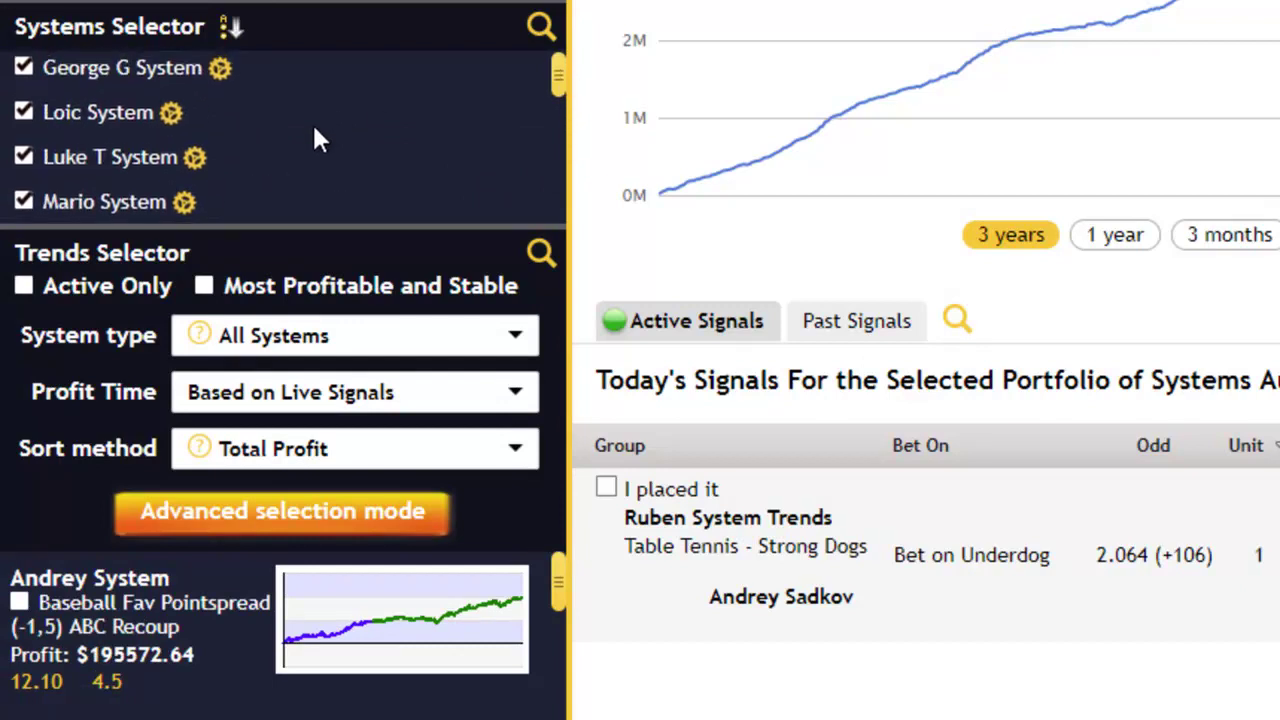
Add the Olivier System to the portfolio's selected systems.
{"action": "scroll", "coordinate": [312, 122], "scroll_direction": "down", "scroll_amount": 5}
{"action": "scroll", "coordinate": [440, 158], "scroll_direction": "up", "scroll_amount": 1}
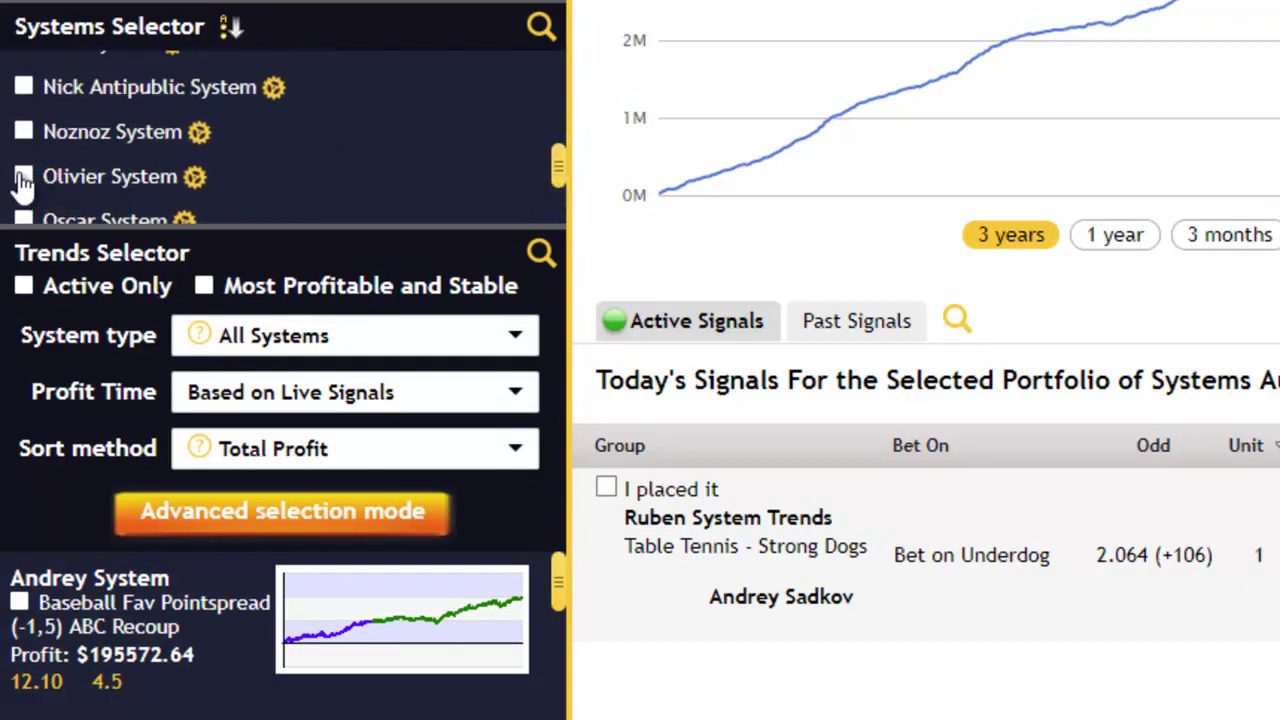
{"action": "scroll", "coordinate": [520, 155], "scroll_direction": "up", "scroll_amount": 5}
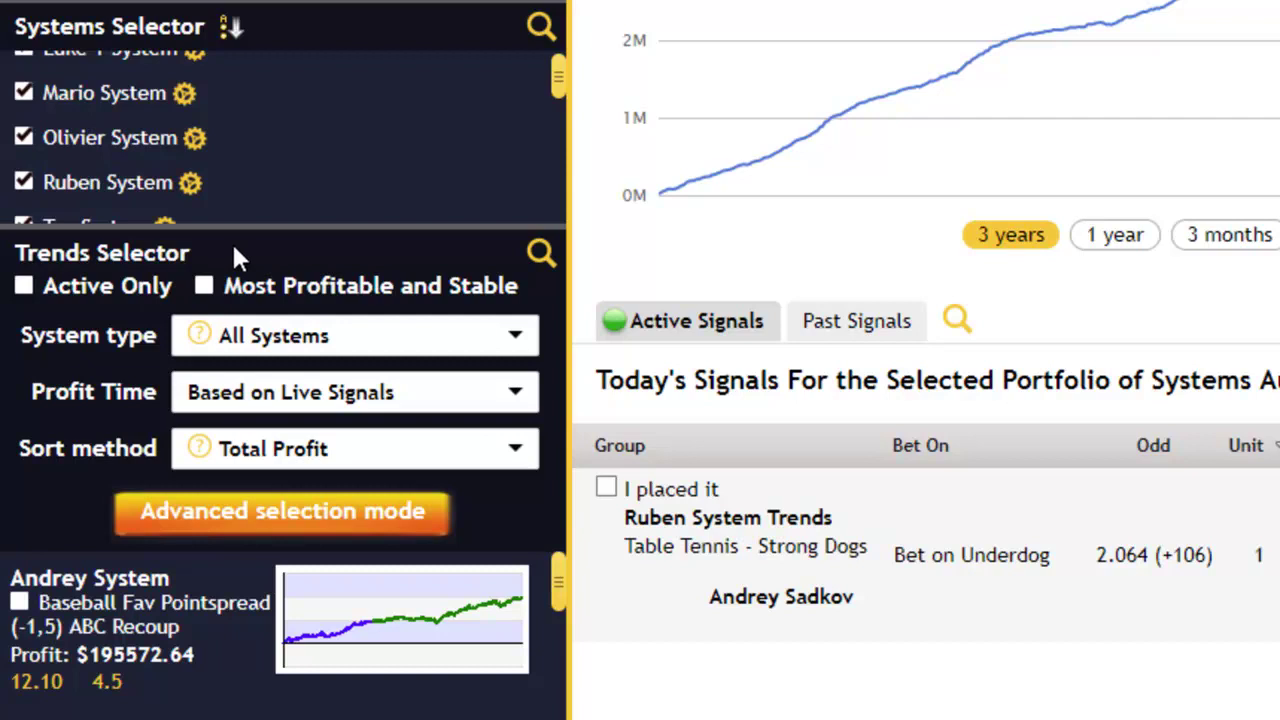
Limit the Trends Selector to Active Only and Most Profitable and Stable trends, keeping the system type at All Systems.
{"action": "left_click", "coordinate": [24, 290]}
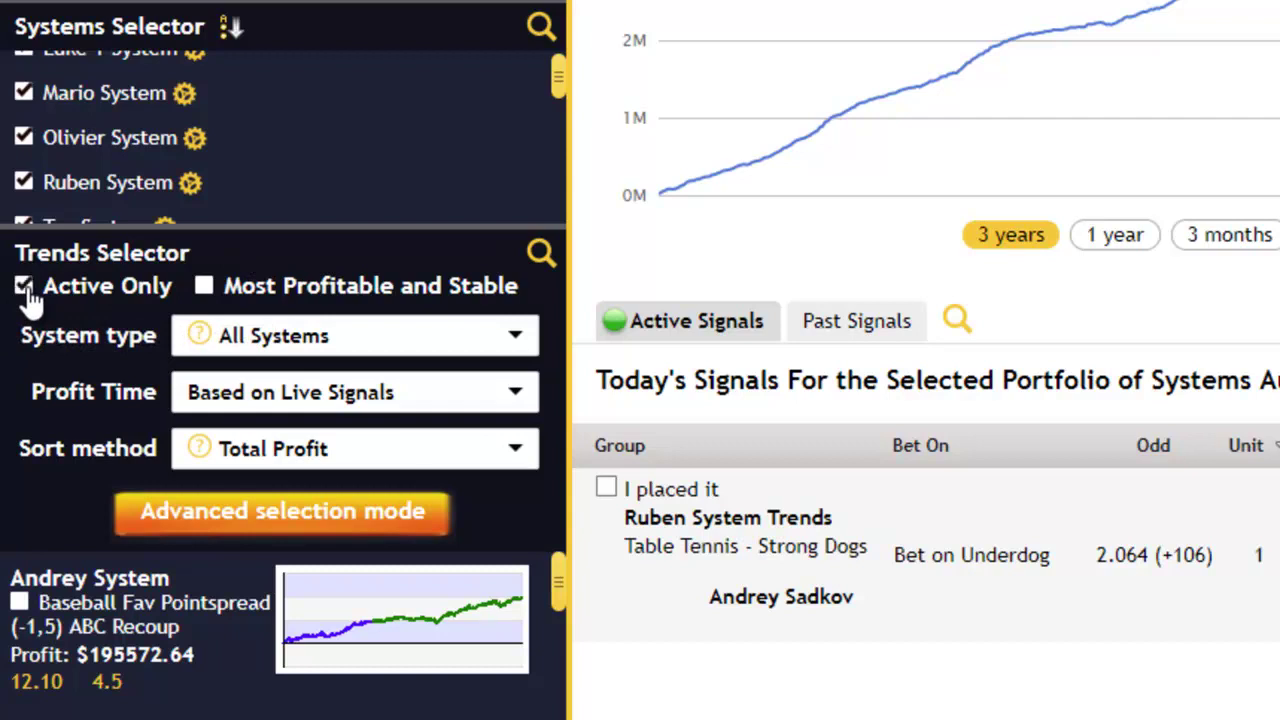
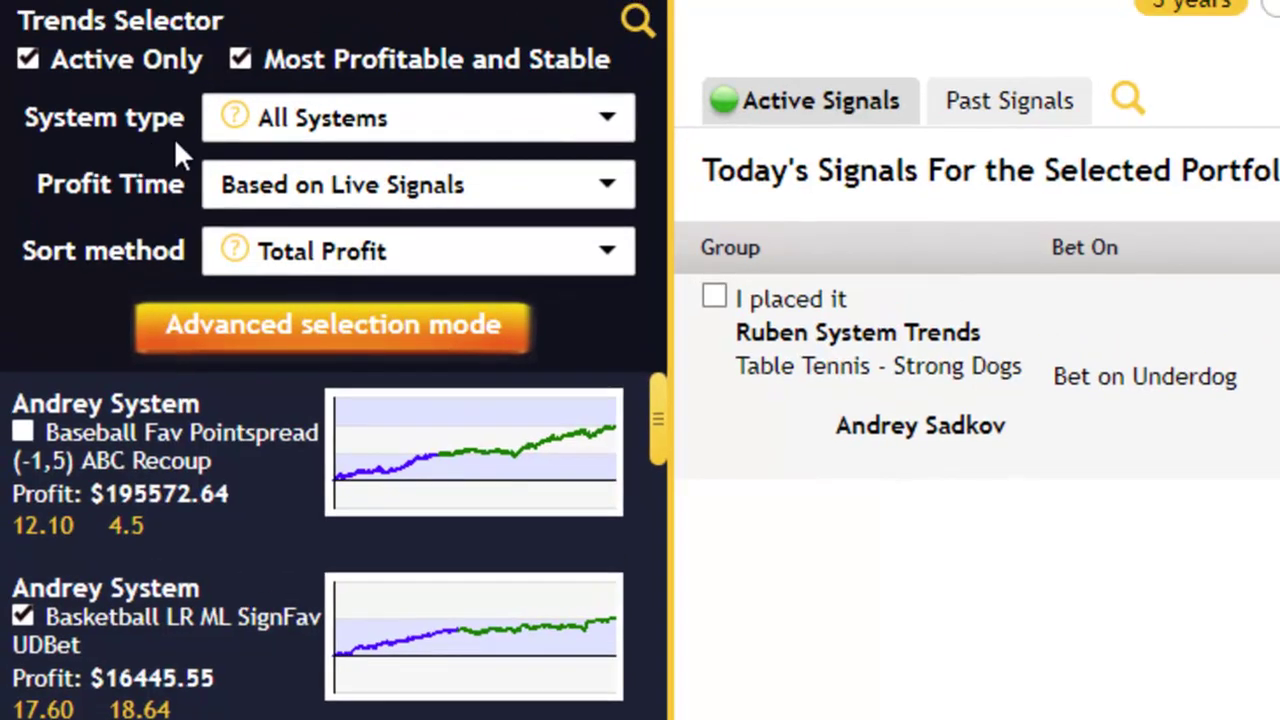
{"action": "left_click", "coordinate": [510, 130]}
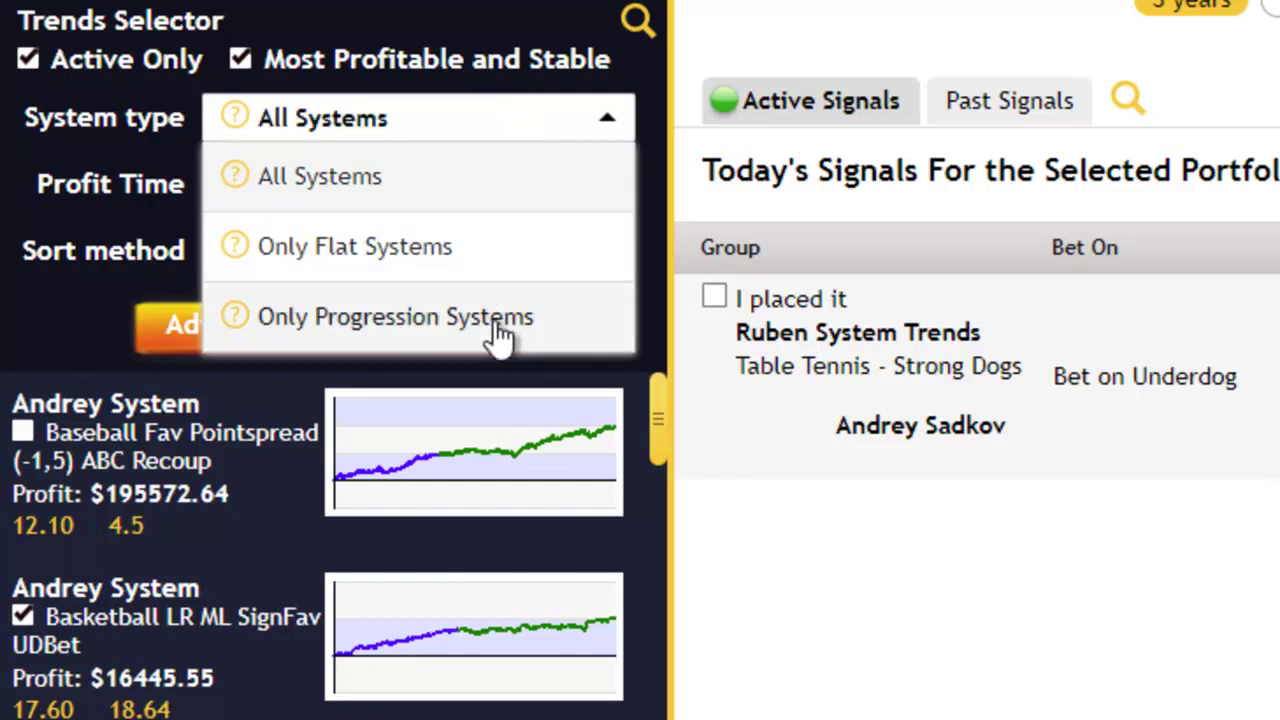
{"action": "left_click", "coordinate": [493, 192]}
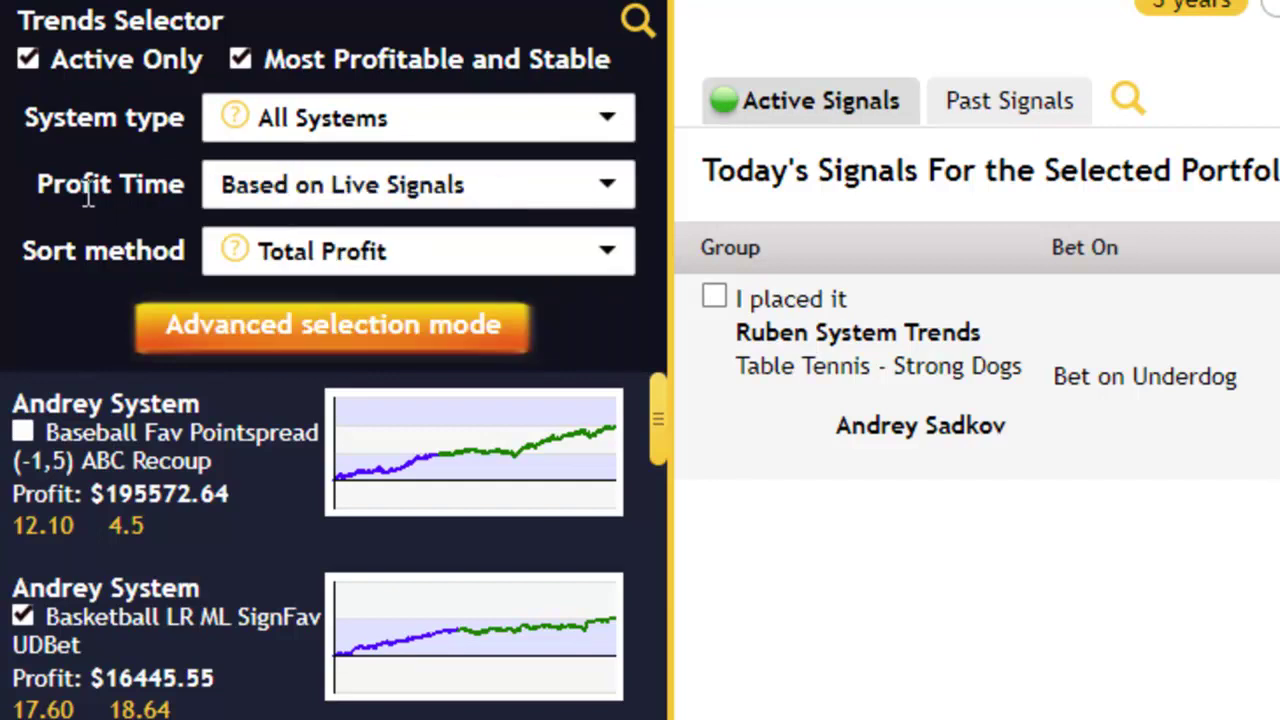
Review the Profit Time options of the Trends Selector, keeping Based on Live Signals.
{"action": "left_click", "coordinate": [510, 200]}
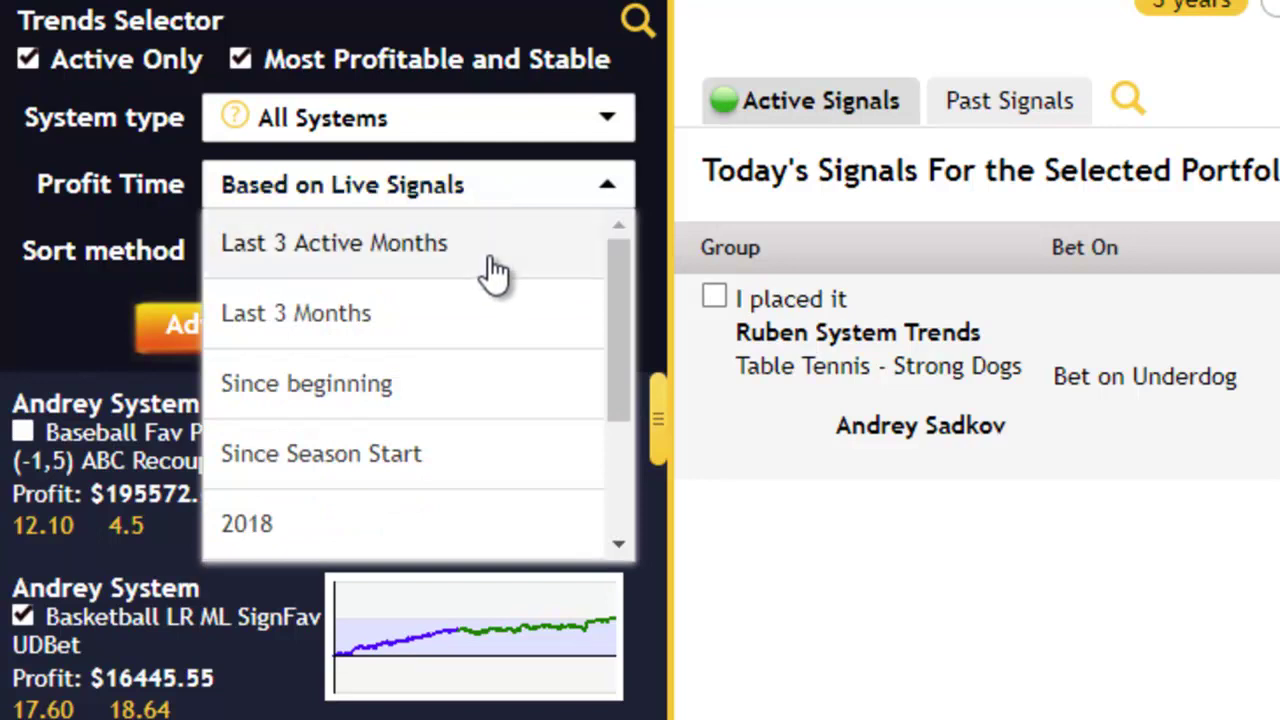
{"action": "scroll", "coordinate": [482, 262], "scroll_direction": "down", "scroll_amount": 2}
{"action": "scroll", "coordinate": [477, 289], "scroll_direction": "down", "scroll_amount": 3}
{"action": "scroll", "coordinate": [471, 314], "scroll_direction": "up", "scroll_amount": 2}
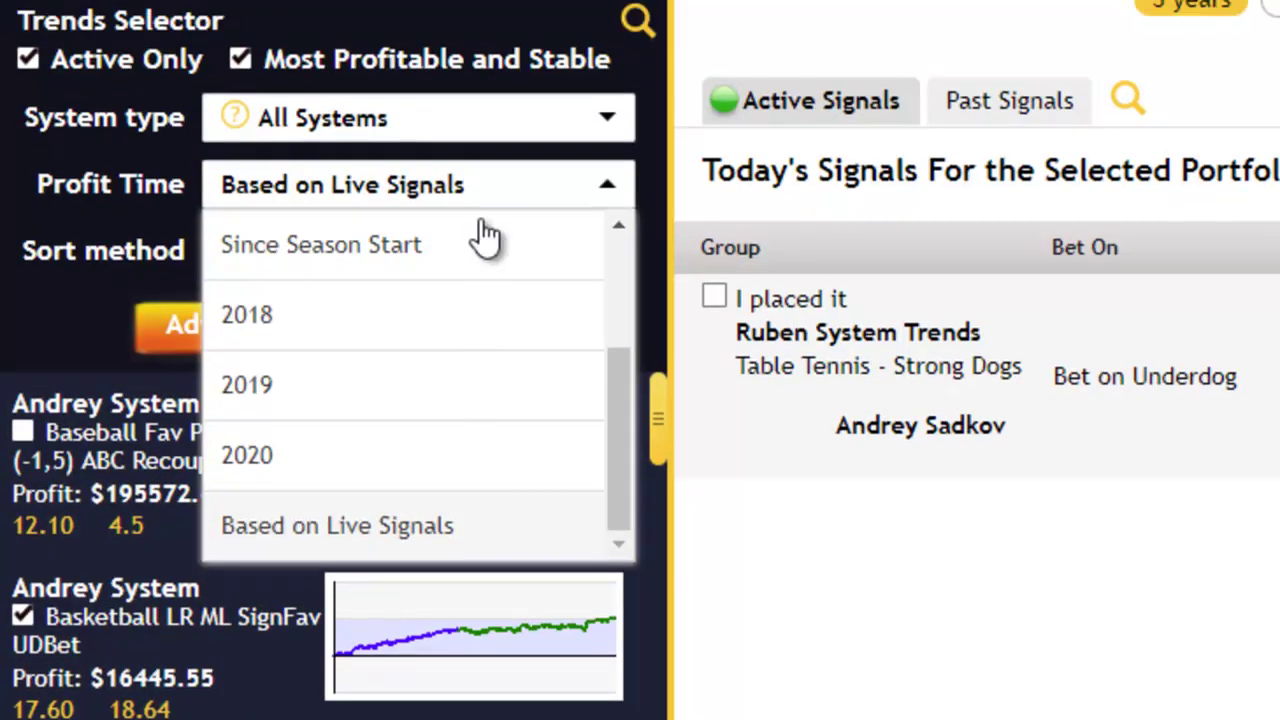
{"action": "scroll", "coordinate": [455, 285], "scroll_direction": "up", "scroll_amount": 3}
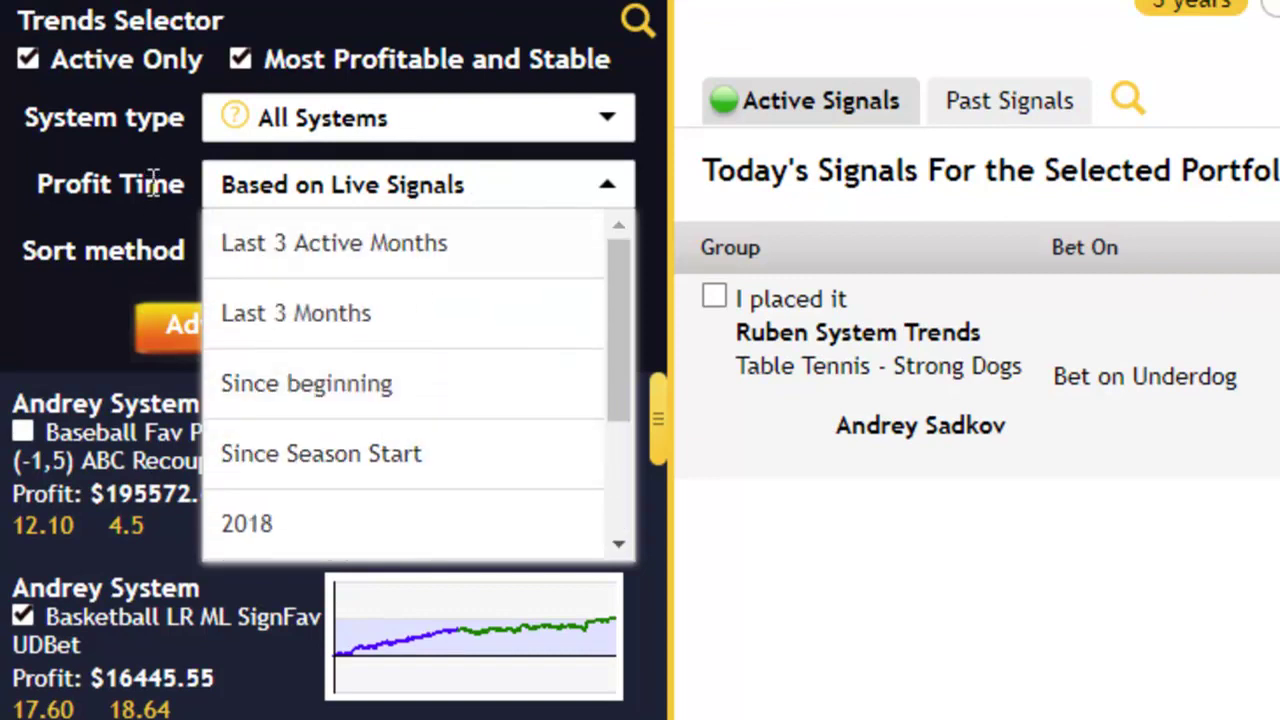
{"action": "left_click", "coordinate": [152, 183]}
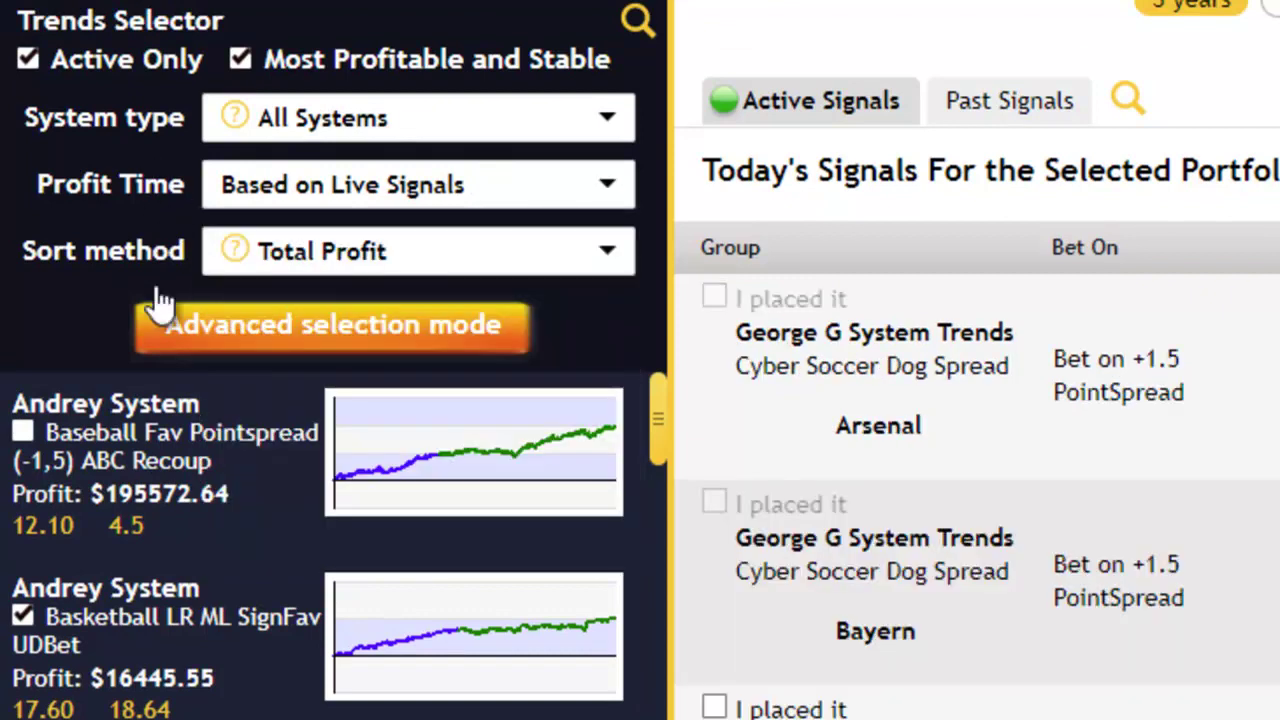
Sort the trends by Best ROI, and switch the sort method to Best Profit Chart.
{"action": "mouse_move", "coordinate": [288, 278]}
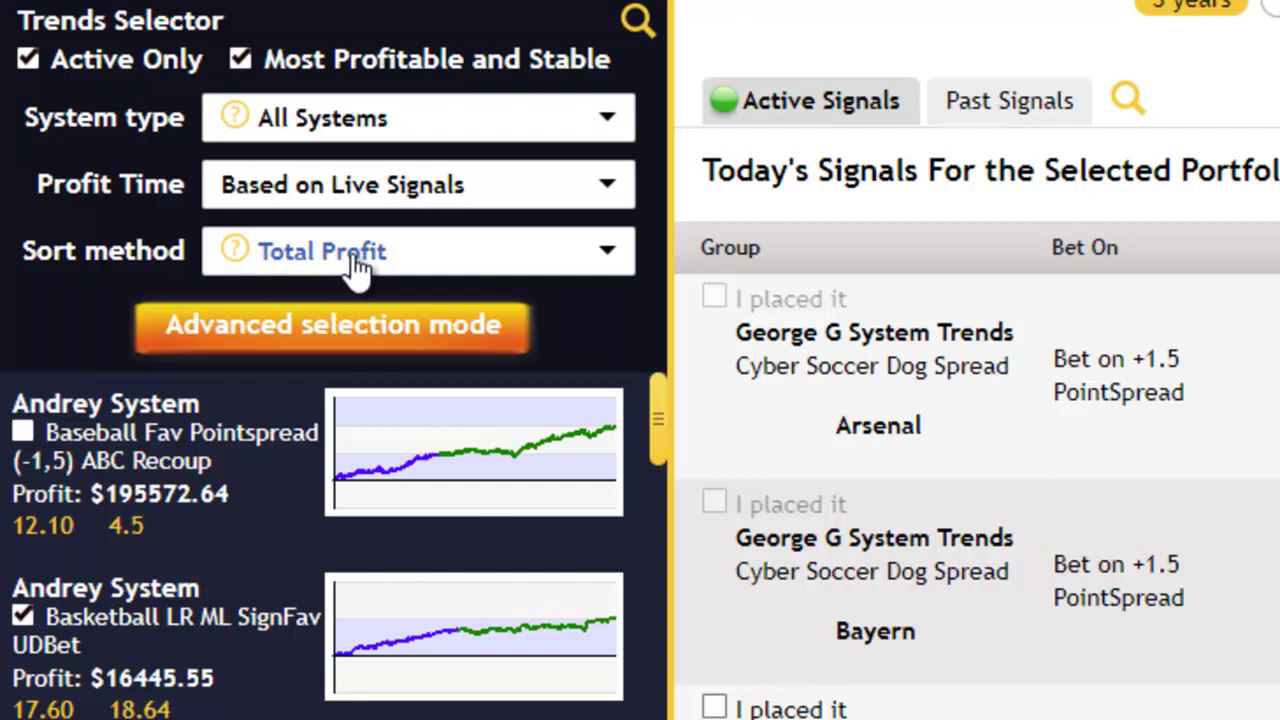
{"action": "left_click", "coordinate": [515, 262]}
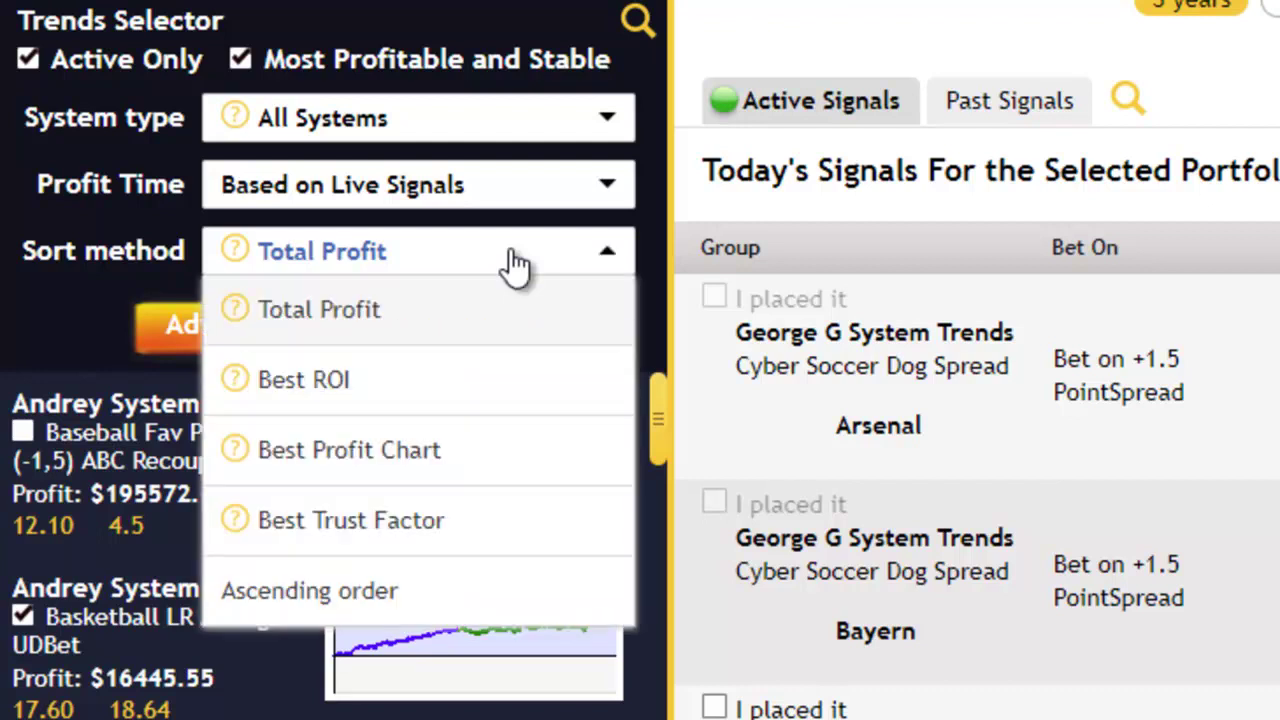
{"action": "left_click", "coordinate": [413, 400]}
{"action": "left_click", "coordinate": [396, 251]}
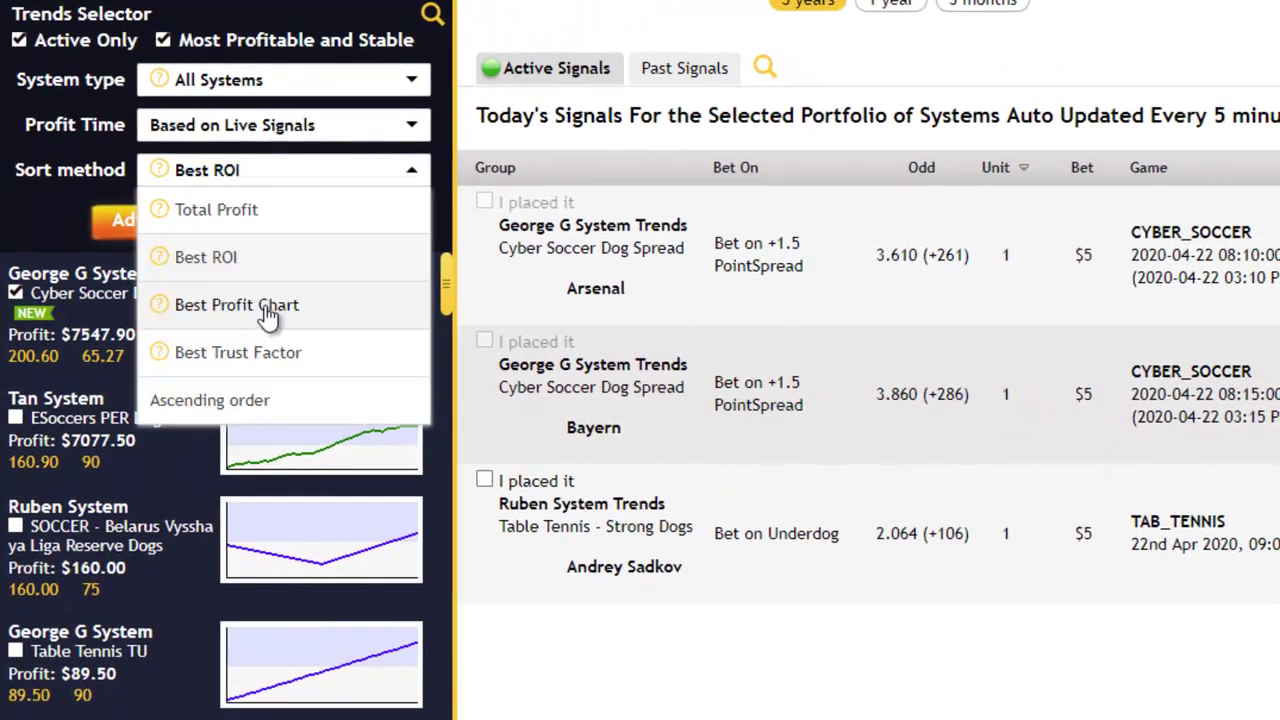
{"action": "left_click", "coordinate": [266, 312]}
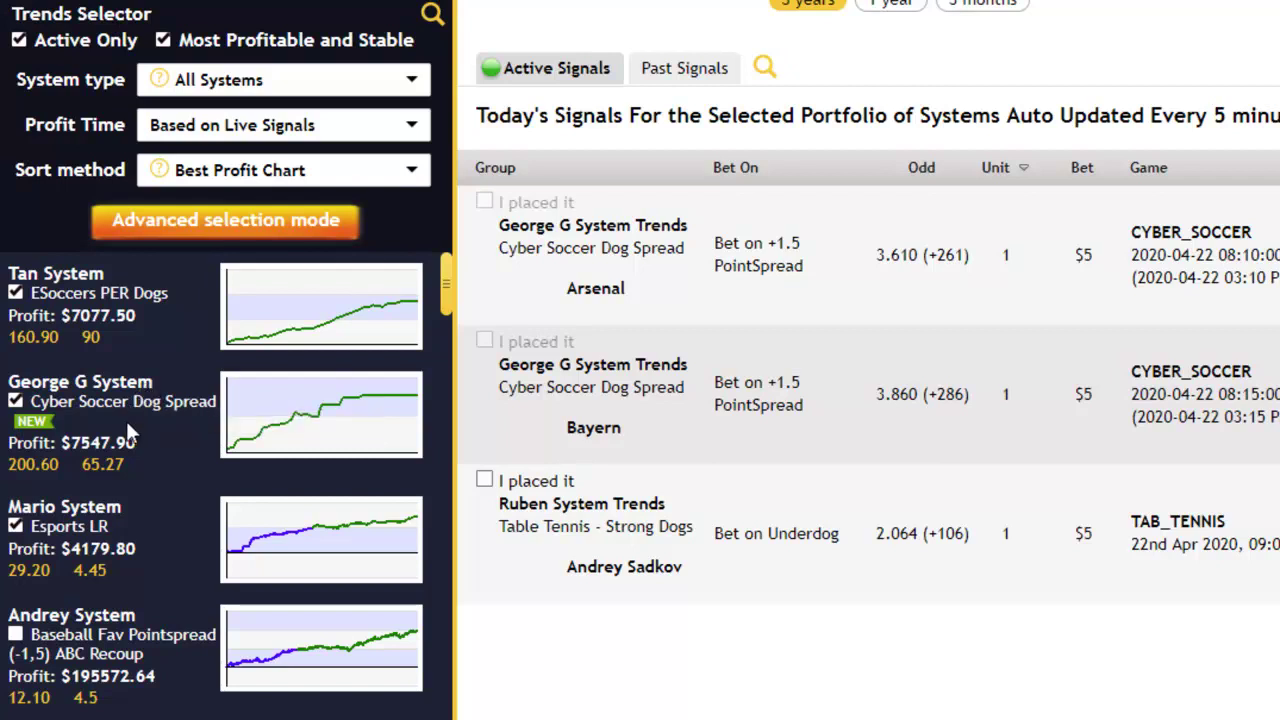
Select the trends Baseball Fav Pointspread (-1,5) ABC Recoup, Table Tennis Fav Trend and France Ligue 1 - Underdogs +1.5 for the portfolio.
{"action": "scroll", "coordinate": [120, 450], "scroll_direction": "up", "scroll_amount": 1}
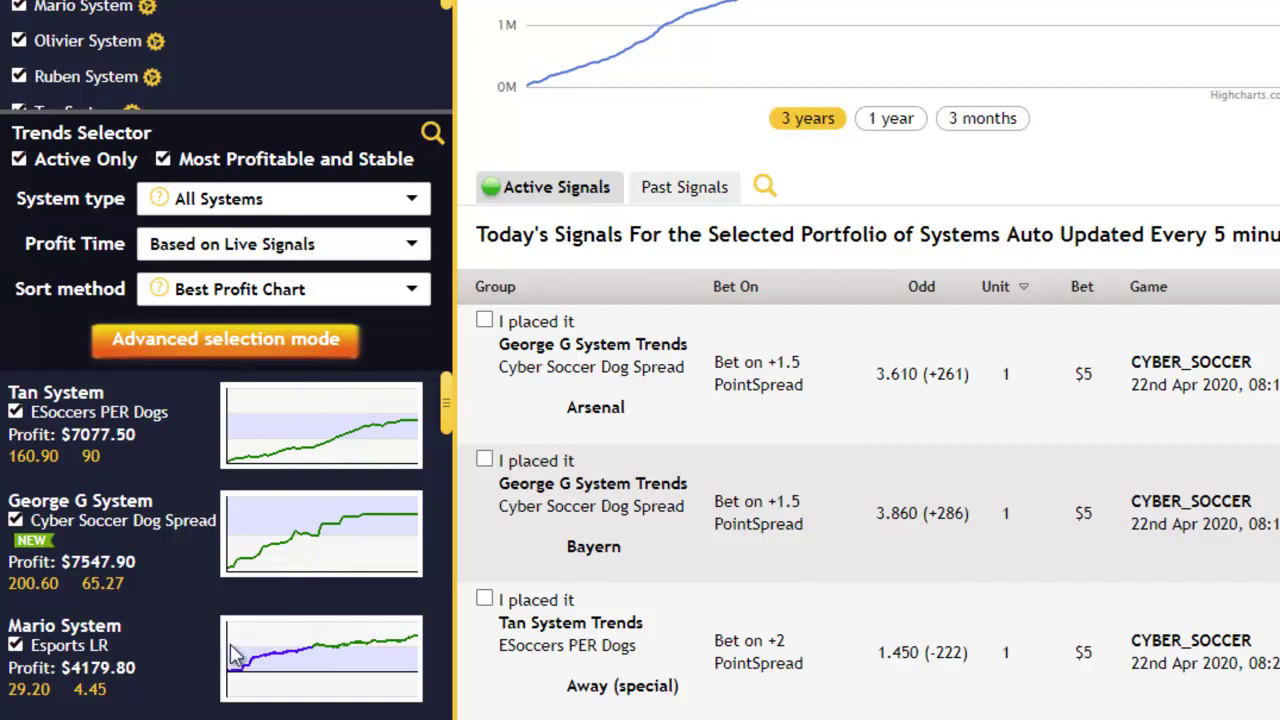
{"action": "scroll", "coordinate": [165, 600], "scroll_direction": "down", "scroll_amount": 2}
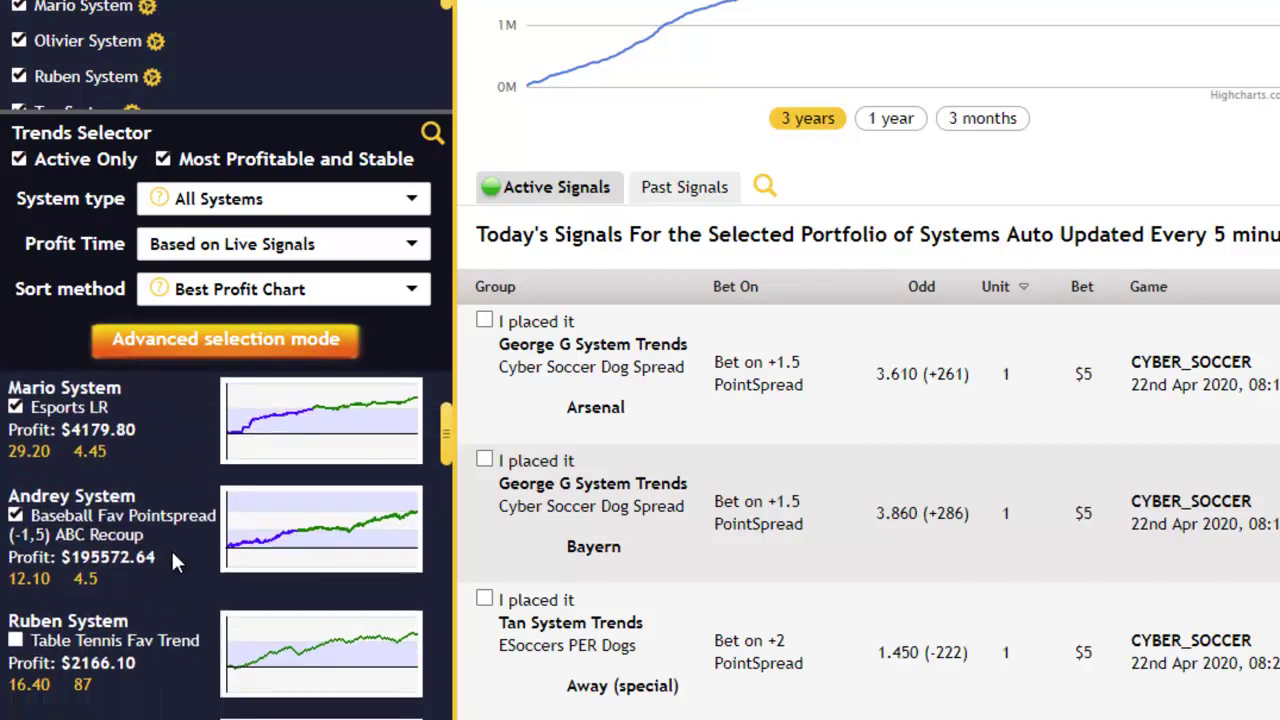
{"action": "left_click", "coordinate": [40, 632]}
{"action": "scroll", "coordinate": [131, 575], "scroll_direction": "down", "scroll_amount": 2}
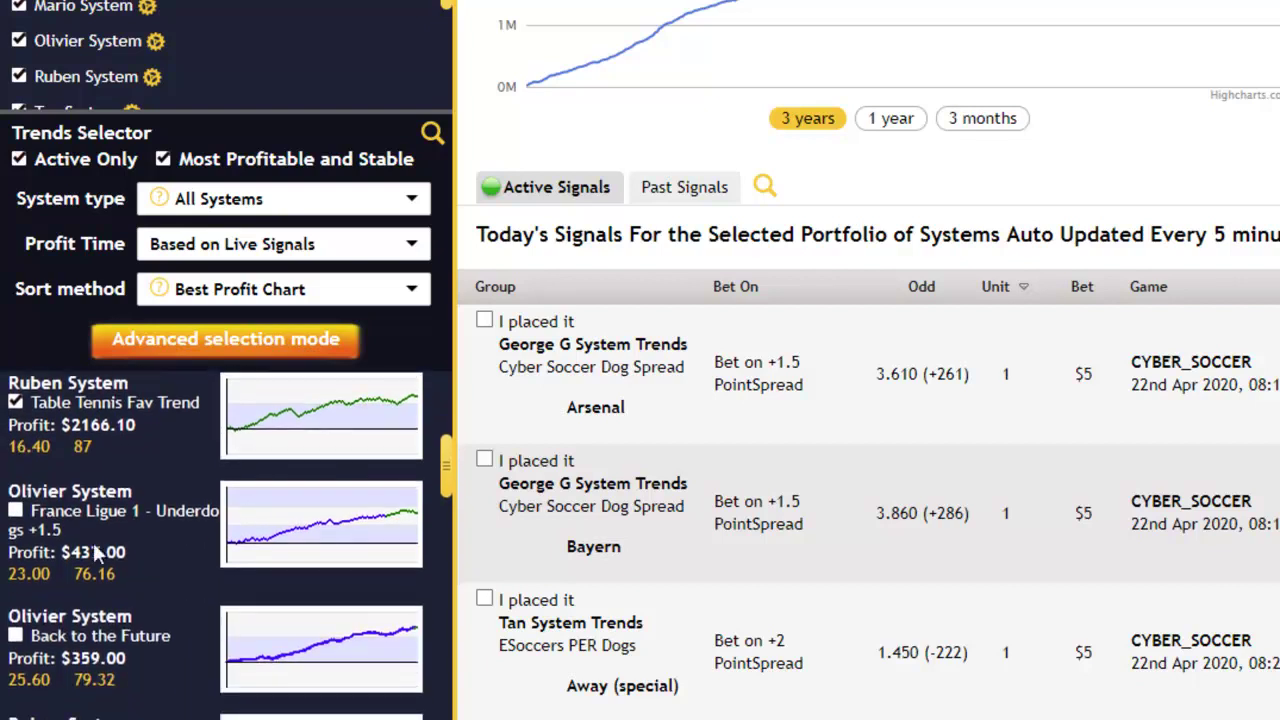
{"action": "left_click", "coordinate": [15, 511]}
{"action": "scroll", "coordinate": [184, 545], "scroll_direction": "down", "scroll_amount": 1}
{"action": "scroll", "coordinate": [187, 558], "scroll_direction": "down", "scroll_amount": 2}
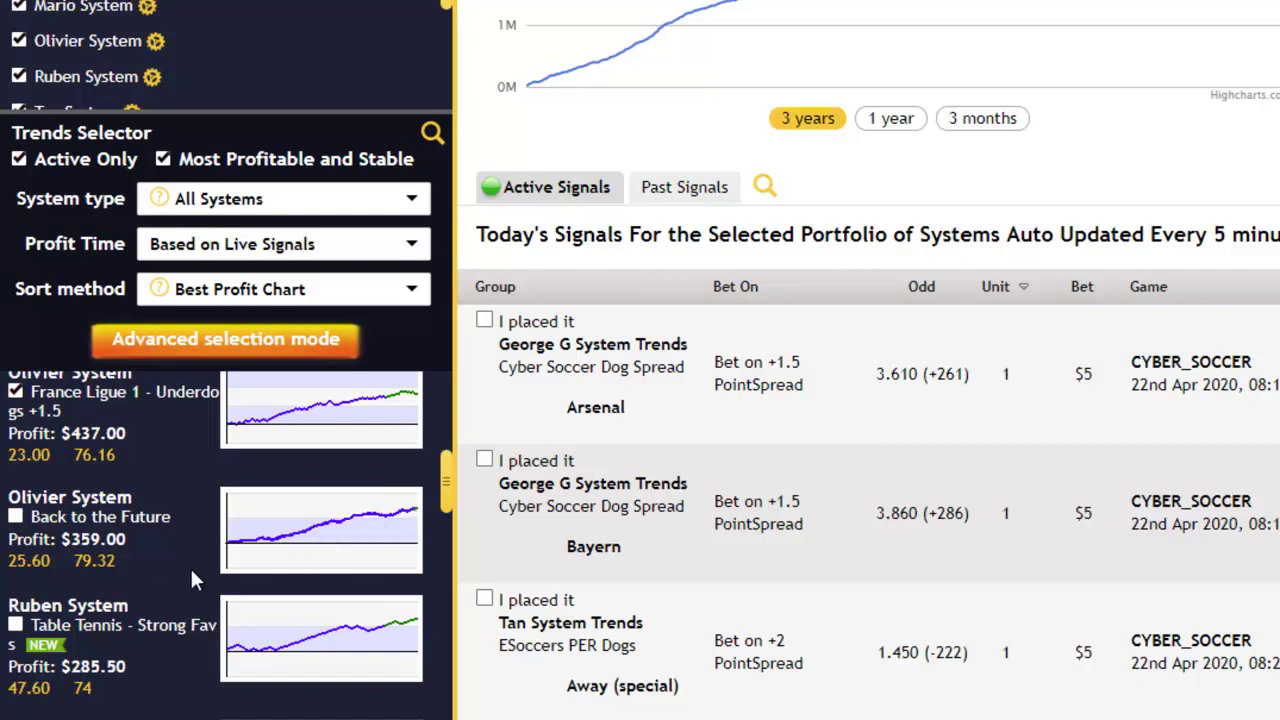
Select the trends Table Tennis - Strong Favs, Table Tennis - Epic Dogs, Esports Dogs LR and Esports Spread Line LR for the portfolio.
{"action": "left_click", "coordinate": [16, 626]}
{"action": "scroll", "coordinate": [134, 571], "scroll_direction": "down", "scroll_amount": 3}
{"action": "scroll", "coordinate": [181, 560], "scroll_direction": "down", "scroll_amount": 2}
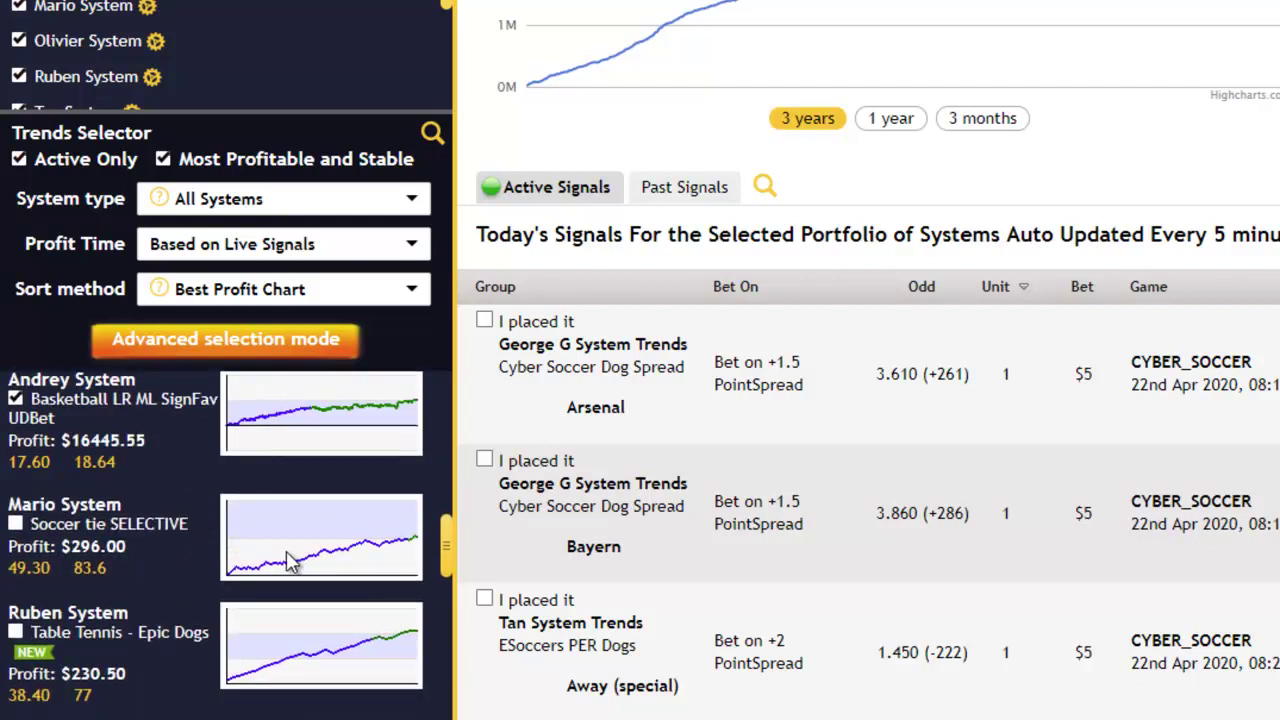
{"action": "scroll", "coordinate": [193, 541], "scroll_direction": "down", "scroll_amount": 2}
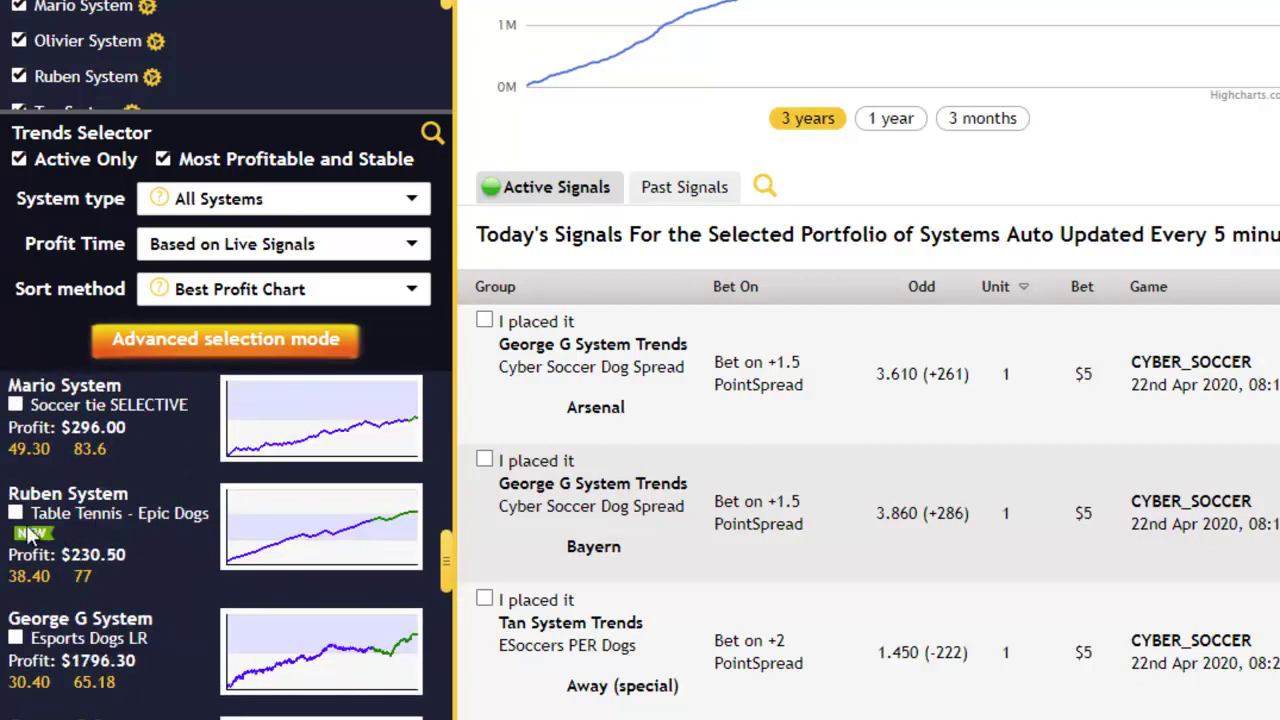
{"action": "left_click", "coordinate": [16, 513]}
{"action": "scroll", "coordinate": [20, 528], "scroll_direction": "down", "scroll_amount": 2}
{"action": "left_click", "coordinate": [16, 520]}
{"action": "scroll", "coordinate": [115, 600], "scroll_direction": "down", "scroll_amount": 2}
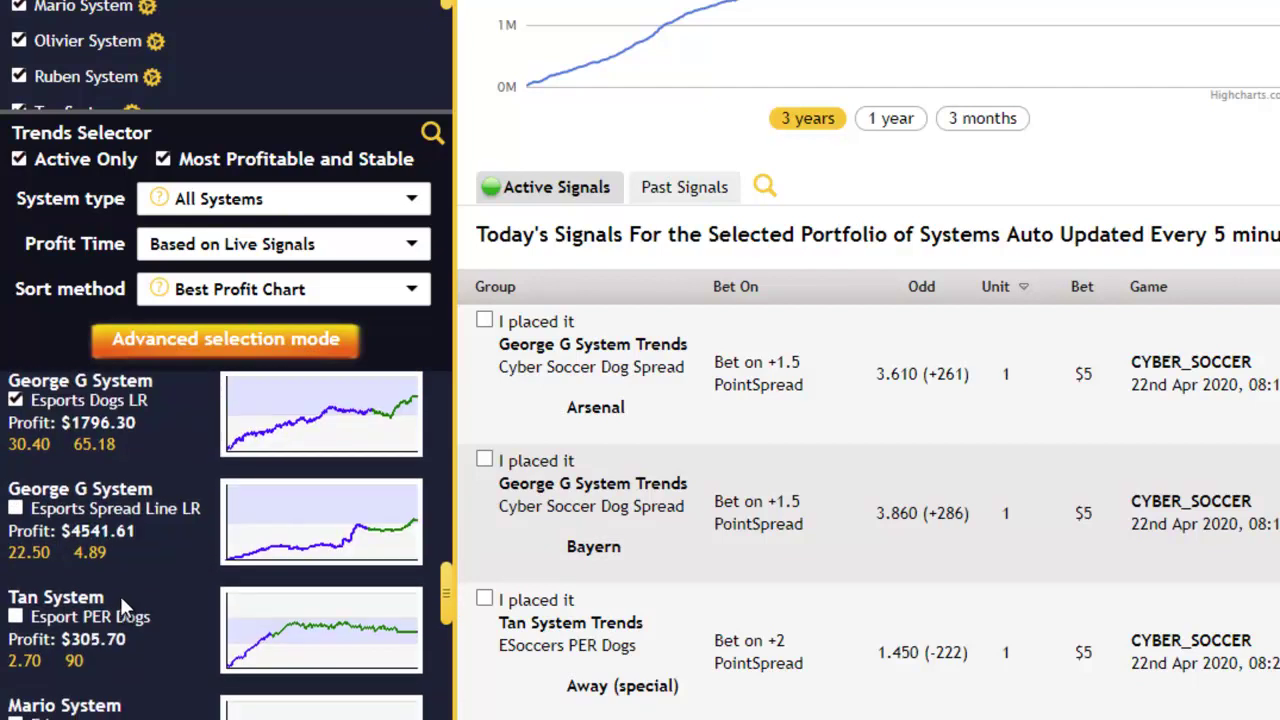
{"action": "left_click", "coordinate": [16, 510]}
Look through the remaining trends and save the changes to Portfolio1.
{"action": "scroll", "coordinate": [155, 537], "scroll_direction": "down", "scroll_amount": 2}
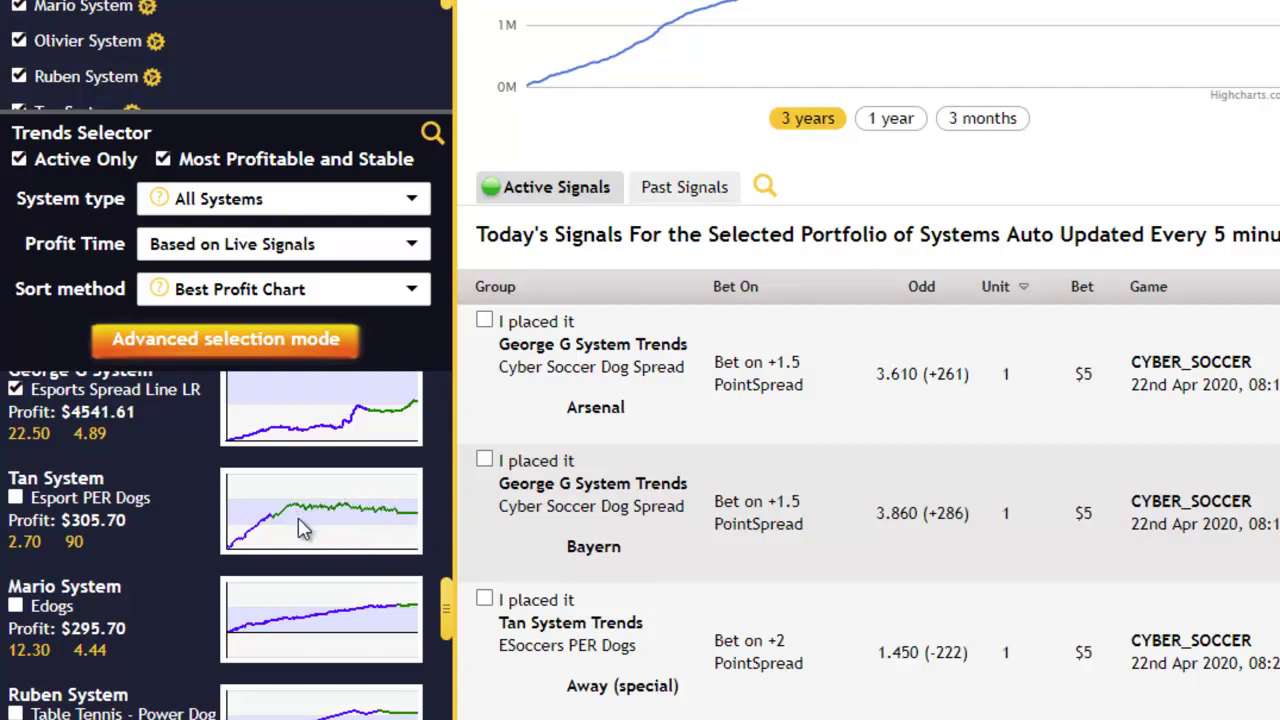
{"action": "scroll", "coordinate": [385, 510], "scroll_direction": "down", "scroll_amount": 1}
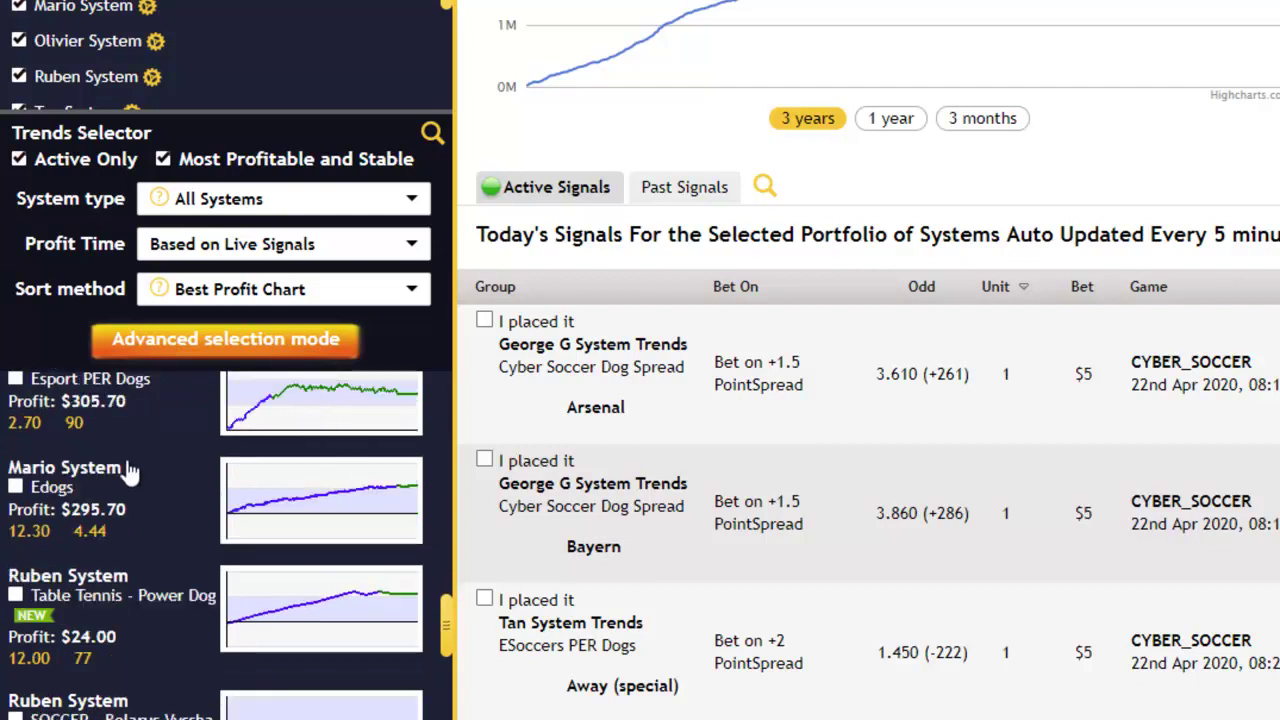
{"action": "scroll", "coordinate": [150, 495], "scroll_direction": "down", "scroll_amount": 4}
{"action": "scroll", "coordinate": [162, 499], "scroll_direction": "down", "scroll_amount": 10}
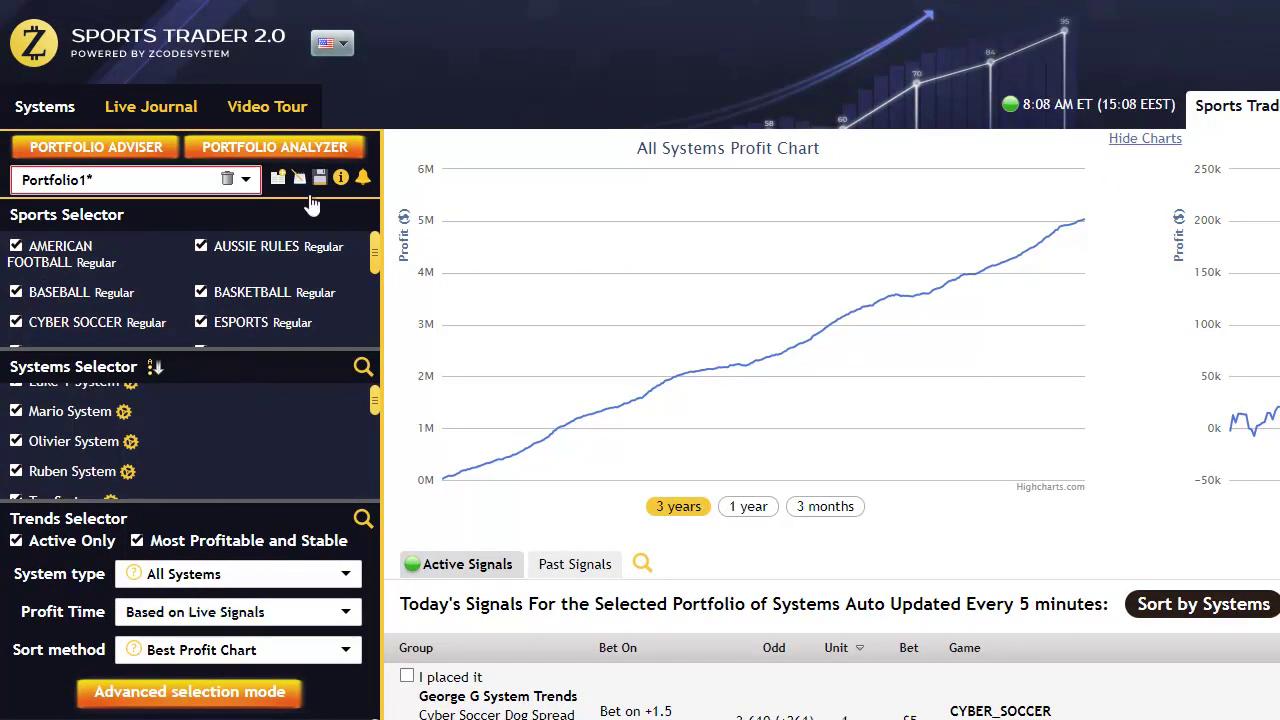
{"action": "left_click", "coordinate": [320, 188]}
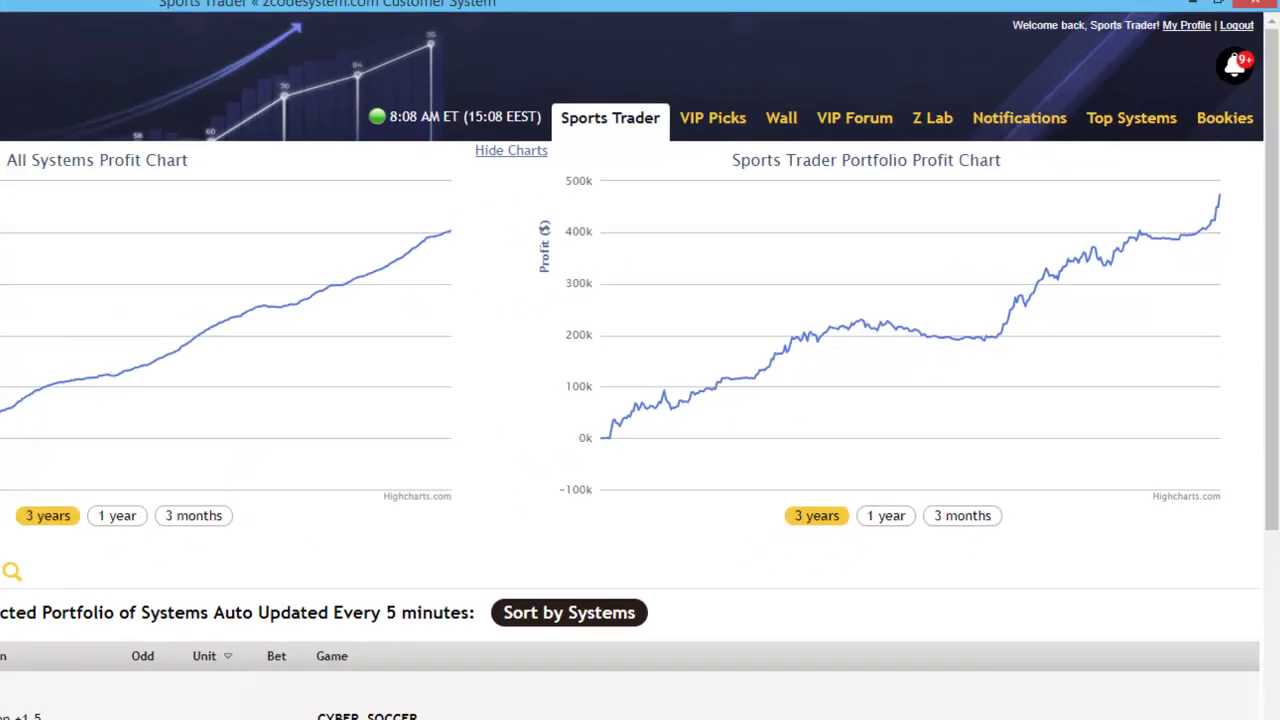
Examine the sports, systems and trends filters in Advanced selection mode and leave it without applying changes.
{"action": "scroll", "coordinate": [118, 377], "scroll_direction": "down", "scroll_amount": 2}
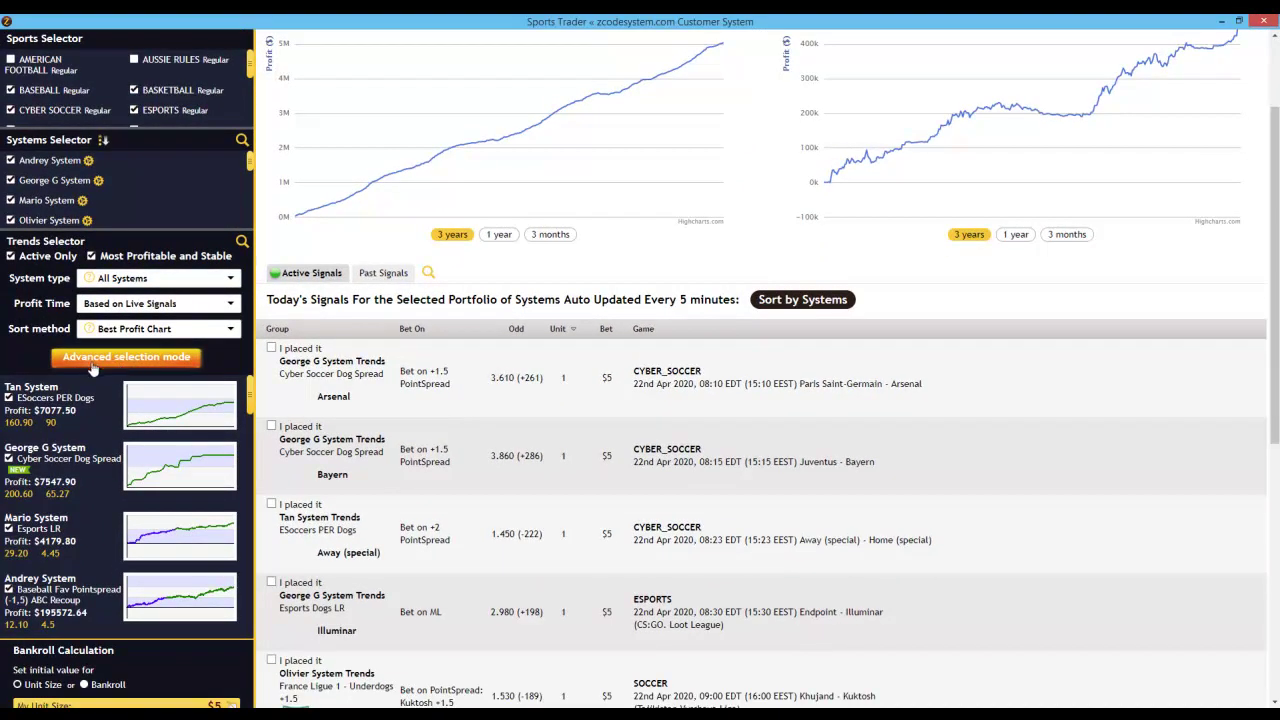
{"action": "left_click", "coordinate": [128, 360]}
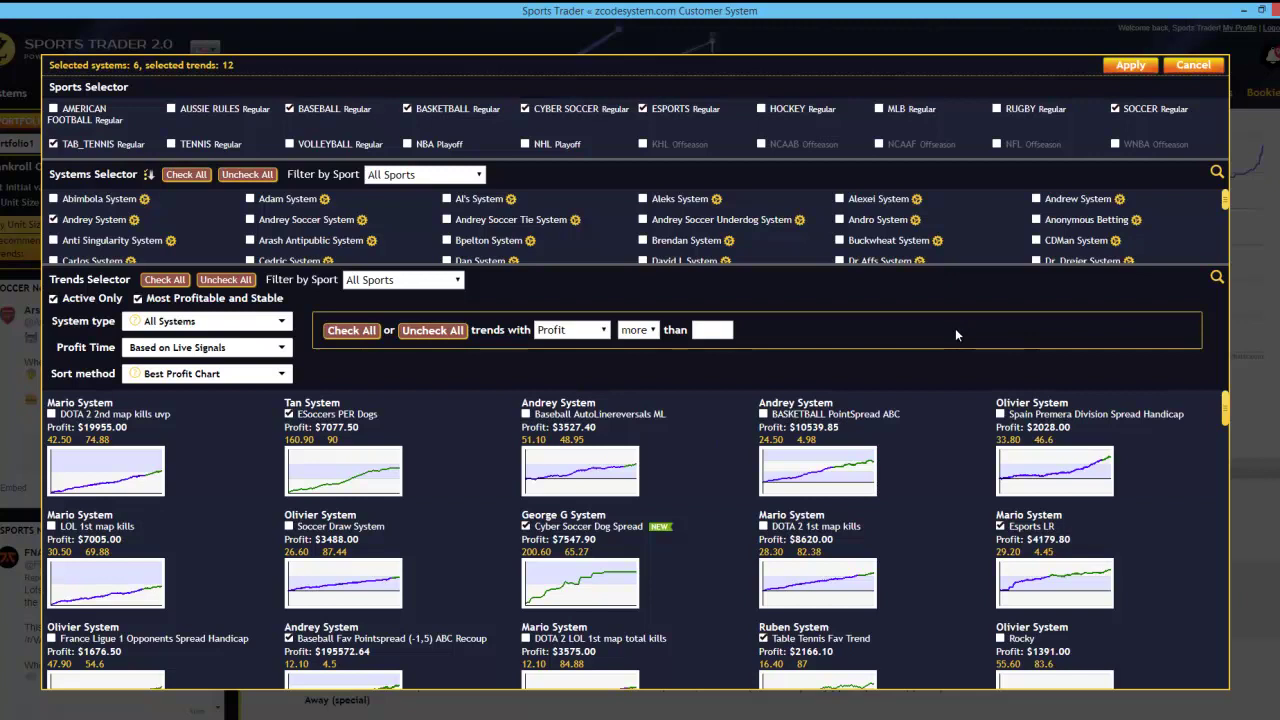
{"action": "left_click", "coordinate": [1198, 66]}
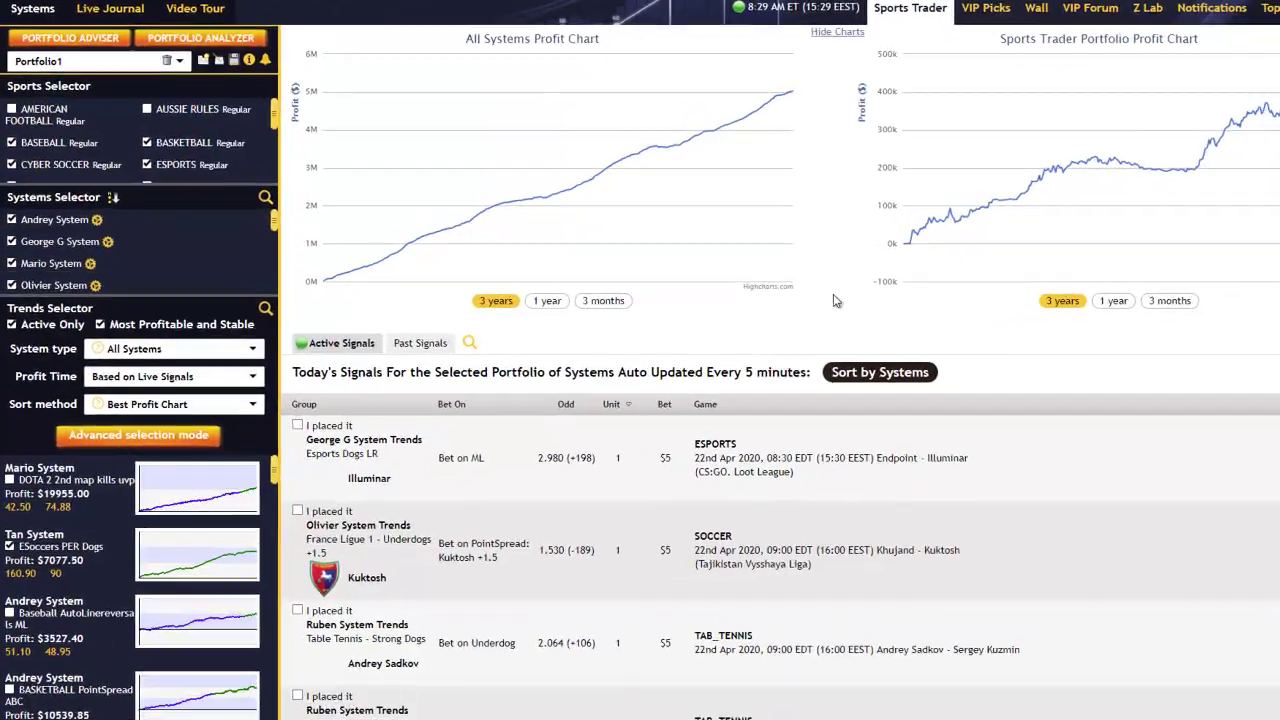
Set My Unit Size to $10 in the Bankroll Calculation.
{"action": "scroll", "coordinate": [757, 318], "scroll_direction": "down", "scroll_amount": 5}
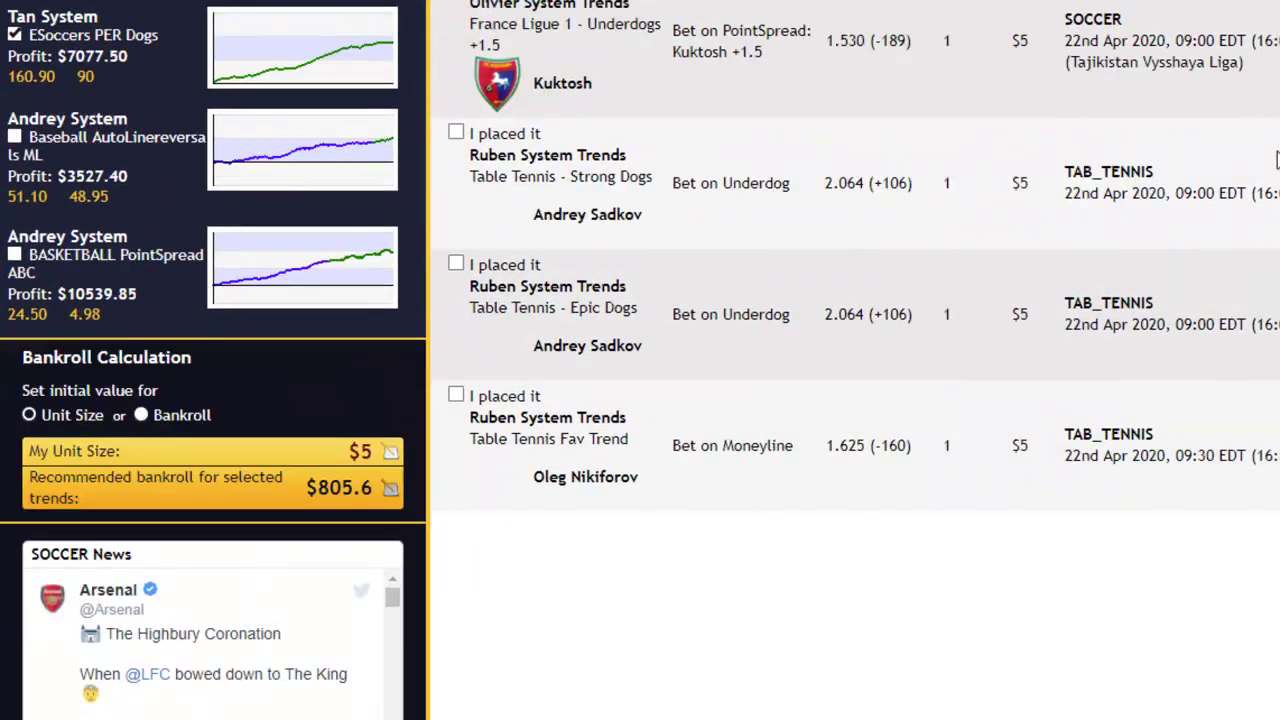
{"action": "scroll", "coordinate": [1277, 160], "scroll_direction": "down", "scroll_amount": 1}
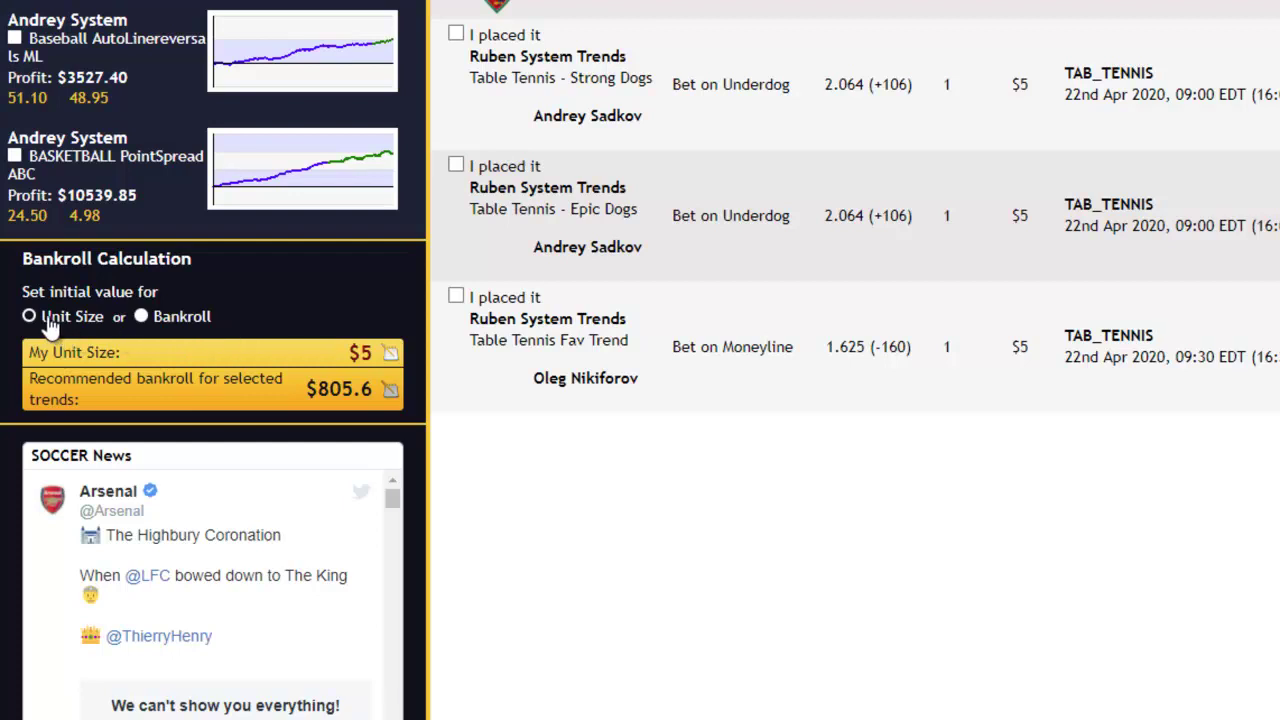
{"action": "left_click", "coordinate": [390, 356]}
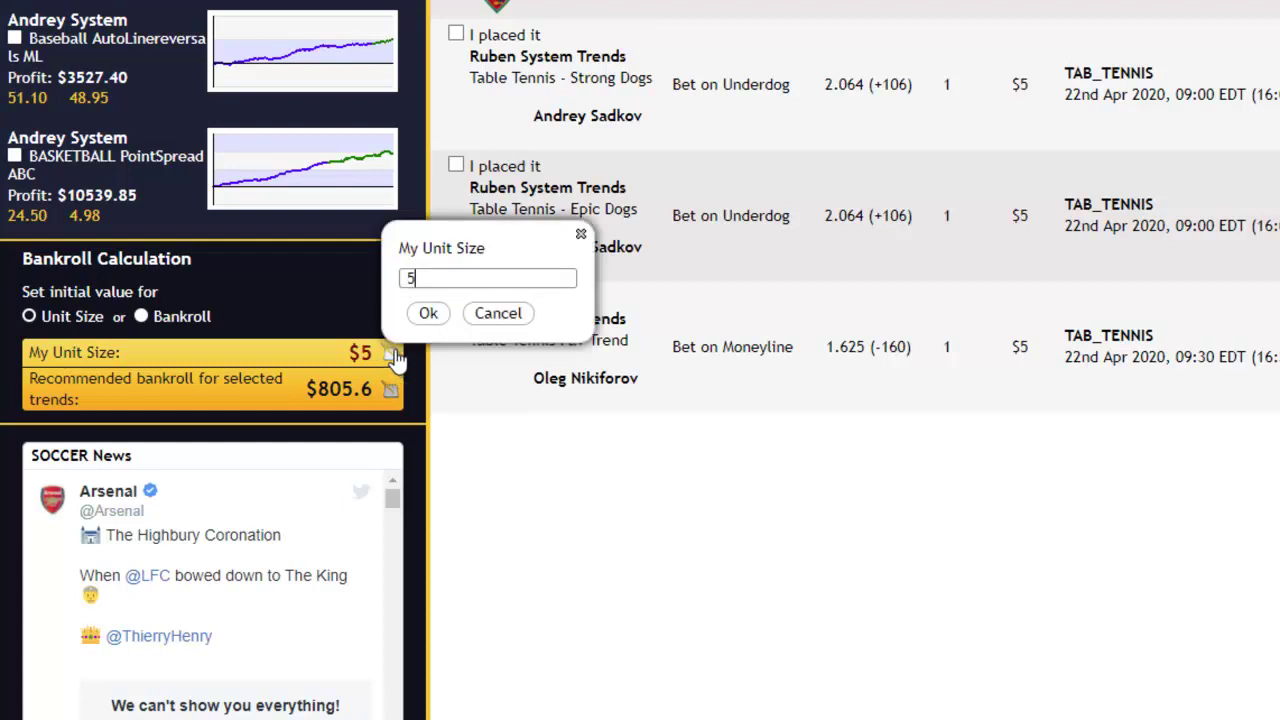
{"action": "left_click_drag", "start_coordinate": [435, 277], "coordinate": [351, 269]}
{"action": "type", "text": "10"}
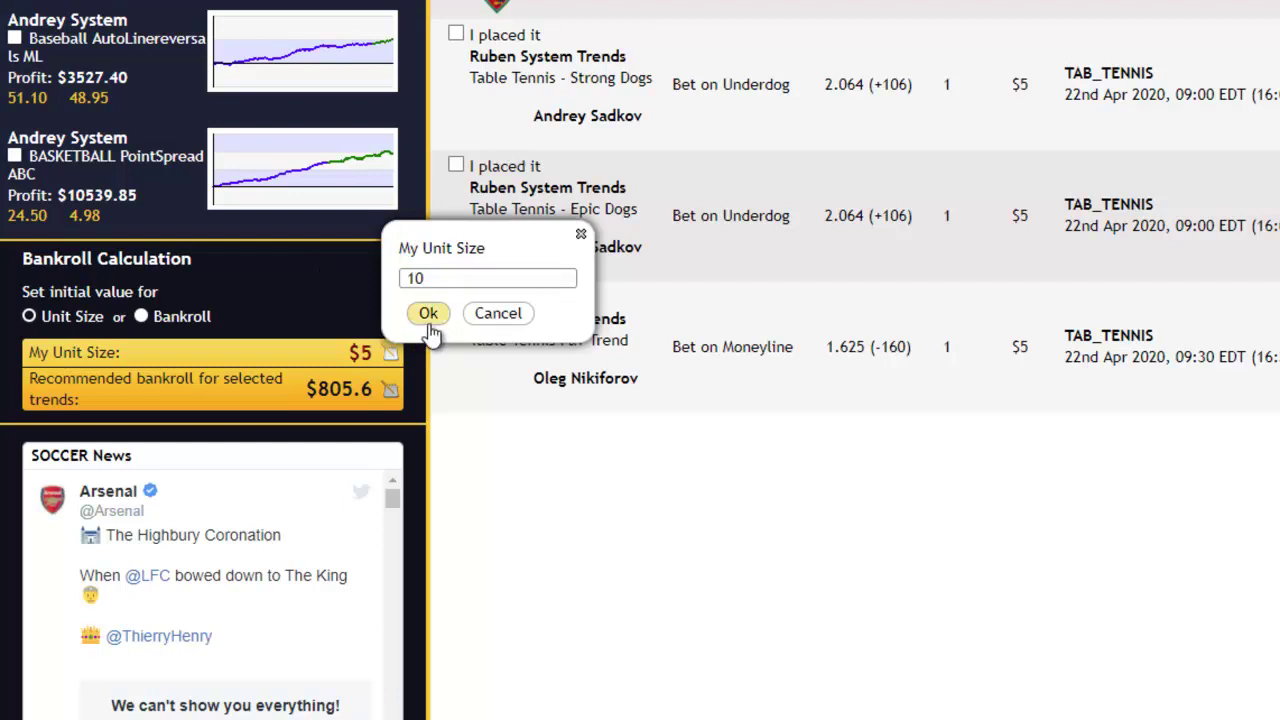
{"action": "left_click", "coordinate": [428, 314]}
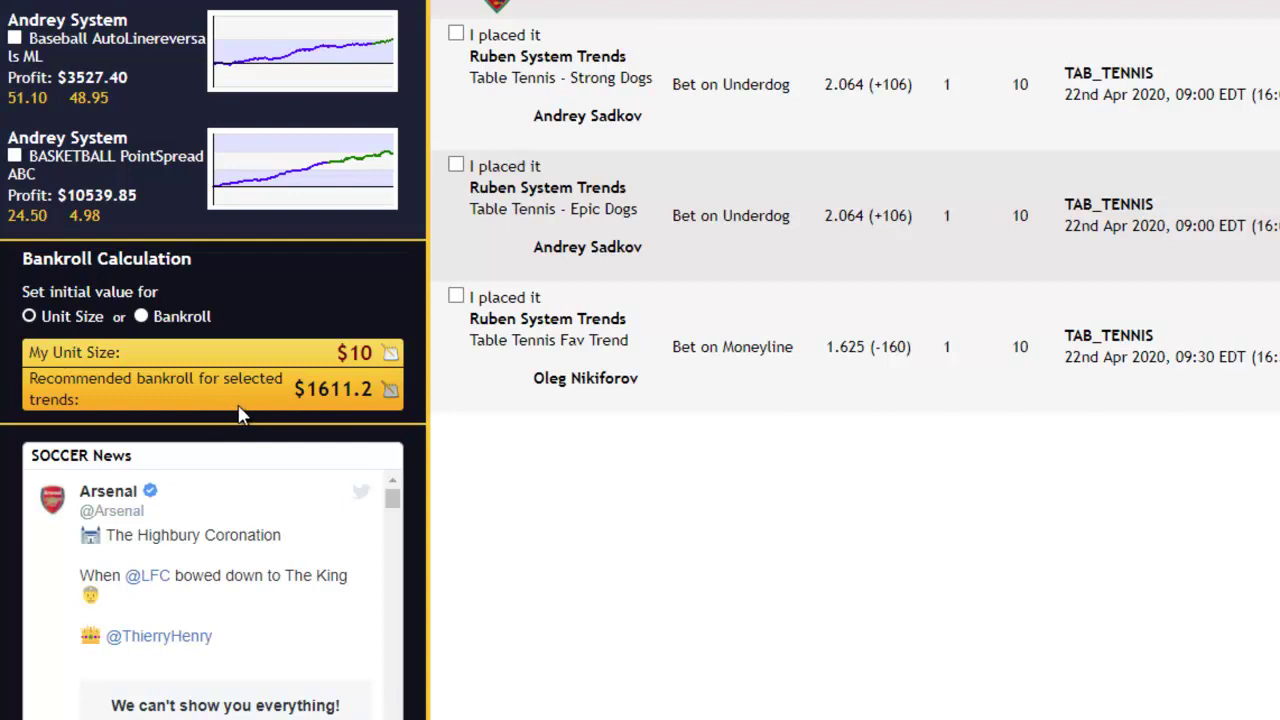
Base the Bankroll Calculation on the bankroll and set My Bankroll to $500.
{"action": "left_click", "coordinate": [141, 316]}
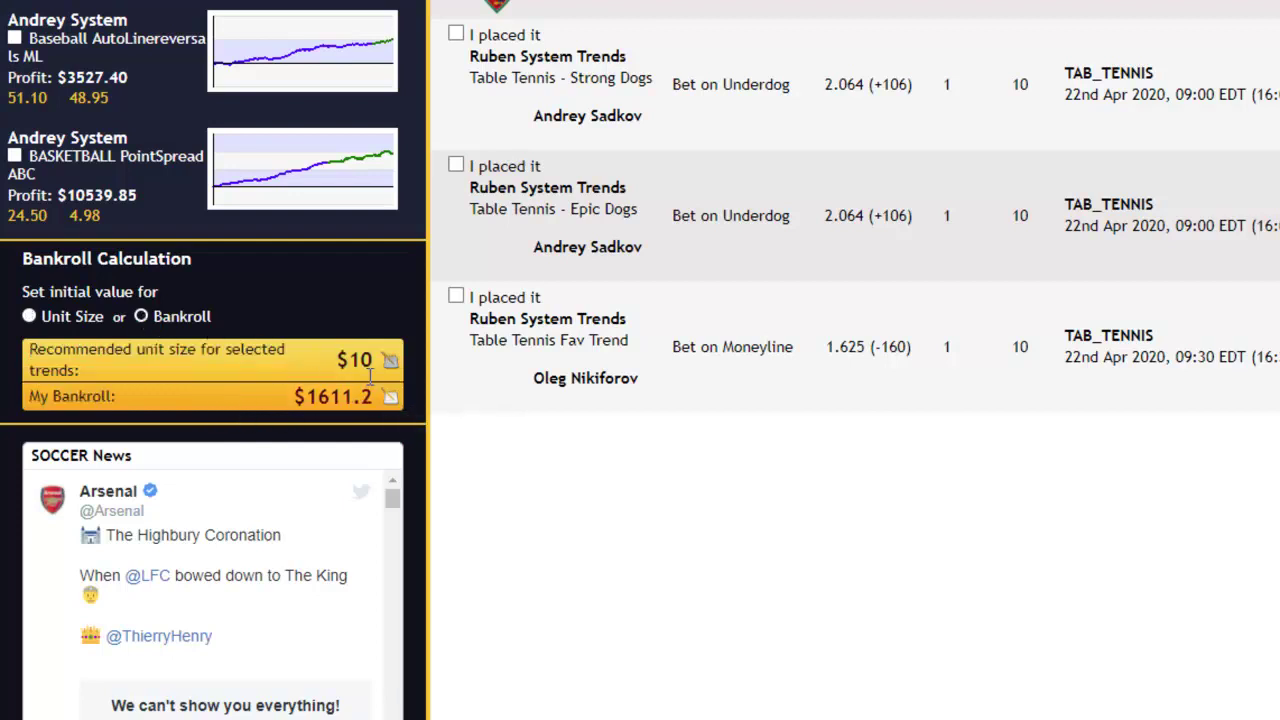
{"action": "left_click", "coordinate": [390, 398]}
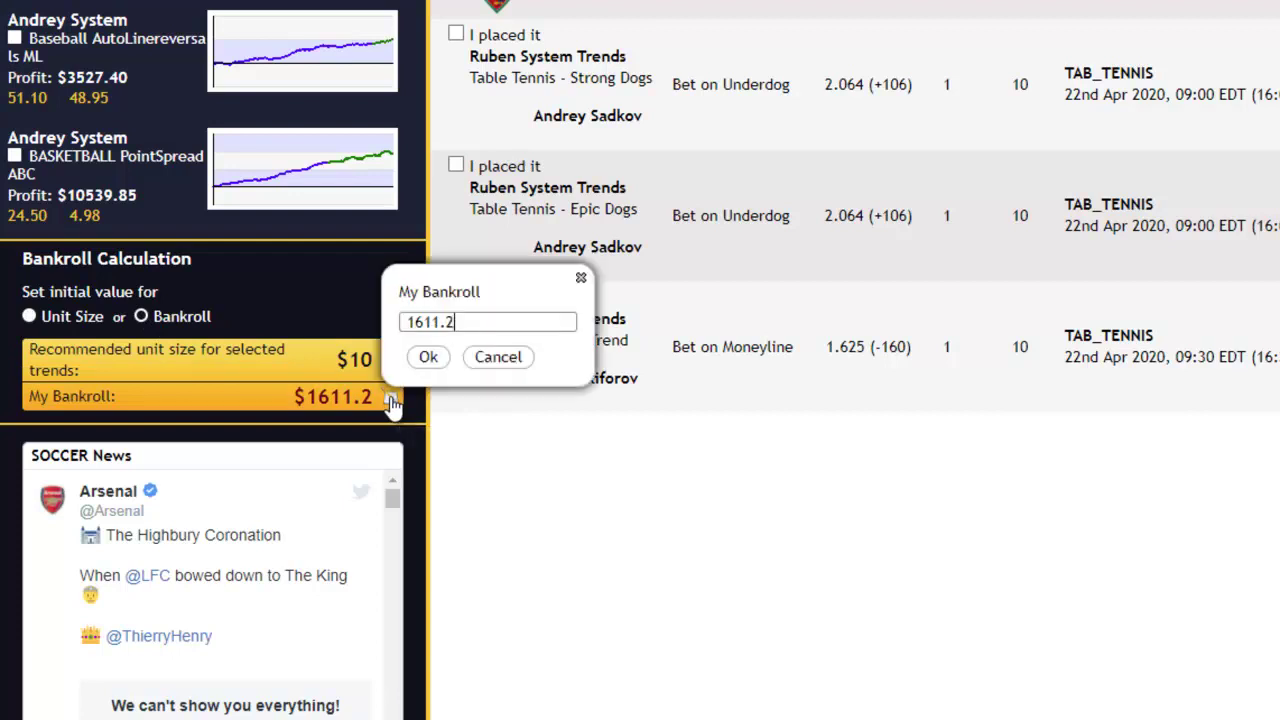
{"action": "left_click_drag", "start_coordinate": [462, 318], "coordinate": [381, 316]}
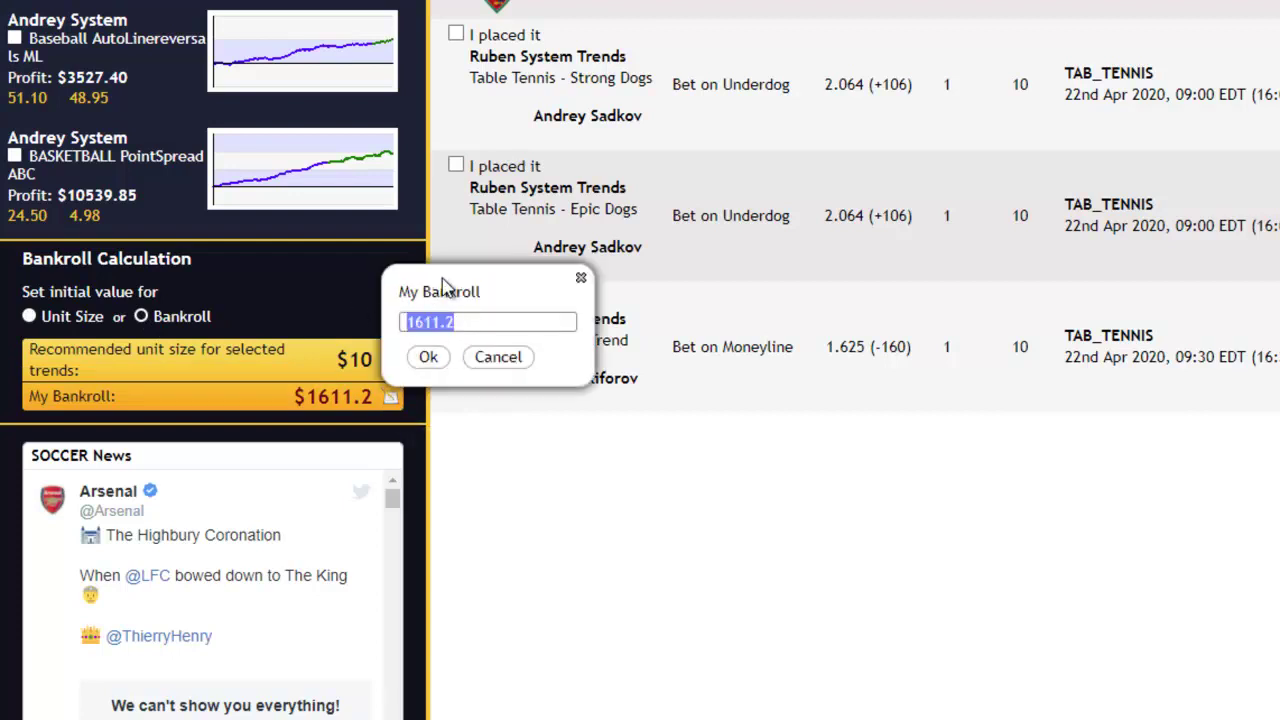
{"action": "type", "text": "500"}
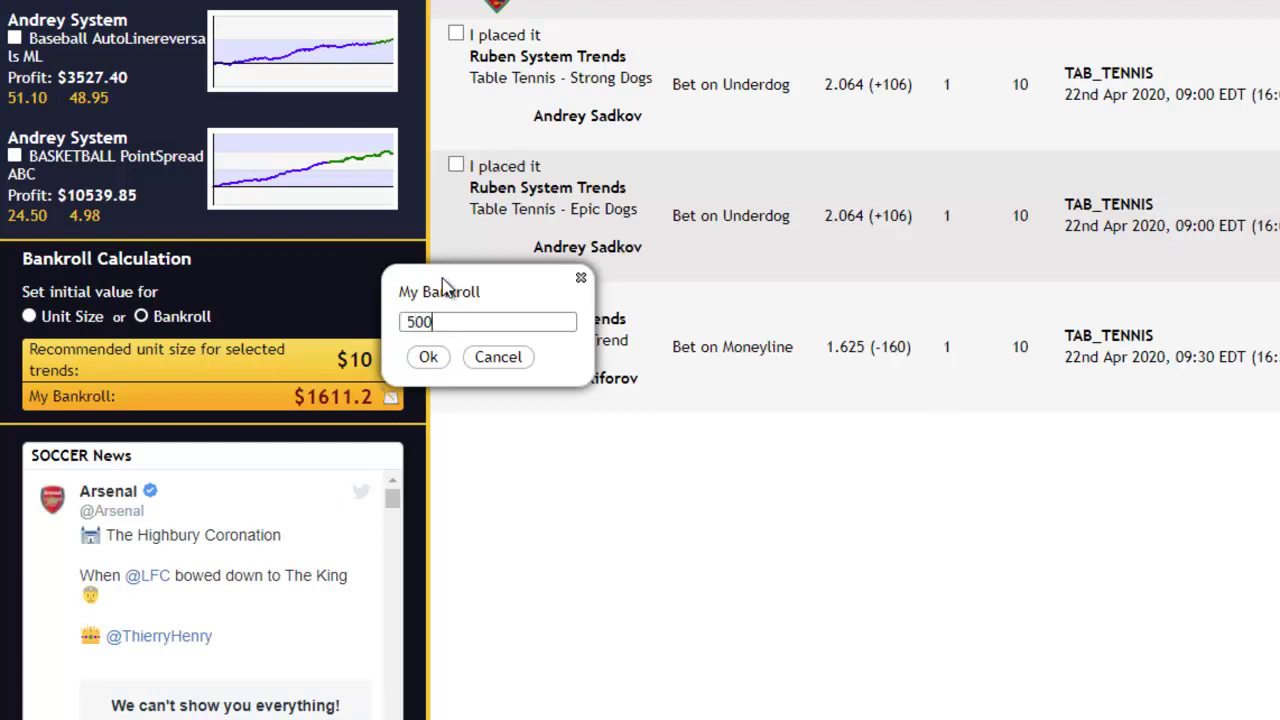
{"action": "left_click", "coordinate": [428, 358]}
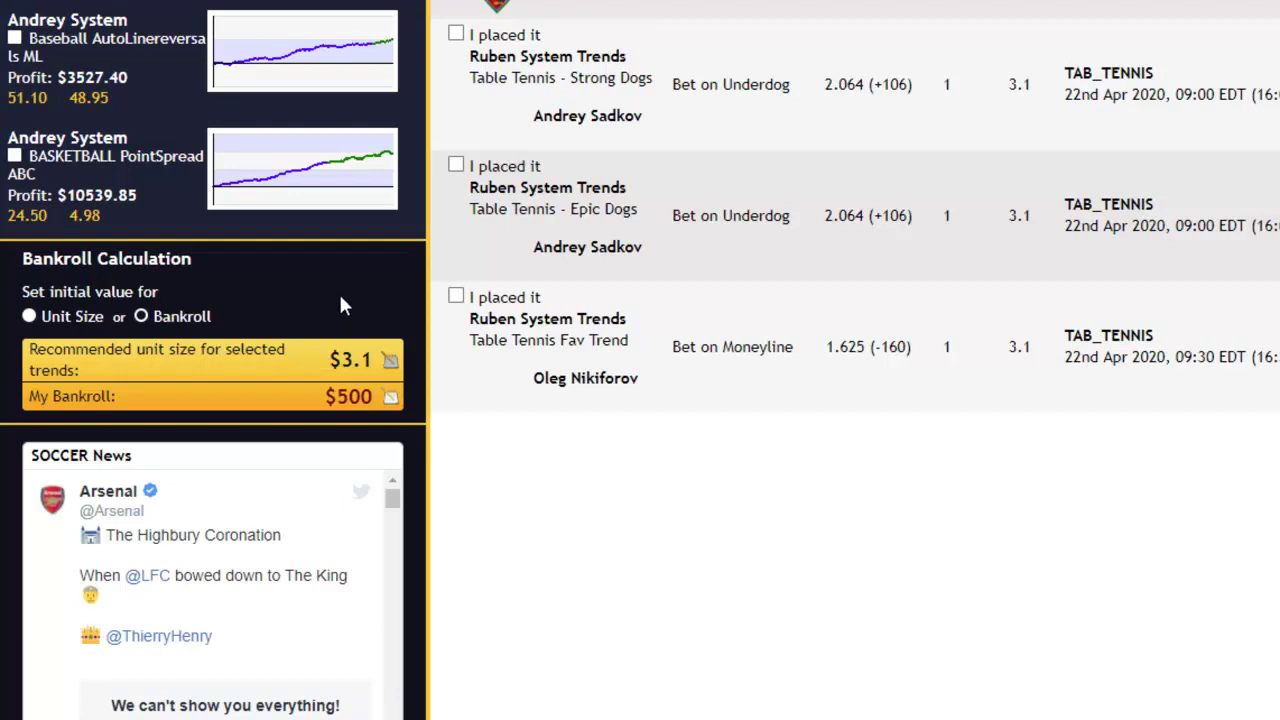
Inspect the latest profit in the profit charts and show the All Systems Profit Chart for 1 year.
{"action": "scroll", "coordinate": [960, 615], "scroll_direction": "up", "scroll_amount": 3}
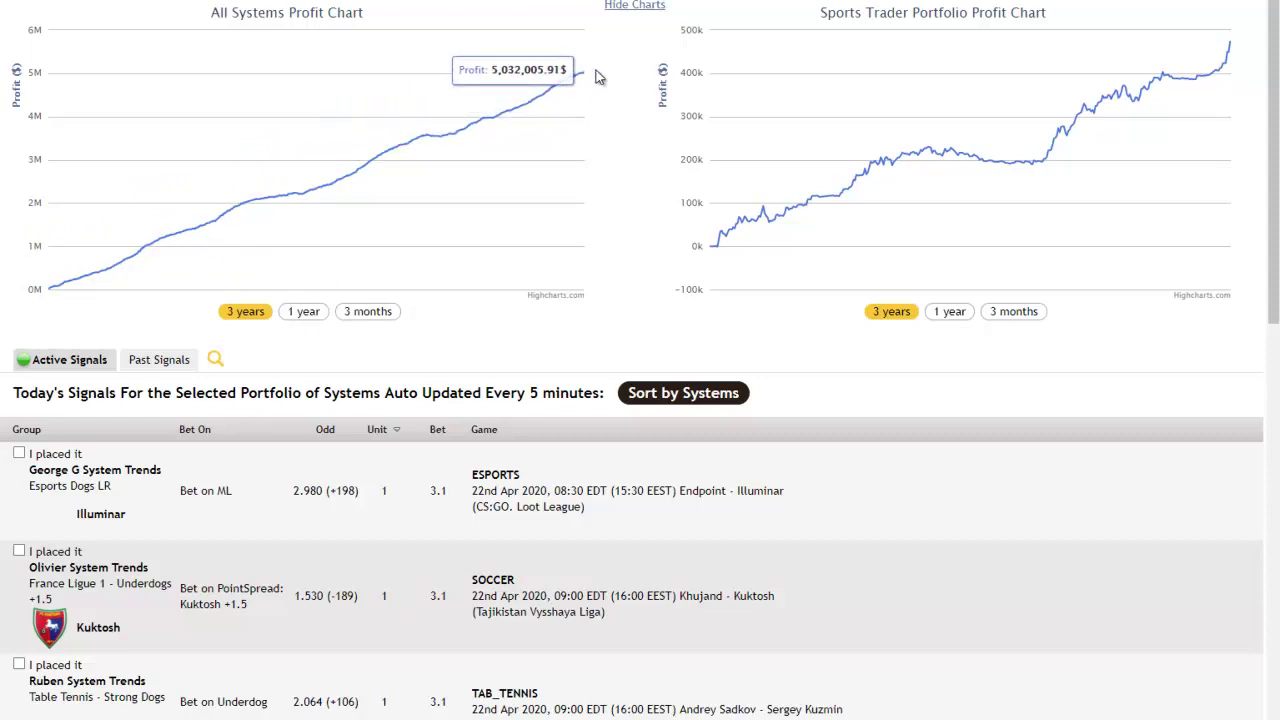
{"action": "mouse_move", "coordinate": [586, 75]}
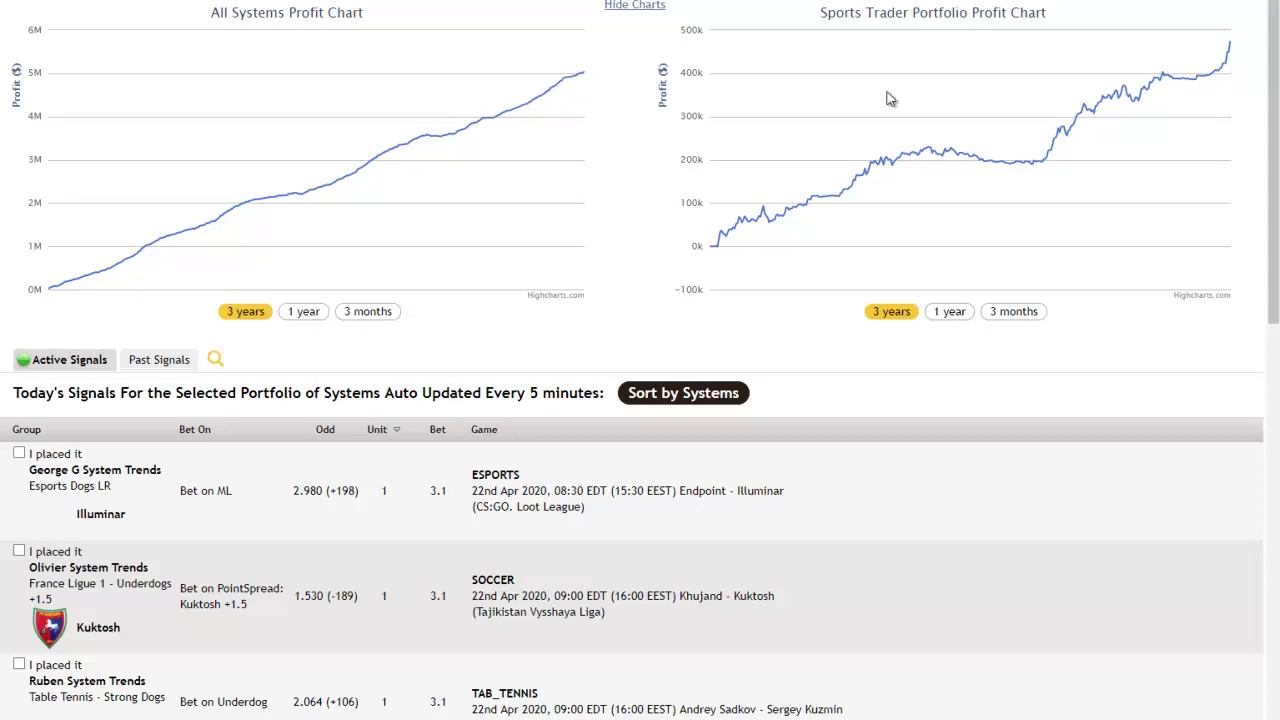
{"action": "mouse_move", "coordinate": [1100, 109]}
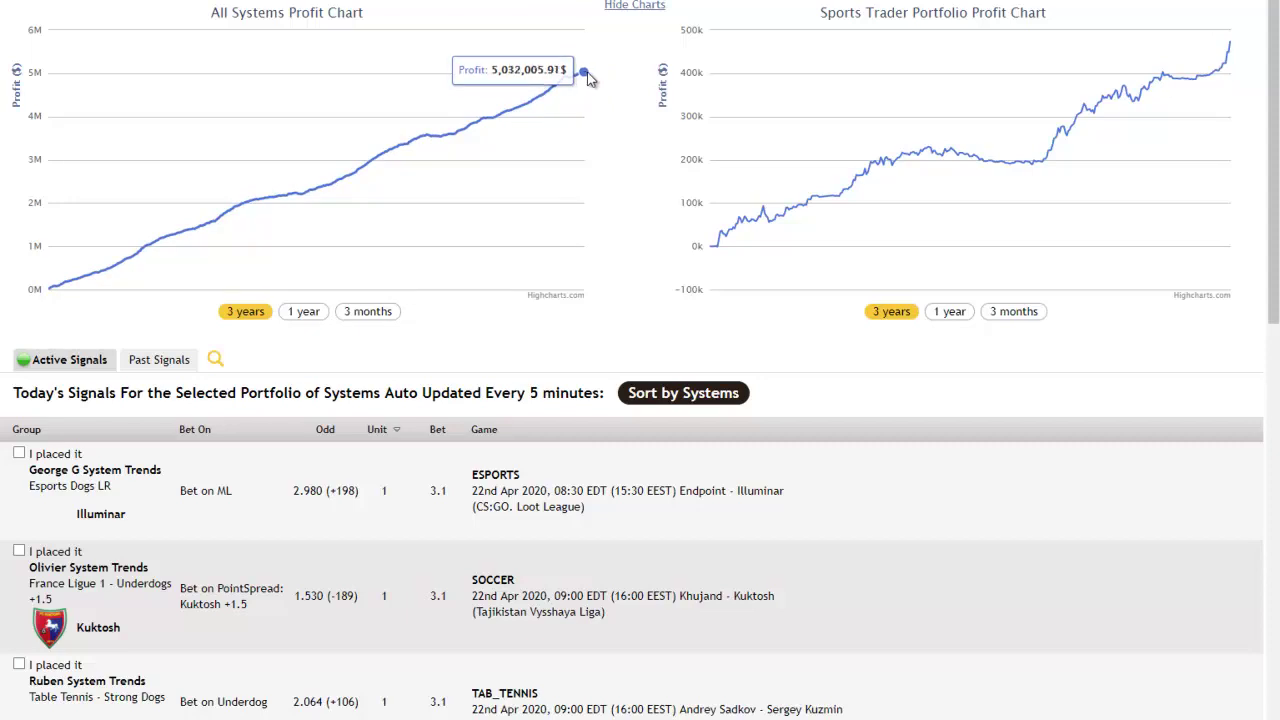
{"action": "left_click", "coordinate": [303, 316]}
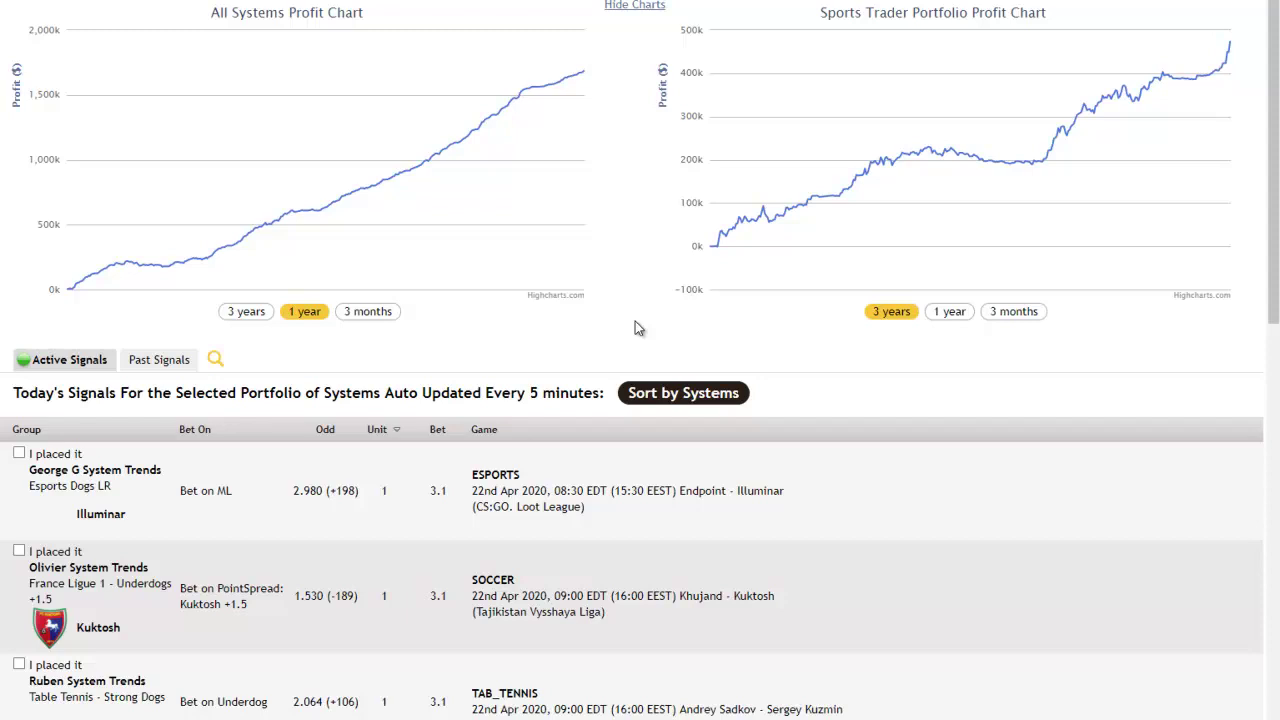
Review the active signals listed for the selected portfolio, including their bets, odds and games.
{"action": "scroll", "coordinate": [640, 328], "scroll_direction": "down", "scroll_amount": 3}
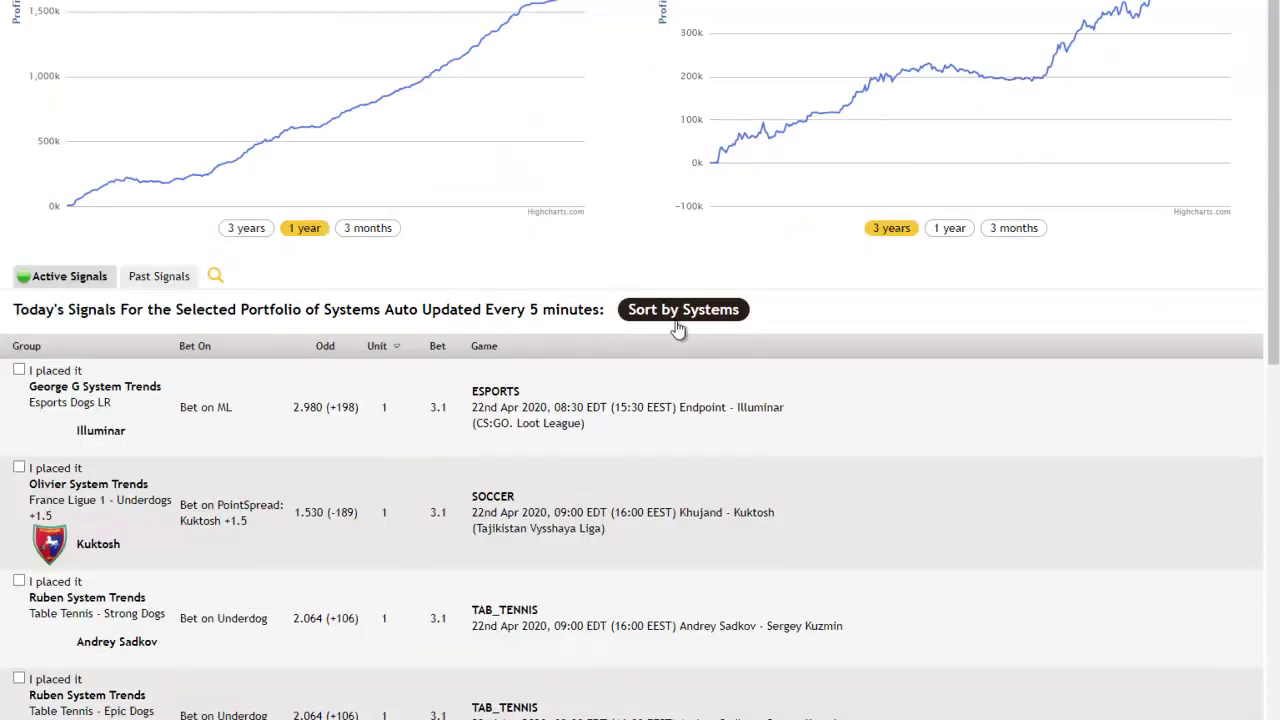
{"action": "scroll", "coordinate": [703, 318], "scroll_direction": "down", "scroll_amount": 2}
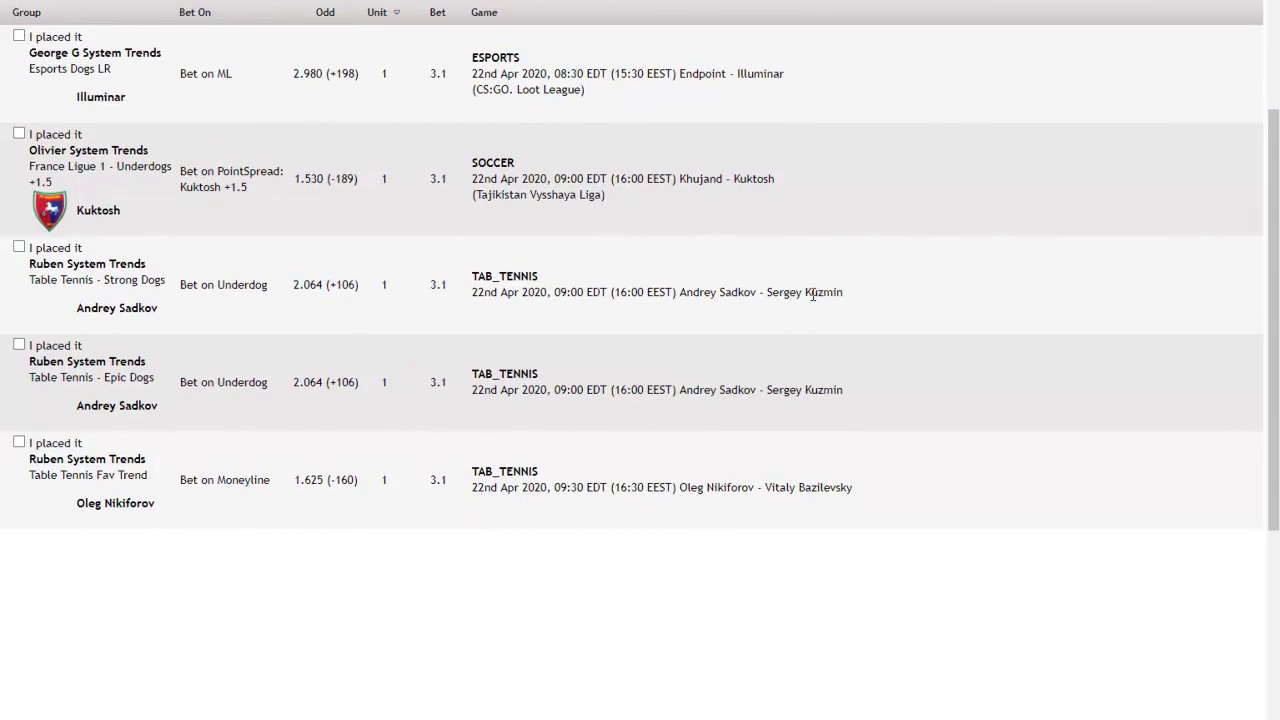
{"action": "scroll", "coordinate": [516, 101], "scroll_direction": "up", "scroll_amount": 2}
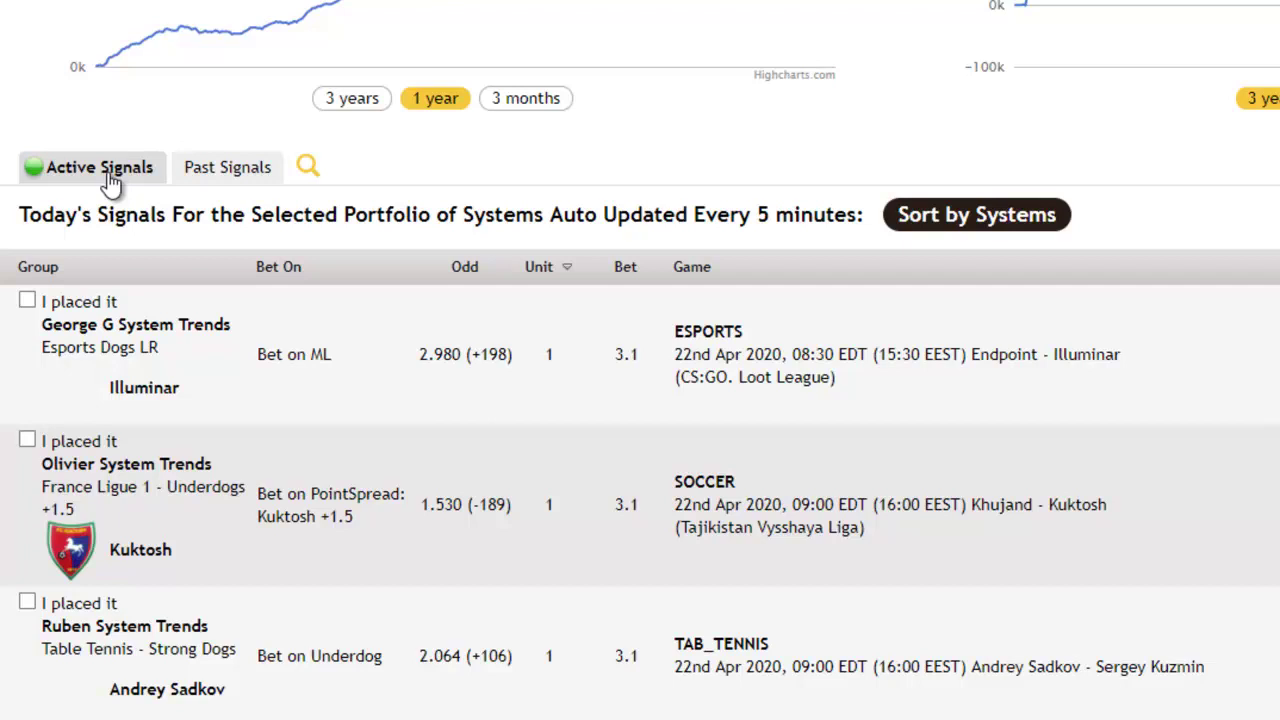
Review the past signals for the selected trends, including their results, odds, bet sizes and games.
{"action": "left_click", "coordinate": [238, 178]}
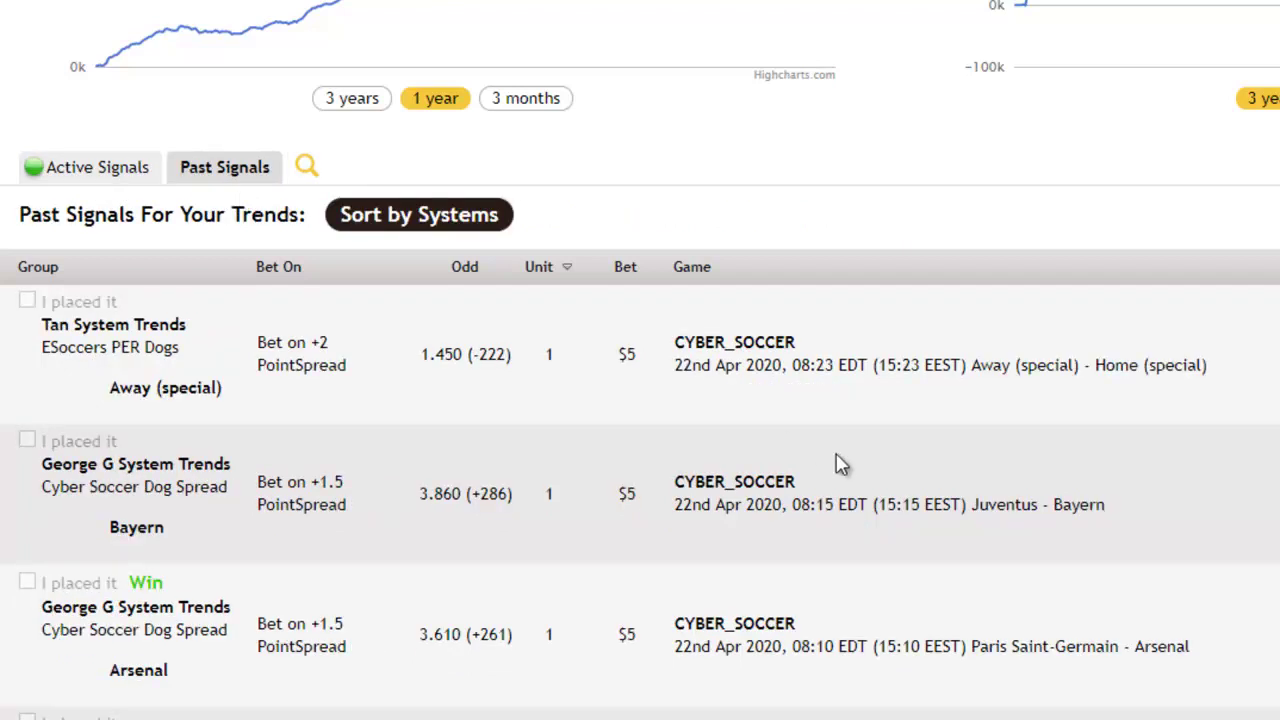
{"action": "scroll", "coordinate": [752, 462], "scroll_direction": "down", "scroll_amount": 3}
{"action": "scroll", "coordinate": [800, 465], "scroll_direction": "down", "scroll_amount": 5}
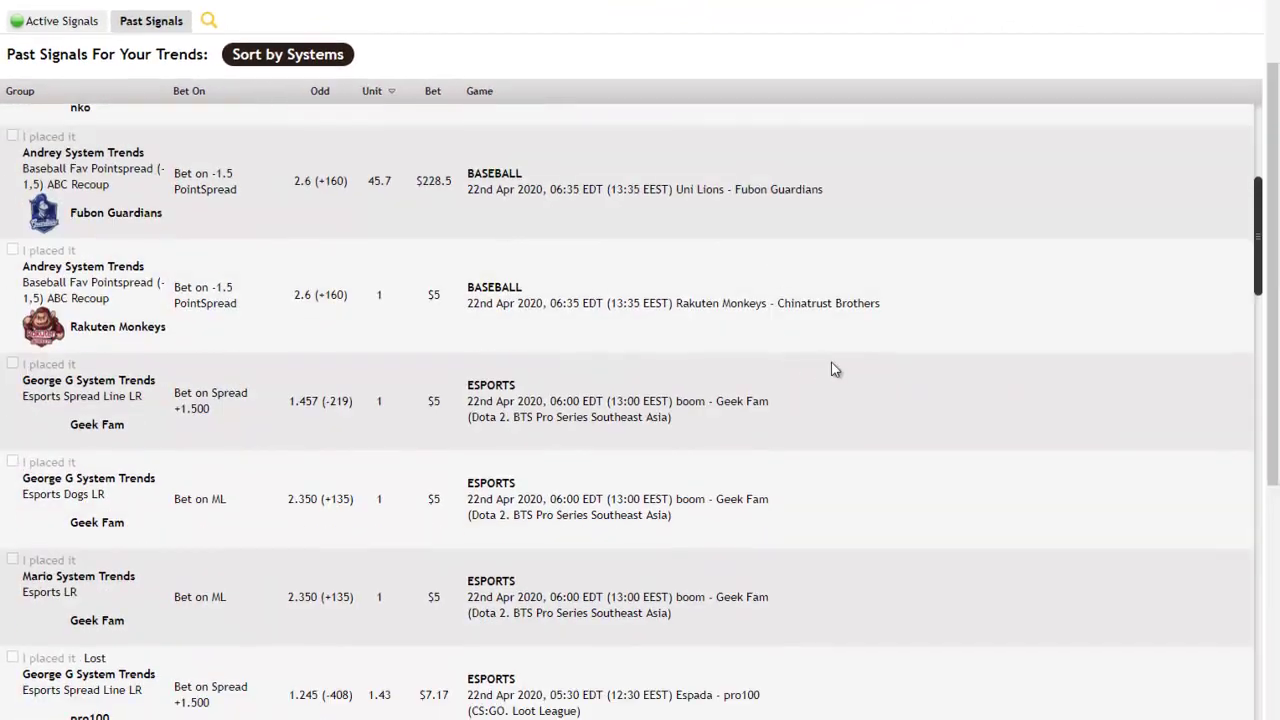
{"action": "scroll", "coordinate": [835, 350], "scroll_direction": "down", "scroll_amount": 3}
{"action": "scroll", "coordinate": [400, 255], "scroll_direction": "up", "scroll_amount": 8}
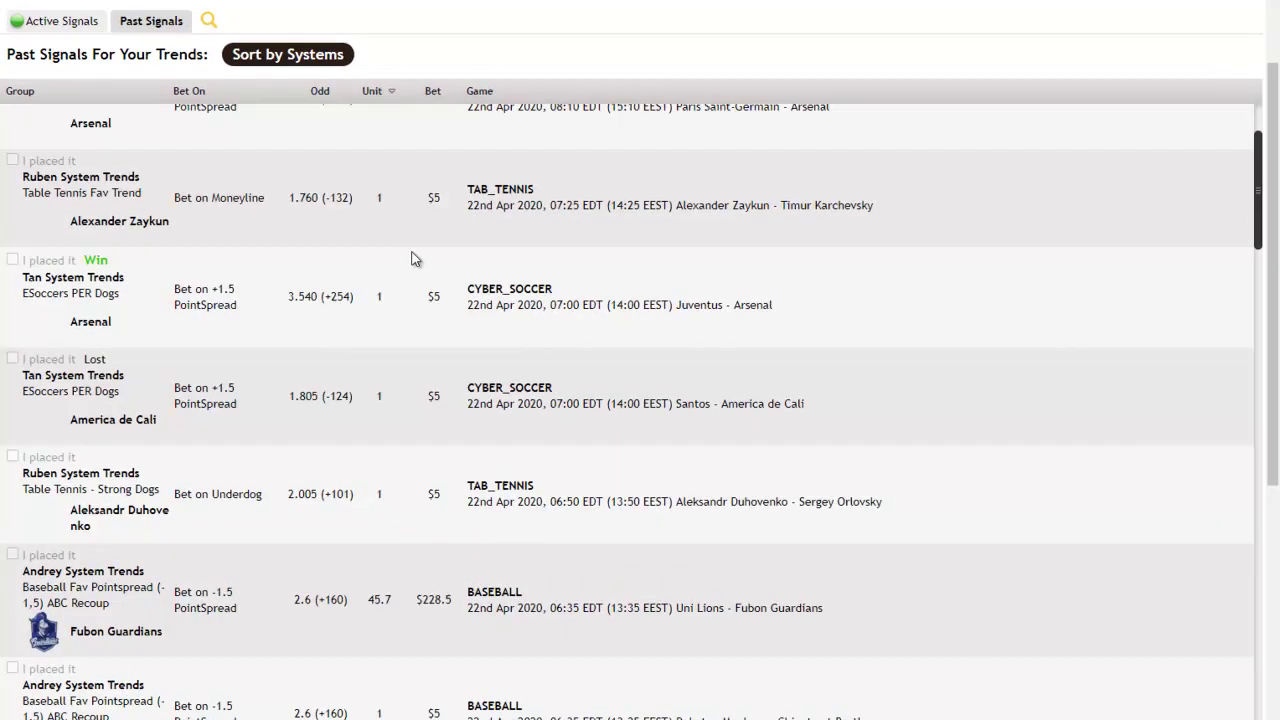
{"action": "scroll", "coordinate": [388, 280], "scroll_direction": "up", "scroll_amount": 3}
{"action": "scroll", "coordinate": [166, 359], "scroll_direction": "down", "scroll_amount": 4}
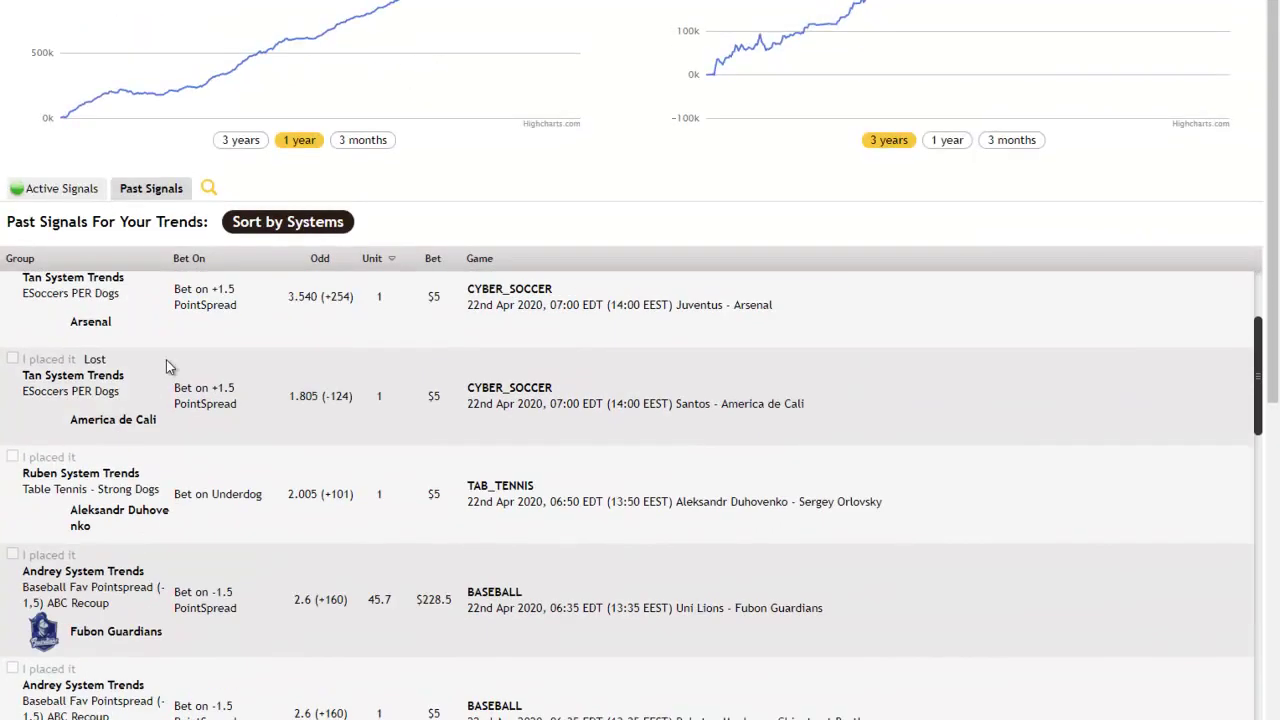
{"action": "scroll", "coordinate": [110, 362], "scroll_direction": "up", "scroll_amount": 4}
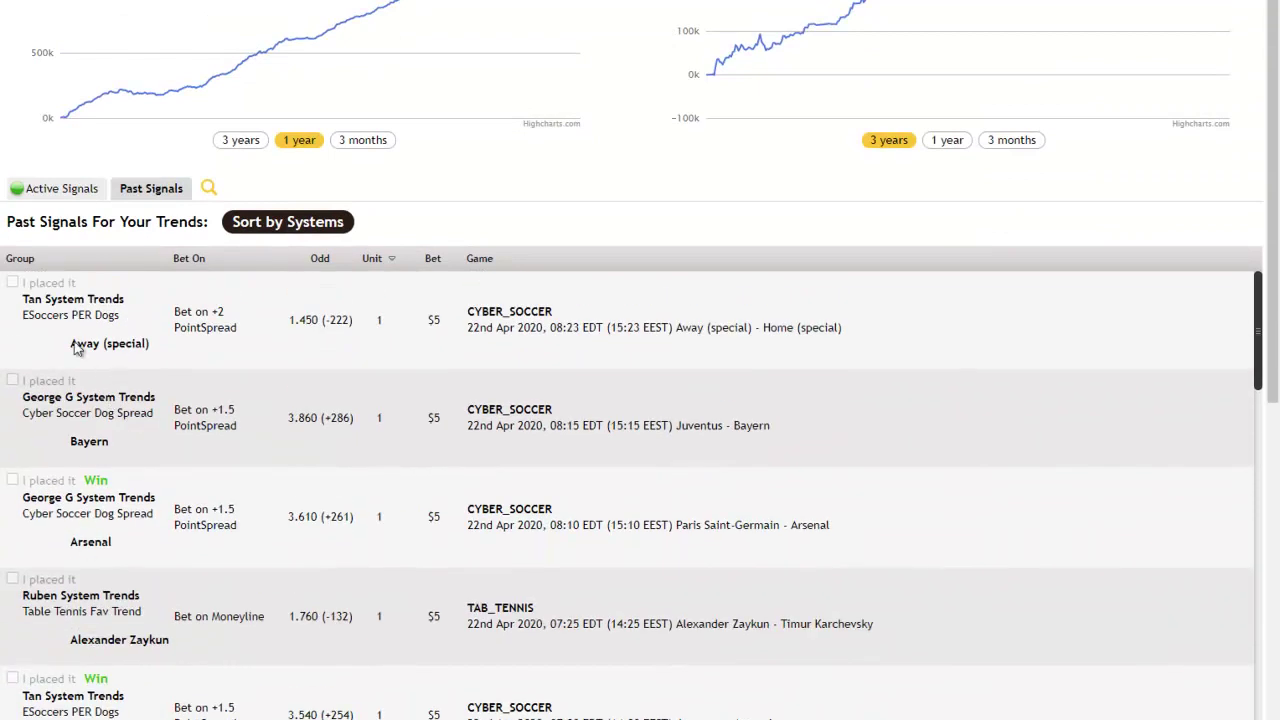
{"action": "scroll", "coordinate": [240, 430], "scroll_direction": "up", "scroll_amount": 2}
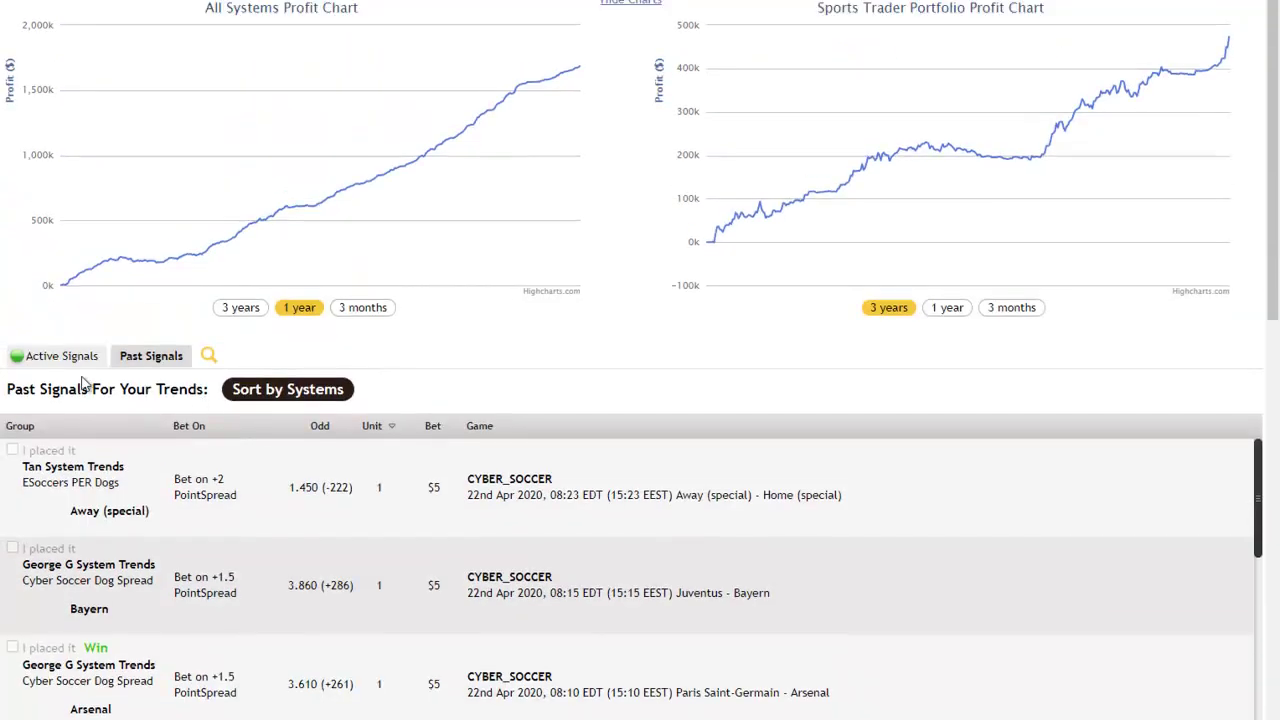
Return to the active signals and examine the Illuminar esports signal's team, bet type, odds, unit and bet amount.
{"action": "left_click", "coordinate": [84, 358]}
{"action": "scroll", "coordinate": [150, 400], "scroll_direction": "down", "scroll_amount": 3}
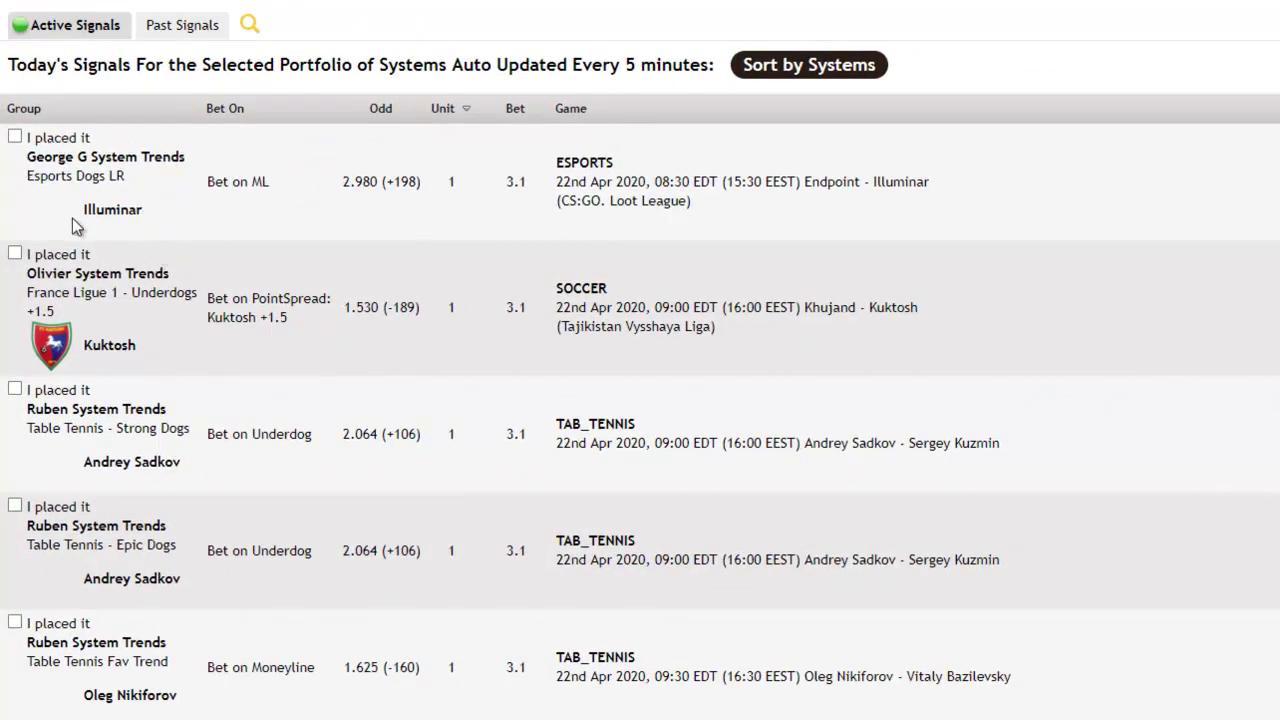
{"action": "left_click_drag", "start_coordinate": [80, 212], "coordinate": [143, 222]}
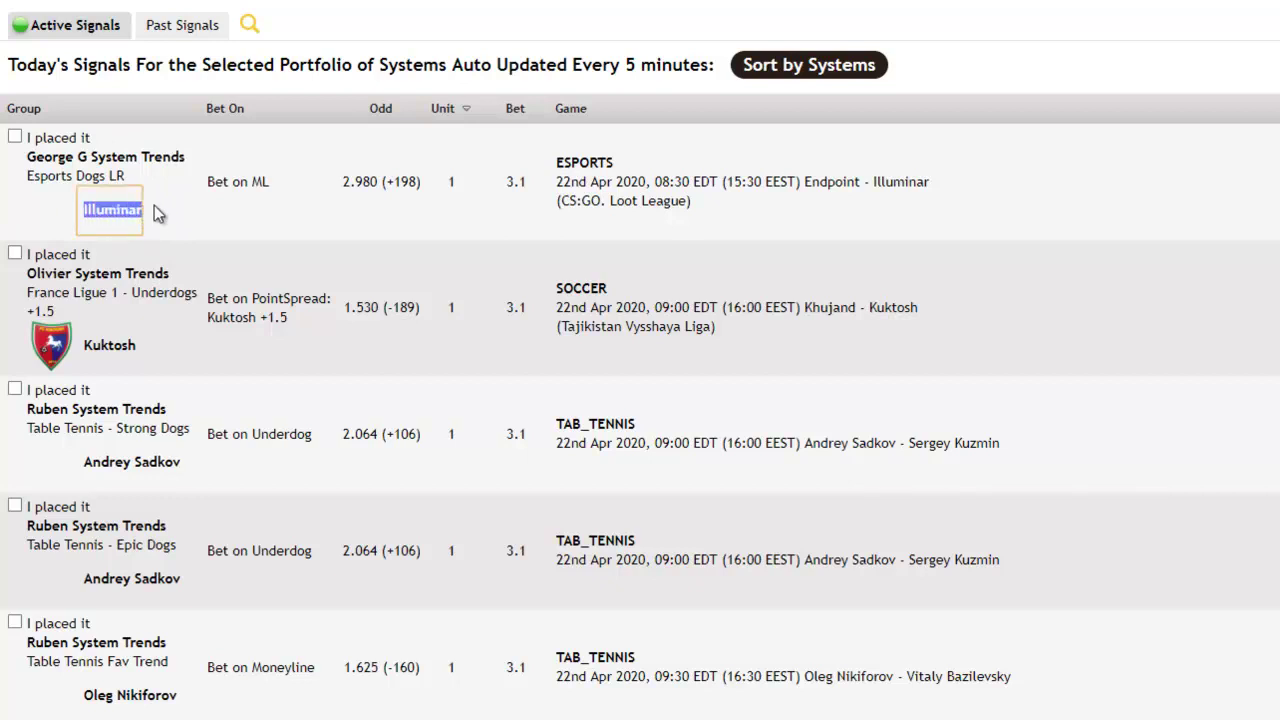
{"action": "left_click", "coordinate": [157, 213]}
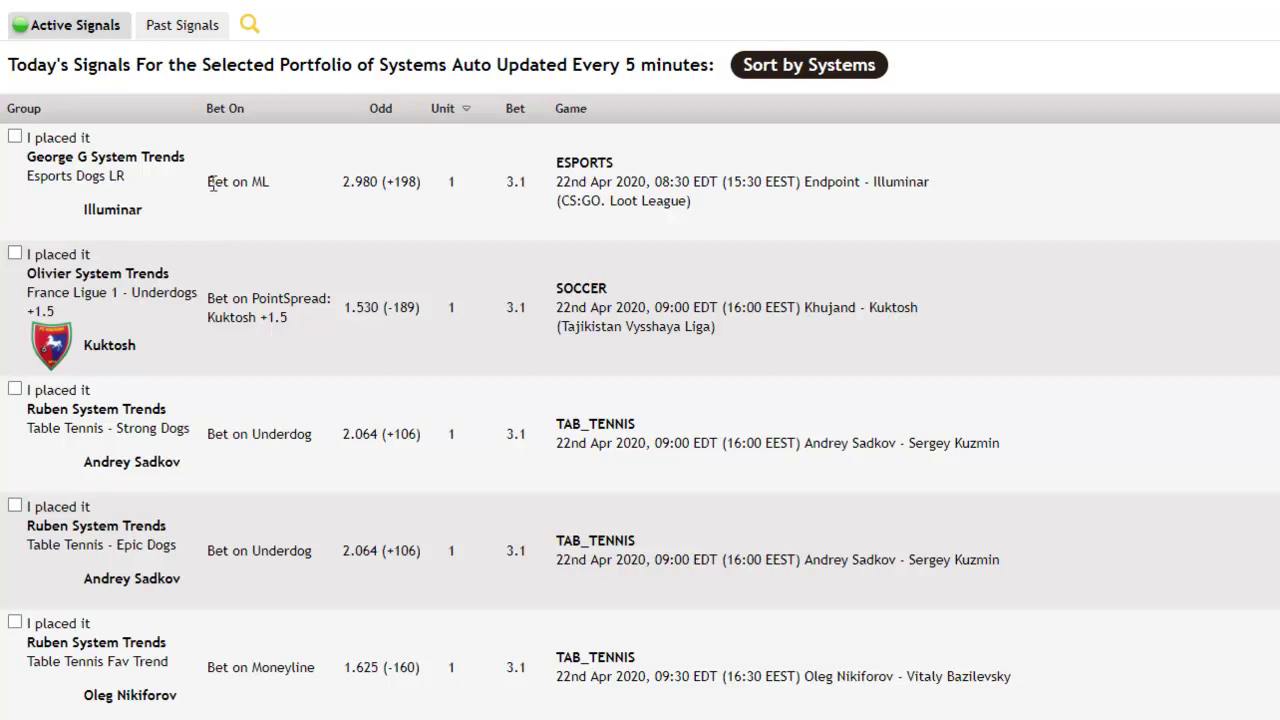
{"action": "left_click_drag", "start_coordinate": [209, 182], "coordinate": [276, 191]}
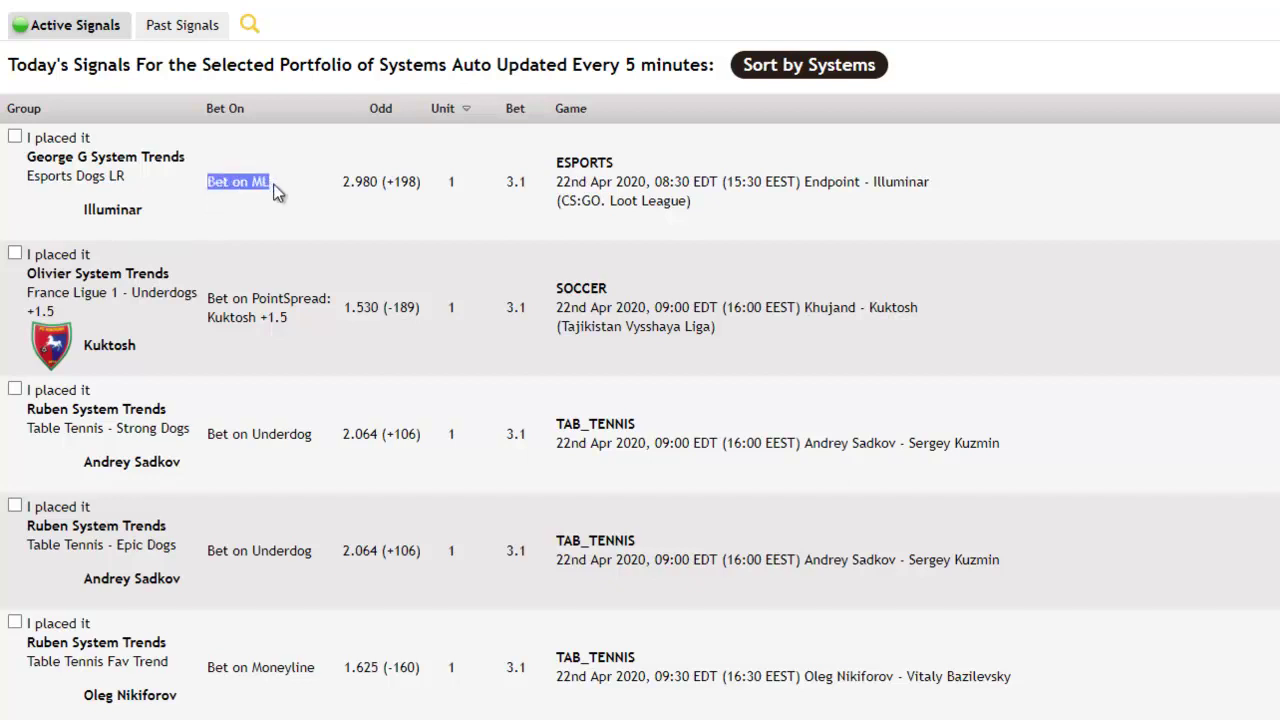
{"action": "left_click", "coordinate": [276, 191]}
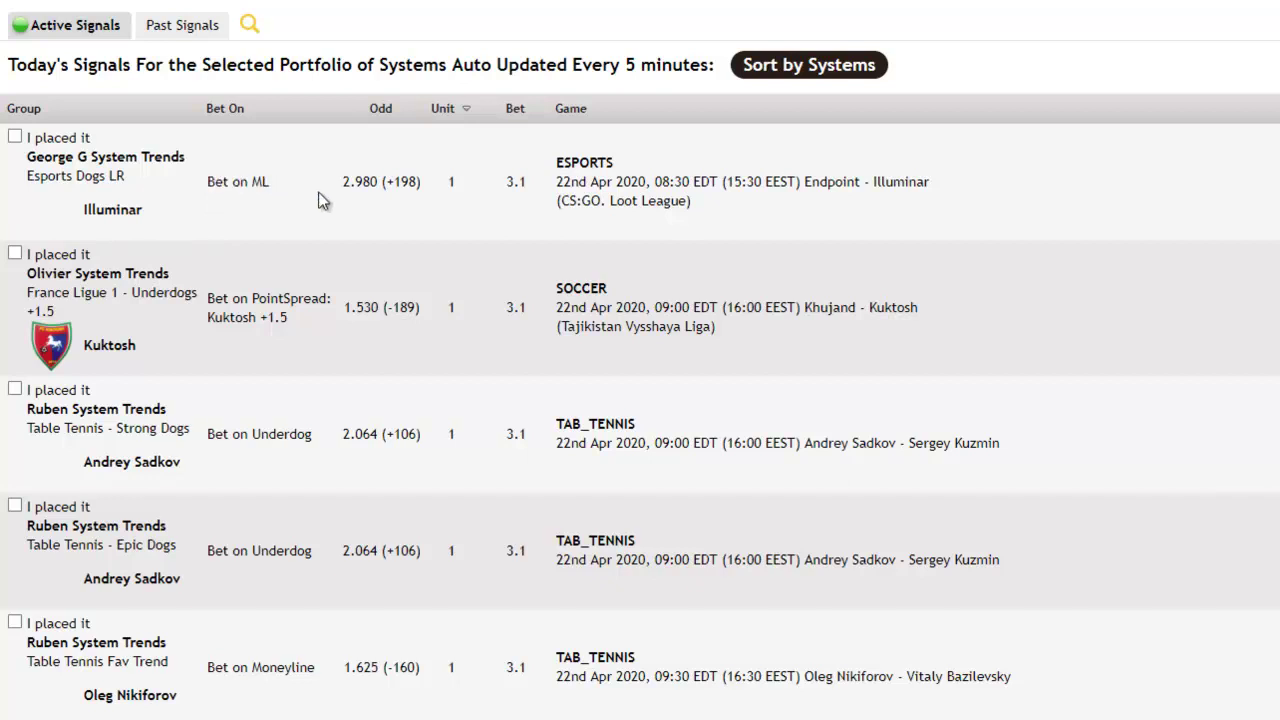
{"action": "left_click_drag", "start_coordinate": [344, 181], "coordinate": [459, 190]}
{"action": "left_click_drag", "start_coordinate": [503, 190], "coordinate": [533, 198]}
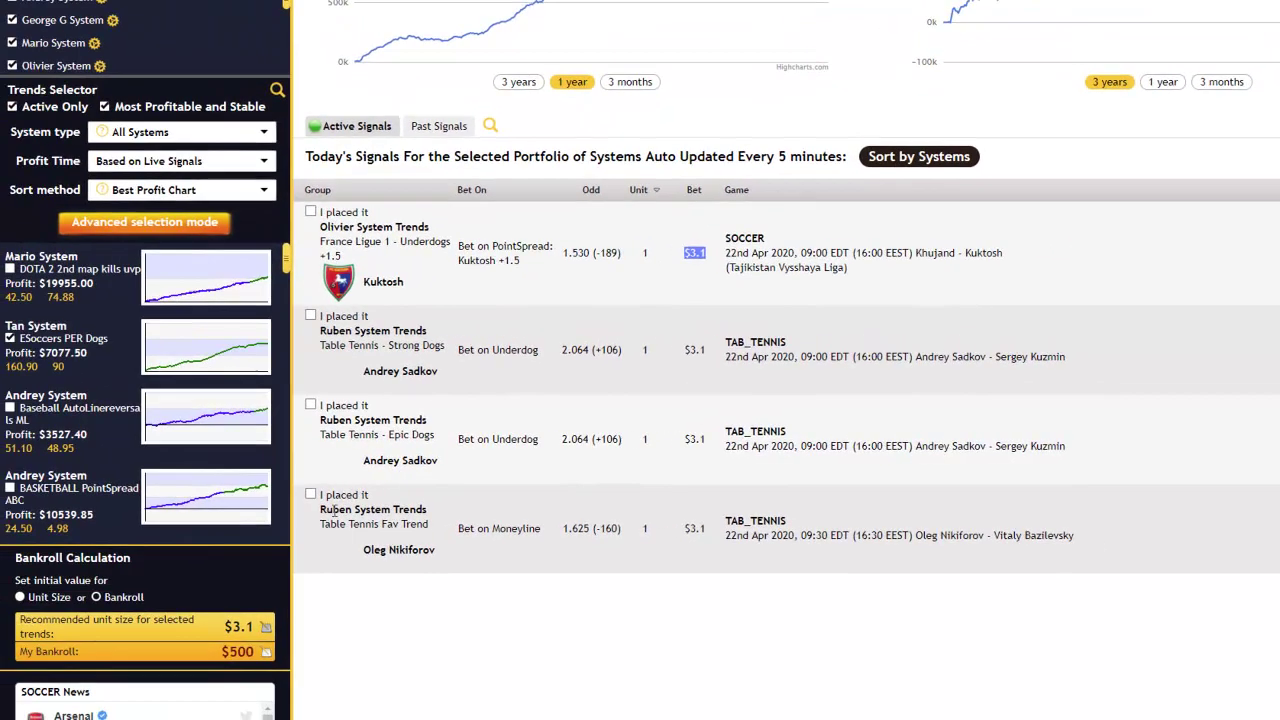
Base the Bankroll Calculation on the unit size and set My Unit Size to $10.
{"action": "double_click", "coordinate": [240, 626]}
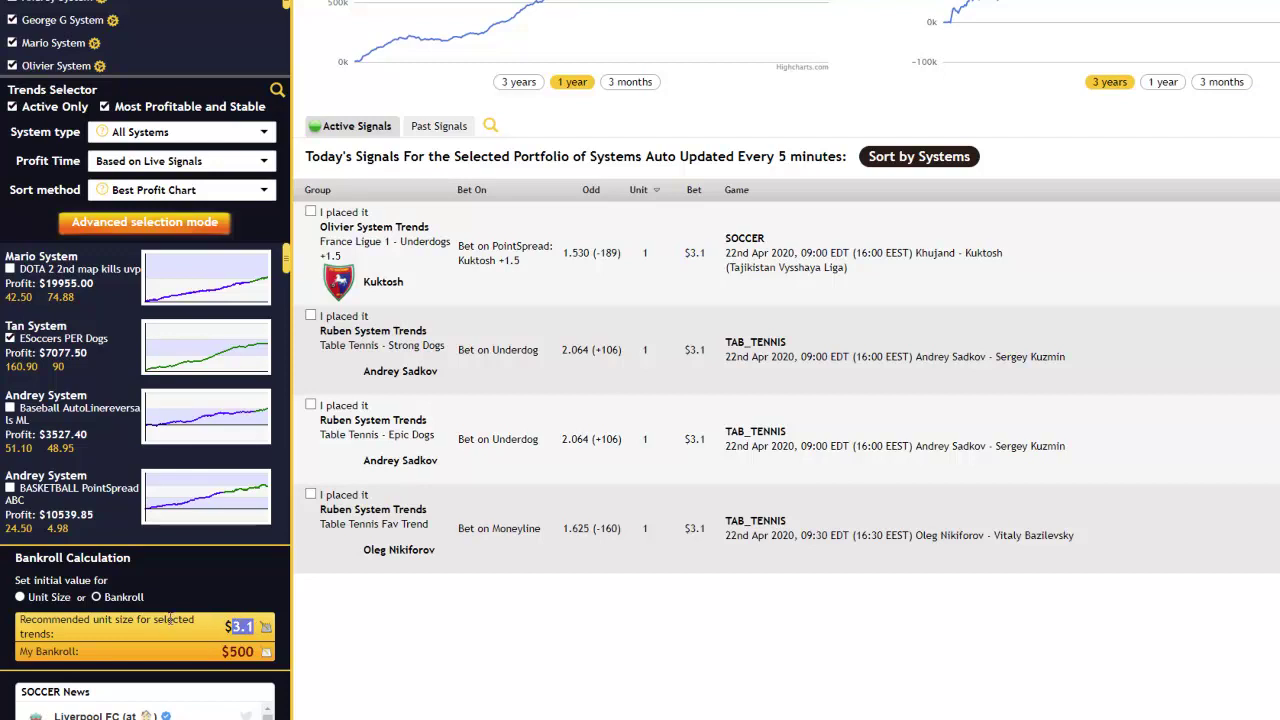
{"action": "left_click", "coordinate": [20, 597]}
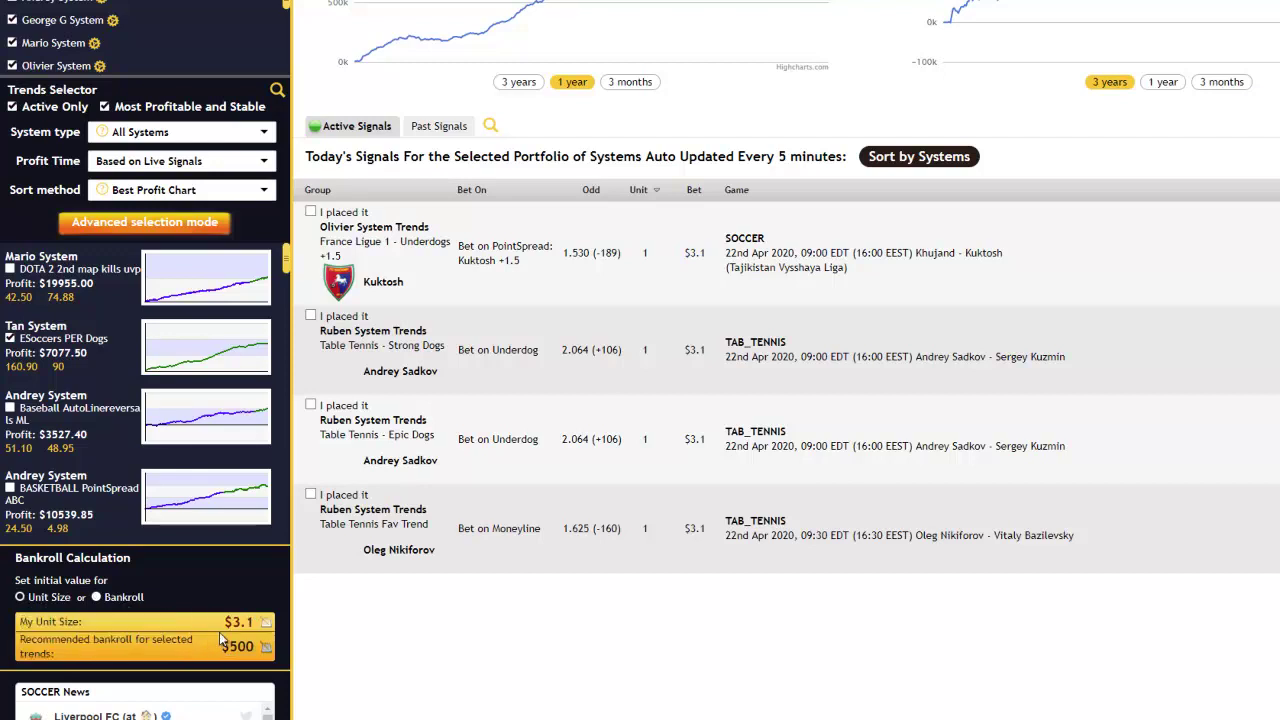
{"action": "left_click", "coordinate": [267, 626]}
{"action": "type", "text": "10"}
{"action": "left_click", "coordinate": [292, 594]}
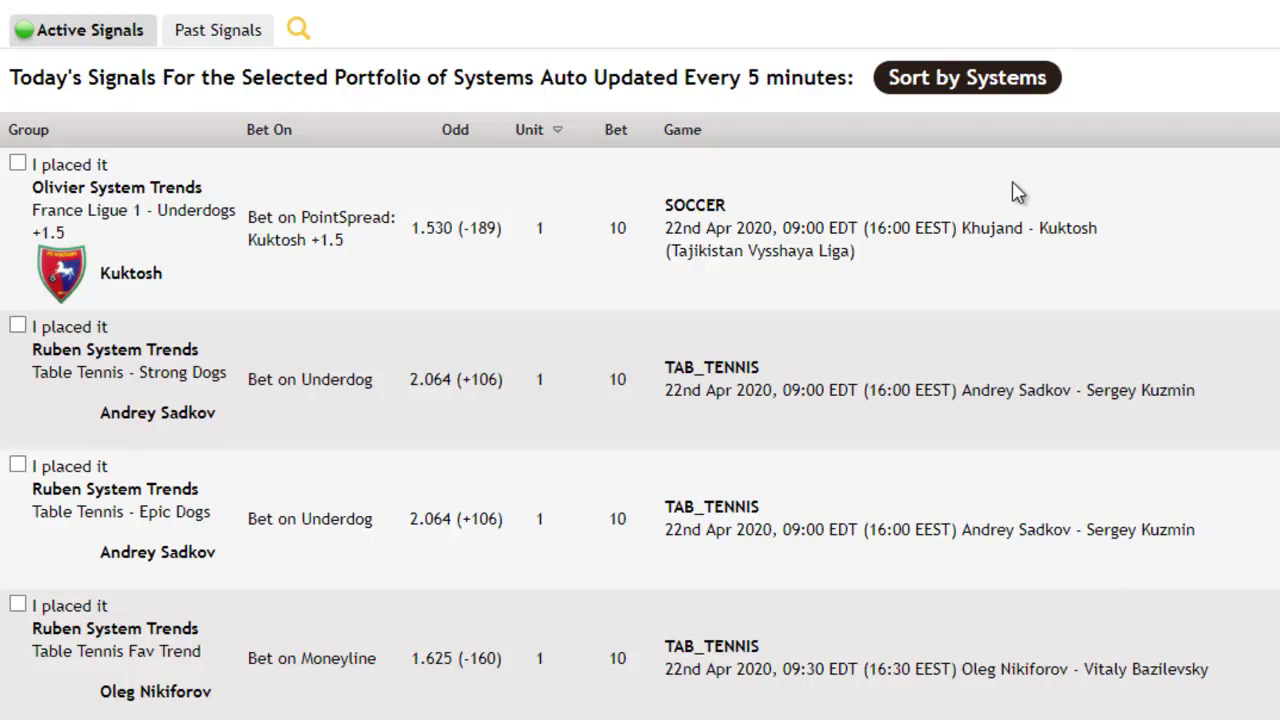
Examine the Kuktosh soccer signal's system, teams, league and point spread in the active signals.
{"action": "left_click", "coordinate": [105, 276]}
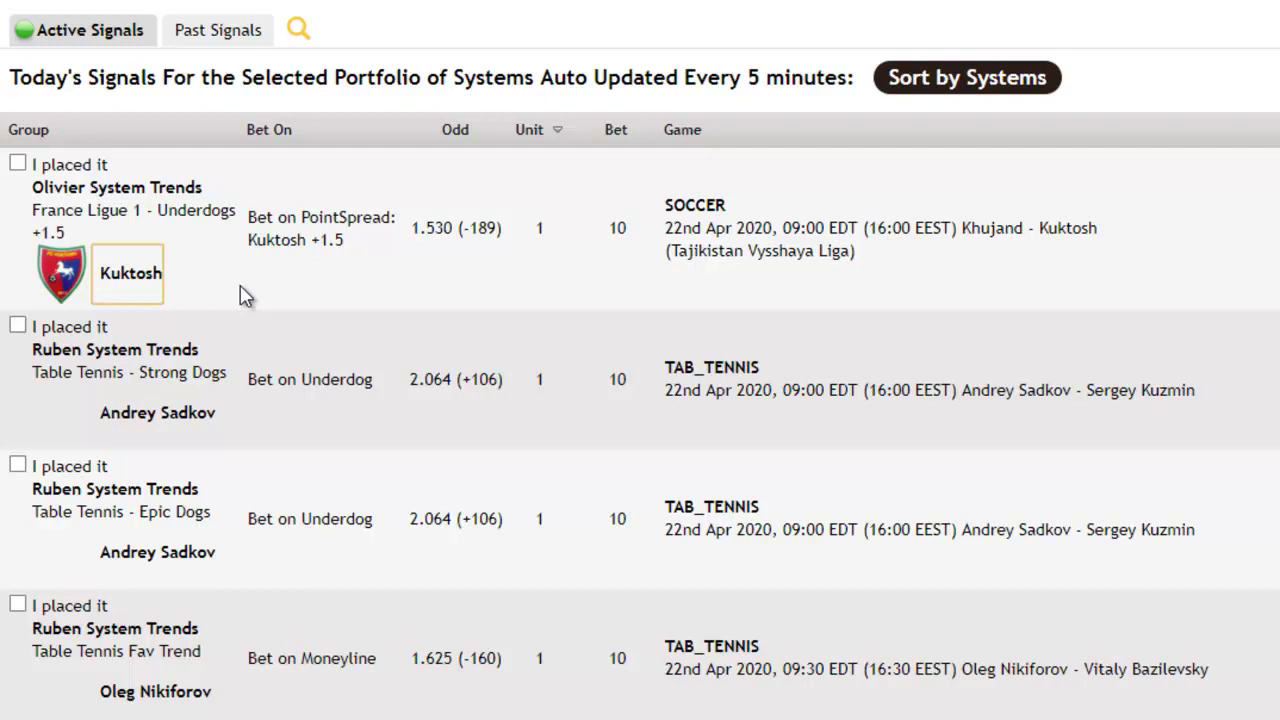
{"action": "left_click_drag", "start_coordinate": [30, 197], "coordinate": [241, 196]}
{"action": "left_click", "coordinate": [241, 196]}
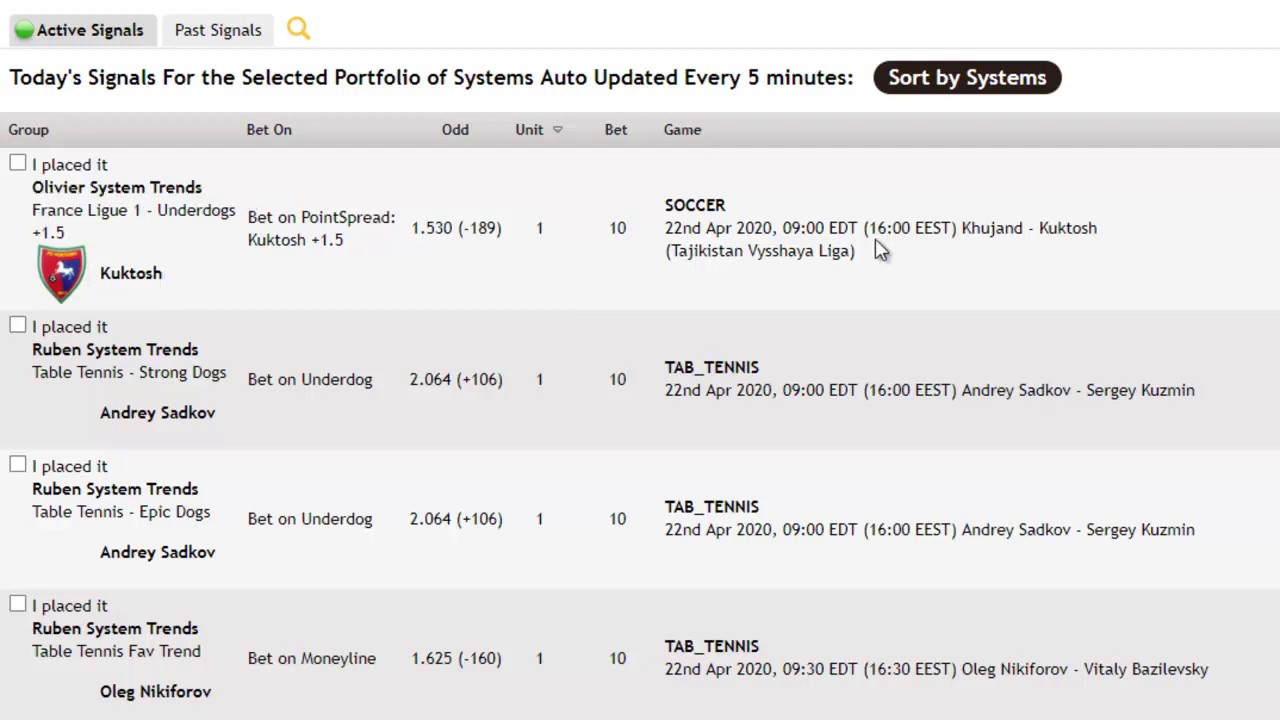
{"action": "left_click_drag", "start_coordinate": [963, 228], "coordinate": [1122, 238]}
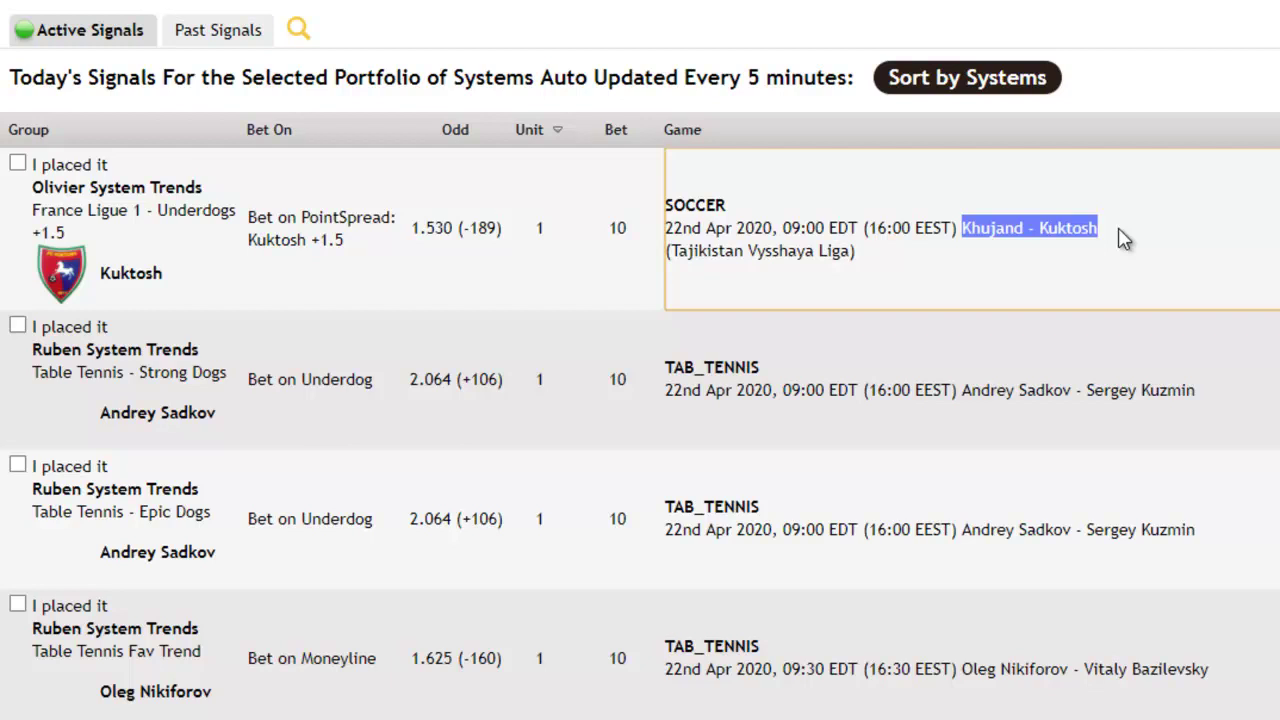
{"action": "left_click", "coordinate": [712, 248]}
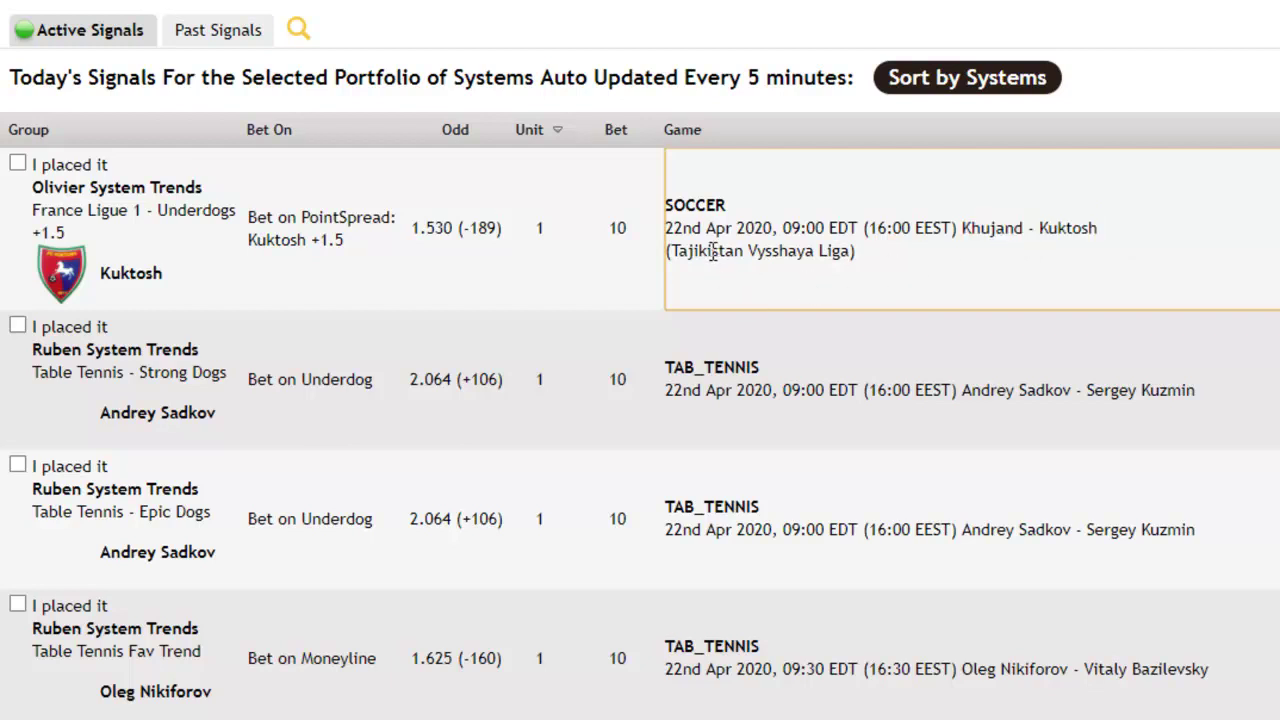
{"action": "left_click_drag", "start_coordinate": [671, 251], "coordinate": [852, 250]}
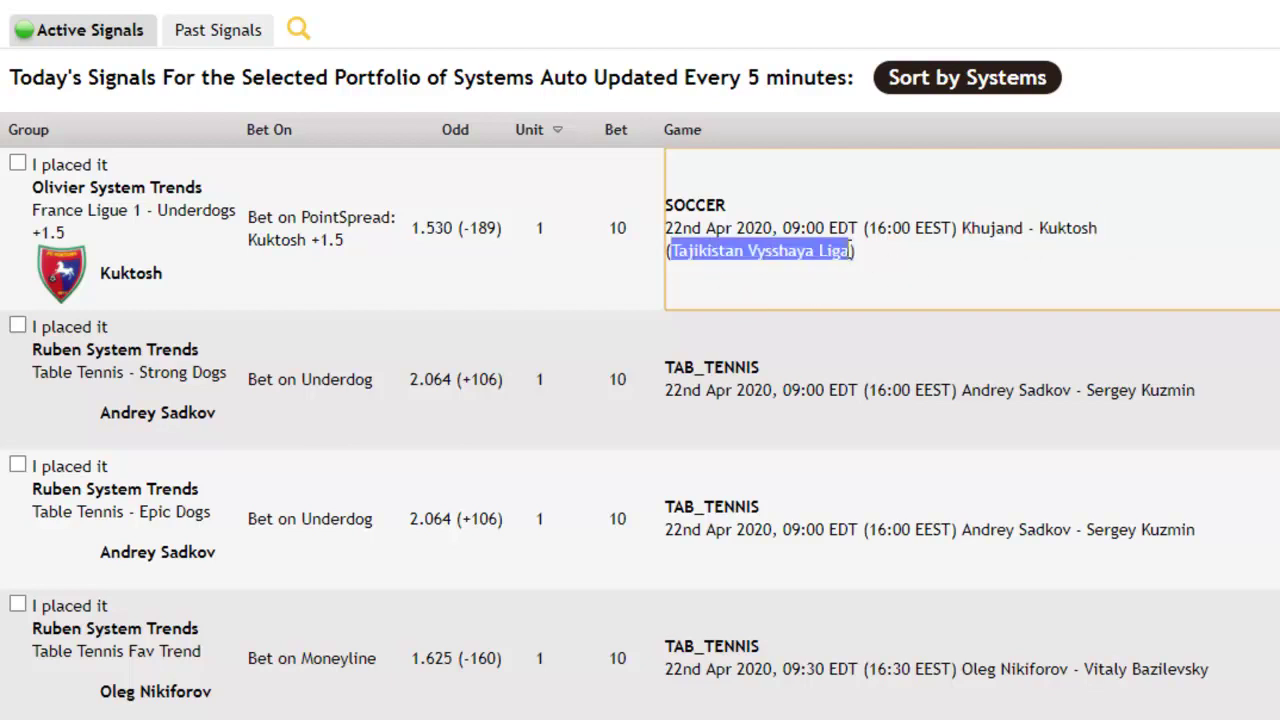
{"action": "left_click", "coordinate": [102, 272]}
{"action": "left_click_drag", "start_coordinate": [103, 272], "coordinate": [152, 273]}
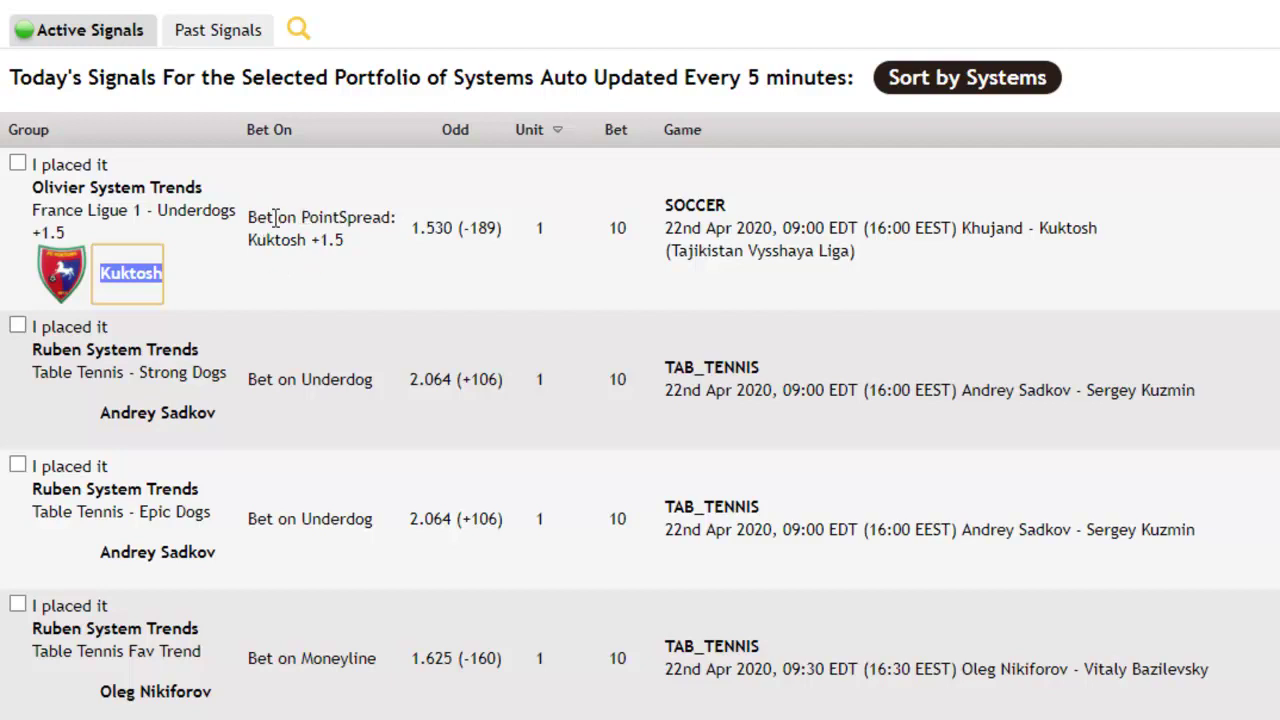
{"action": "left_click_drag", "start_coordinate": [311, 240], "coordinate": [349, 242]}
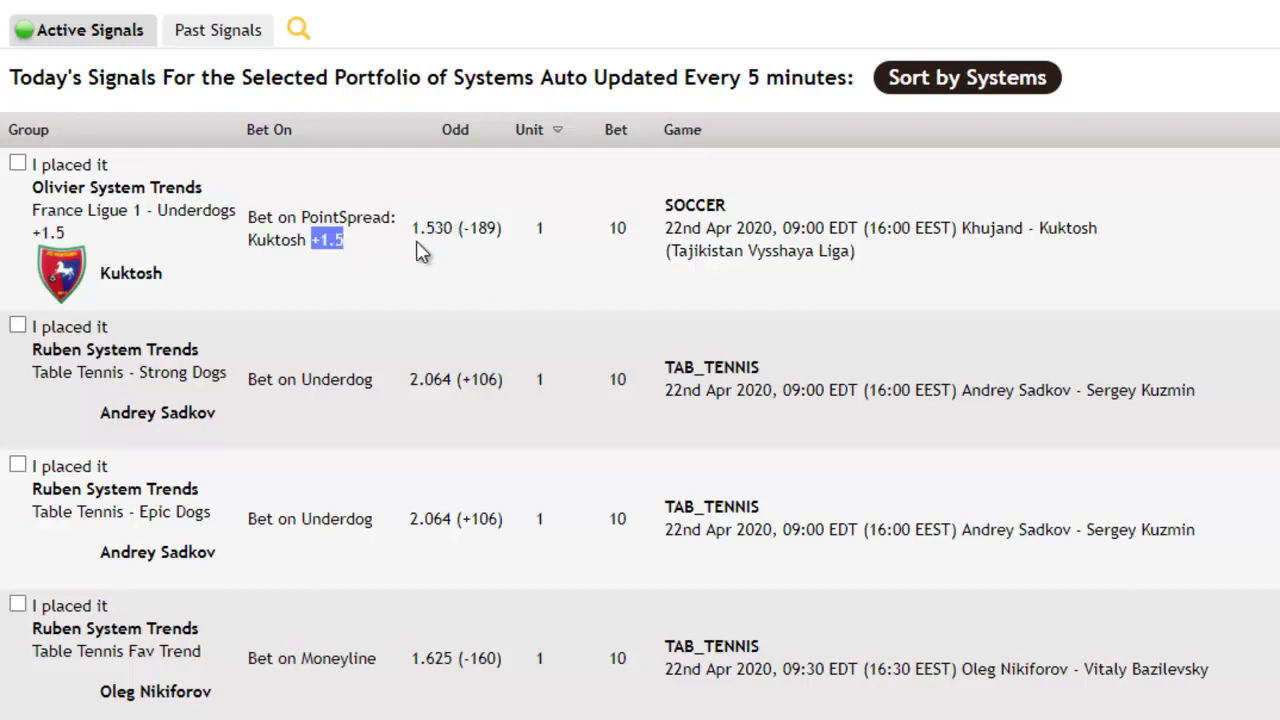
Switch to bet365 and find the Kuktosh match in the Tajikistan Vysshaya Liga soccer listings.
{"action": "key", "text": "alt+Tab"}
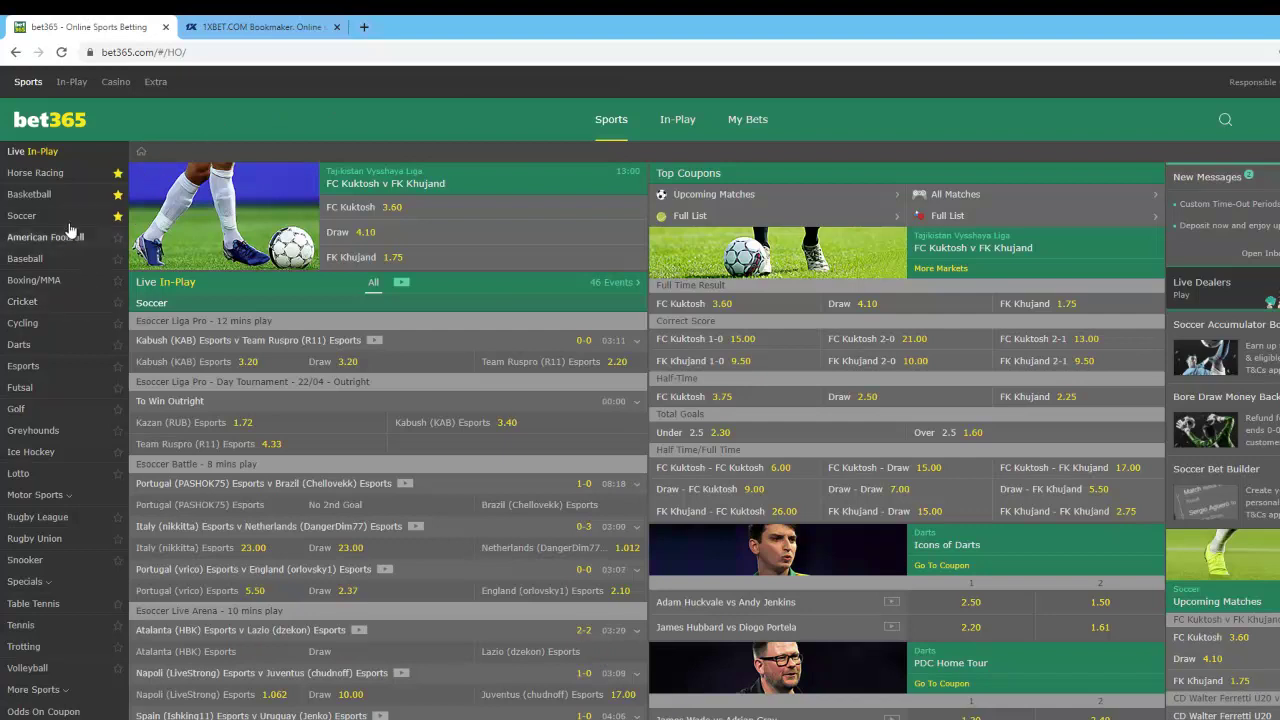
{"action": "left_click", "coordinate": [35, 221]}
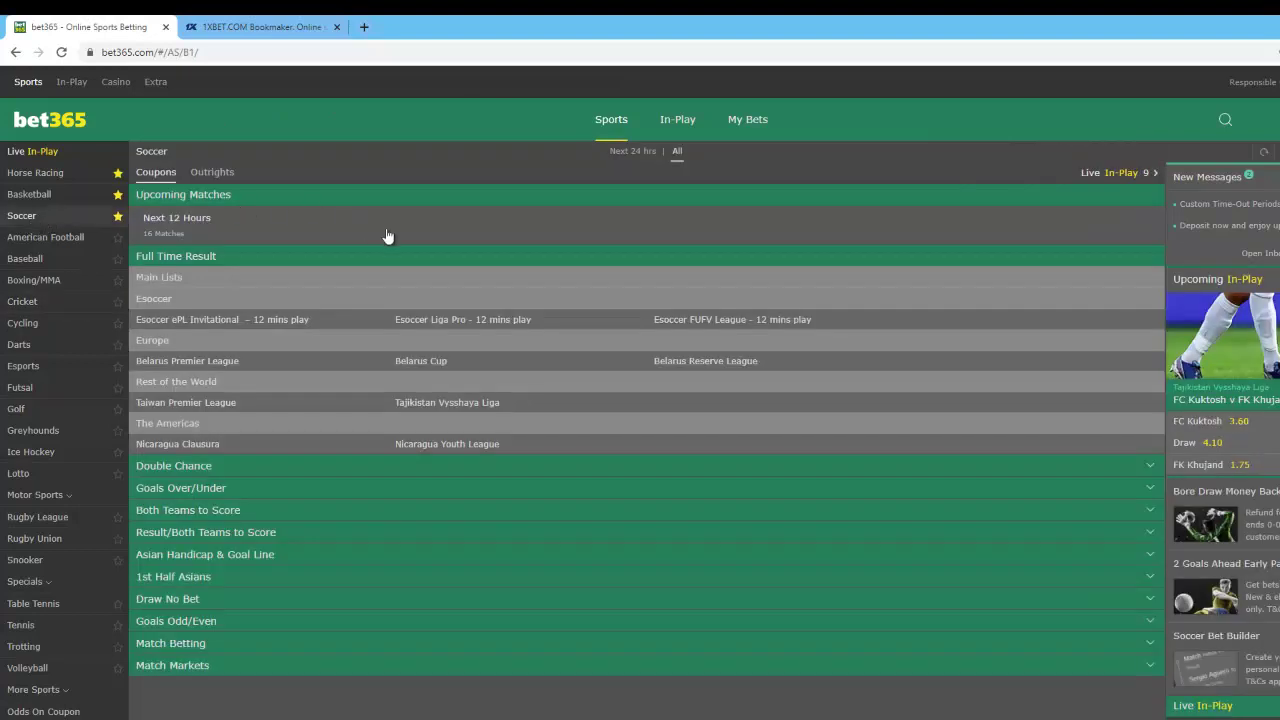
{"action": "left_click", "coordinate": [439, 406]}
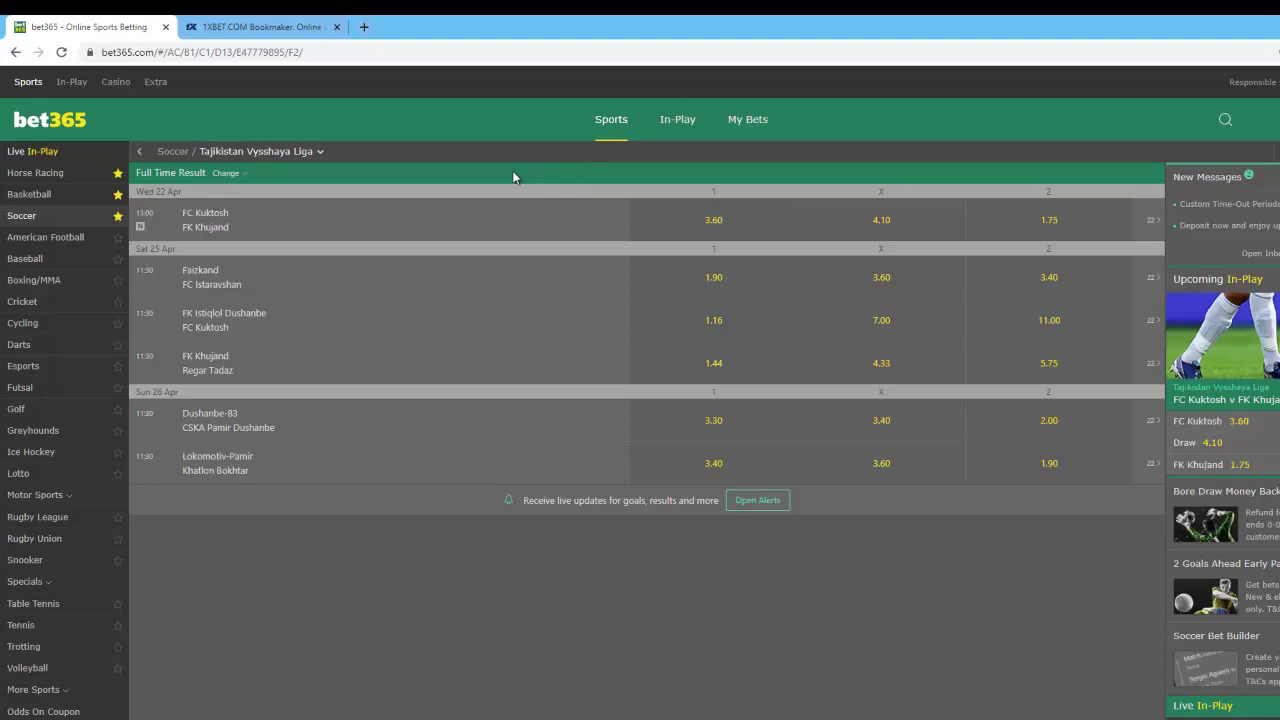
{"action": "double_click", "coordinate": [211, 211]}
Recheck the Kuktosh signal's bet type in Sports Trader and open all markets for the Kuktosh v Khujand match on bet365.
{"action": "key", "text": "alt+Tab"}
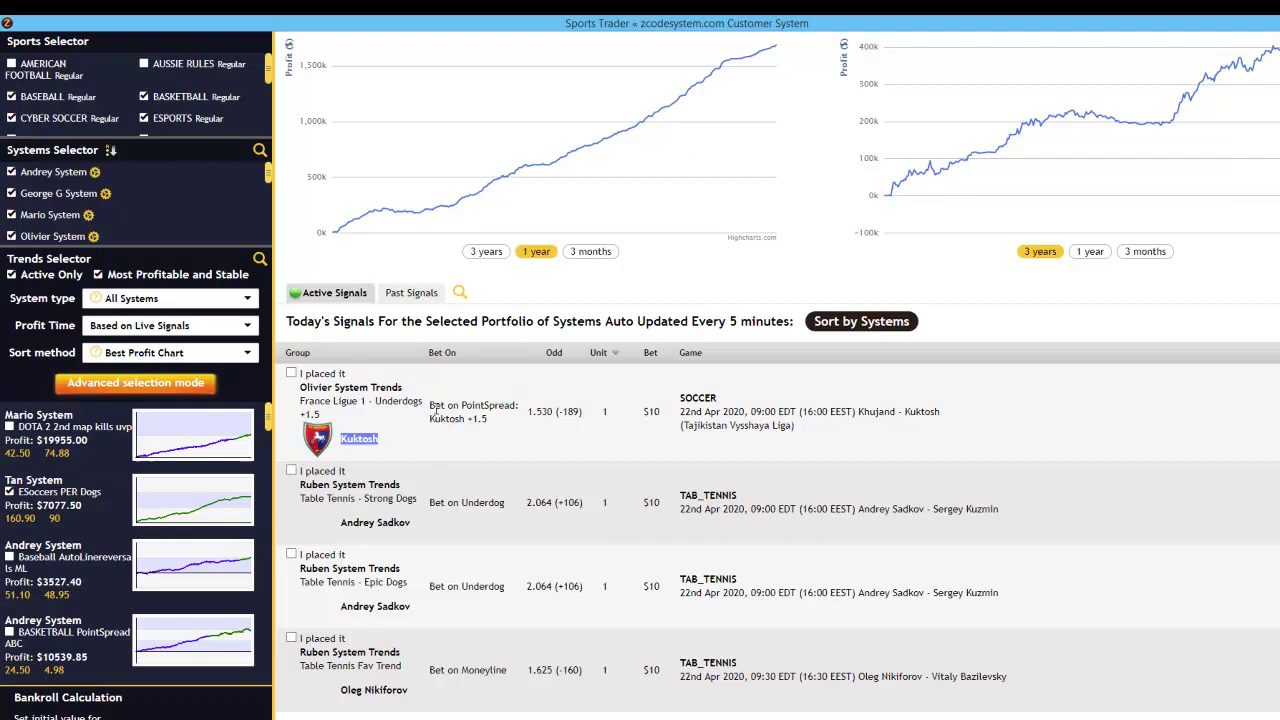
{"action": "left_click_drag", "start_coordinate": [431, 406], "coordinate": [495, 410]}
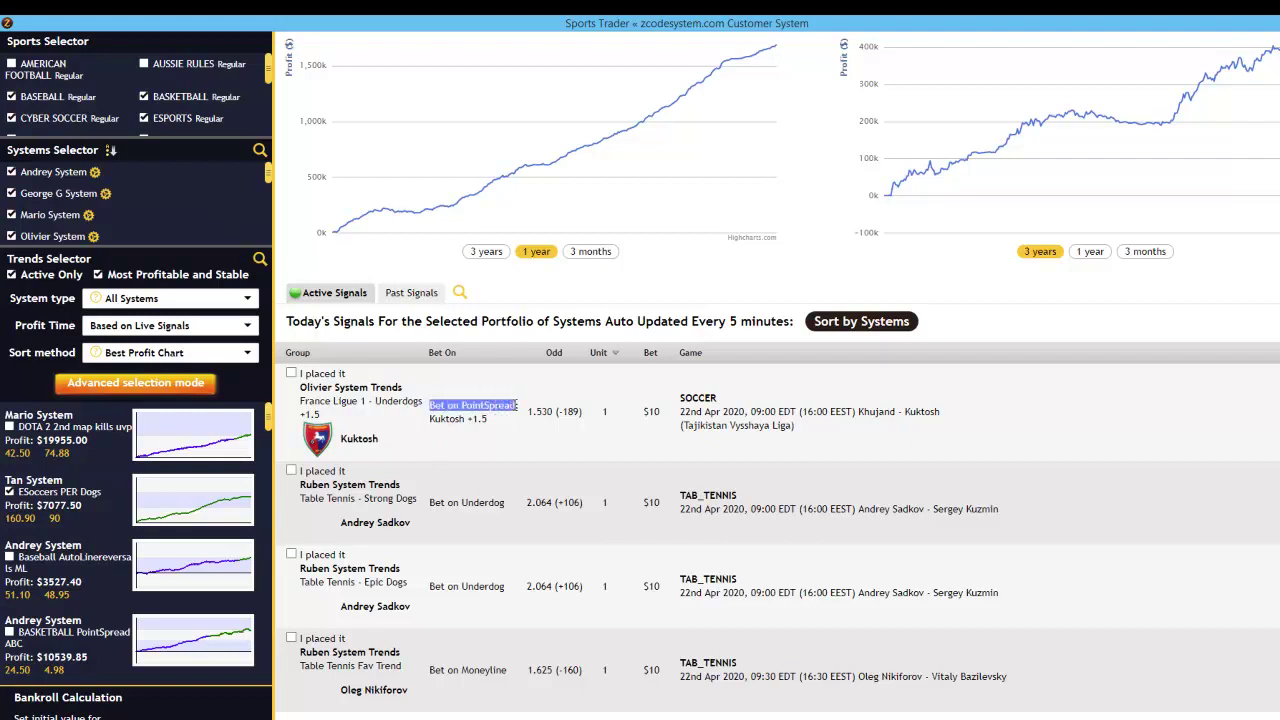
{"action": "key", "text": "alt+Tab"}
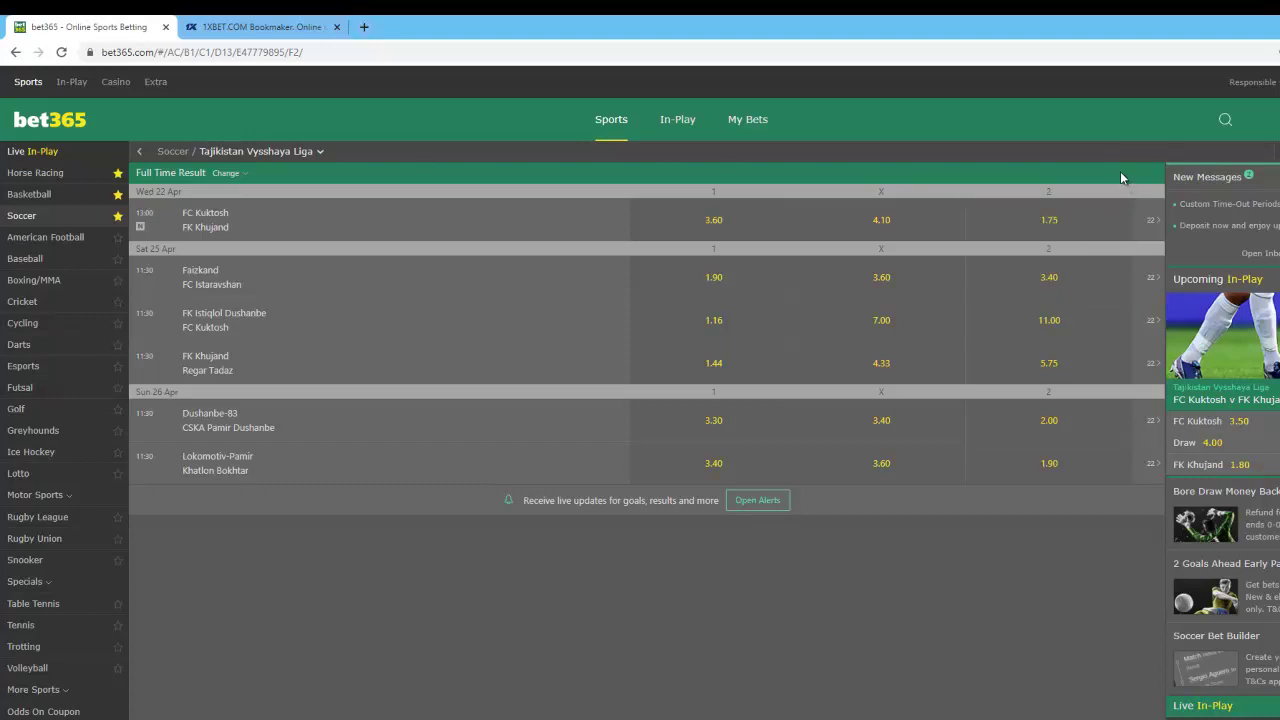
{"action": "left_click", "coordinate": [1150, 220]}
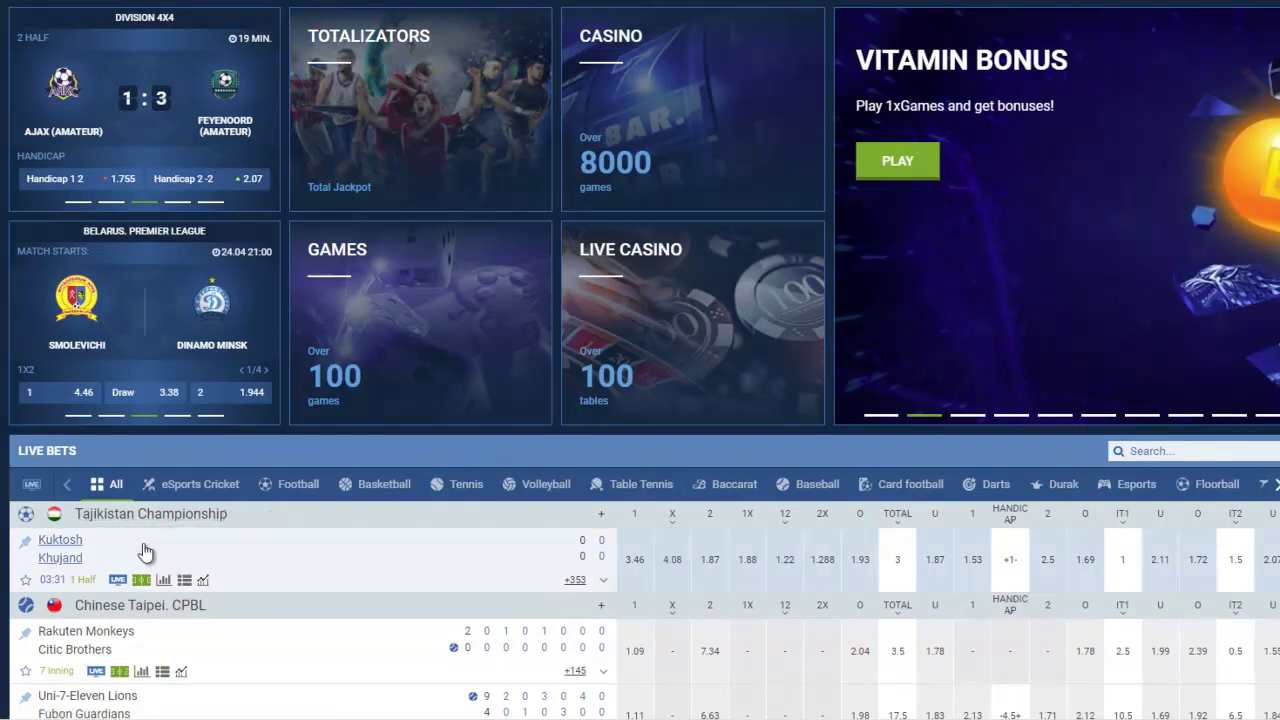
Open the live Kuktosh - Khujand event on 1XBET and look through its handicap markets.
{"action": "left_click", "coordinate": [61, 546]}
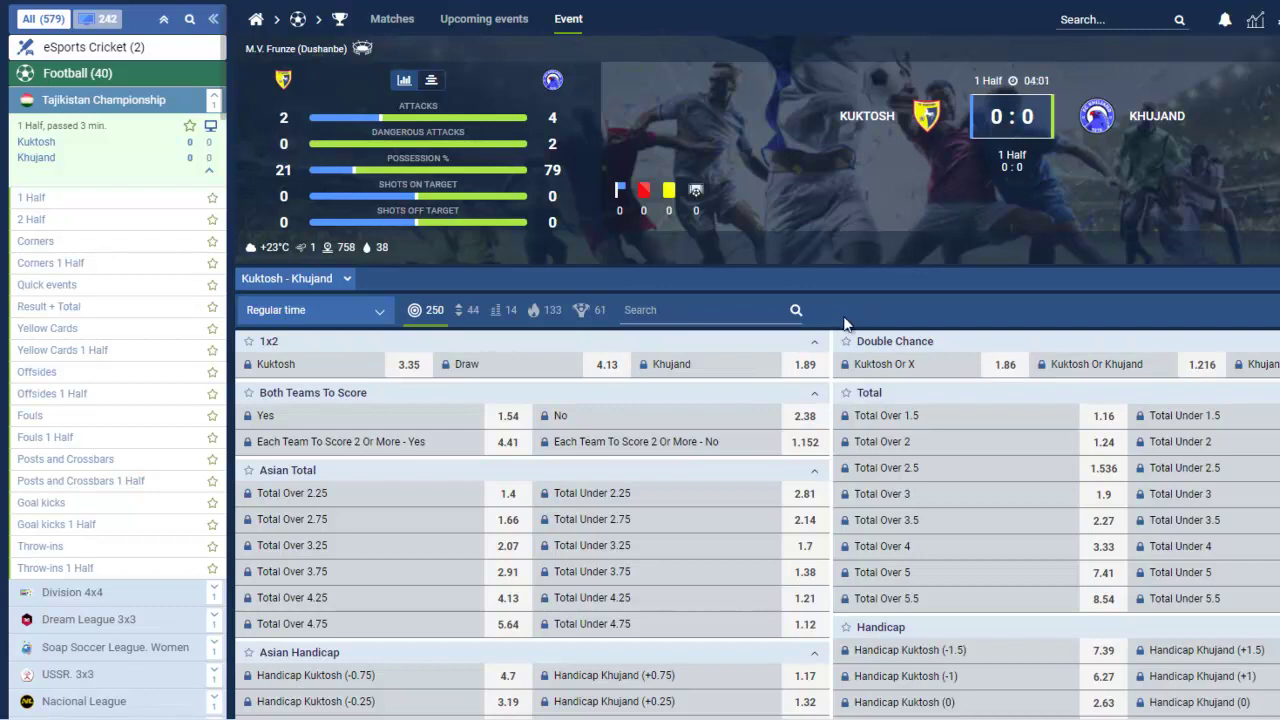
{"action": "scroll", "coordinate": [849, 320], "scroll_direction": "down", "scroll_amount": 1}
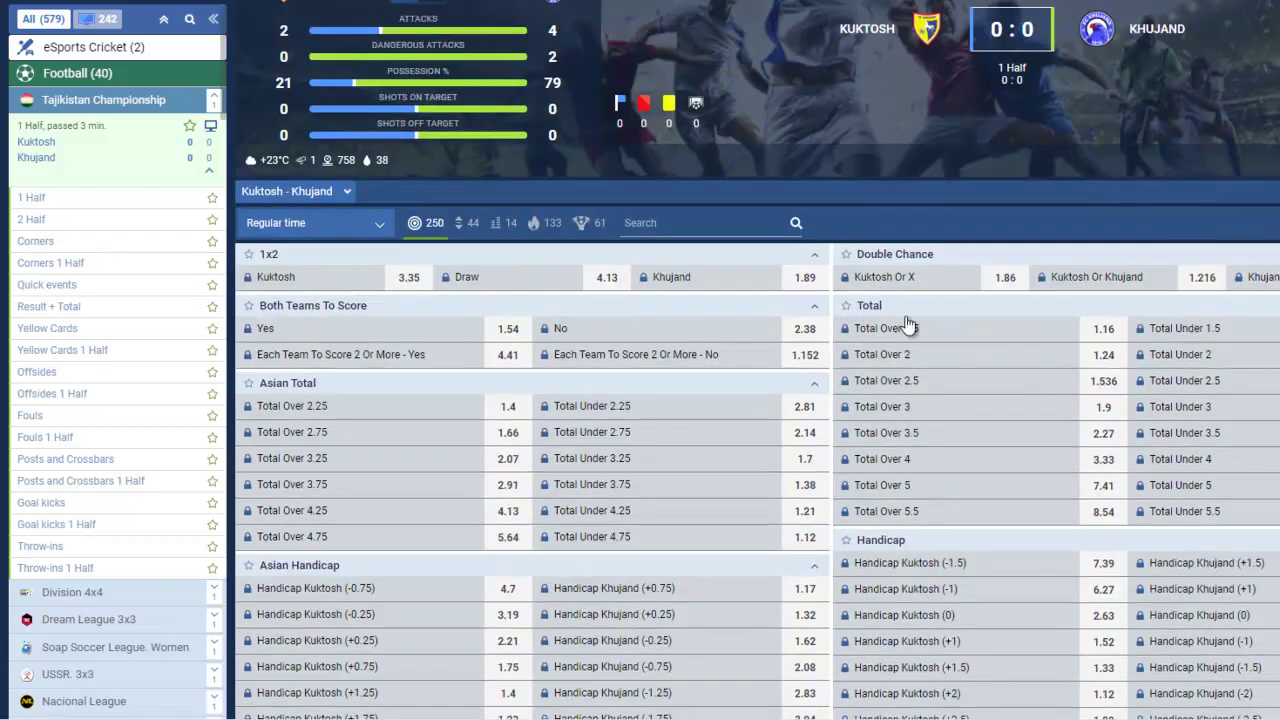
{"action": "scroll", "coordinate": [968, 443], "scroll_direction": "down", "scroll_amount": 1}
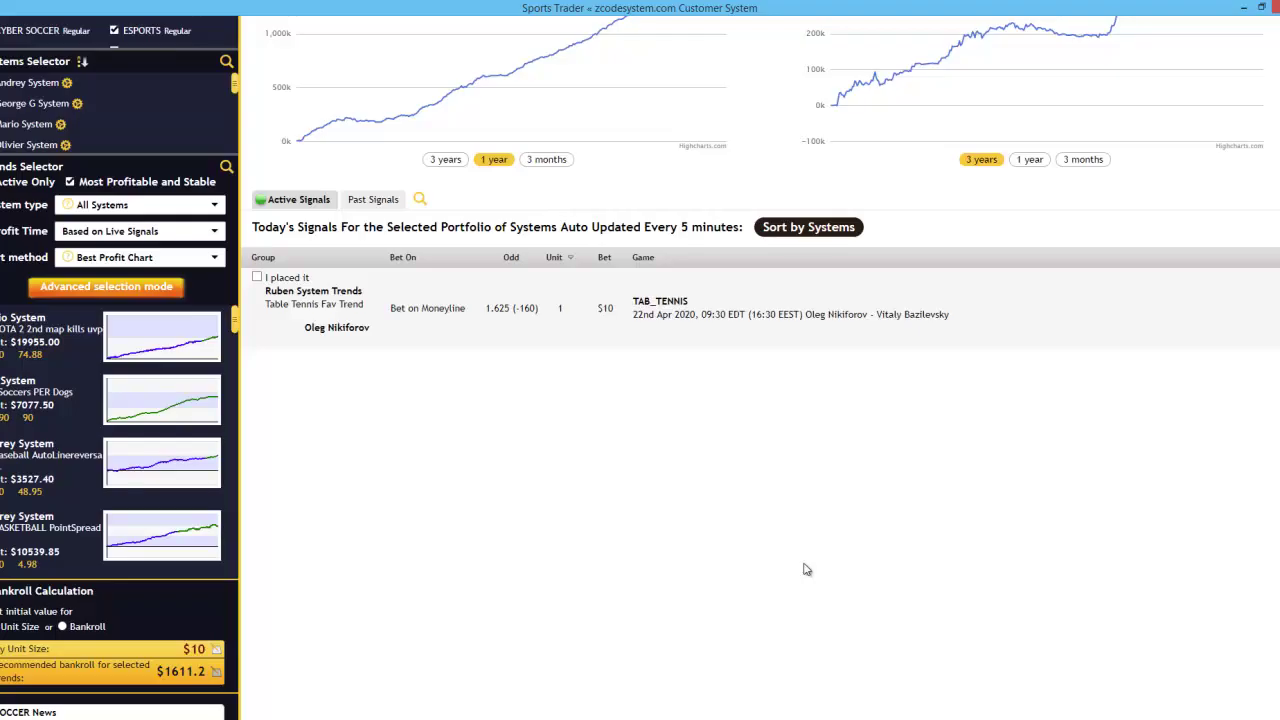
Look up the Kuktosh soccer signal among the past signals in Sports Trader and return to the active signals.
{"action": "left_click", "coordinate": [258, 279]}
{"action": "left_click", "coordinate": [369, 204]}
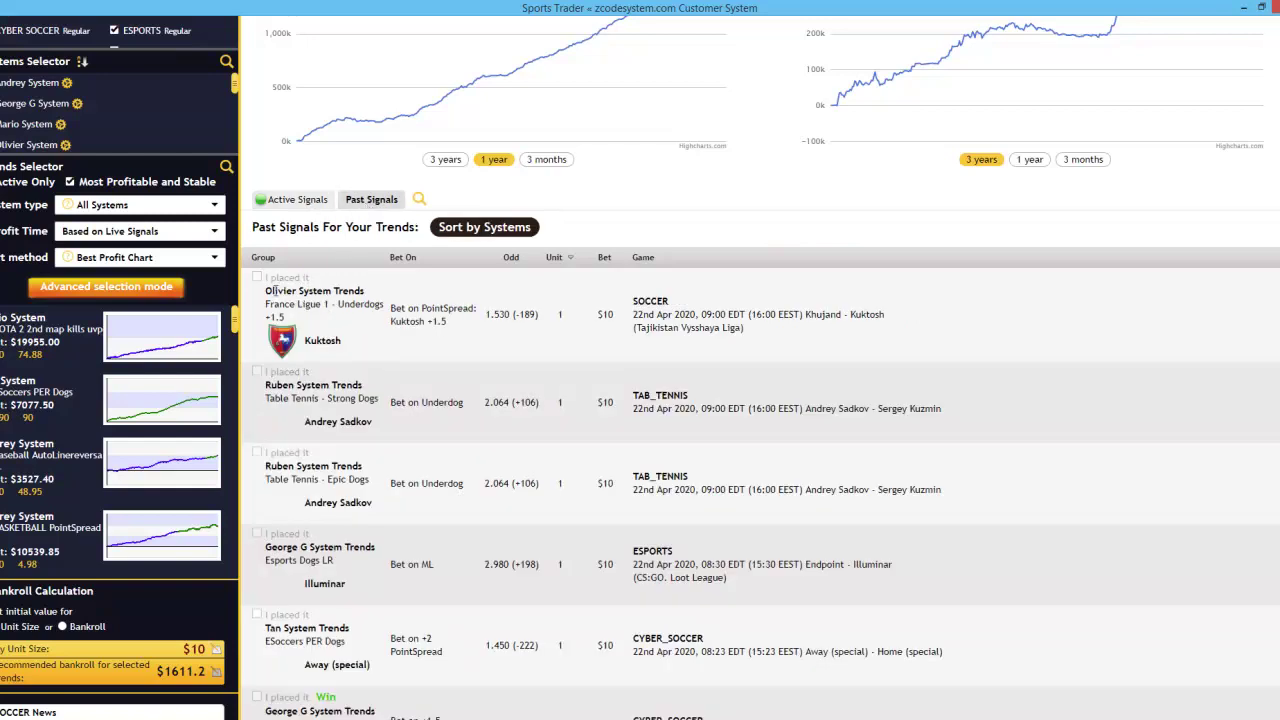
{"action": "left_click_drag", "start_coordinate": [280, 304], "coordinate": [865, 336]}
{"action": "left_click", "coordinate": [825, 349]}
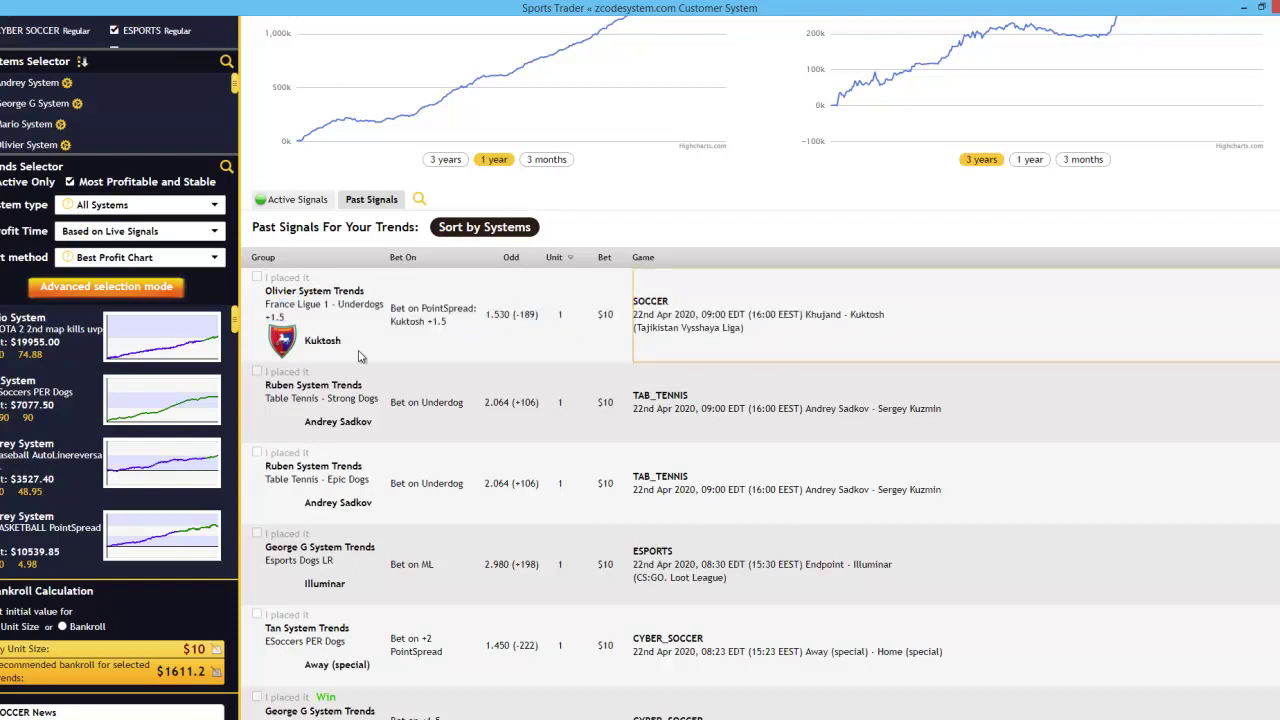
{"action": "scroll", "coordinate": [320, 350], "scroll_direction": "up", "scroll_amount": 2}
{"action": "left_click", "coordinate": [298, 338]}
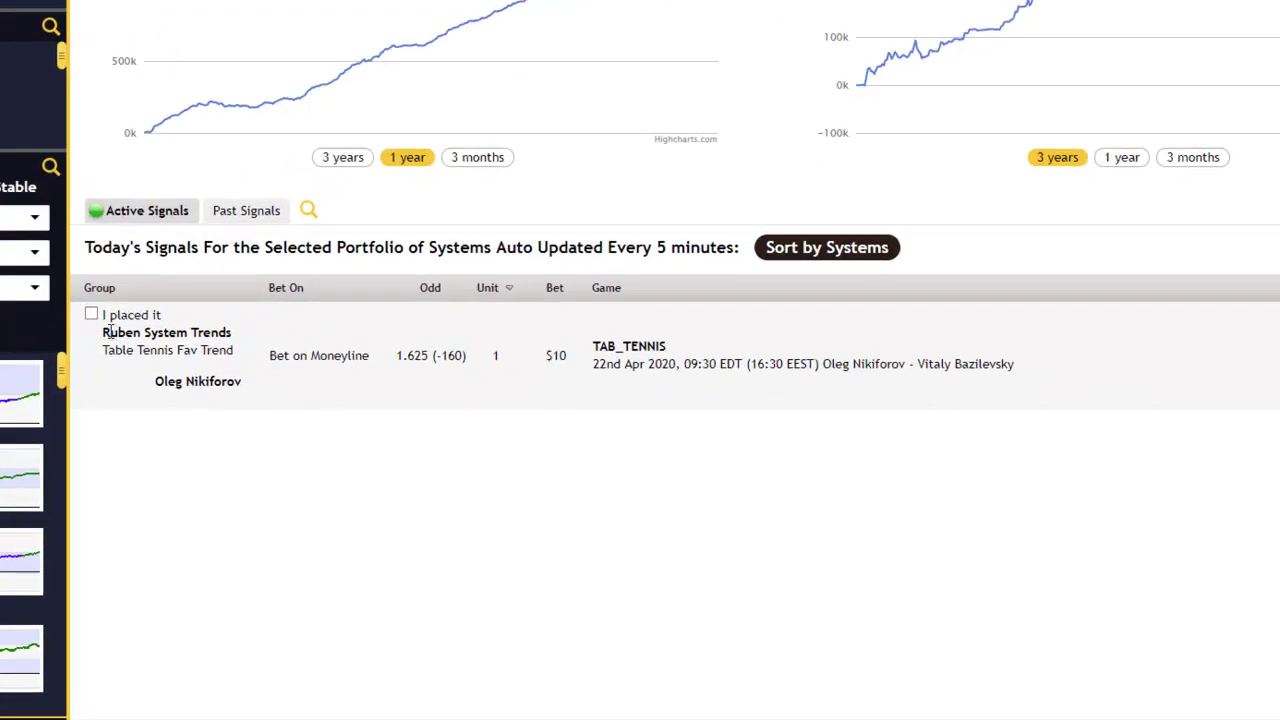
Check the system, trend and player matchup of the active table tennis signal in Sports Trader.
{"action": "left_click_drag", "start_coordinate": [27, 288], "coordinate": [174, 291]}
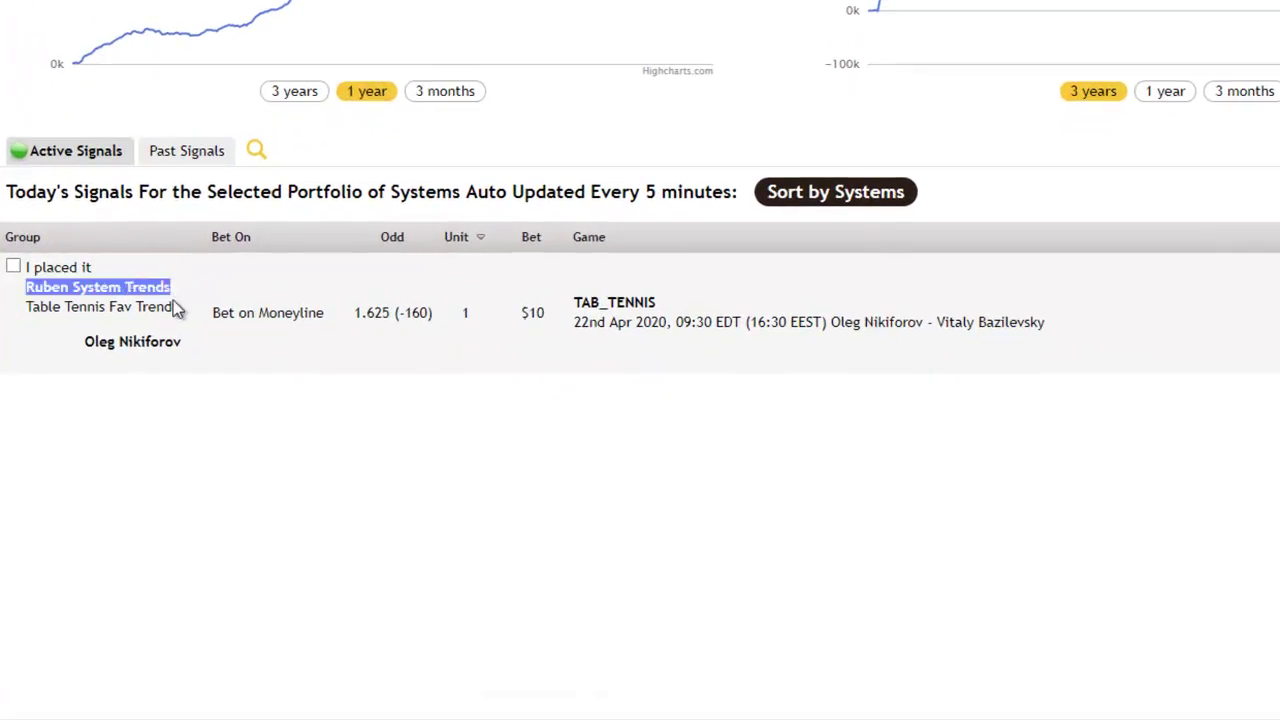
{"action": "left_click", "coordinate": [95, 310]}
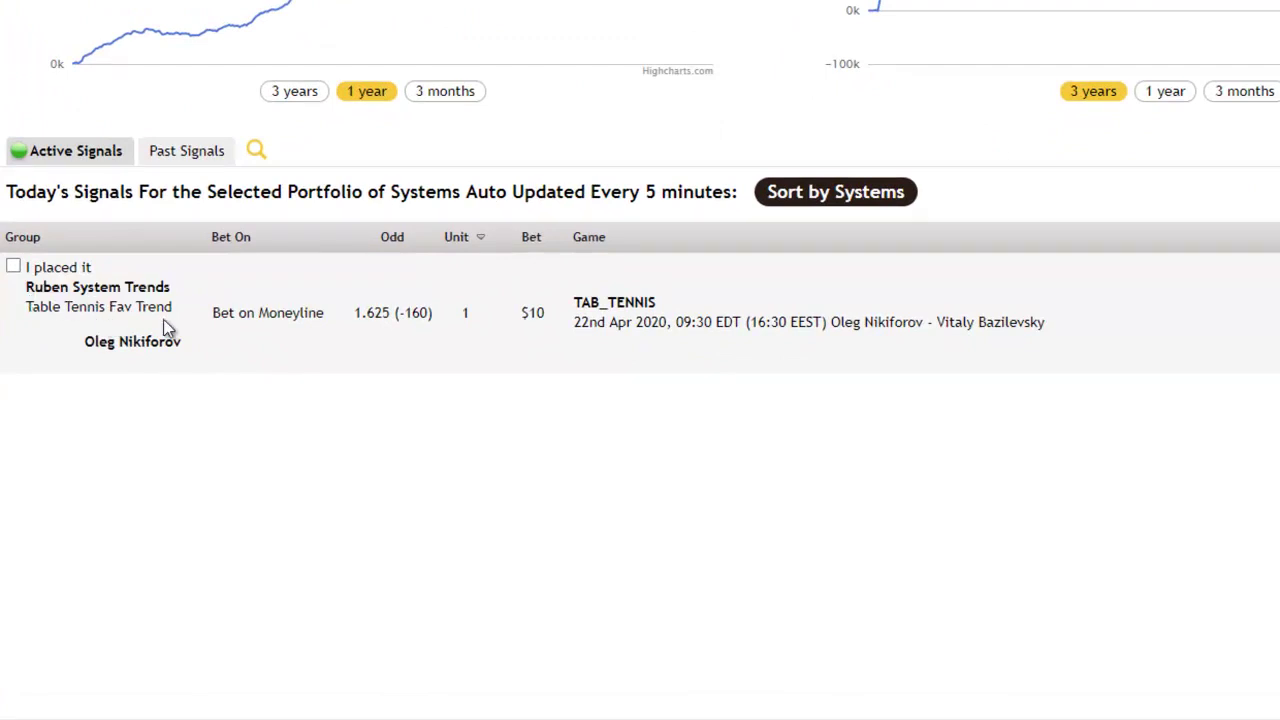
{"action": "left_click_drag", "start_coordinate": [831, 322], "coordinate": [1045, 325]}
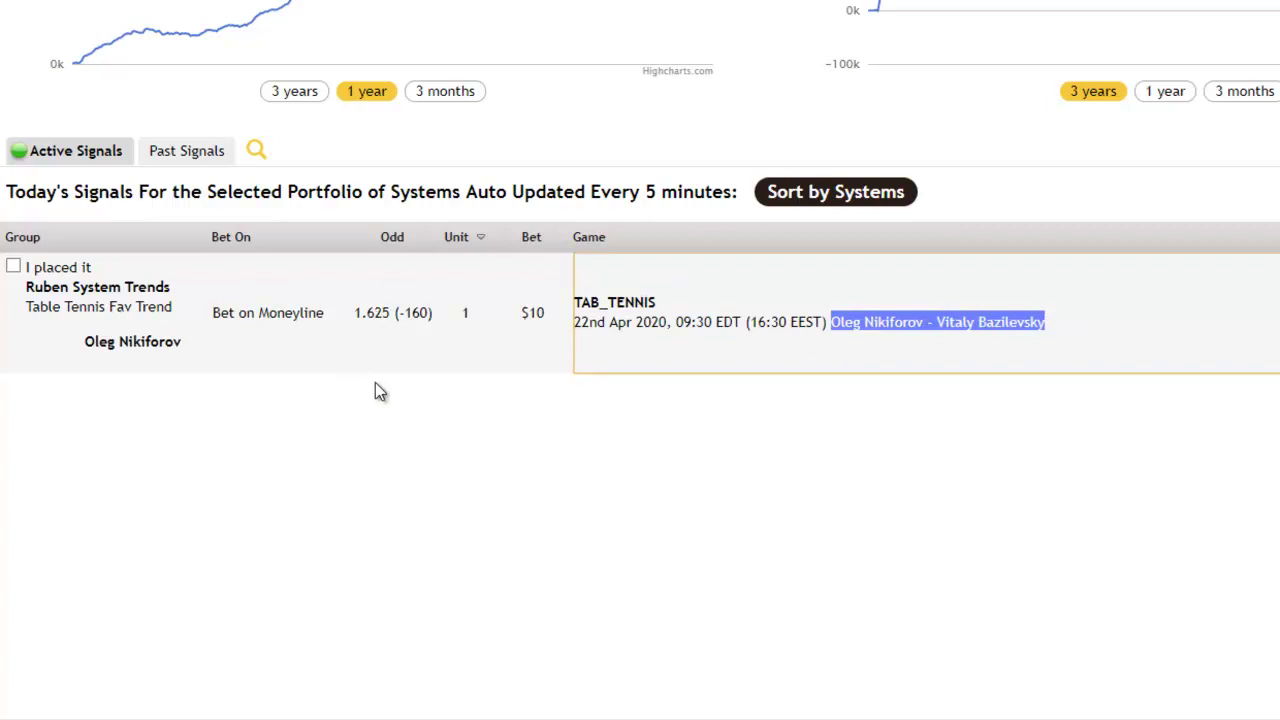
{"action": "left_click", "coordinate": [339, 385]}
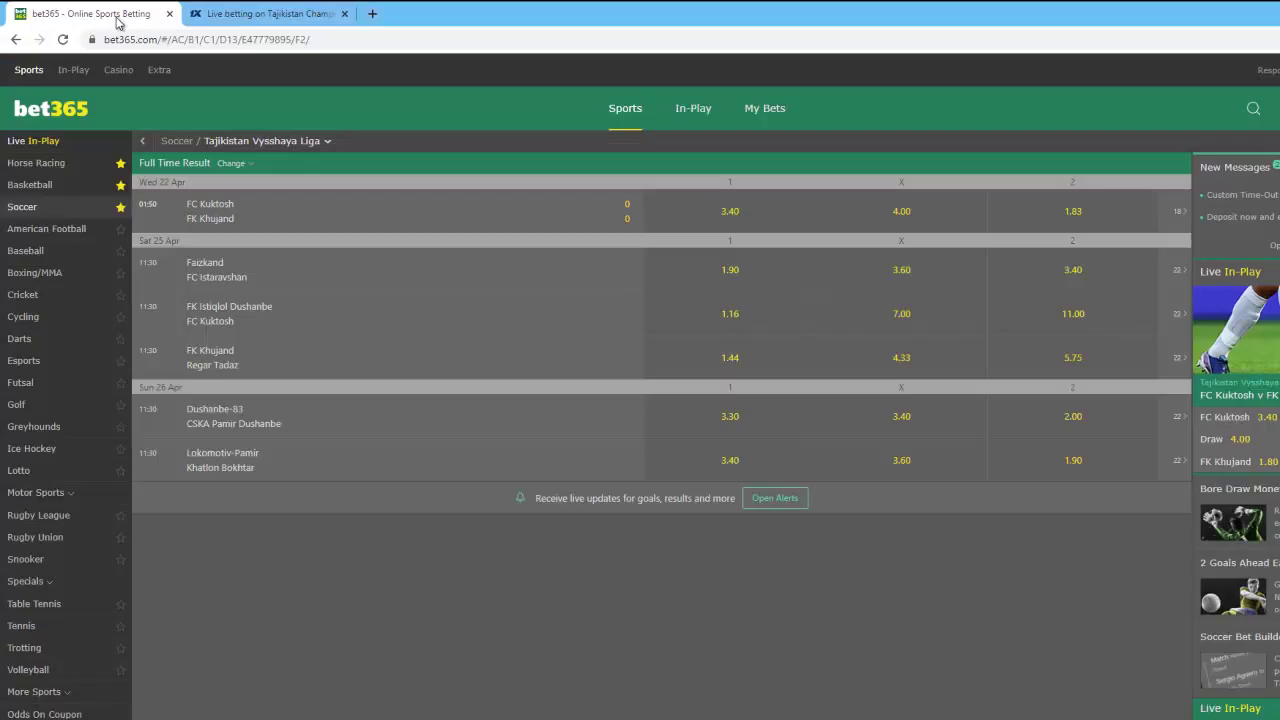
Switch to bet365 and open the Moscow Liga Pro matches under Table Tennis.
{"action": "left_click", "coordinate": [81, 160]}
{"action": "left_click", "coordinate": [35, 604]}
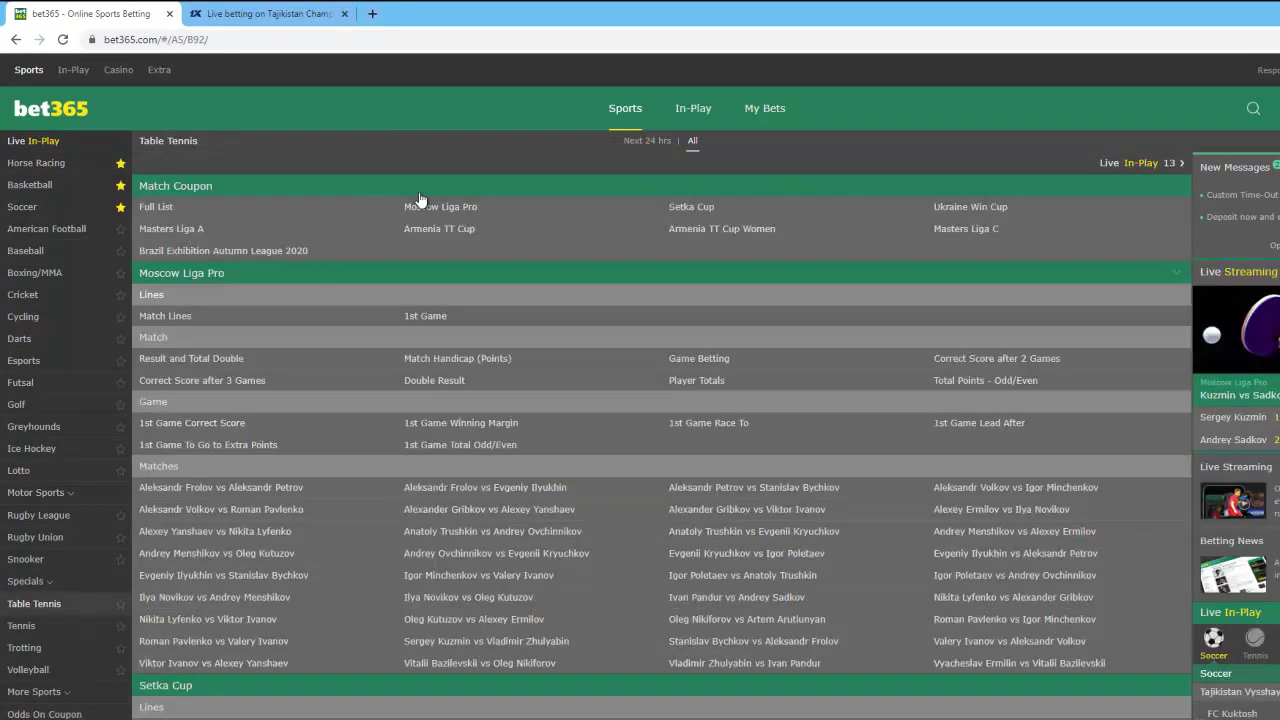
{"action": "left_click", "coordinate": [455, 208]}
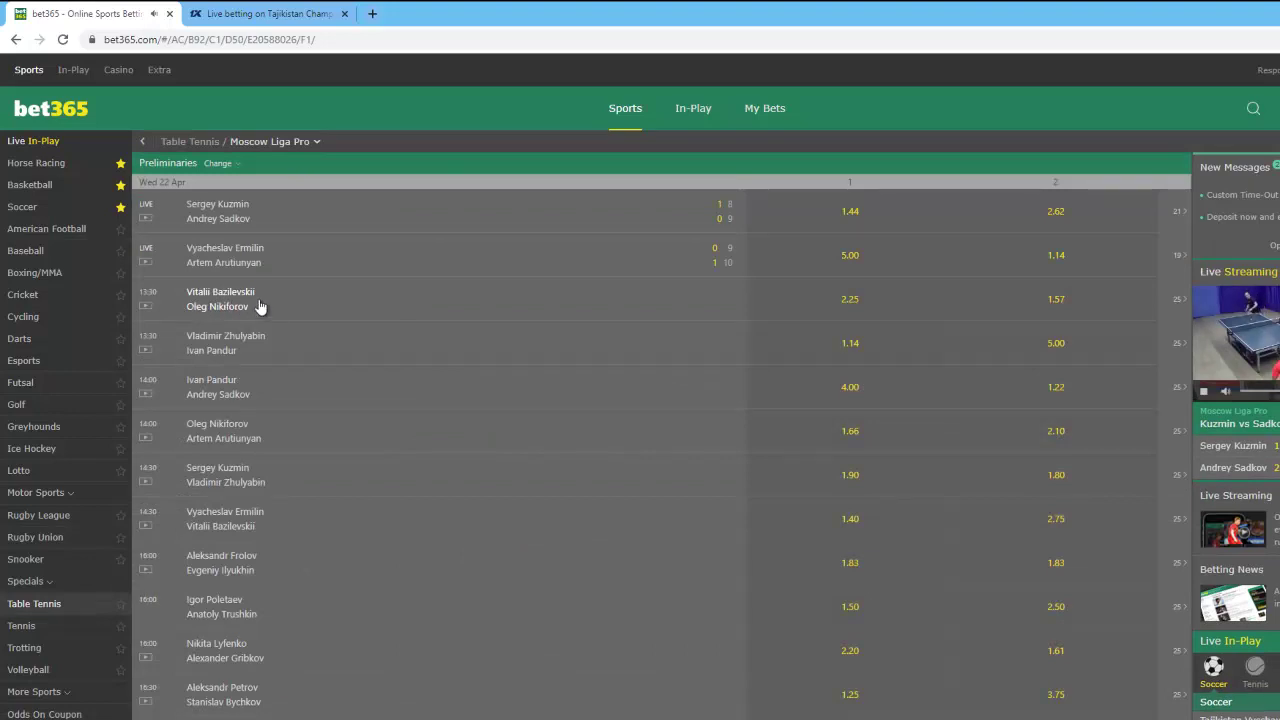
Return to Sports Trader and recheck the table tennis signal's bet type, player to back, odds and bet amount.
{"action": "key", "text": "alt+Tab"}
{"action": "left_click_drag", "start_coordinate": [441, 472], "coordinate": [528, 478]}
{"action": "left_click", "coordinate": [351, 502]}
{"action": "left_click_drag", "start_coordinate": [351, 502], "coordinate": [410, 500]}
{"action": "left_click", "coordinate": [427, 509]}
{"action": "triple_click", "coordinate": [416, 496]}
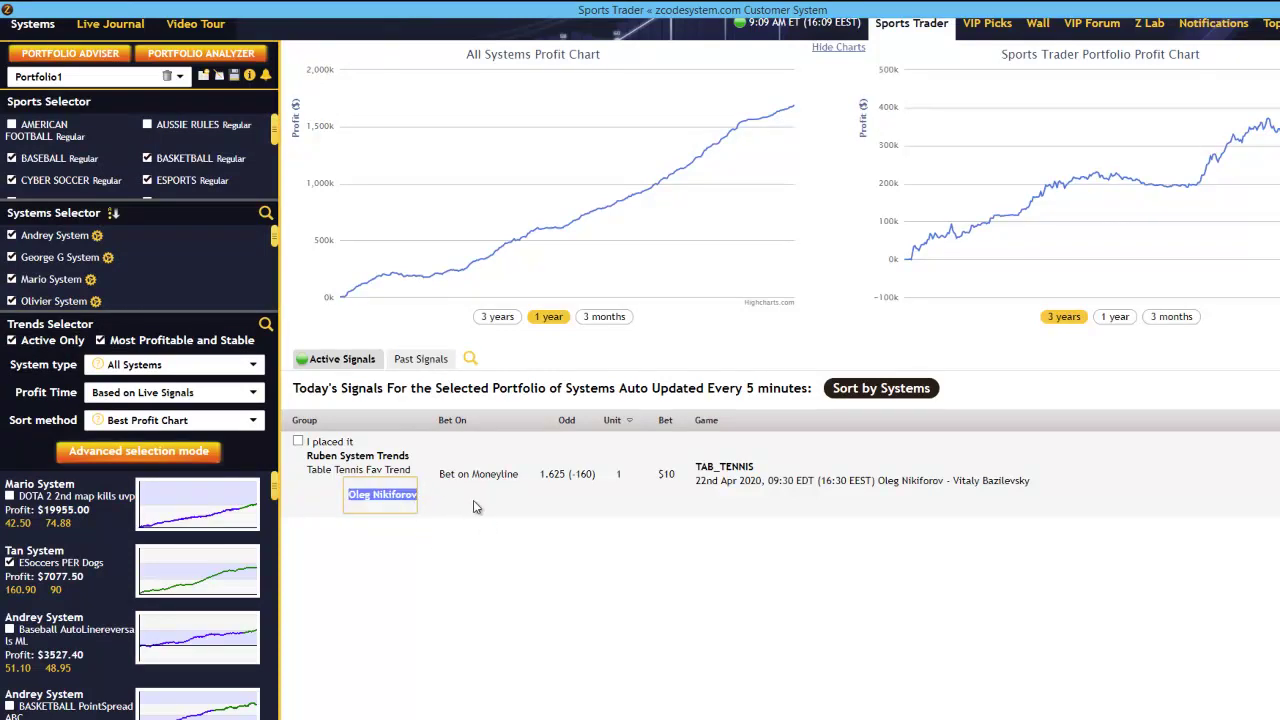
{"action": "left_click", "coordinate": [557, 537]}
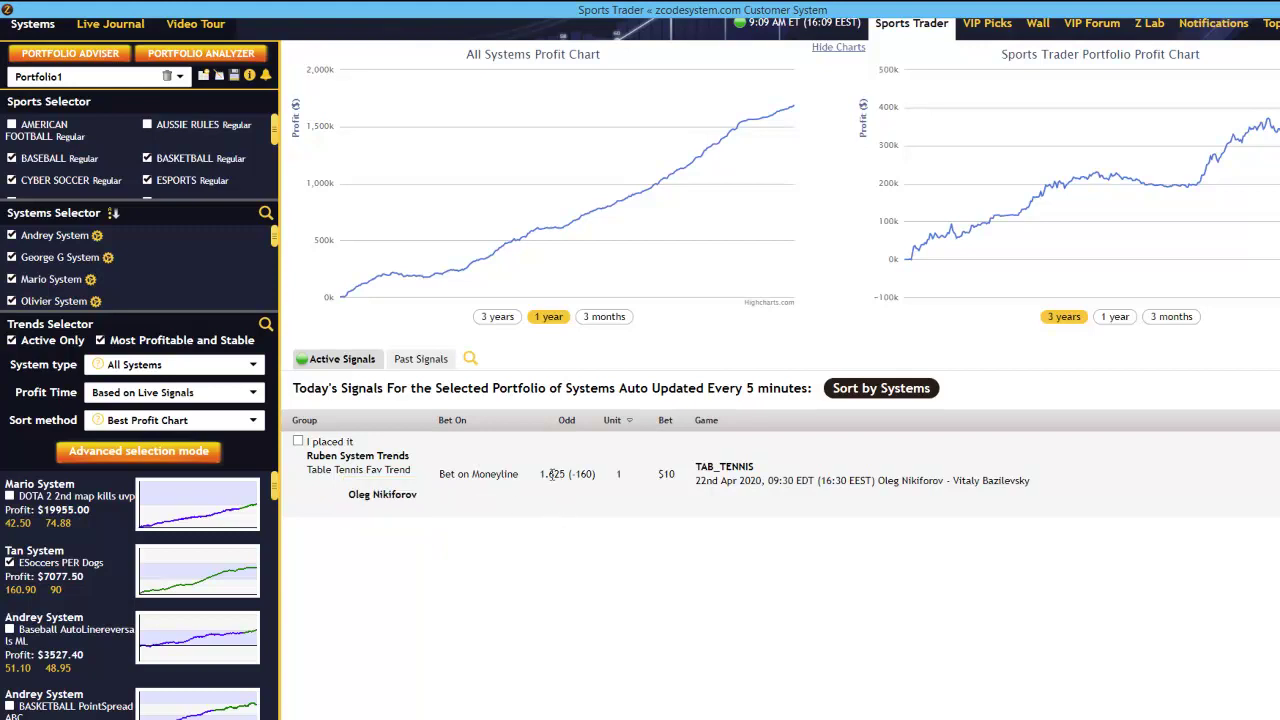
{"action": "left_click_drag", "start_coordinate": [541, 475], "coordinate": [565, 477]}
{"action": "left_click_drag", "start_coordinate": [658, 474], "coordinate": [667, 474]}
{"action": "left_click", "coordinate": [597, 567]}
Switch to bet365, open the signalled Moscow Liga Pro match and pick the Match Lines To Win odds for the signalled player.
{"action": "key", "text": "alt+Tab"}
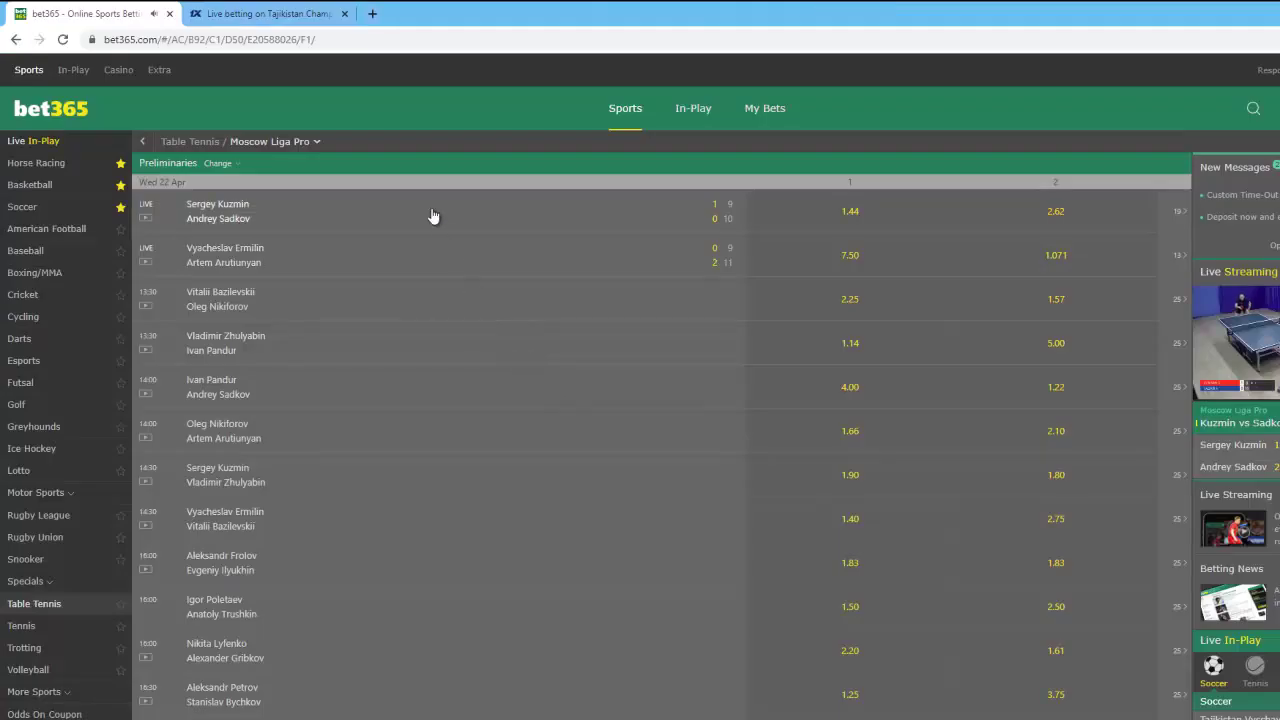
{"action": "left_click", "coordinate": [226, 315]}
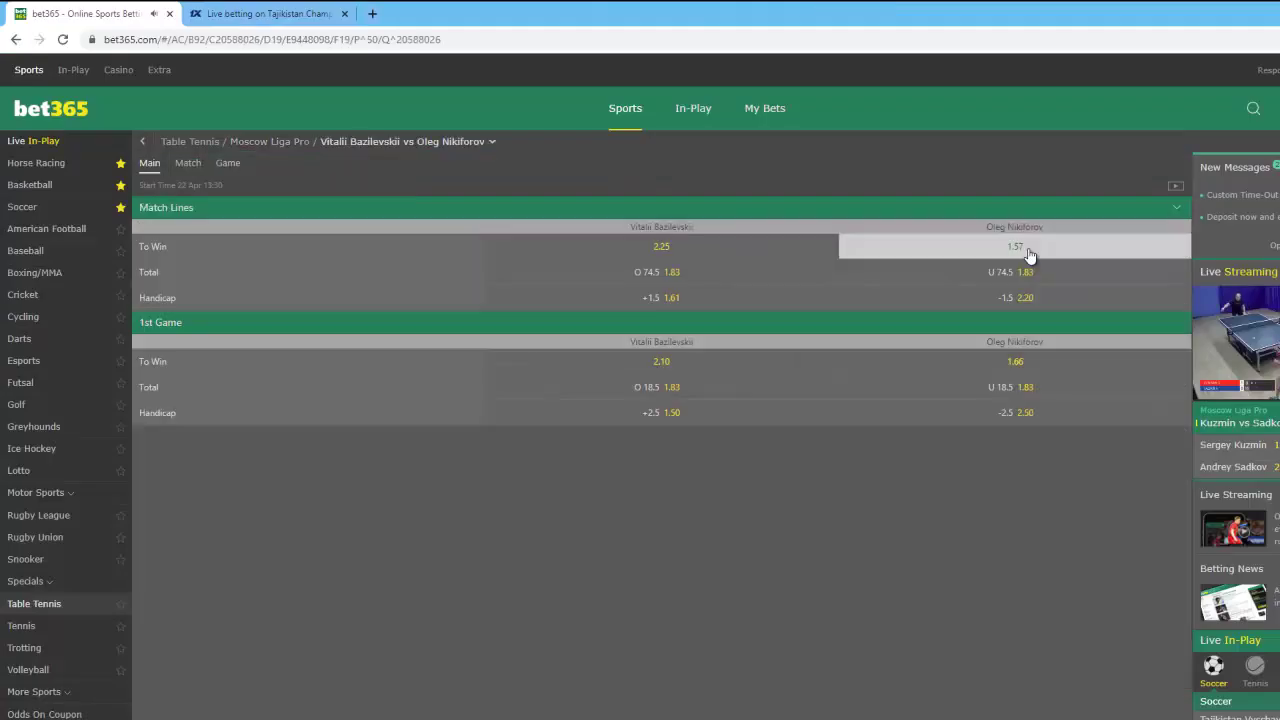
{"action": "left_click", "coordinate": [1030, 254]}
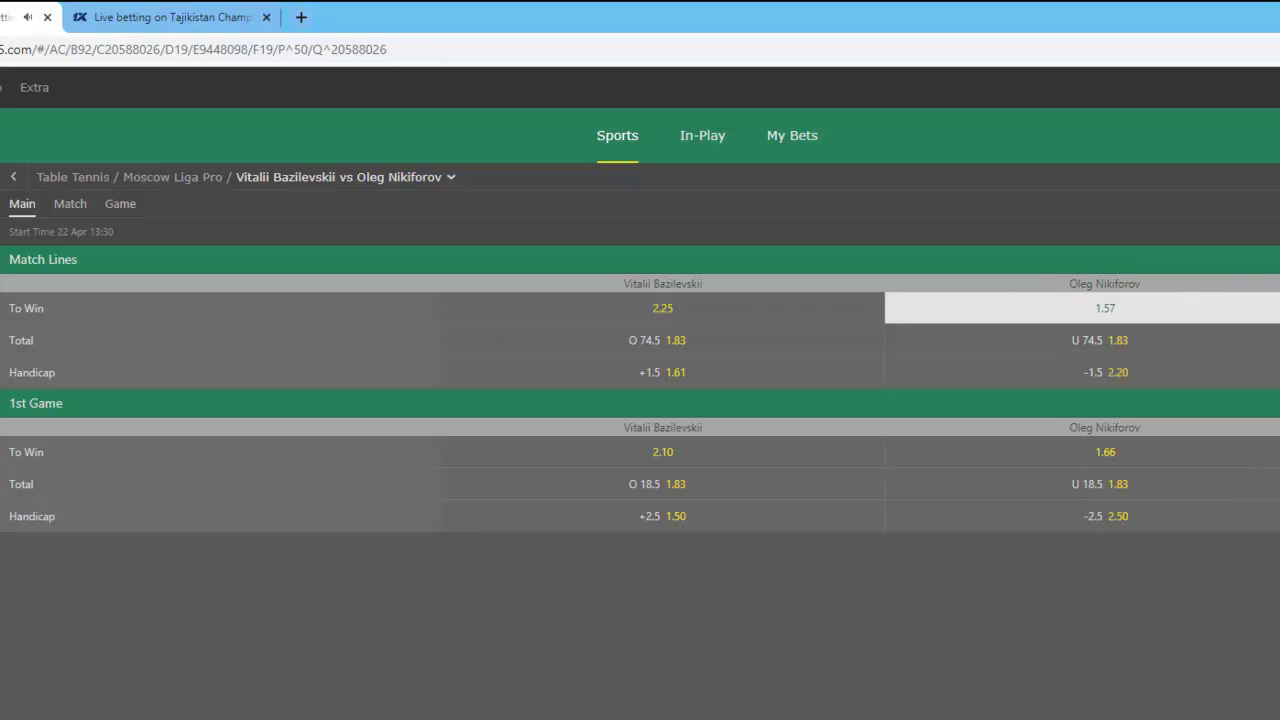
Switch back to Sports Trader and mark the active table tennis signal as placed.
{"action": "left_click", "coordinate": [1075, 714]}
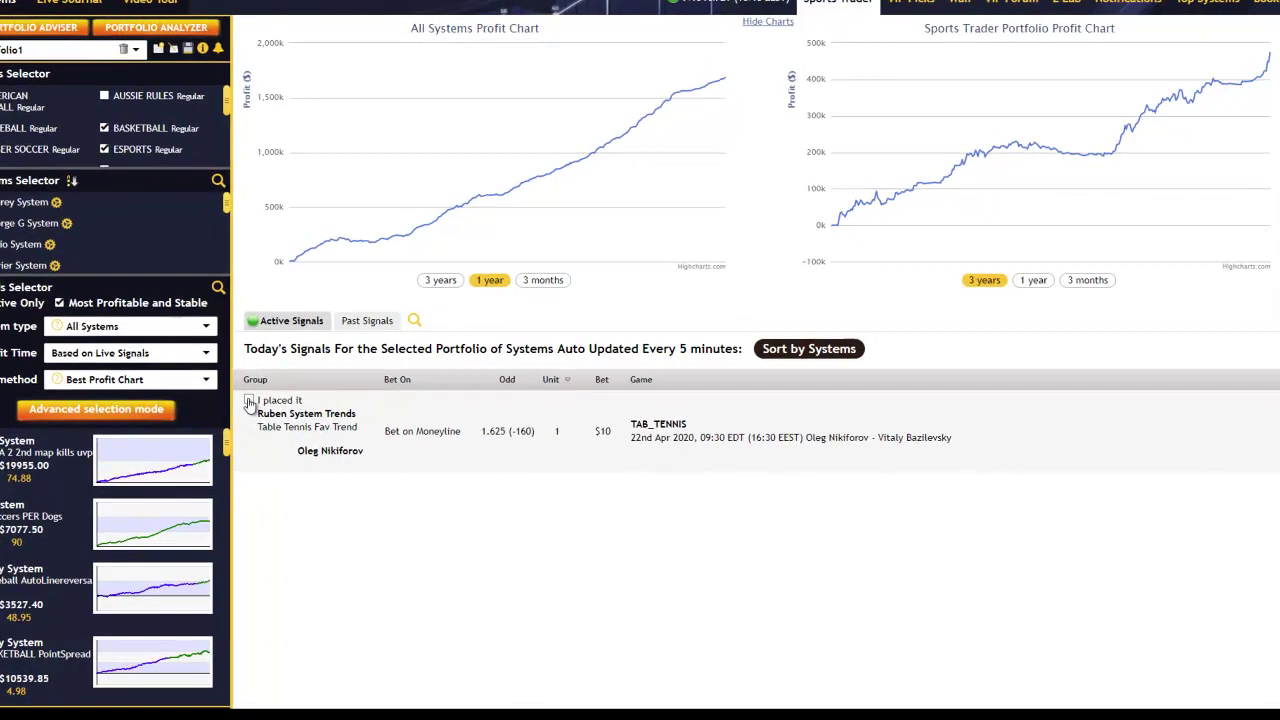
{"action": "left_click", "coordinate": [249, 401]}
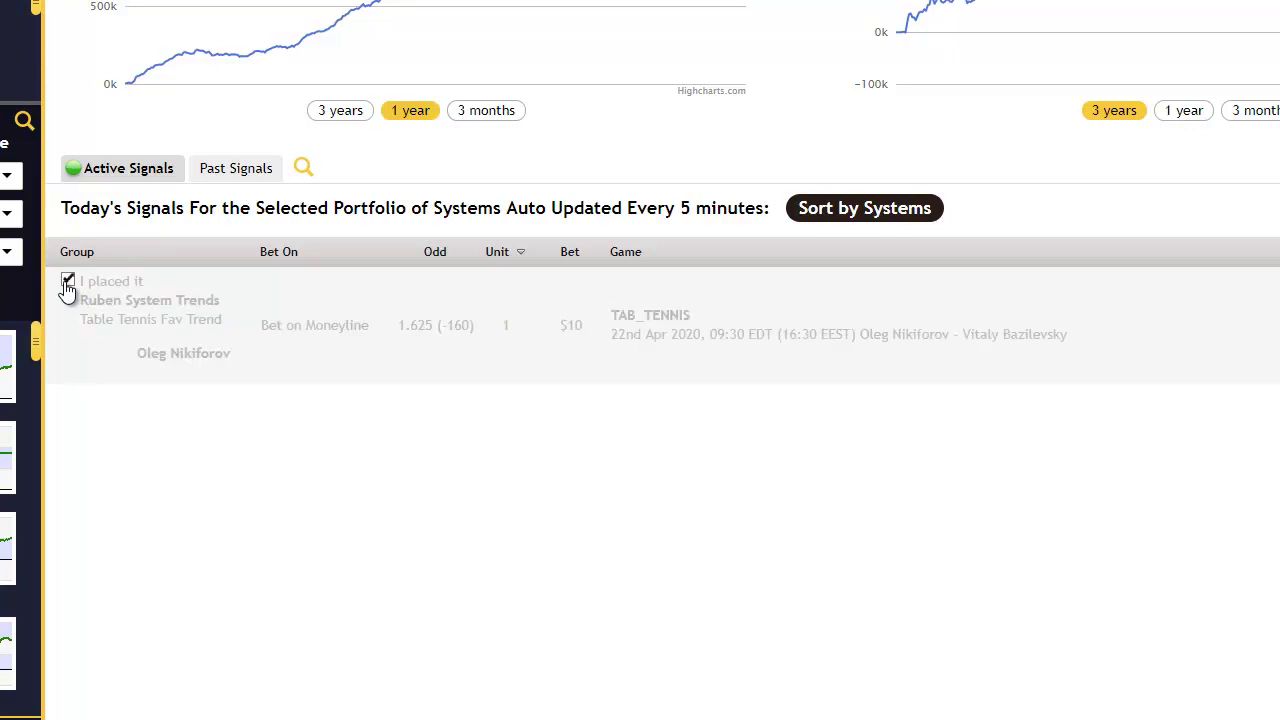